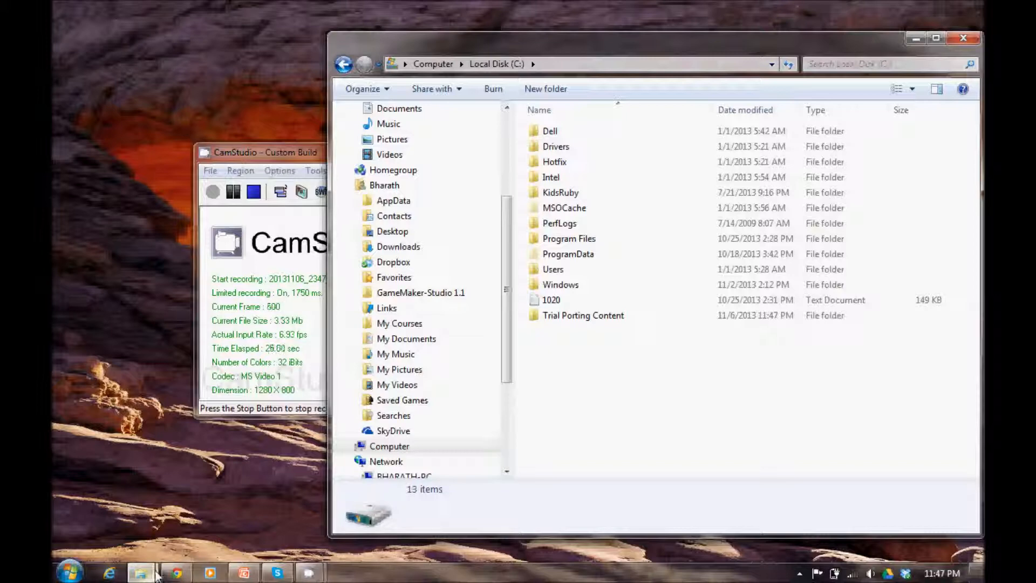
- Switch to the Content Tool folder window and open the 30 Oct - V 1.1b folder
left_click(157, 490)
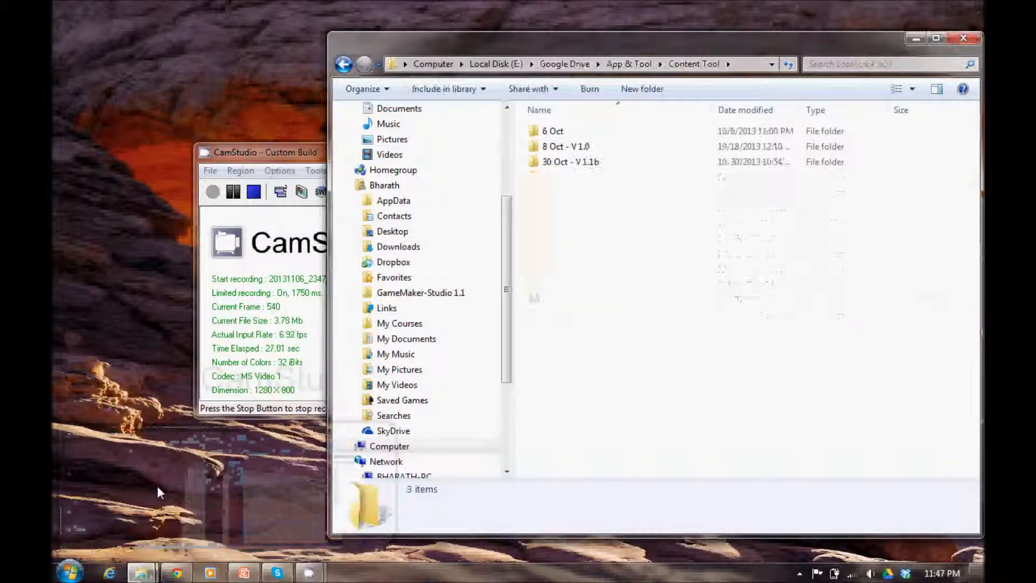
left_click(565, 165)
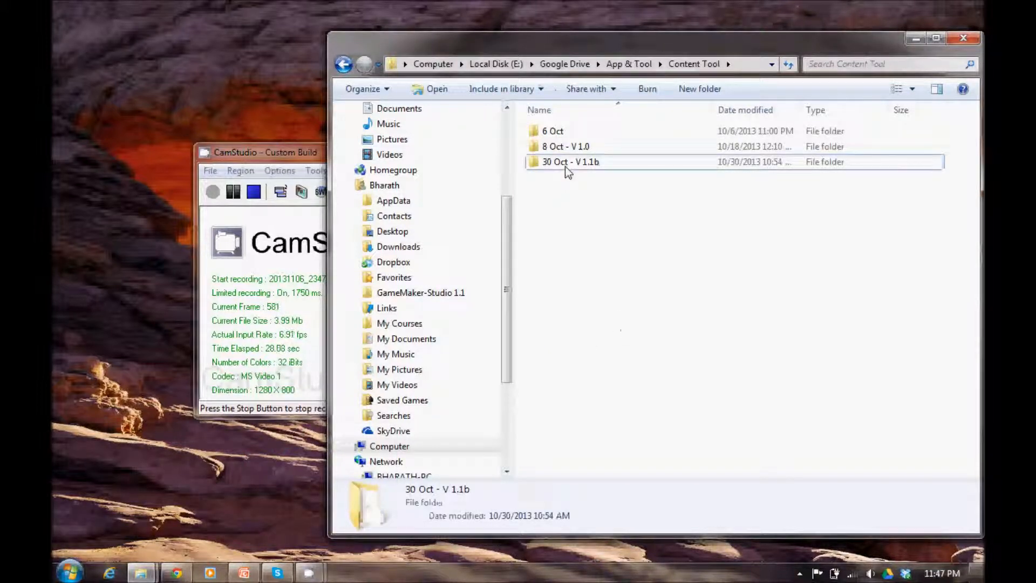
double_click(564, 166)
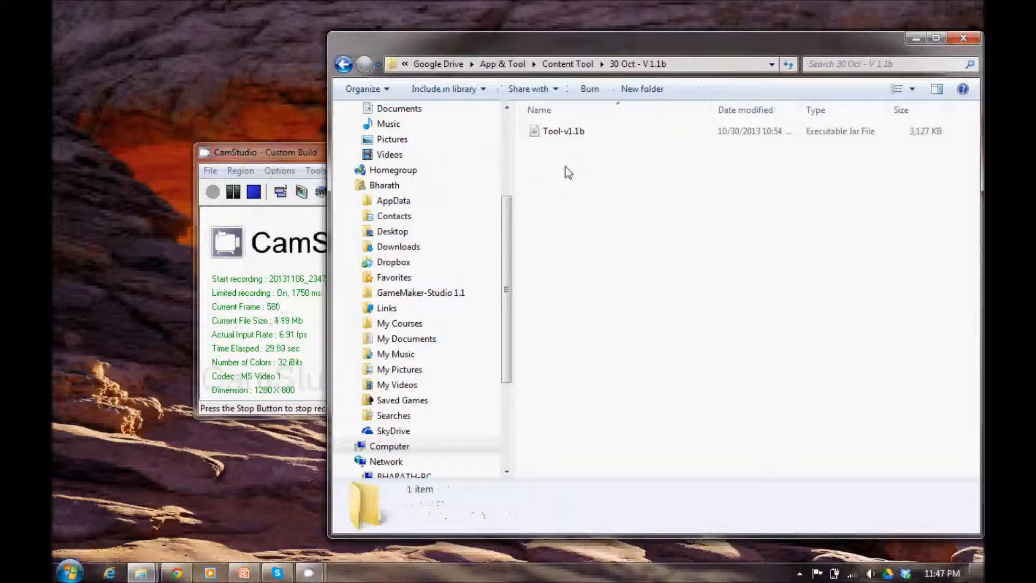
- Launch the Tool-v1.1b executable jar from the 30 Oct - V 1.1b folder
left_click(556, 136)
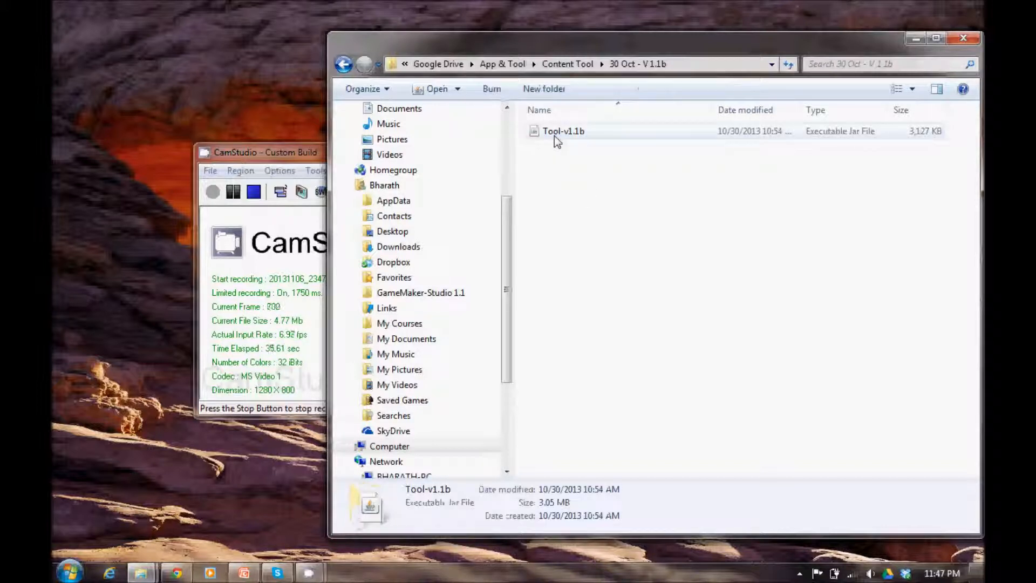
left_click(554, 186)
left_click(569, 134)
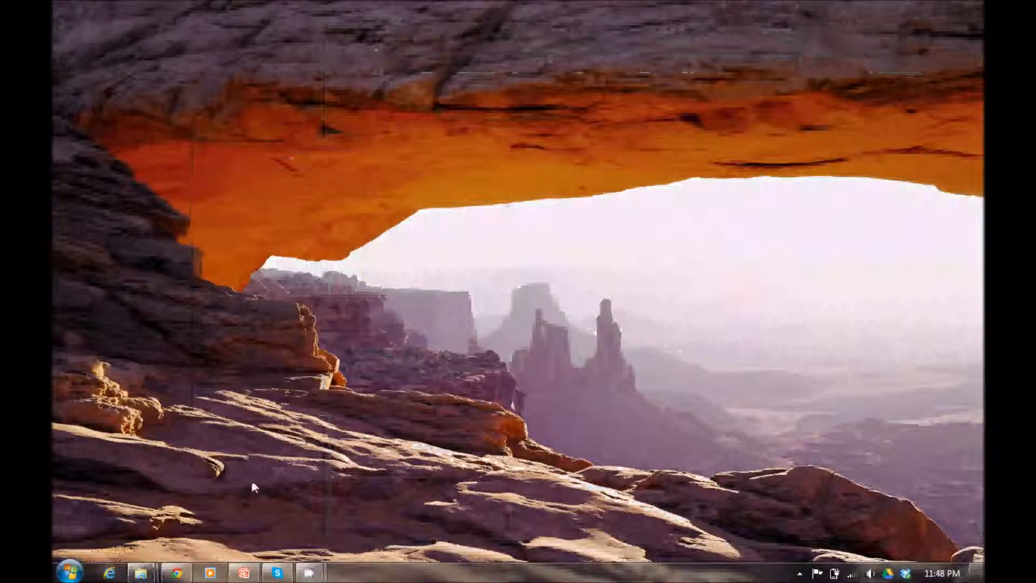
mouse_move(140, 572)
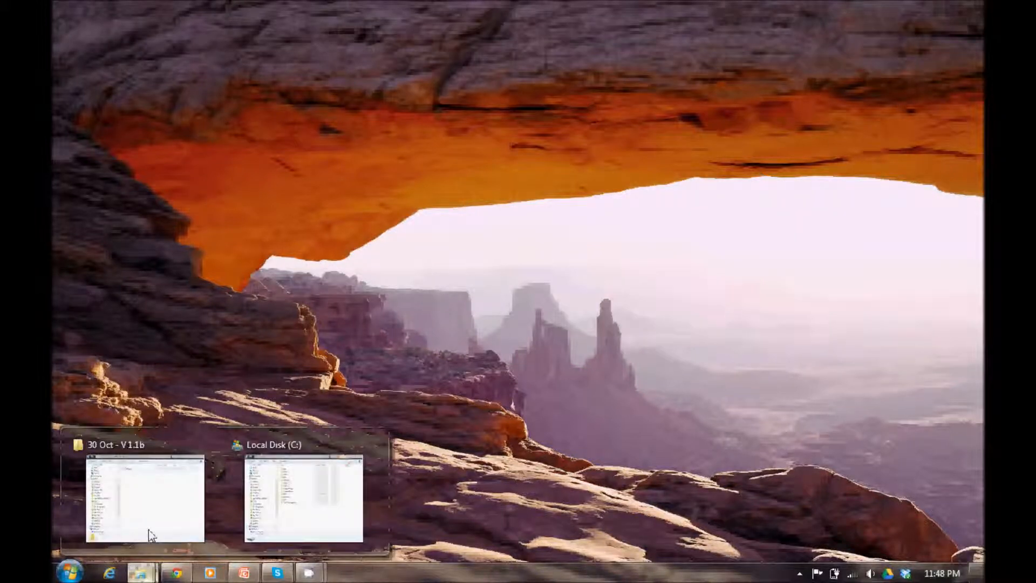
left_click(156, 505)
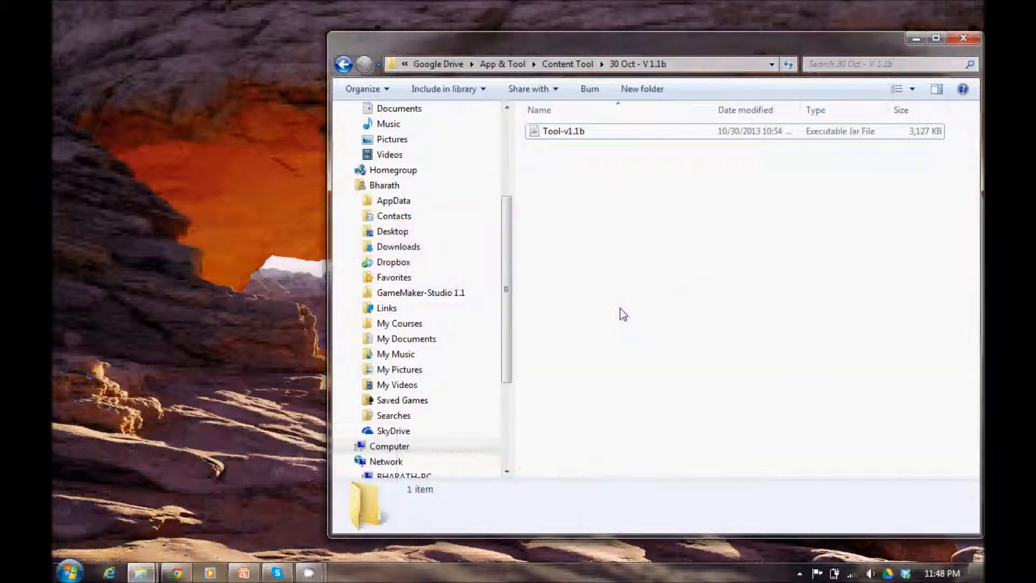
double_click(565, 134)
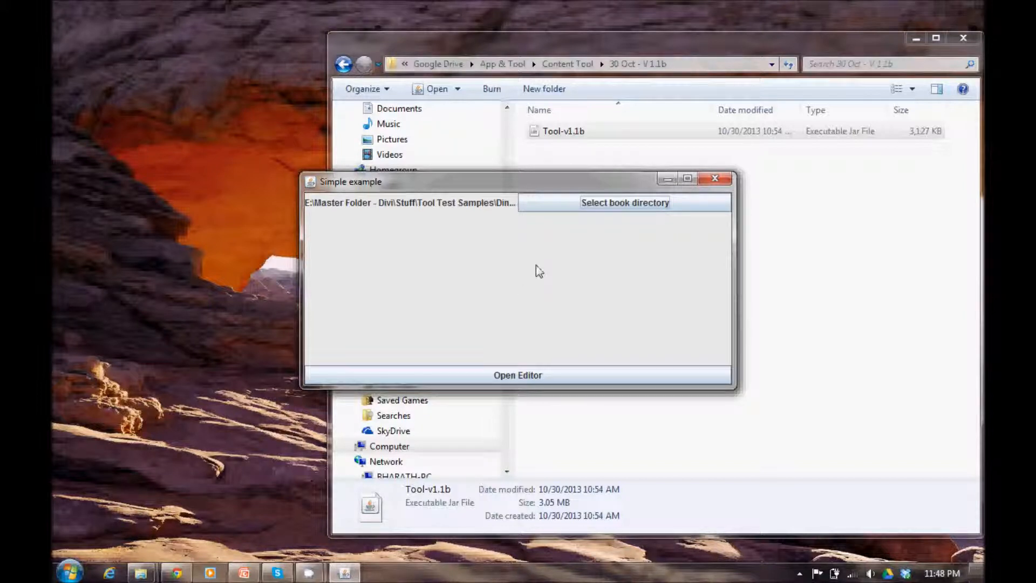
- Set the book directory to C:\Trial Porting Content and open the Divi Editor in Chrome
left_click(608, 209)
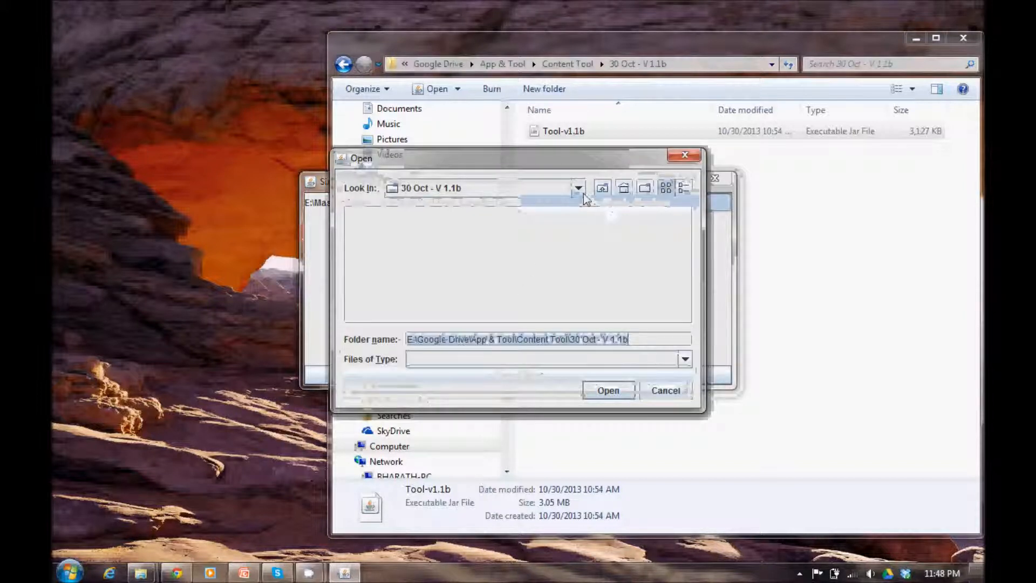
left_click(578, 189)
left_click_drag(581, 267, 580, 233)
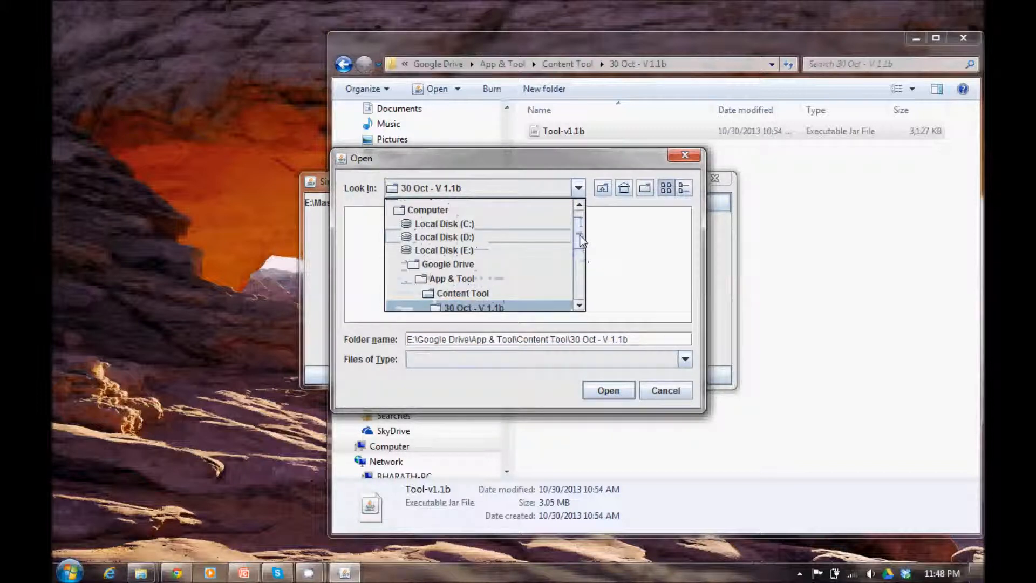
left_click(471, 221)
left_click(455, 244)
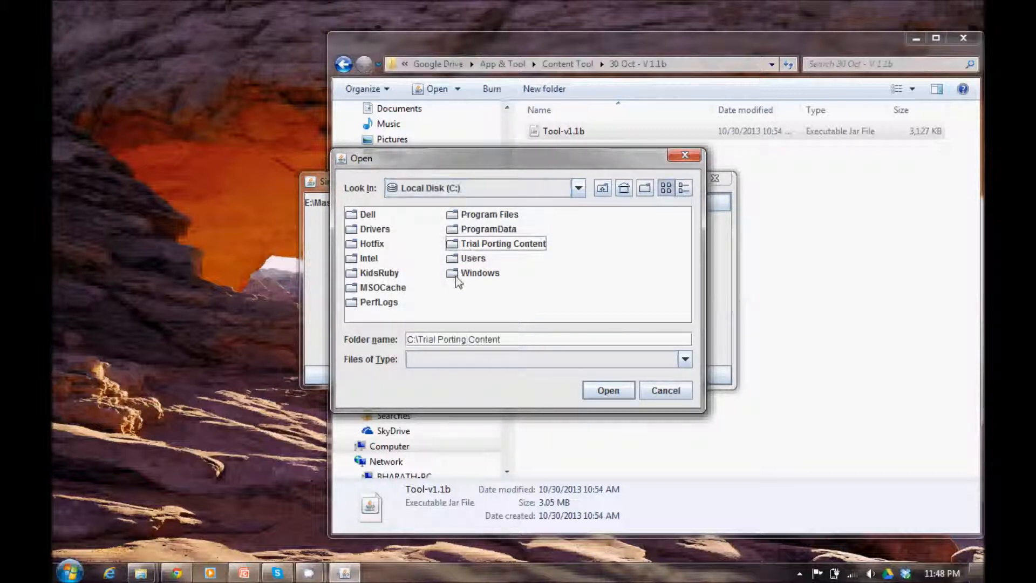
double_click(455, 246)
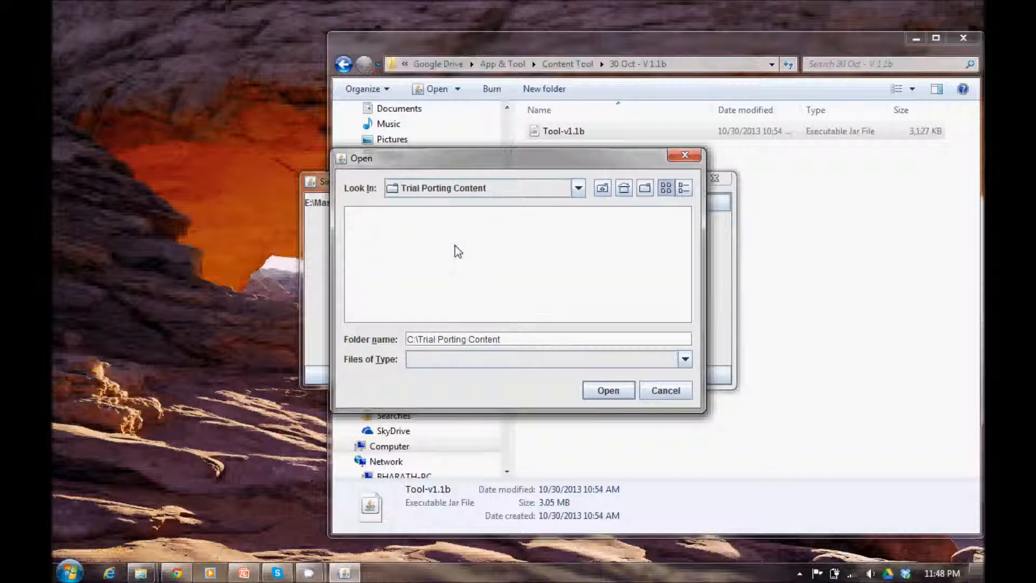
left_click(603, 391)
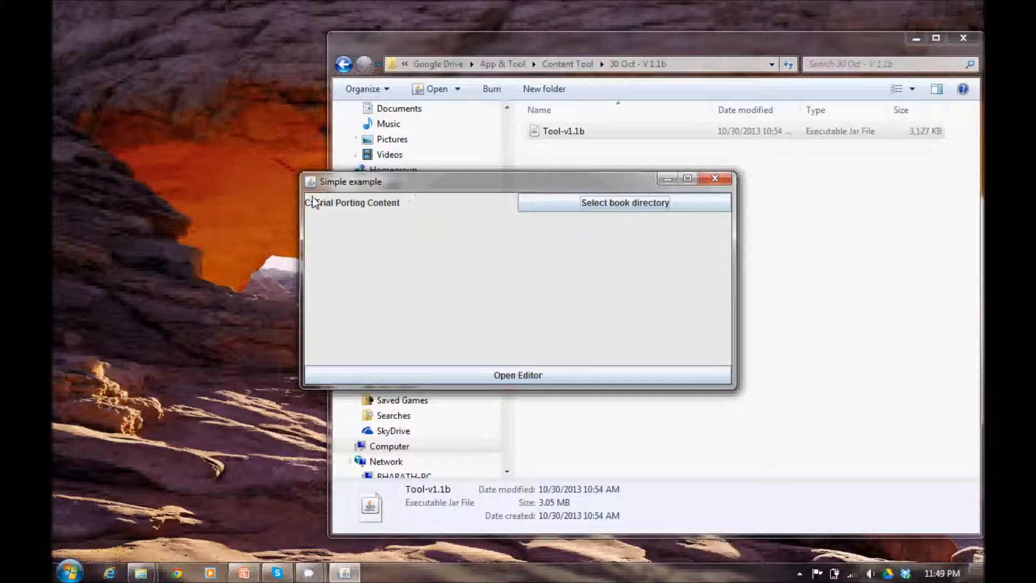
left_click(518, 379)
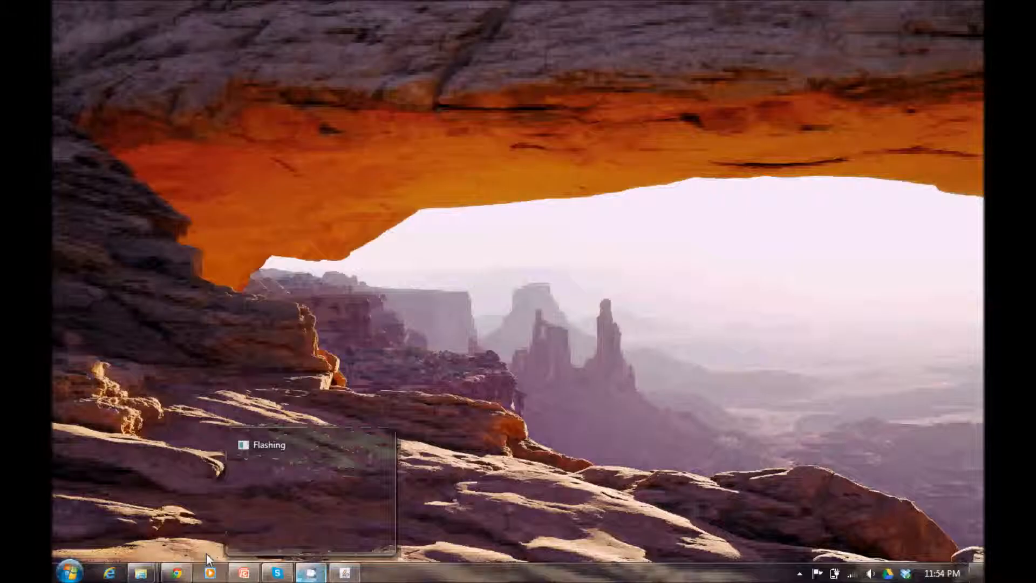
left_click(178, 570)
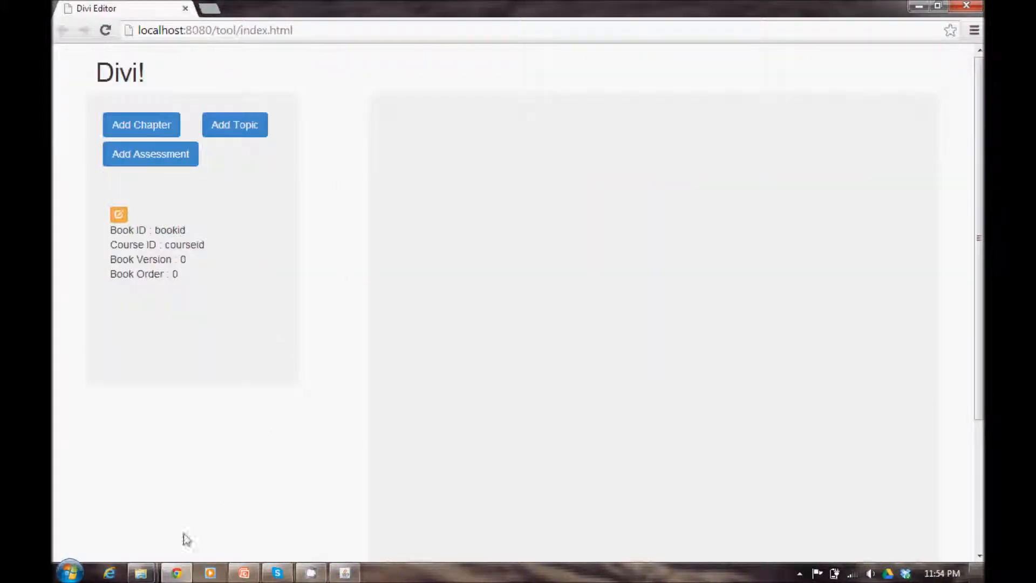
- Open the Word document "8 Science 8 Cell structure and function" from its Test Content subfolder
mouse_move(154, 575)
left_click(305, 521)
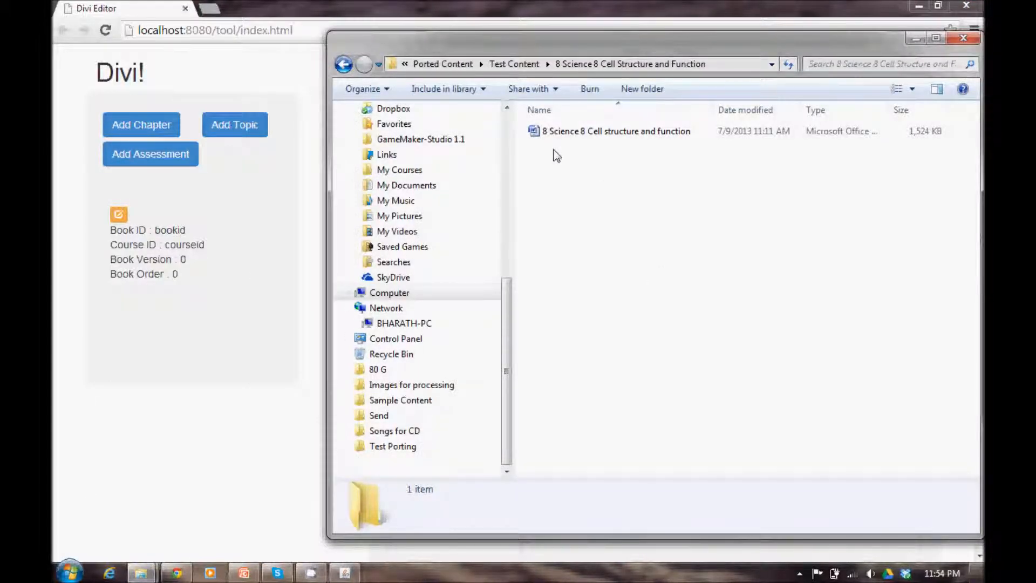
left_click(583, 132)
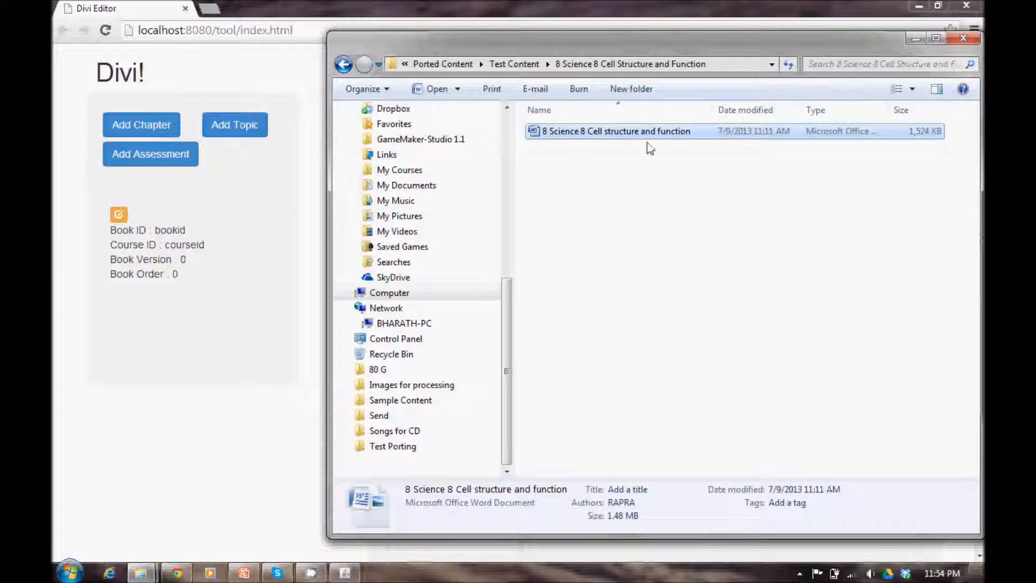
left_click(610, 147)
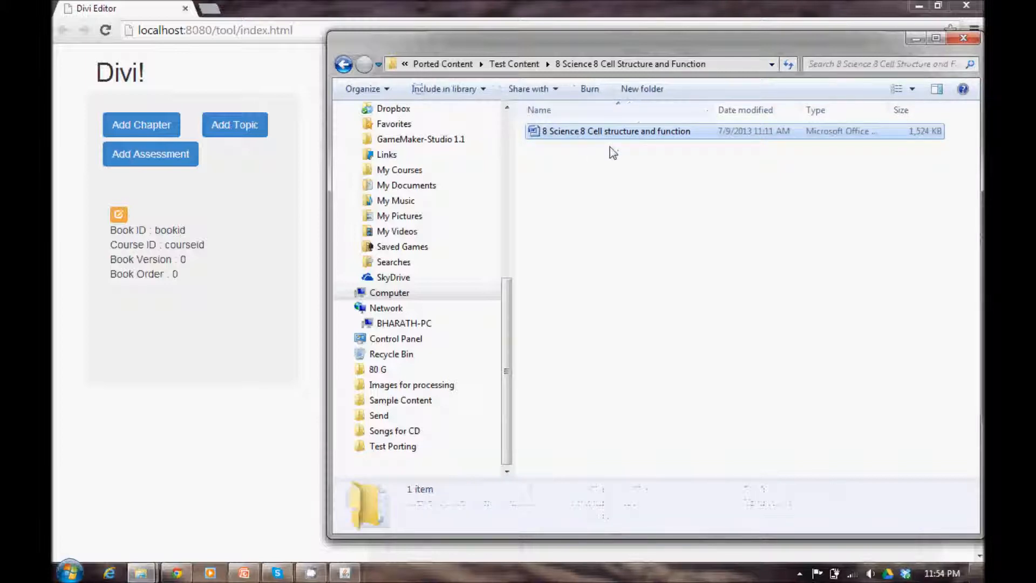
double_click(574, 134)
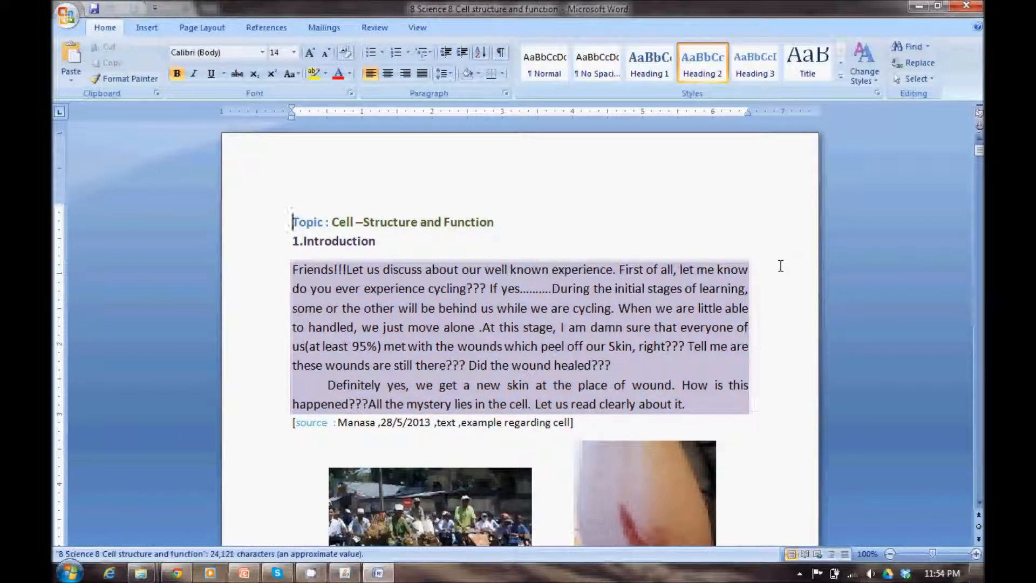
- Page through the Word document to examine its topic headings, text, images and source links
key("Page_Down")
key("Page_Down")
key("Page_Down")
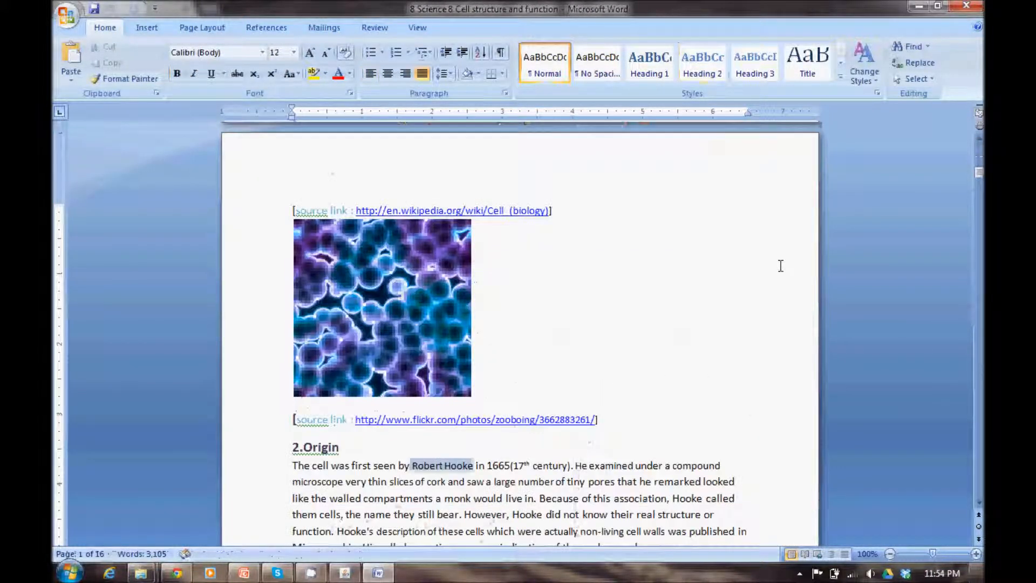
key("Page_Down")
key("Page_Down")
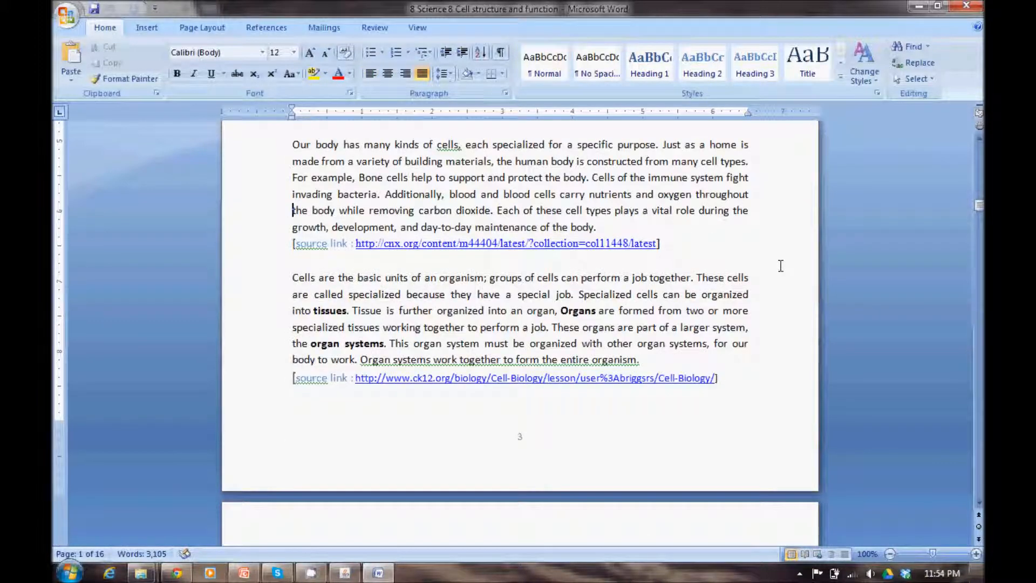
key("Page_Down")
key("Page_Down")
key("Page_Down")
key("Page_Down")
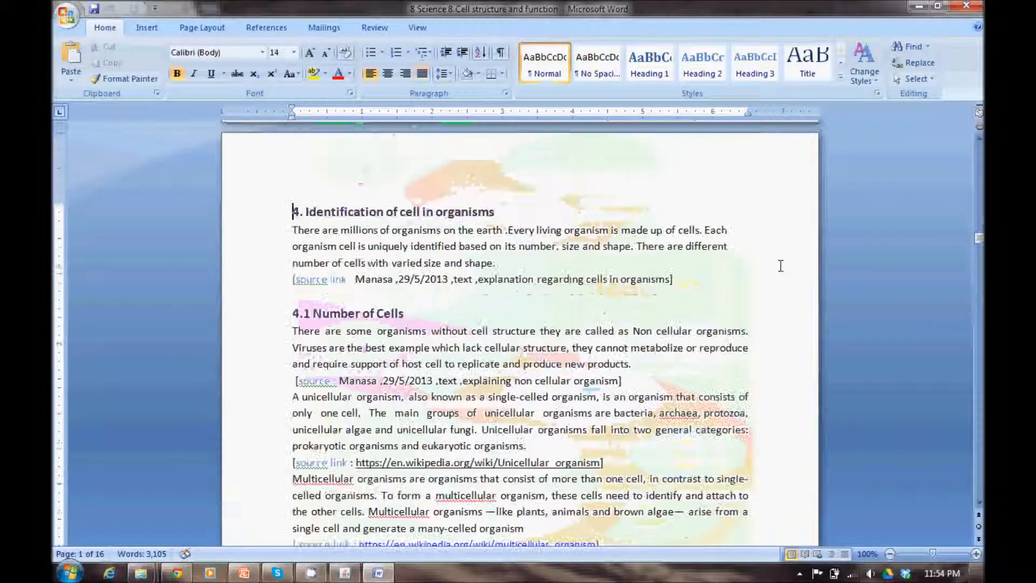
key("Page_Down")
key("Page_Down")
key("Page_Down")
key("Page_Down")
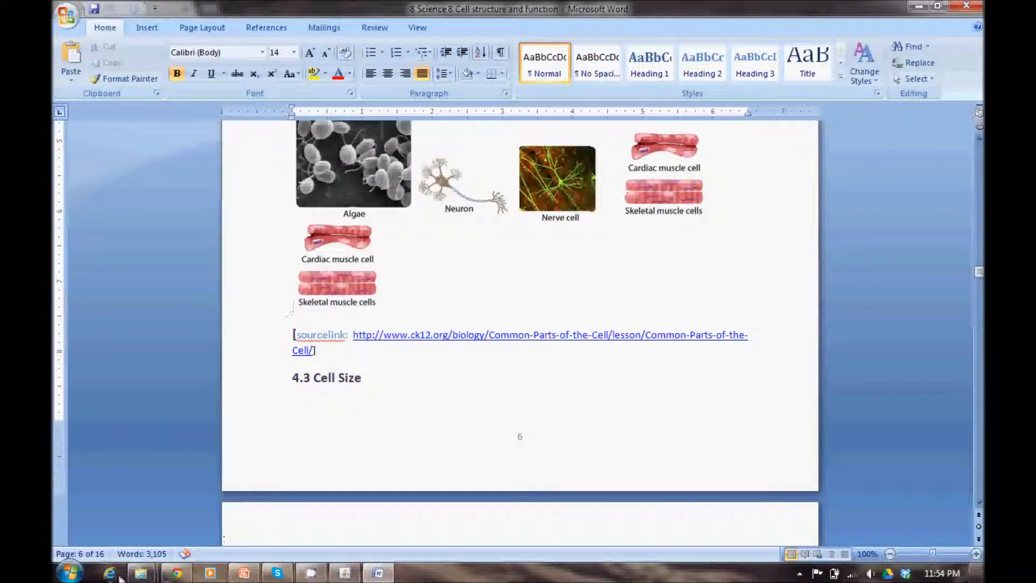
- Switch to the Divi Editor in Chrome and add a chapter with ID CH01 named "Cell Structure and Function"
left_click(174, 573)
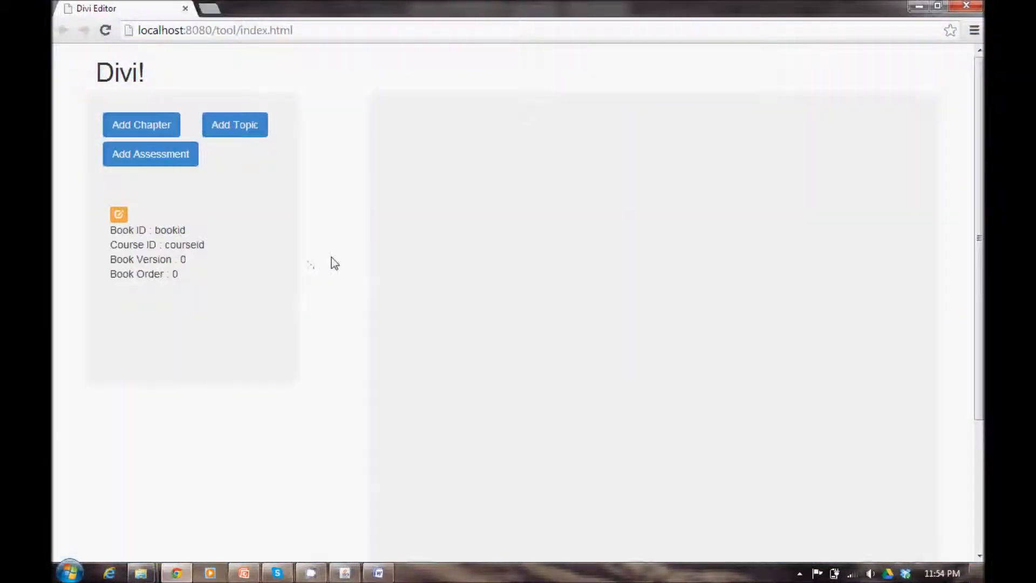
left_click(178, 161)
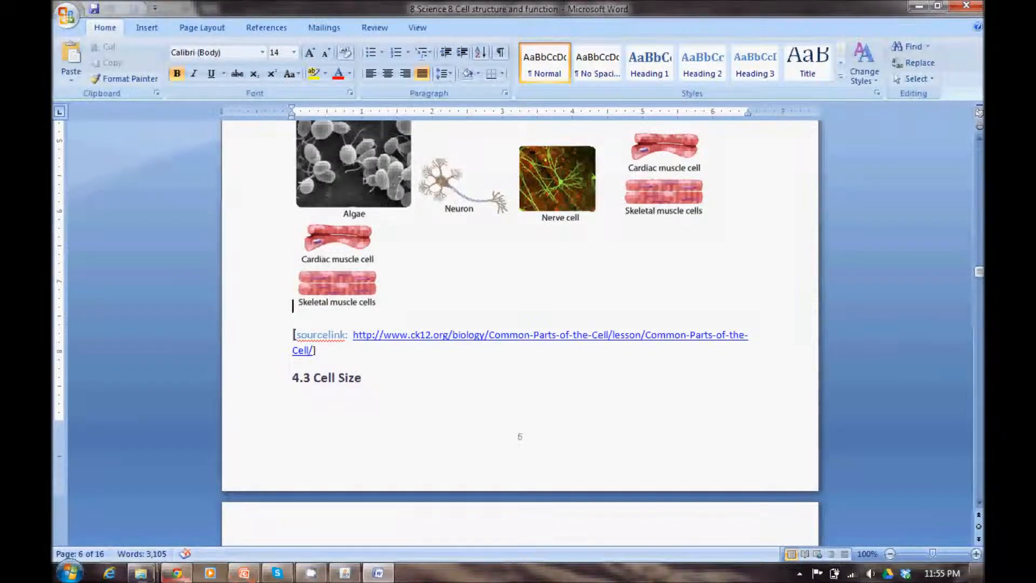
left_click(176, 572)
left_click(157, 135)
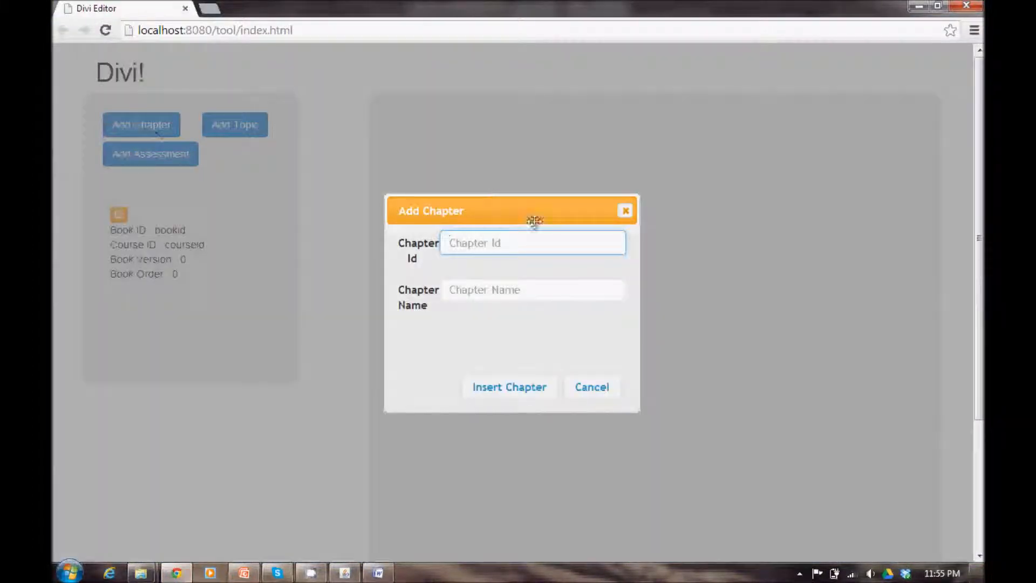
type("CH01")
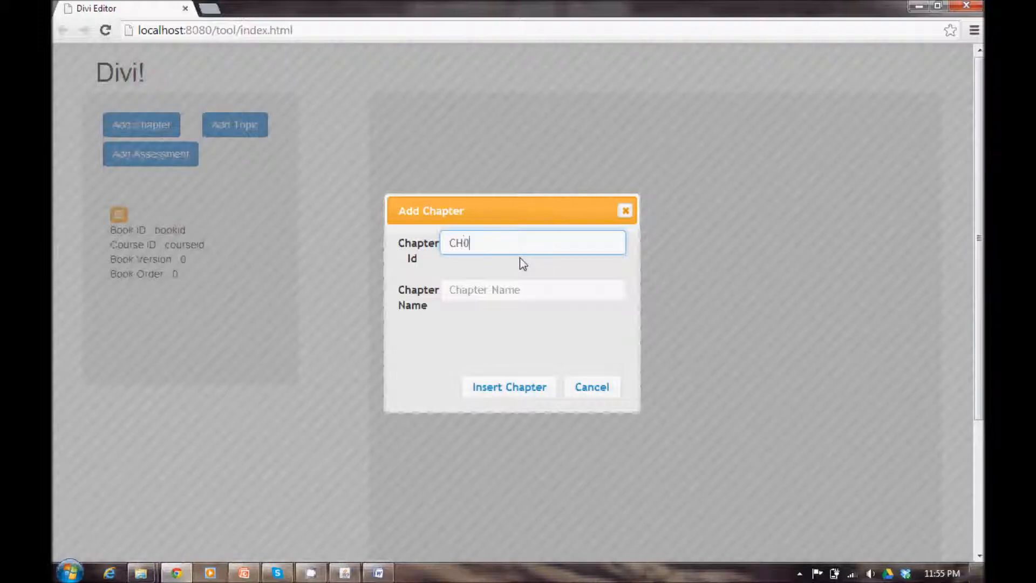
left_click(483, 293)
type("Cell Structure and Function")
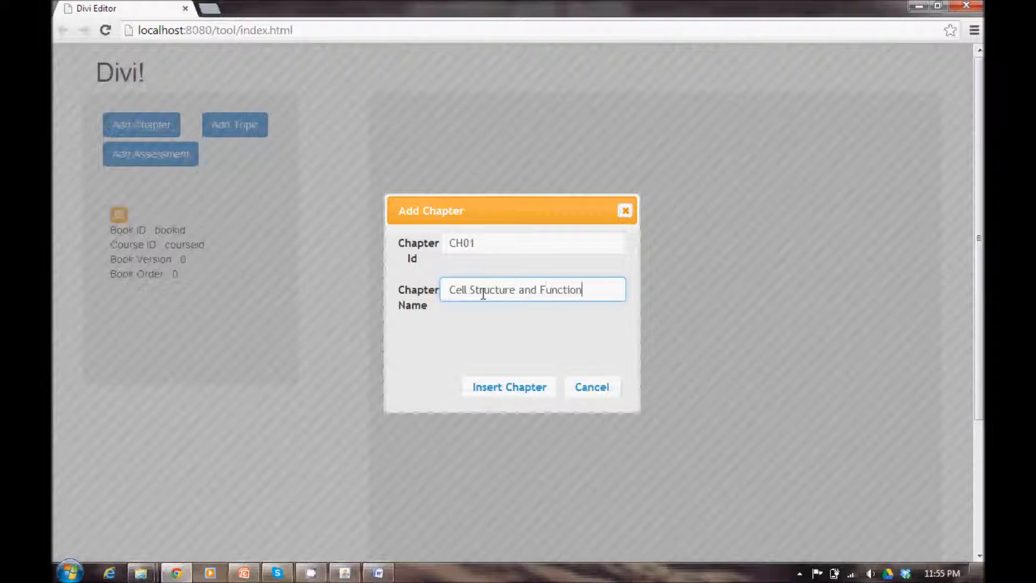
left_click(484, 387)
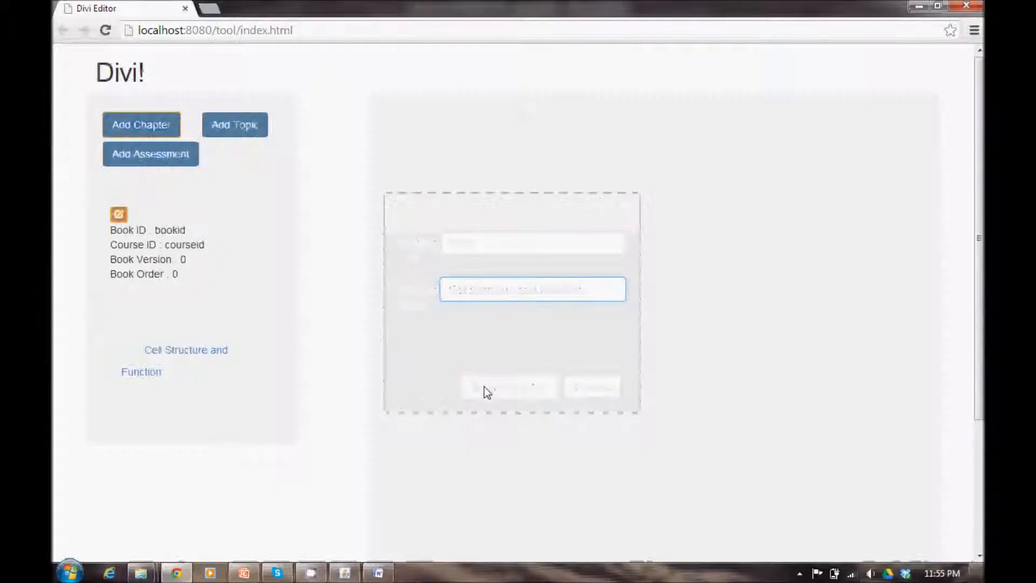
- Switch to the Word document and examine the topic title and first section heading at its beginning
mouse_move(193, 350)
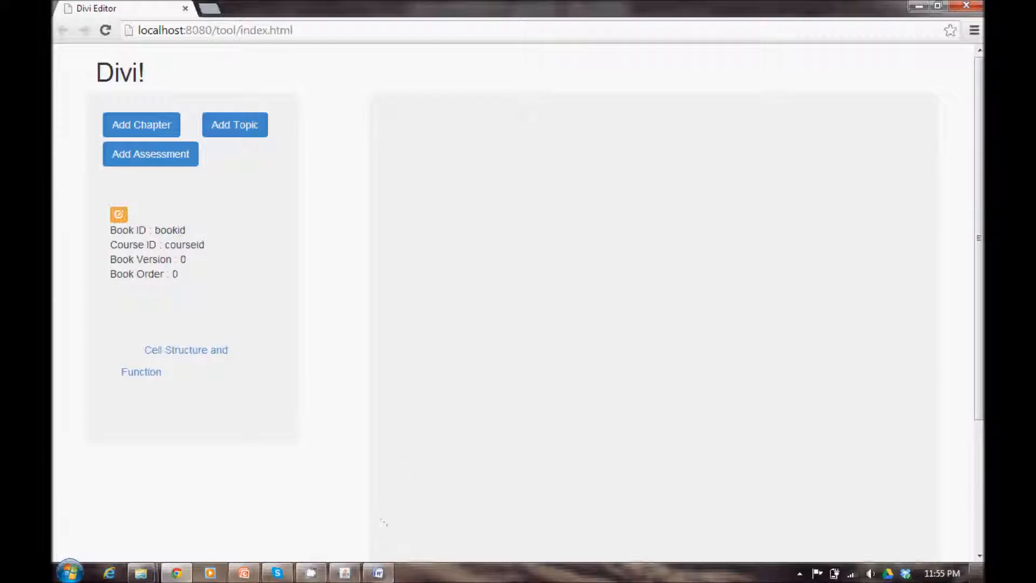
left_click(378, 572)
scroll(414, 291, "up", 10)
key("Page_Up")
key("Page_Up")
key("Page_Up")
key("Page_Up")
key("Page_Up")
key("Page_Up")
key("Page_Up")
key("Page_Up")
key("Page_Up")
key("Page_Up")
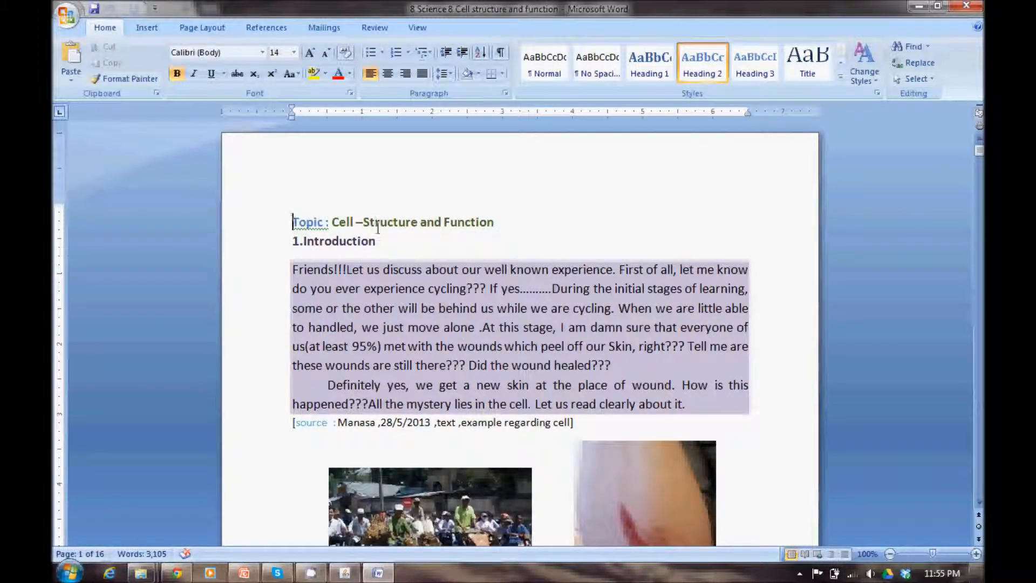
left_click_drag(332, 222, 485, 226)
left_click(486, 240)
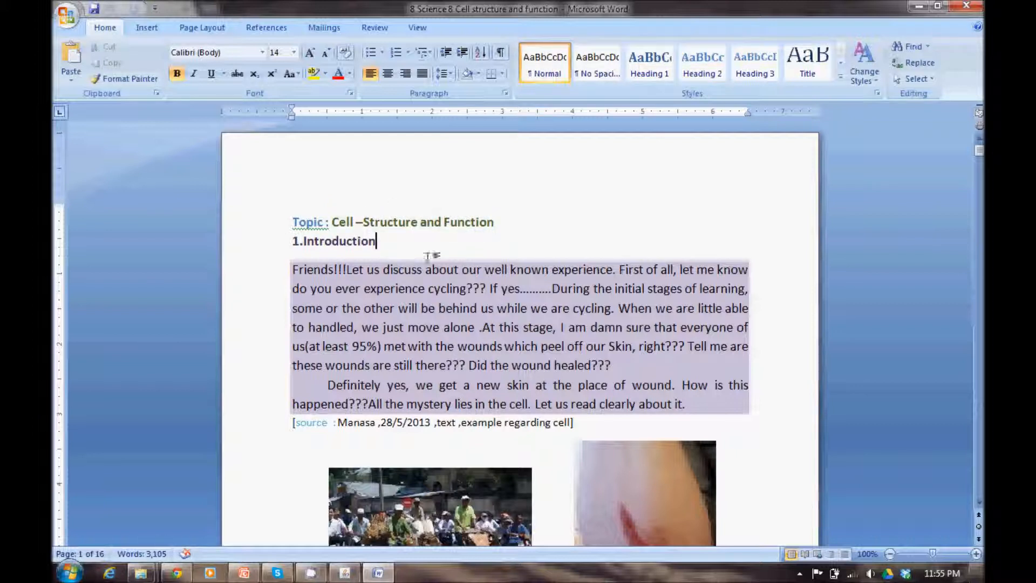
left_click_drag(299, 240, 376, 241)
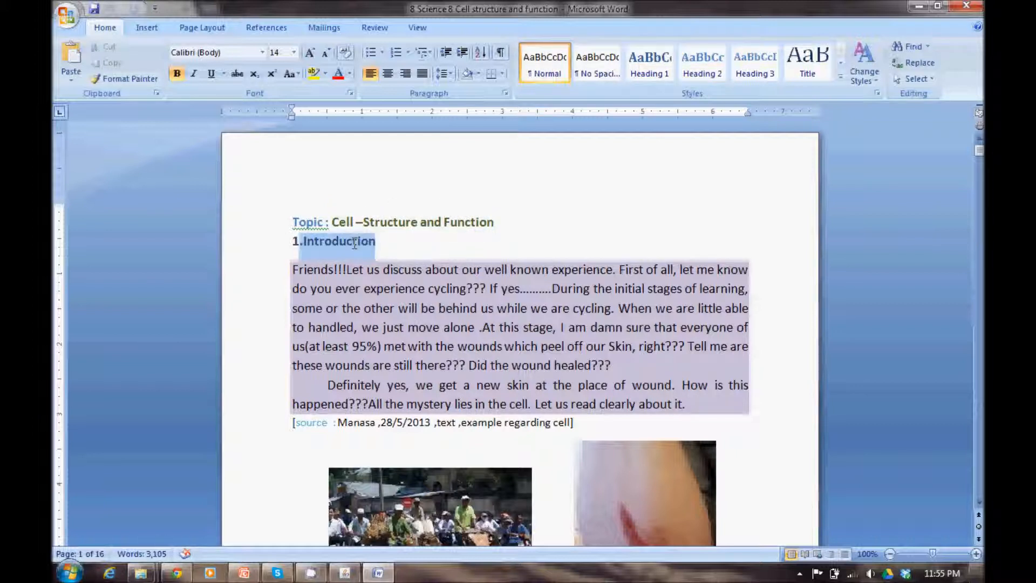
- Switch to the Divi Editor in Chrome, add topic T01 "Introduction" to the Cell Structure and Function chapter, and open it for editing
left_click(177, 571)
left_click(241, 125)
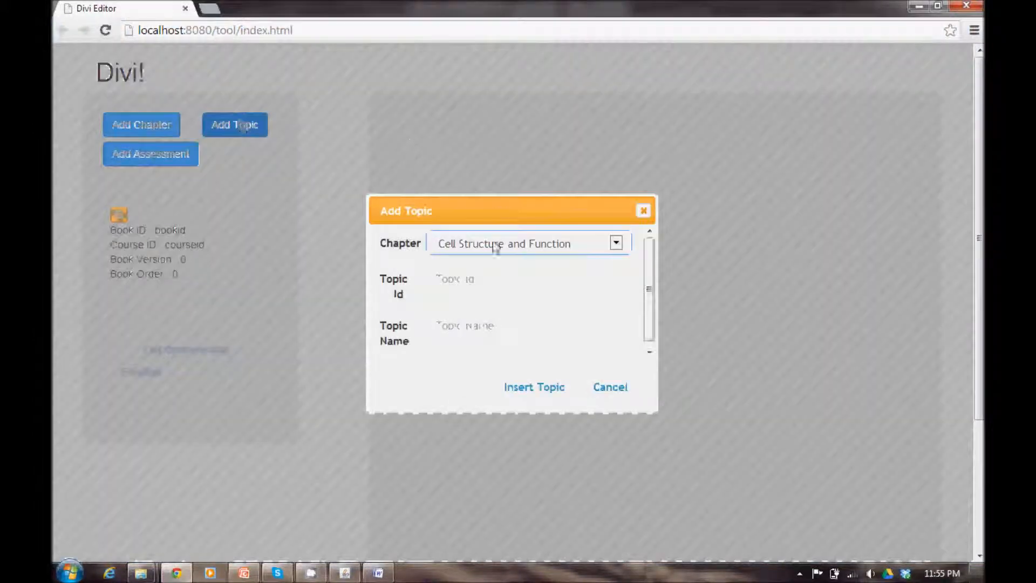
left_click(467, 276)
type("T01")
type("Introduc")
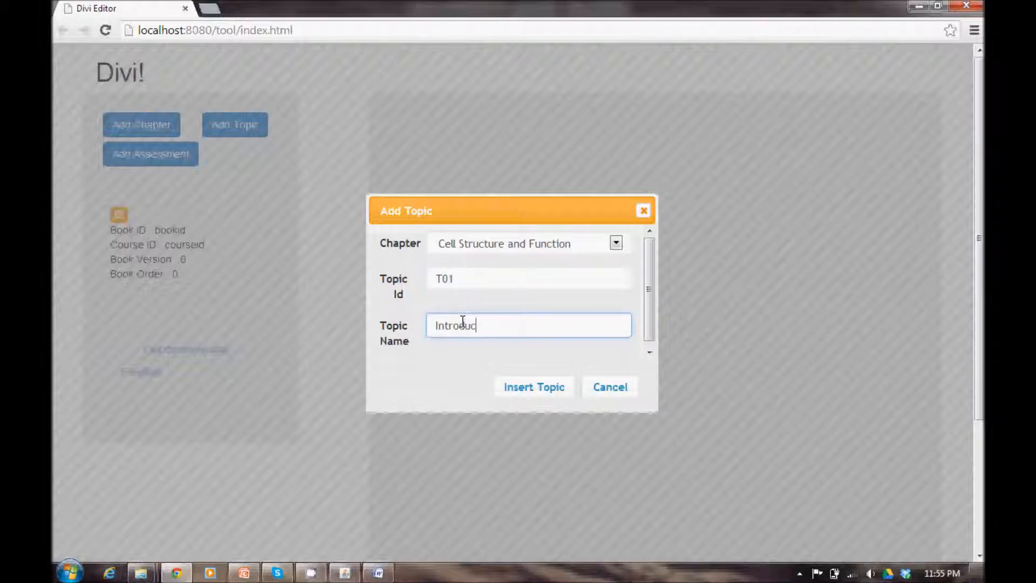
left_click(532, 392)
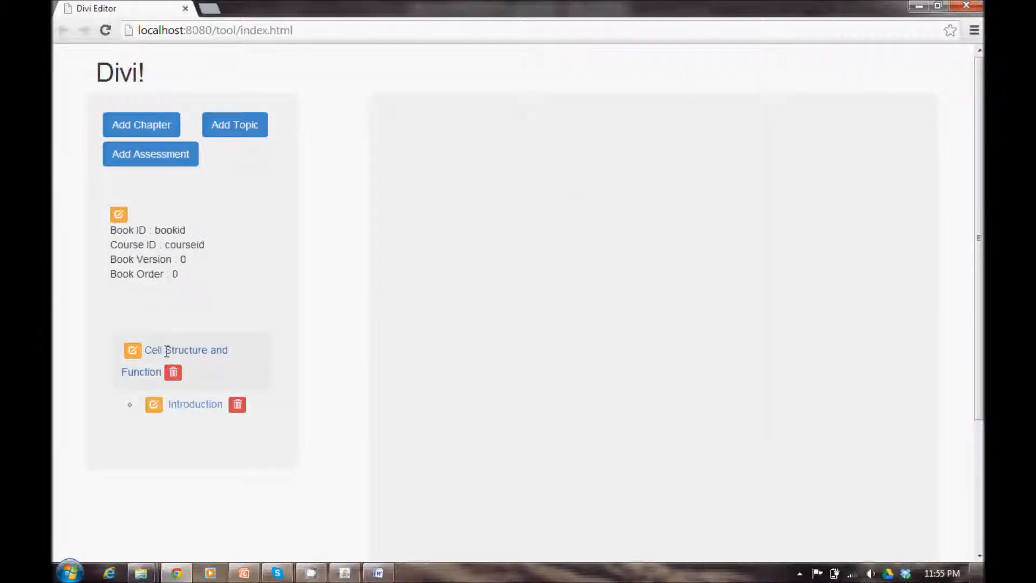
left_click(196, 404)
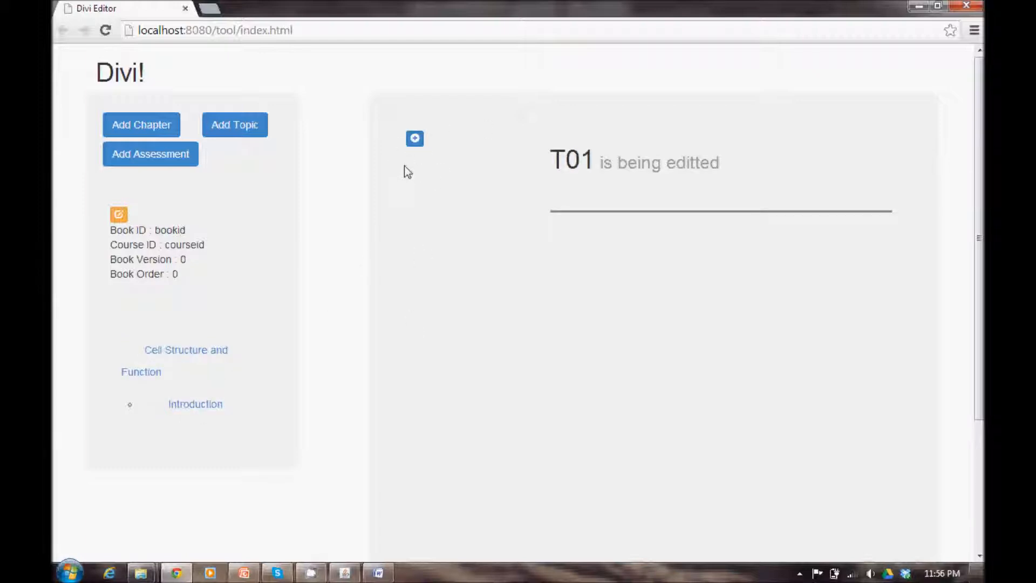
- Switch to the Word document and examine the Introduction section's text, images and source links through to the 2.Origin section
left_click(378, 572)
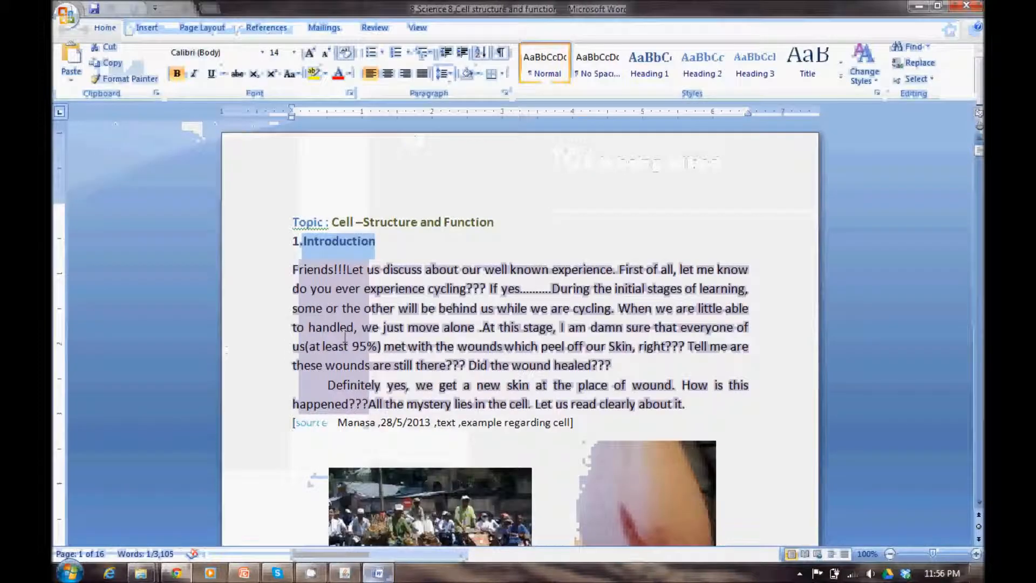
left_click(346, 335)
key("Down")
key("Down")
key("Down")
key("Down")
key("Down")
key("Down")
key("Down")
key("Down")
key("Down")
key("Down")
key("Down")
key("Down")
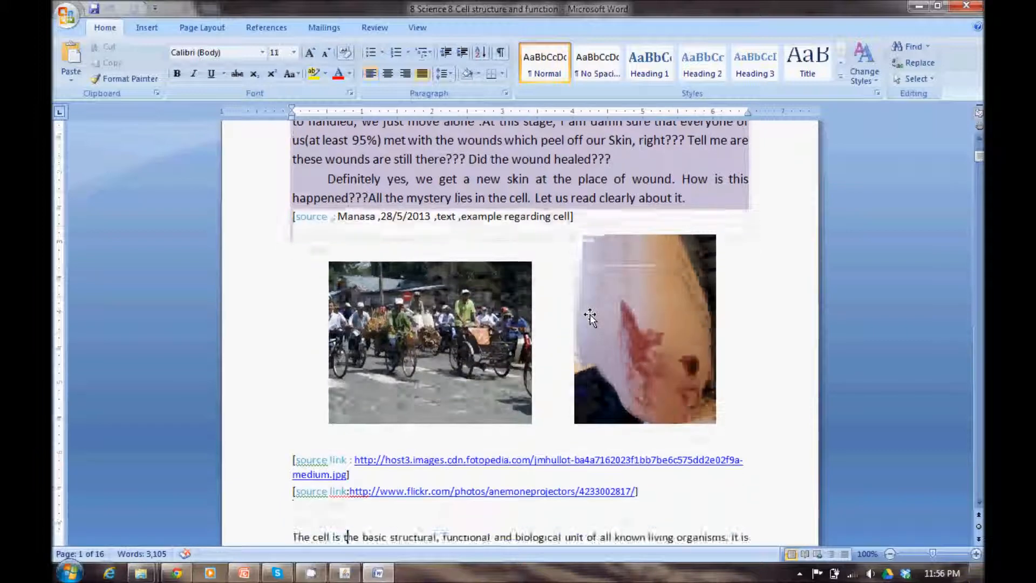
key("Down")
key("Down")
key("Down")
key("Down")
key("Down")
key("Down")
key("Down")
key("Down")
key("Down")
key("Down")
key("Down")
key("Down")
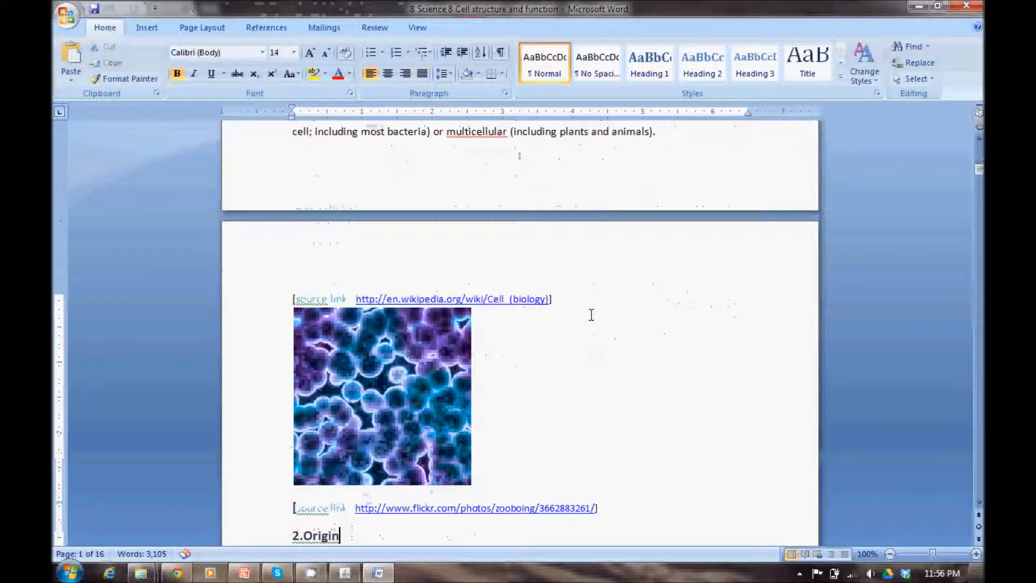
key("Down")
key("Down")
key("Down")
key("Down")
key("Down")
key("Down")
key("Down")
key("Down")
key("Down")
key("Down")
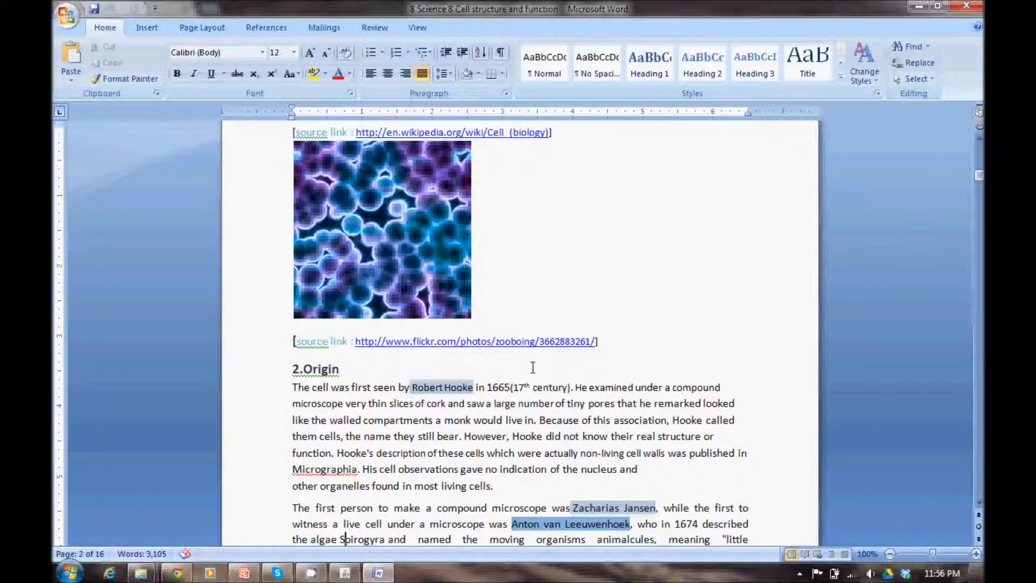
key("Down")
key("Down")
key("Down")
key("Down")
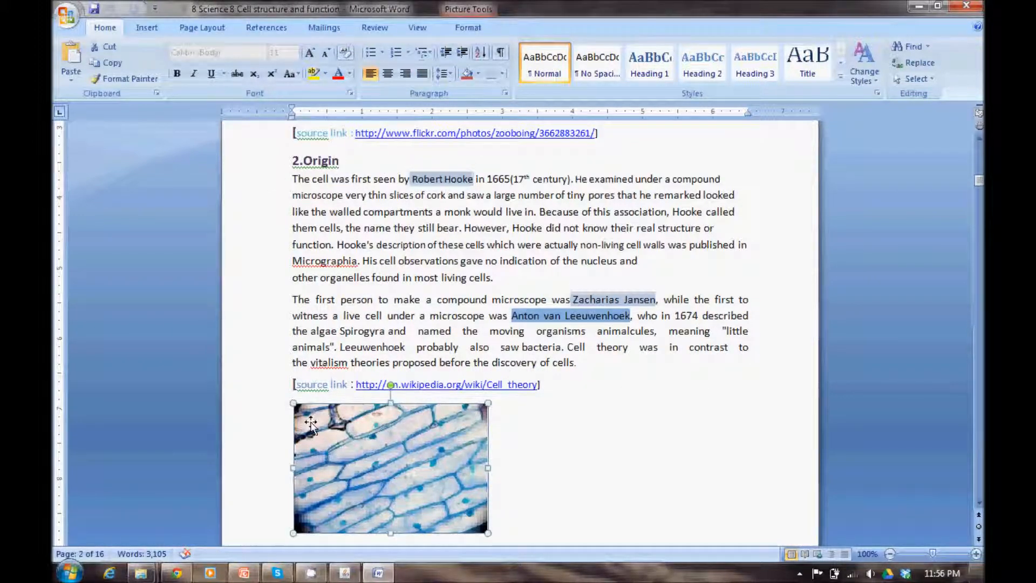
- Switch to the Divi Editor in Chrome and add a subtopic with ID ST01 named "Origin" to topic T01
left_click(178, 573)
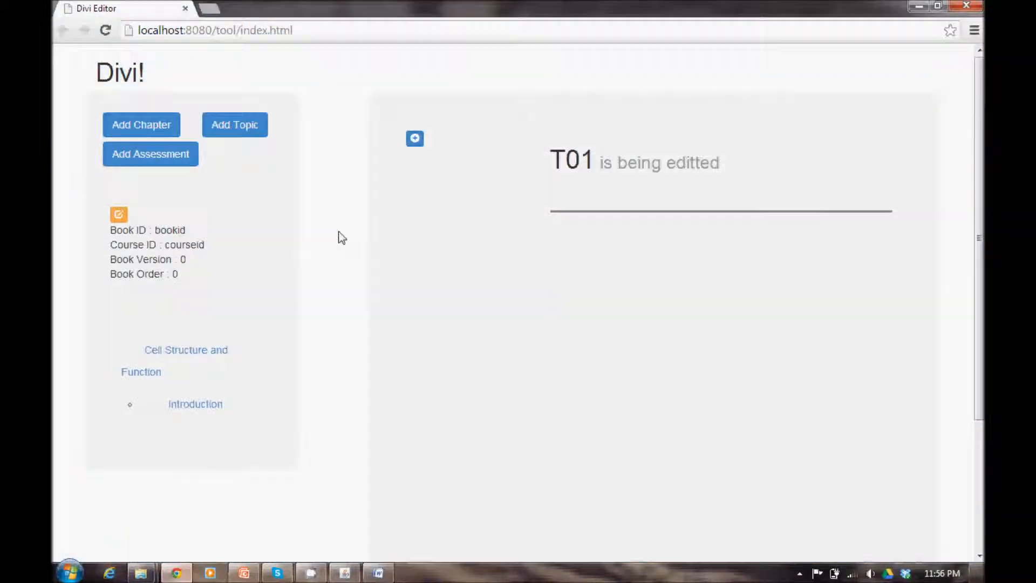
left_click(414, 138)
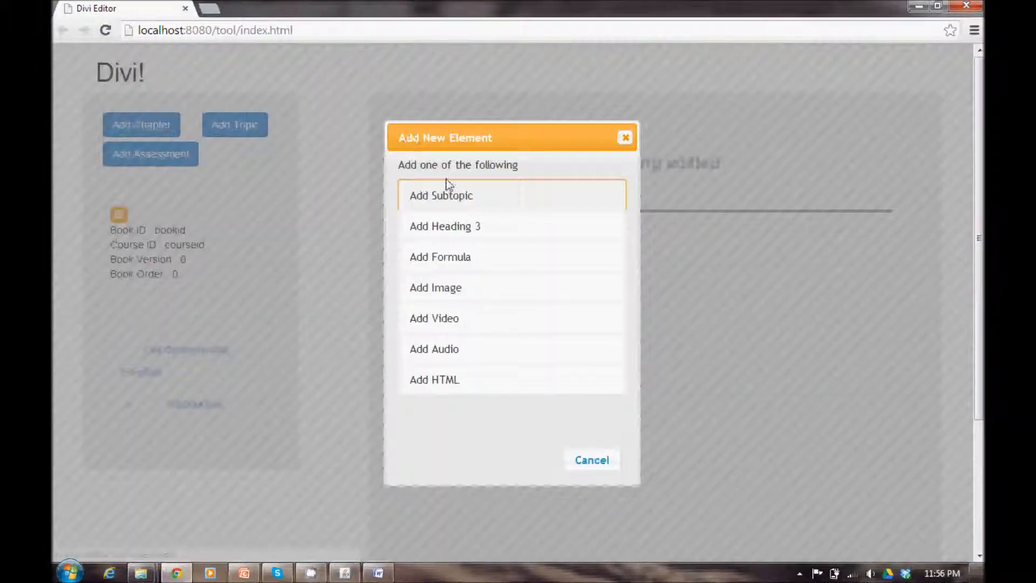
left_click(450, 206)
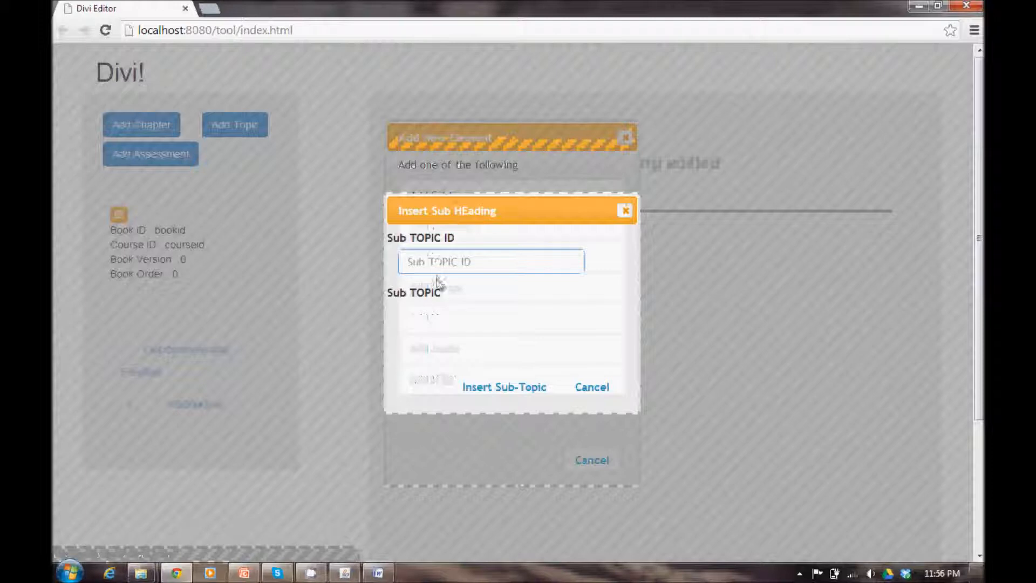
type("s")
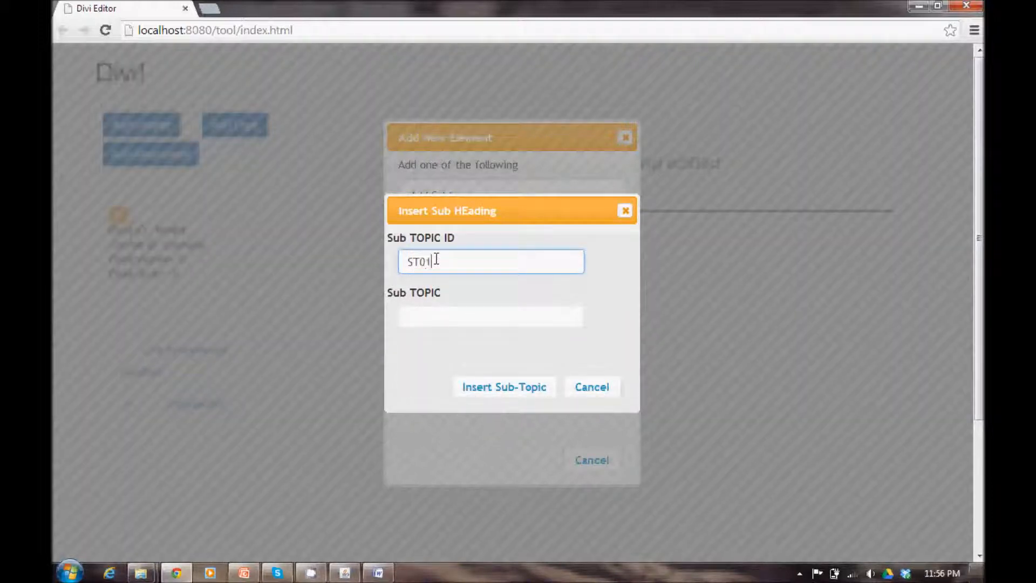
key("Tab")
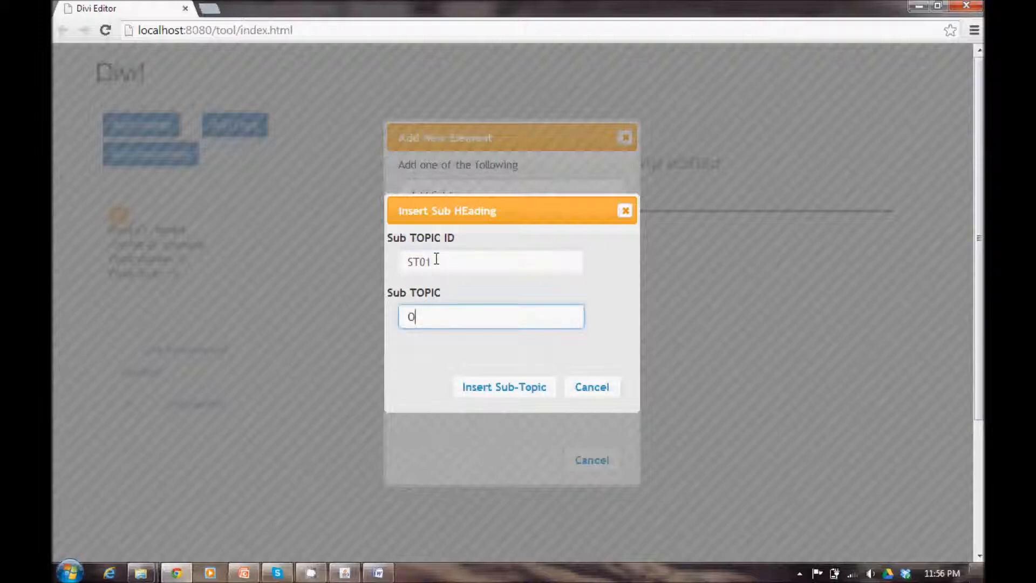
type("Origin")
left_click(493, 388)
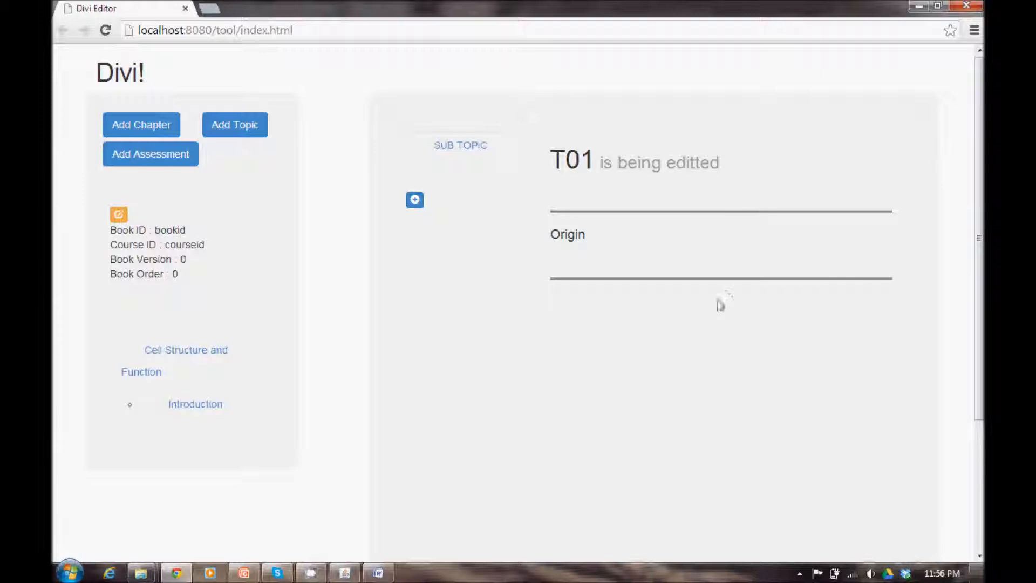
left_click(413, 202)
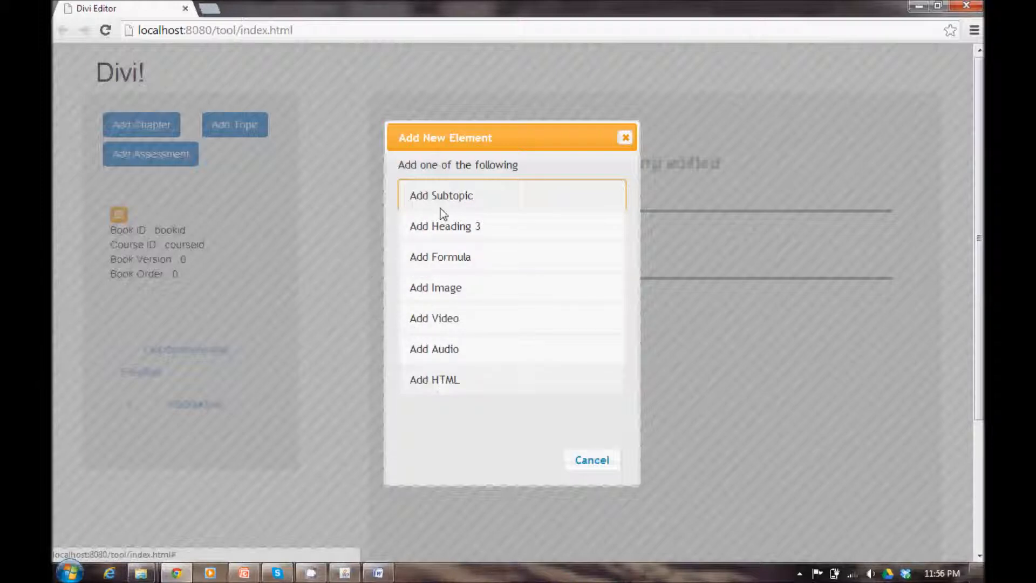
left_click(578, 459)
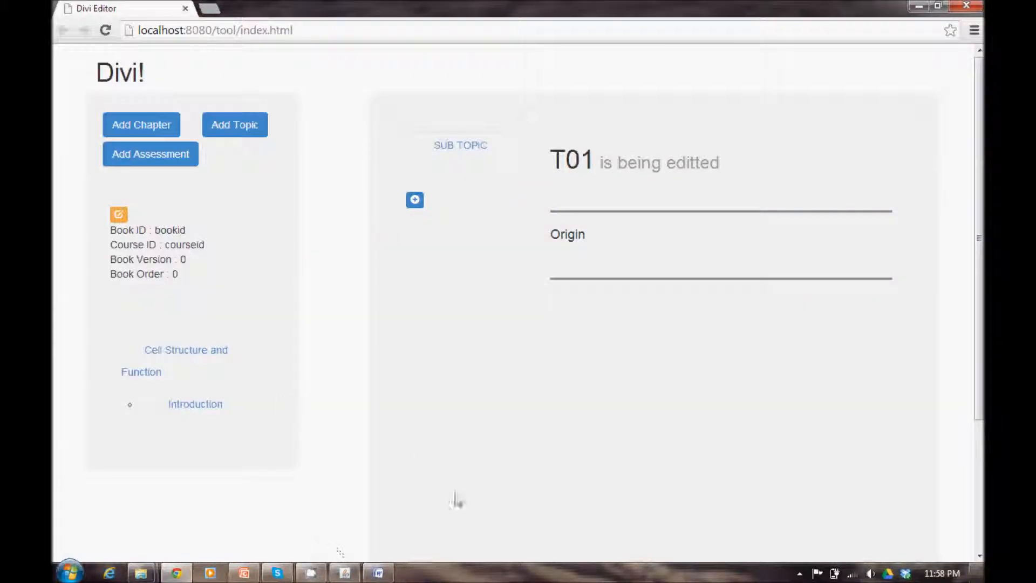
- Switch to the Word document and examine the cell membrane text, diagram and A Phospholipid Bilayer section on page 8
left_click(378, 572)
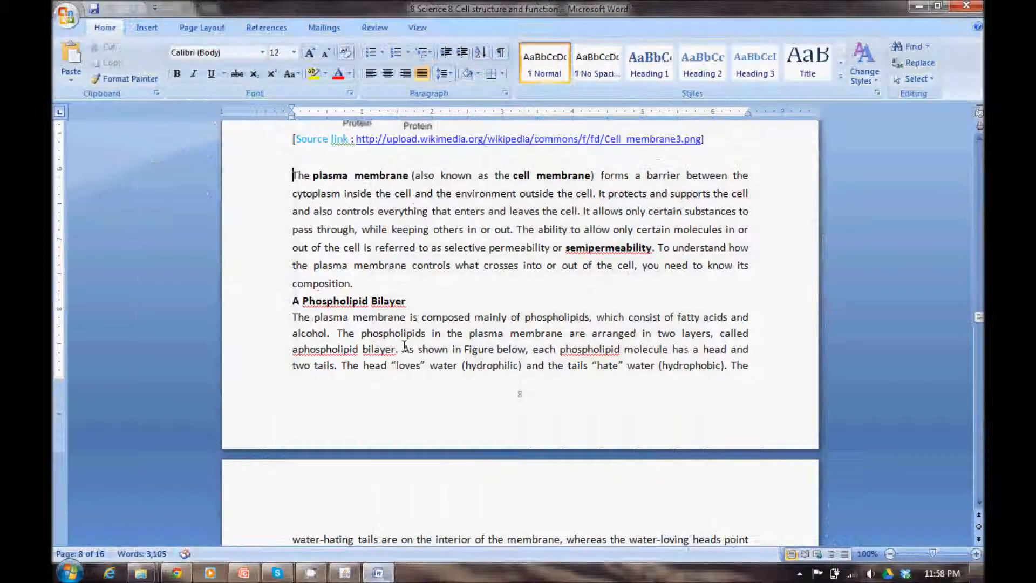
left_click_drag(292, 175, 697, 373)
left_click(581, 289)
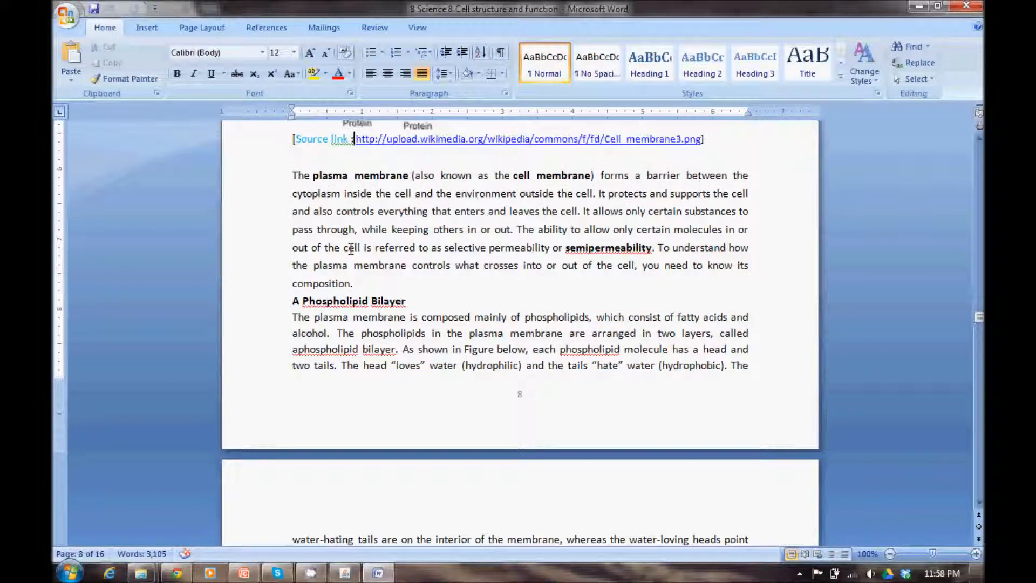
scroll(351, 248, "up", 5)
scroll(351, 250, "up", 1)
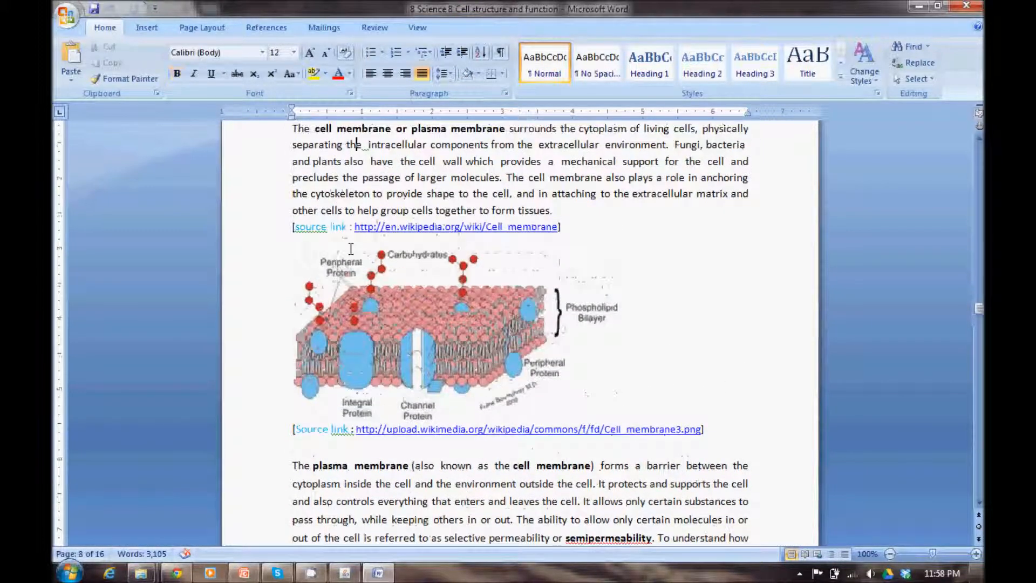
scroll(350, 248, "up", 2)
left_click(350, 250)
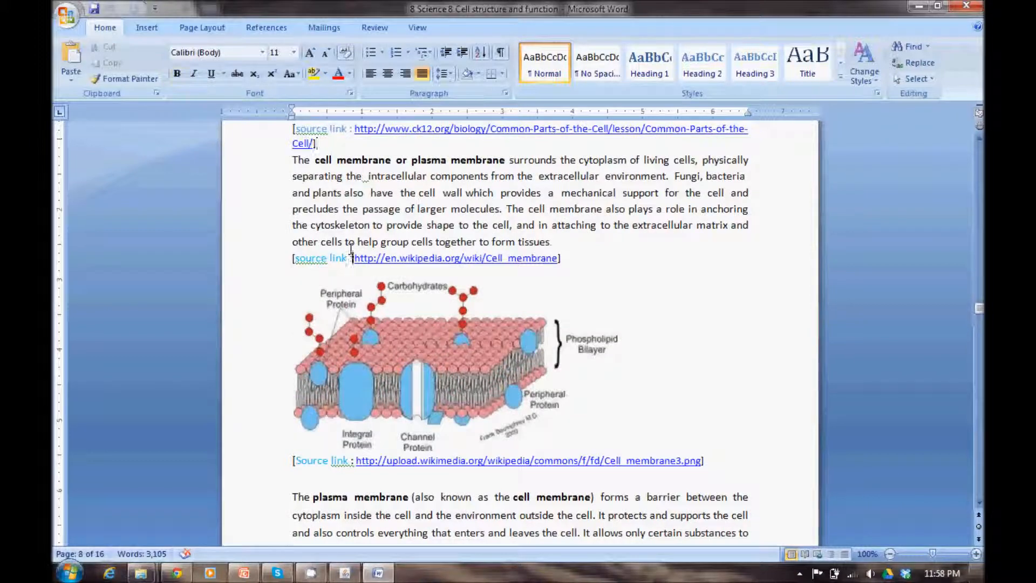
scroll(351, 249, "down", 5)
scroll(349, 250, "down", 6)
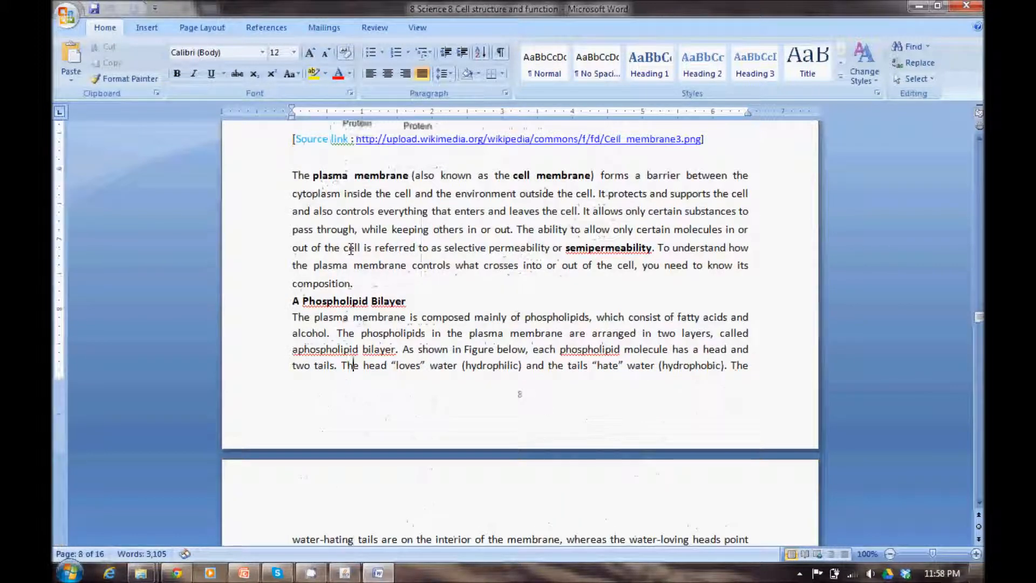
key("Up")
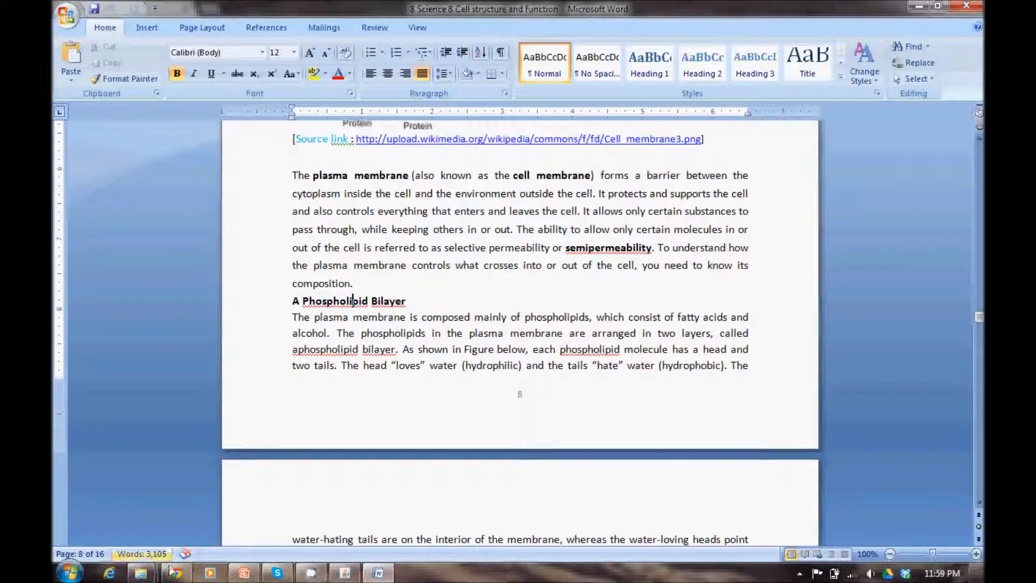
- Switch to the Divi Editor in Chrome and start a new HTML element below the Origin subtopic of topic T01
left_click(176, 573)
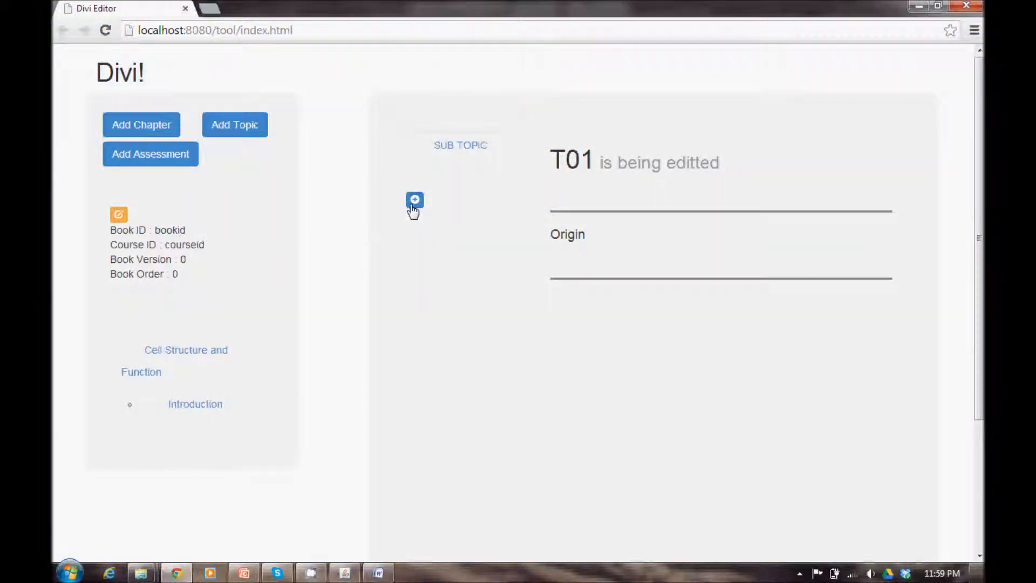
left_click(415, 200)
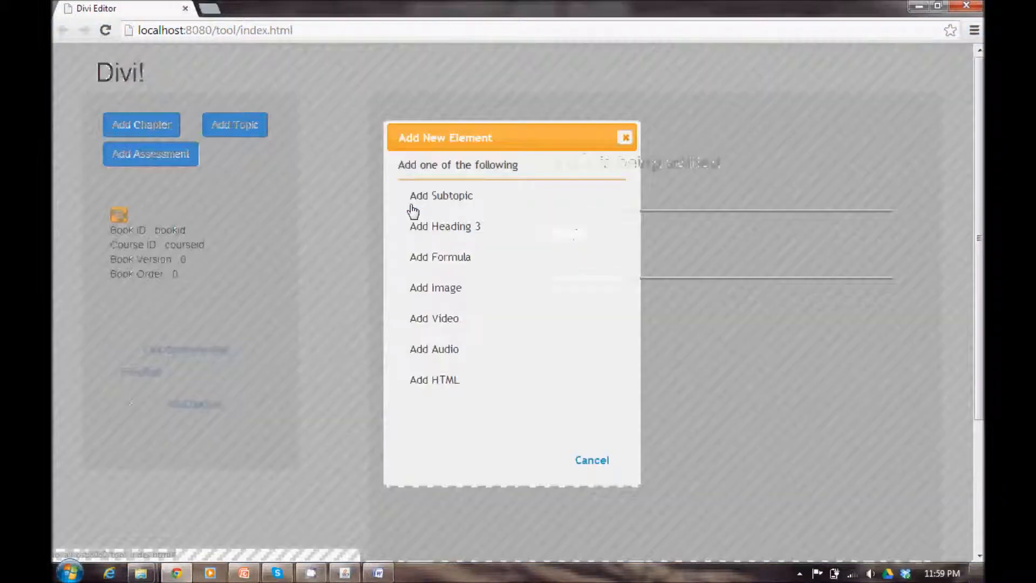
left_click(445, 378)
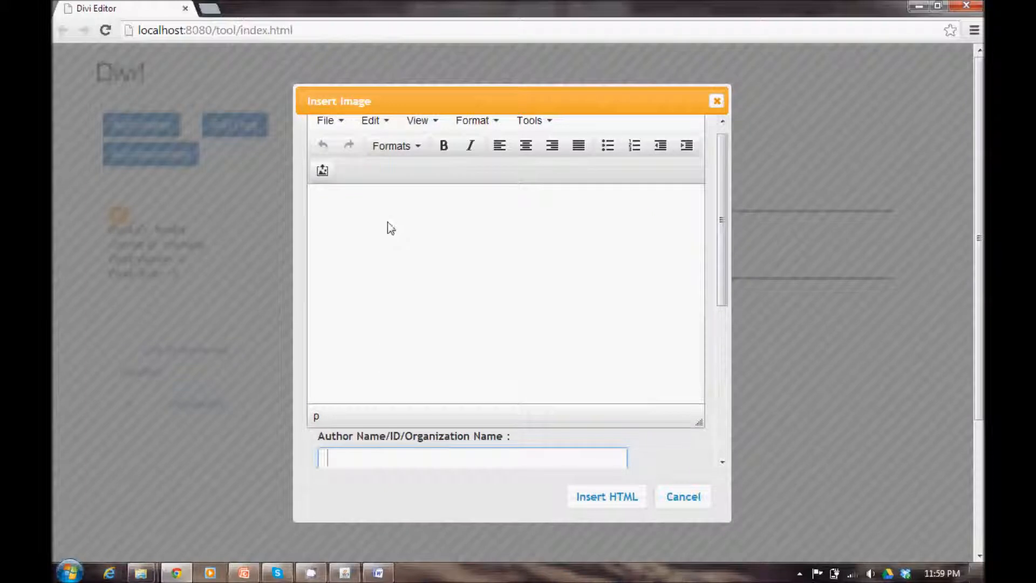
left_click(328, 205)
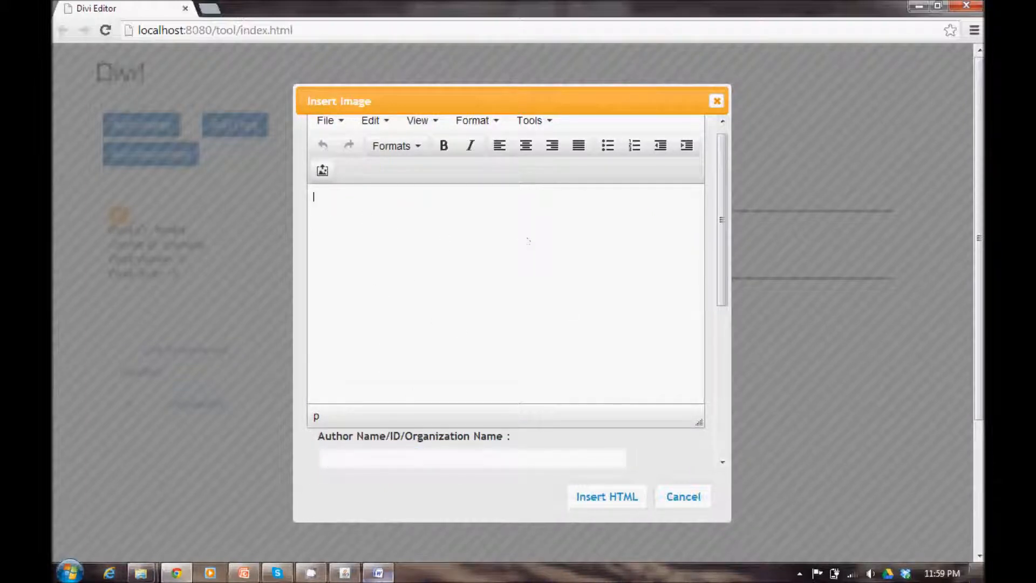
- Copy the plasma membrane paragraph and the A Phospholipid Bilayer text up to "(hydrophobic)." from the Word document into the HTML element's editor
key("alt+Tab")
left_click_drag(292, 173, 729, 366)
key("ctrl+c")
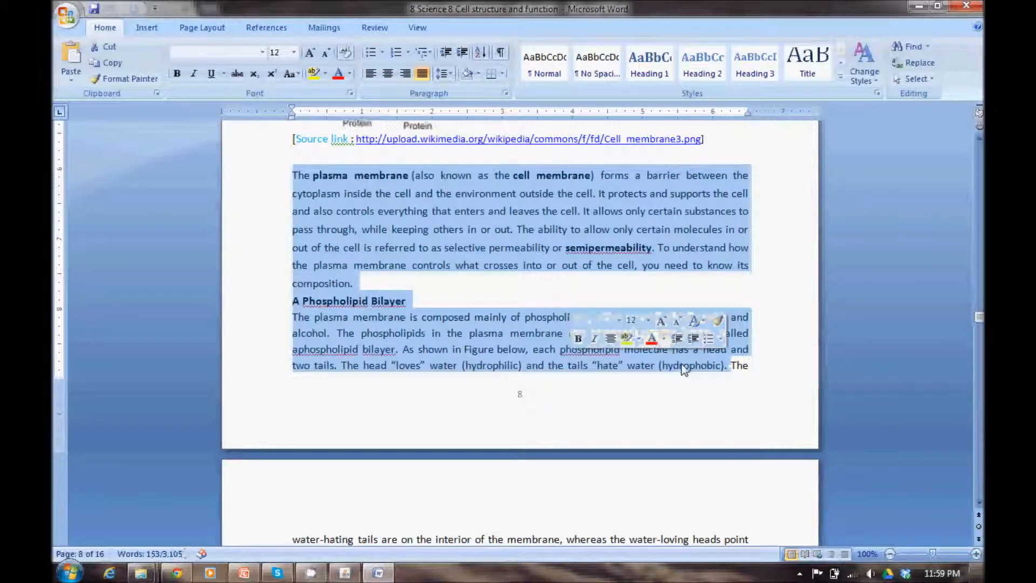
right_click(682, 366)
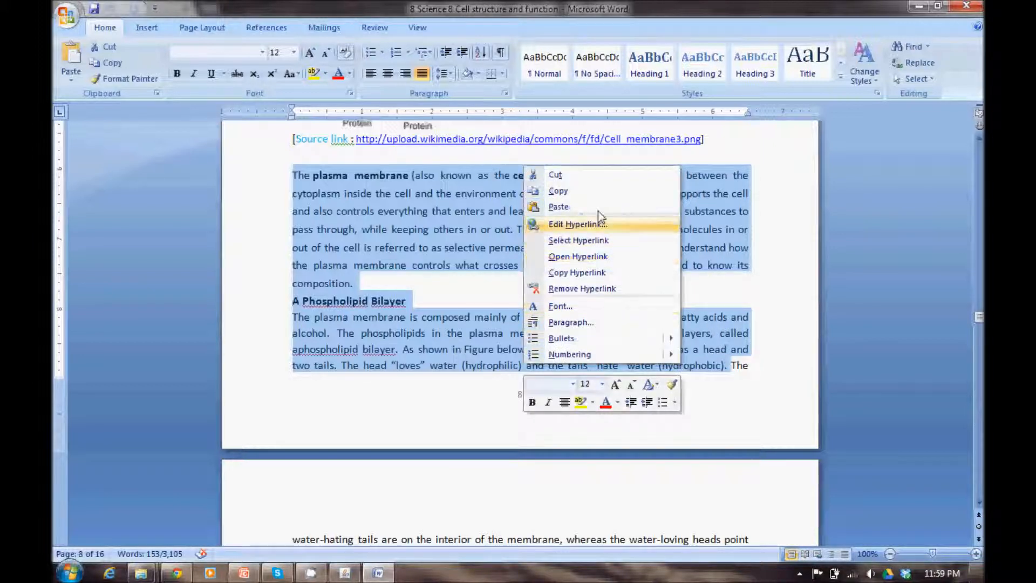
left_click(589, 193)
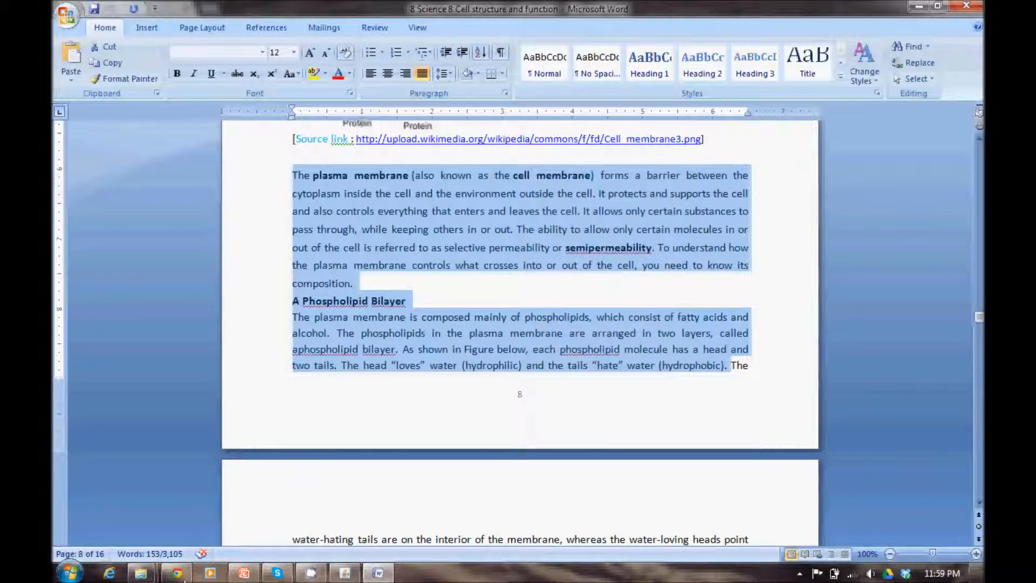
key("alt+Tab")
right_click(379, 241)
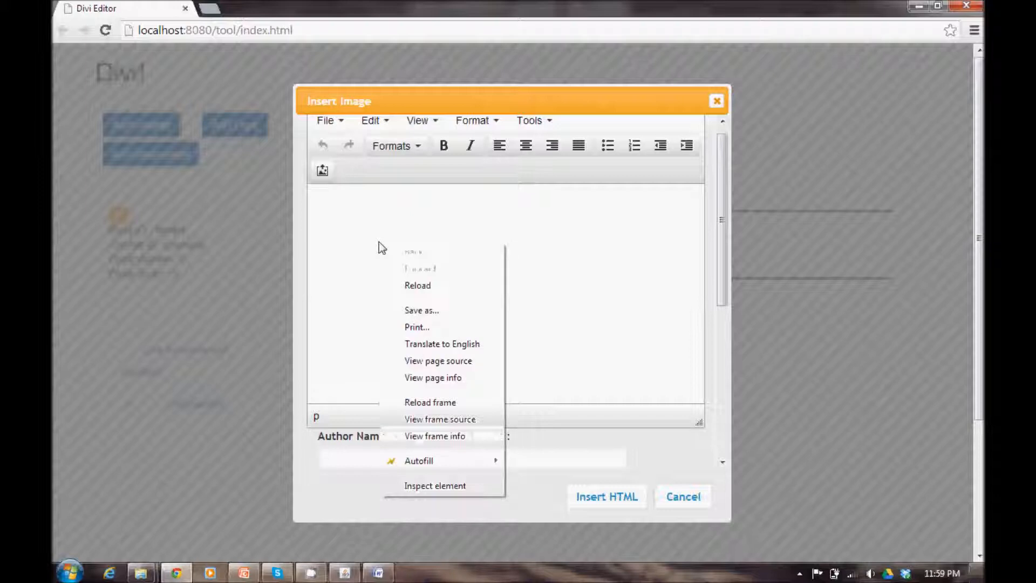
left_click(342, 205)
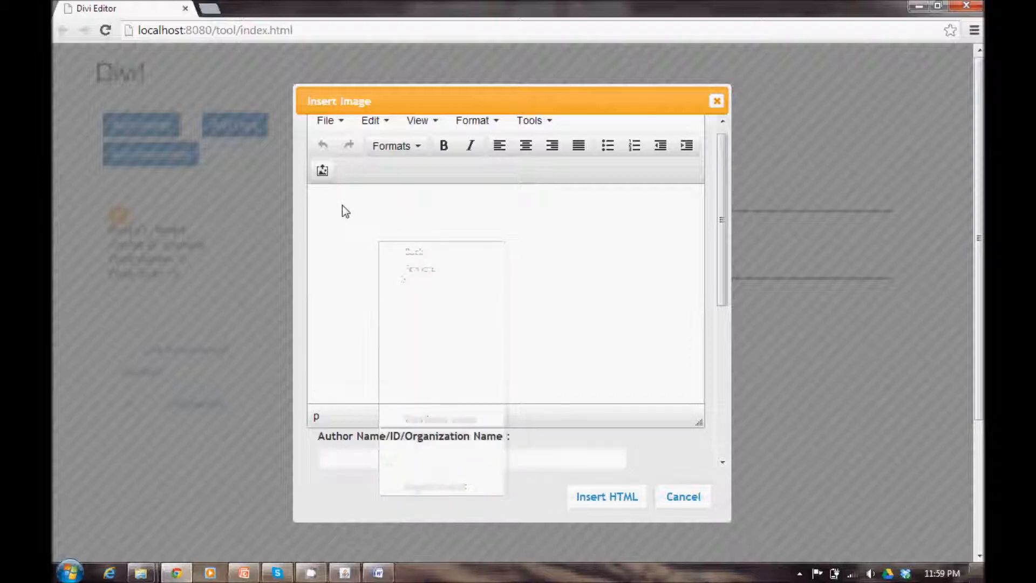
key("ctrl+v")
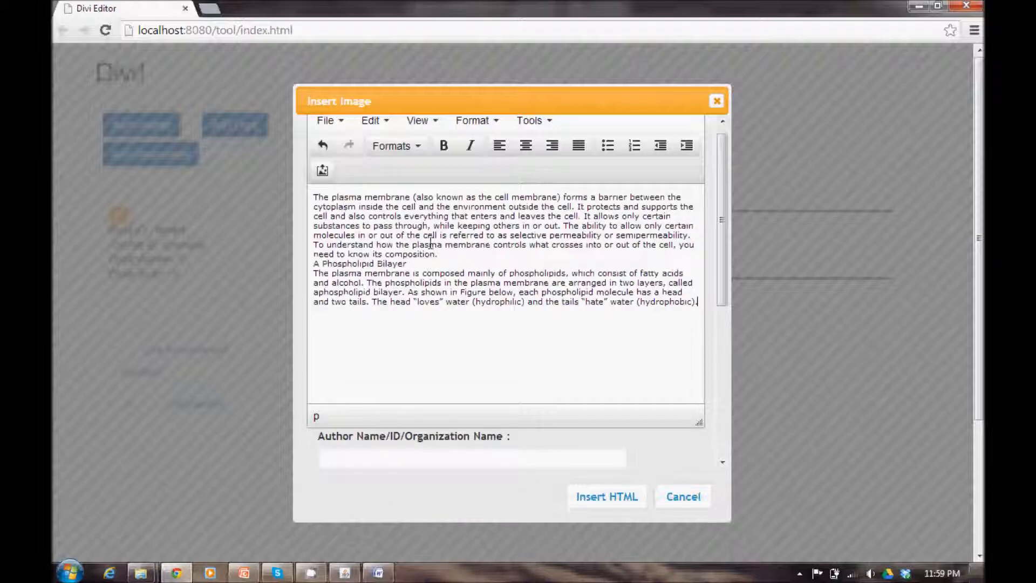
- Separate the "A Phospholipid Bilayer" heading from the paragraphs before and after it with paragraph breaks
left_click(452, 256)
key("Return")
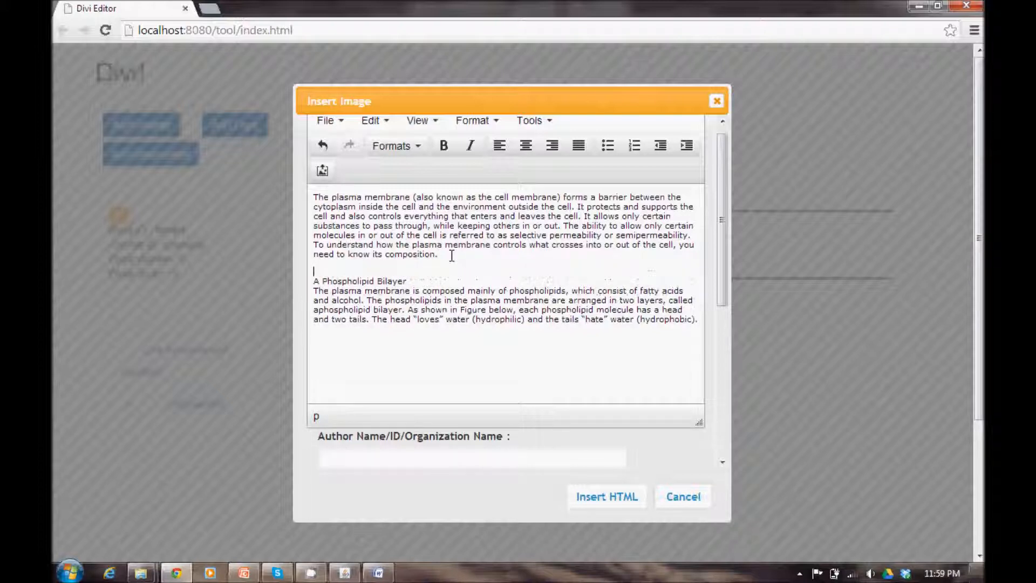
left_click(435, 283)
key("Return")
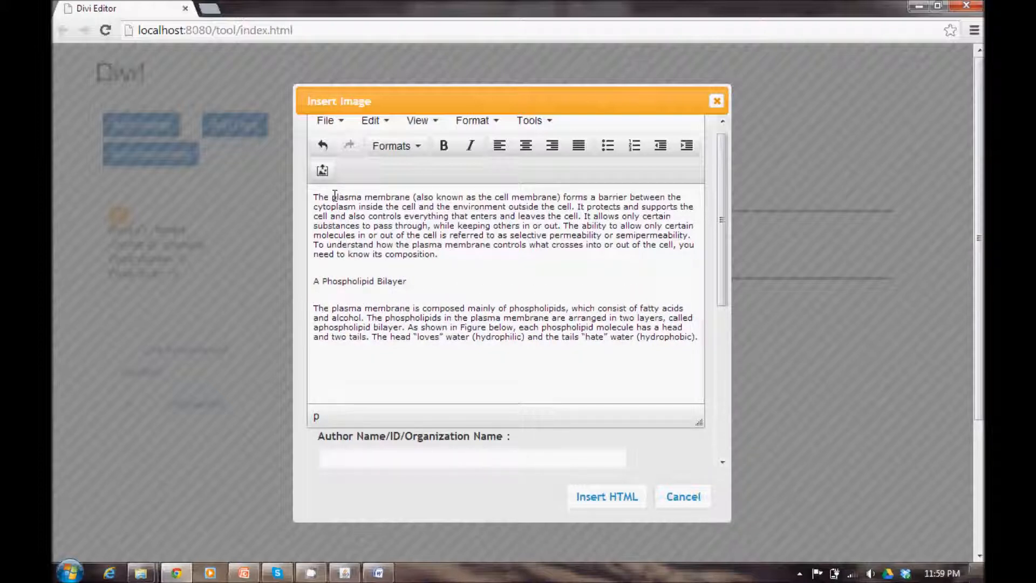
- Make the words "plasma membrane" bold in the first sentence of the HTML text
key("shift+Right")
key("shift+Right")
key("shift+Right")
key("shift+Right")
key("shift+Right")
key("shift+Right")
key("shift+Right")
key("shift+Right")
key("shift+Right")
key("shift+Right")
key("shift+Right")
key("shift+Right")
key("shift+Right")
key("shift+Right")
key("shift+Right")
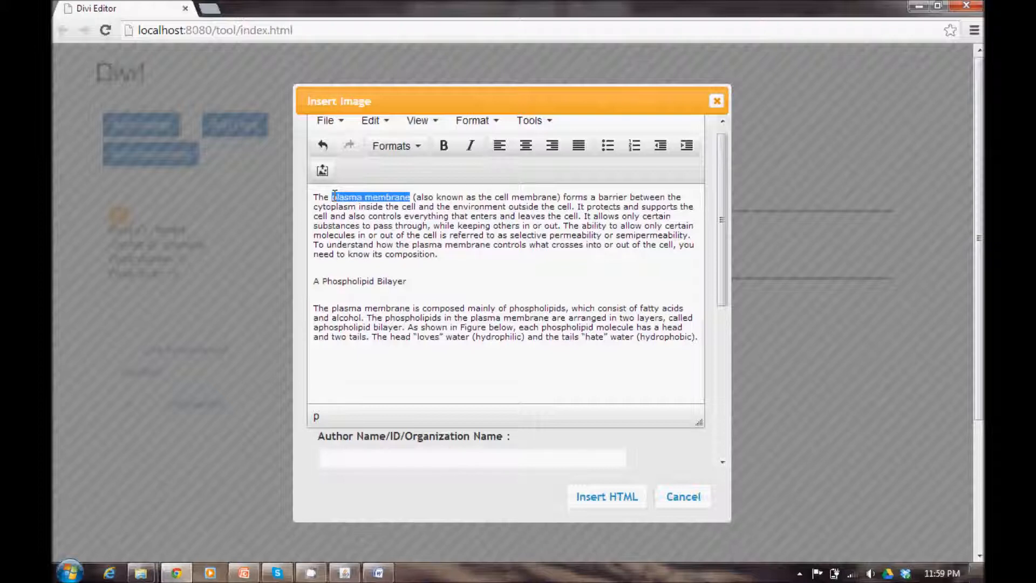
left_click(444, 152)
left_click(414, 273)
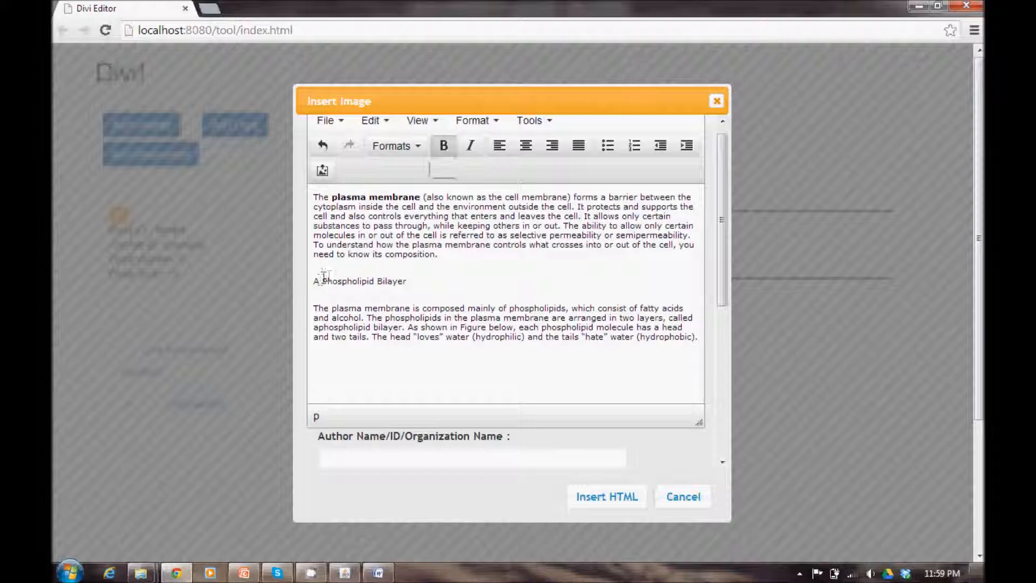
- Make the "A Phospholipid Bilayer" heading bold
left_click_drag(335, 282, 419, 280)
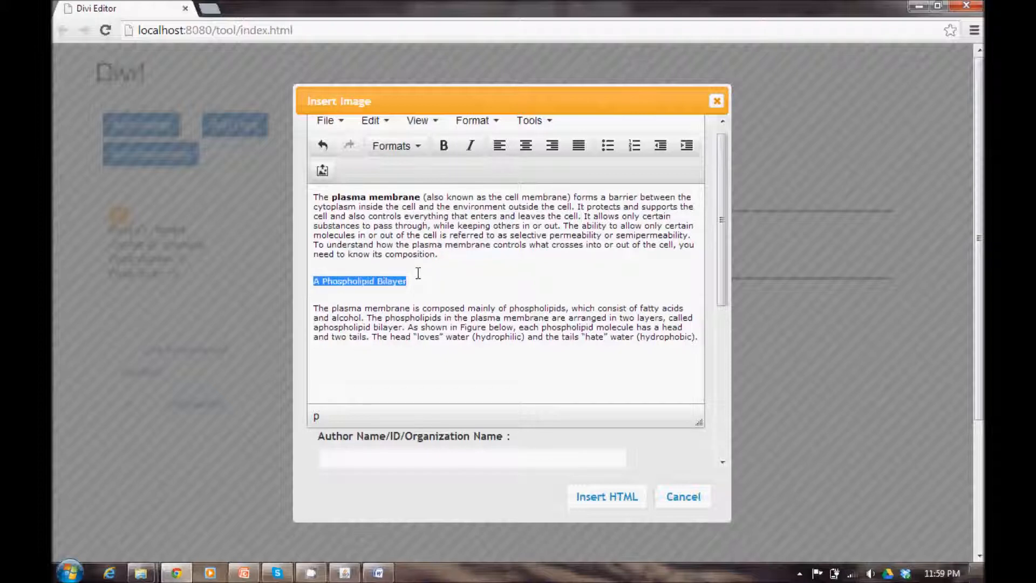
left_click(444, 145)
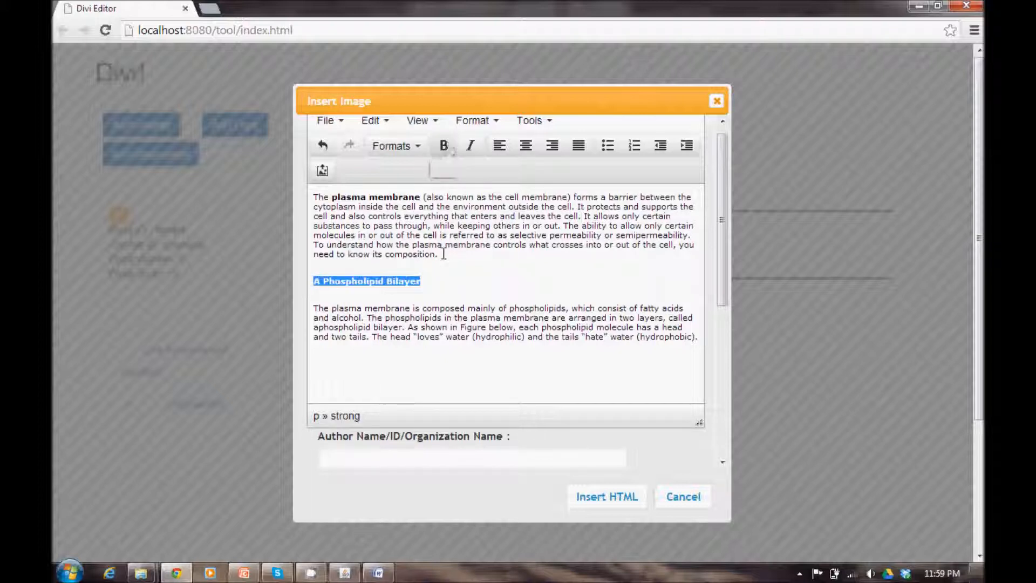
left_click(441, 266)
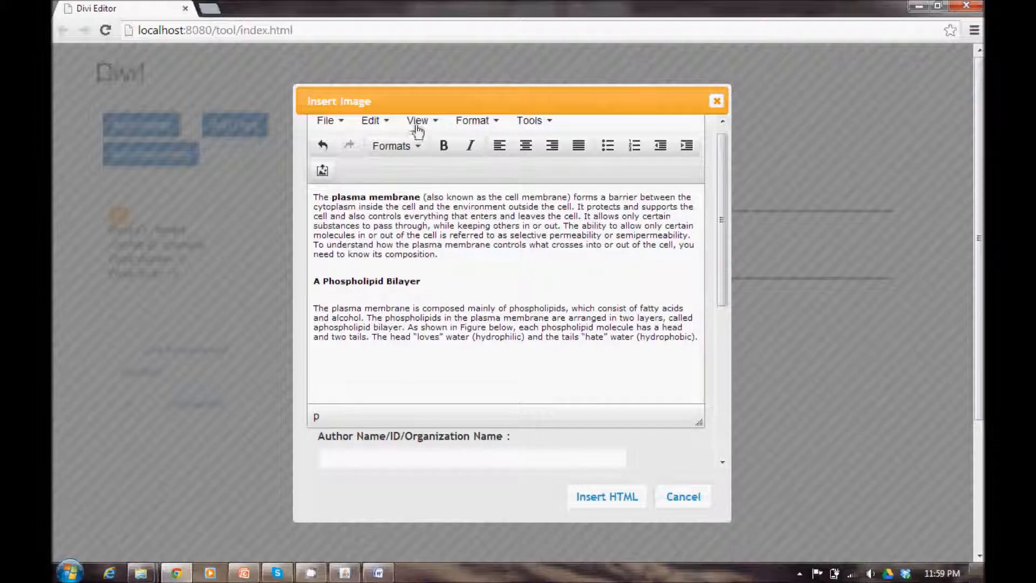
left_click(418, 148)
mouse_move(406, 173)
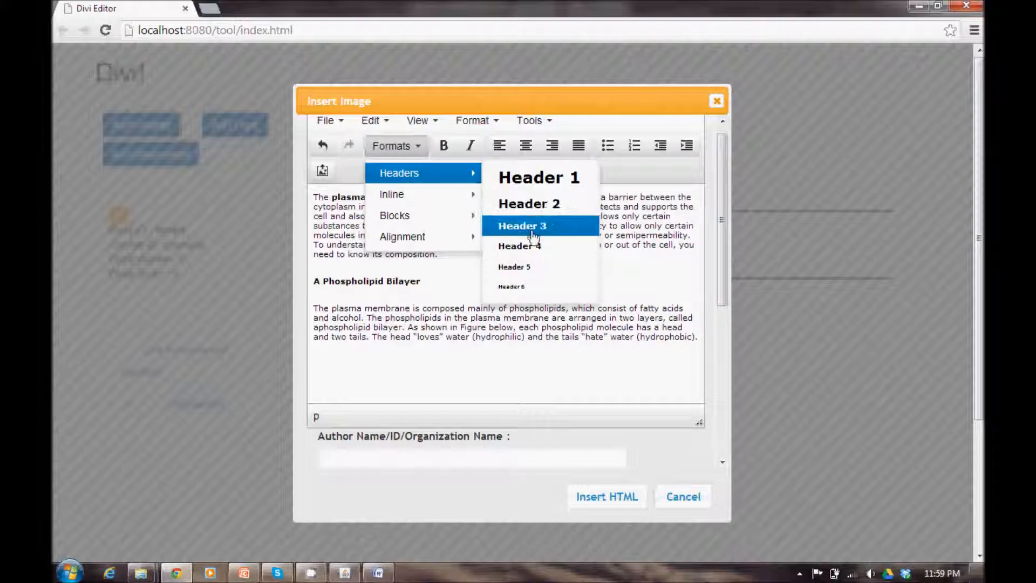
mouse_move(451, 196)
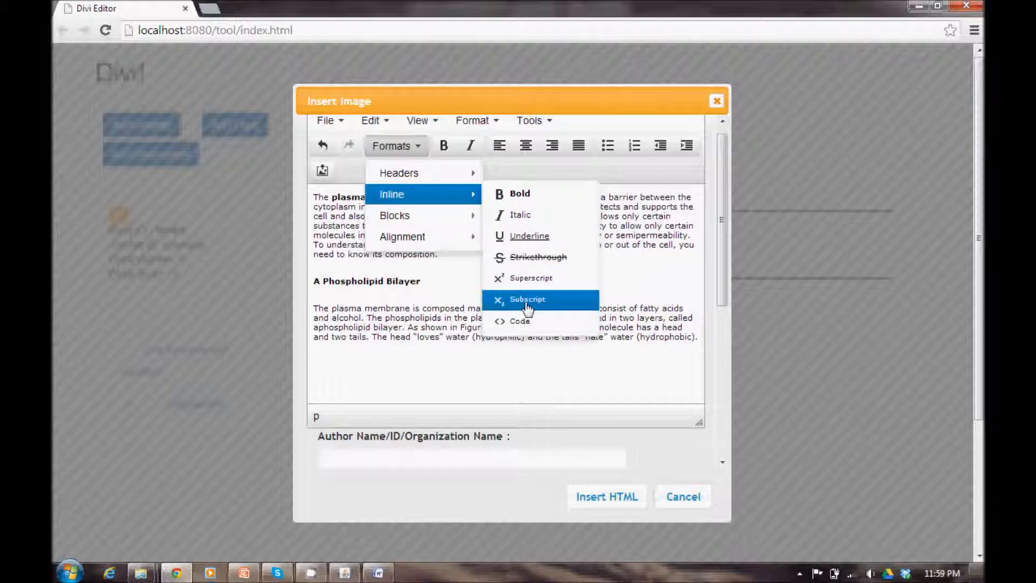
mouse_move(442, 221)
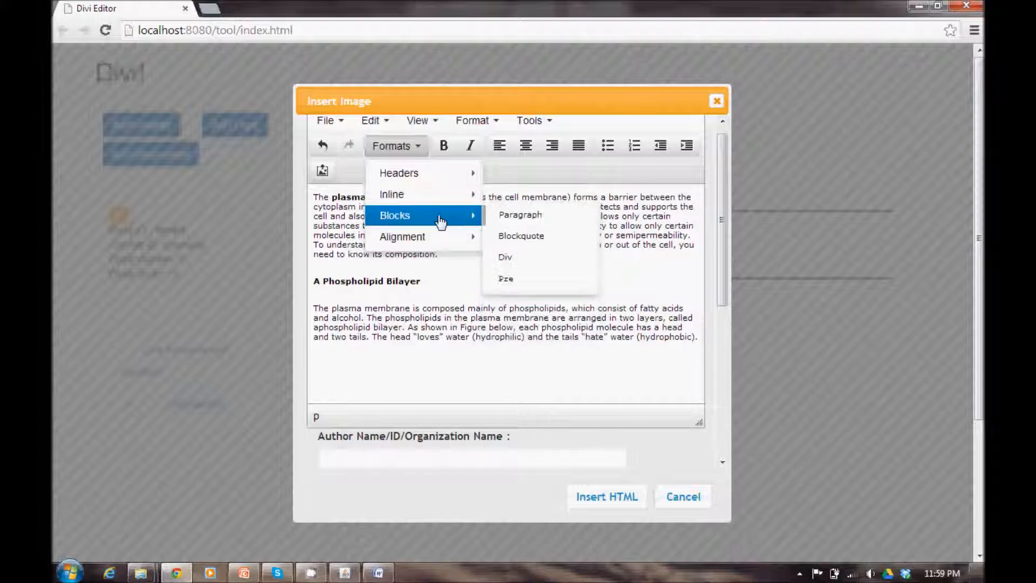
left_click(419, 301)
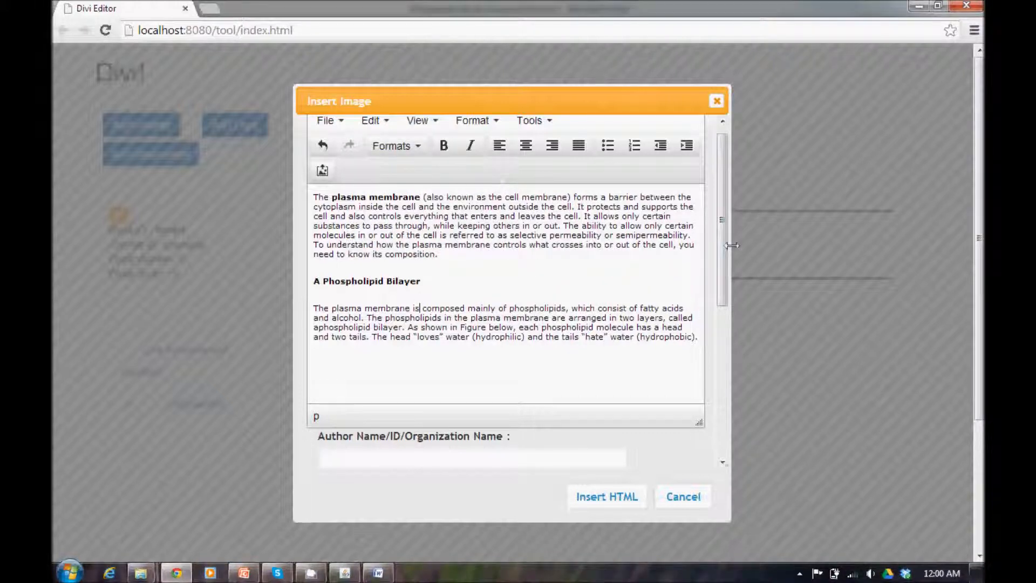
- Switch to the Word document and copy the ck12.org source link below the Bilayer Sheet diagram on page 9
scroll(723, 241, "down", 1)
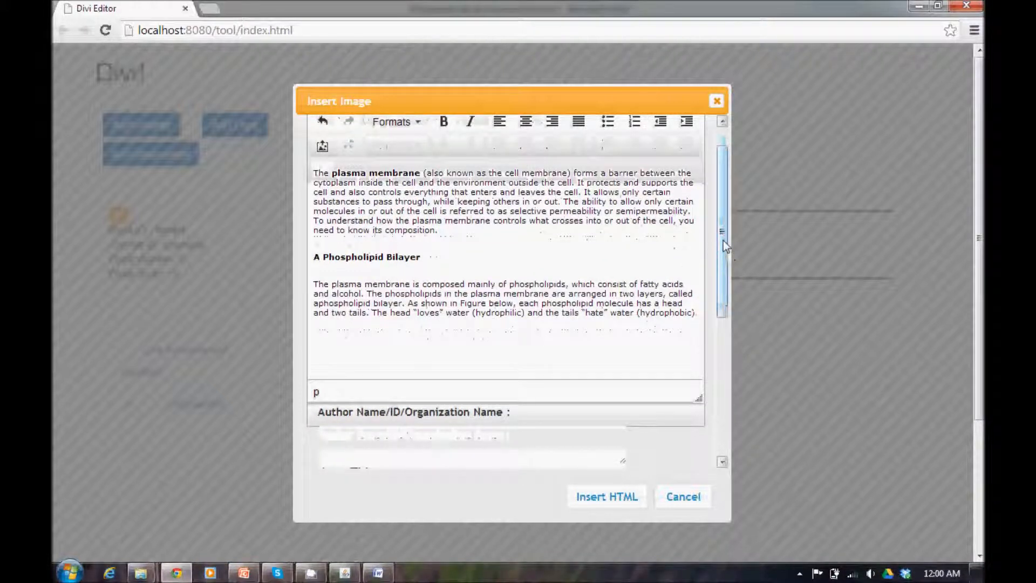
left_click_drag(722, 241, 726, 284)
left_click(439, 347)
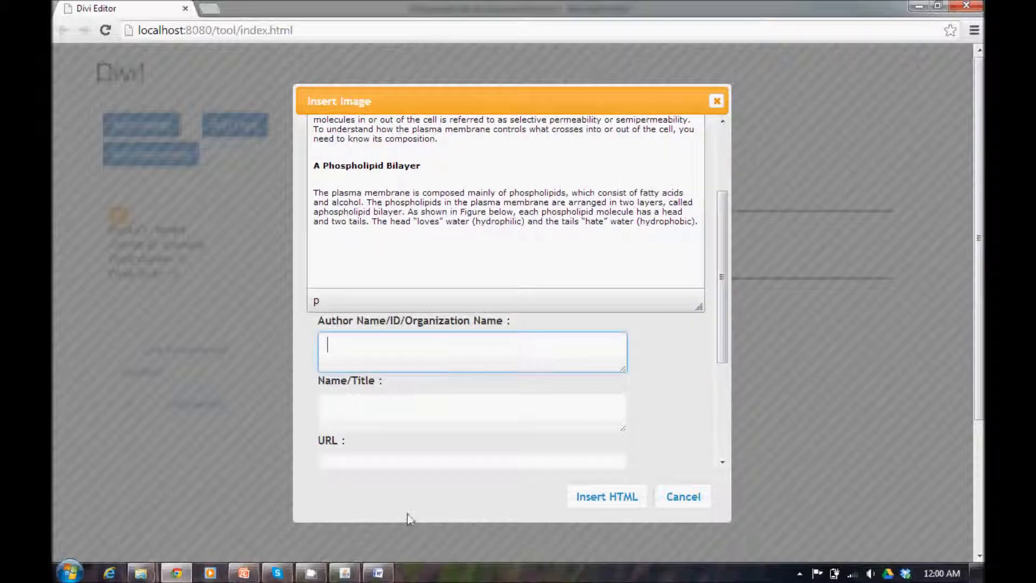
left_click(386, 575)
left_click(527, 290)
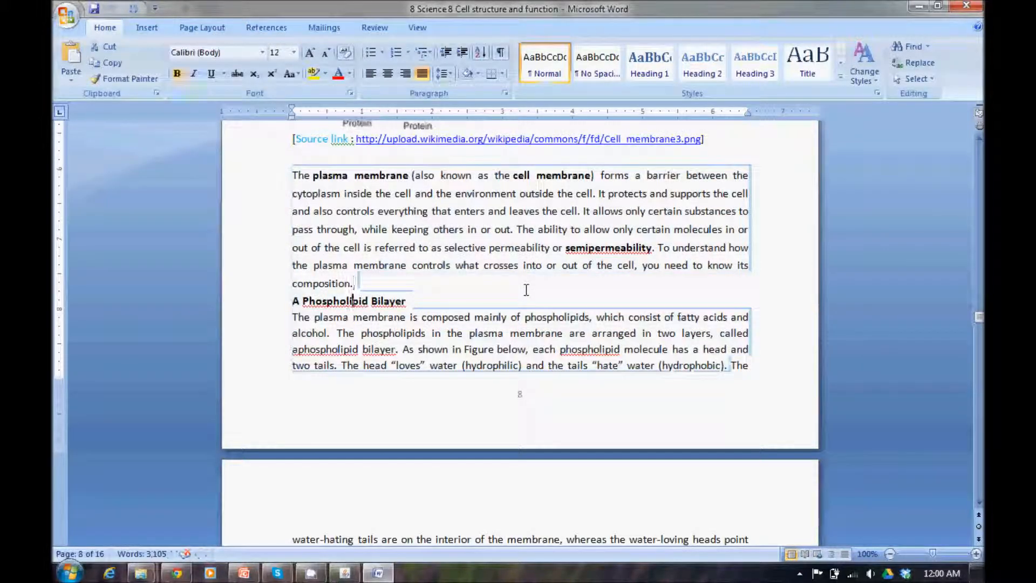
scroll(526, 289, "down", 5)
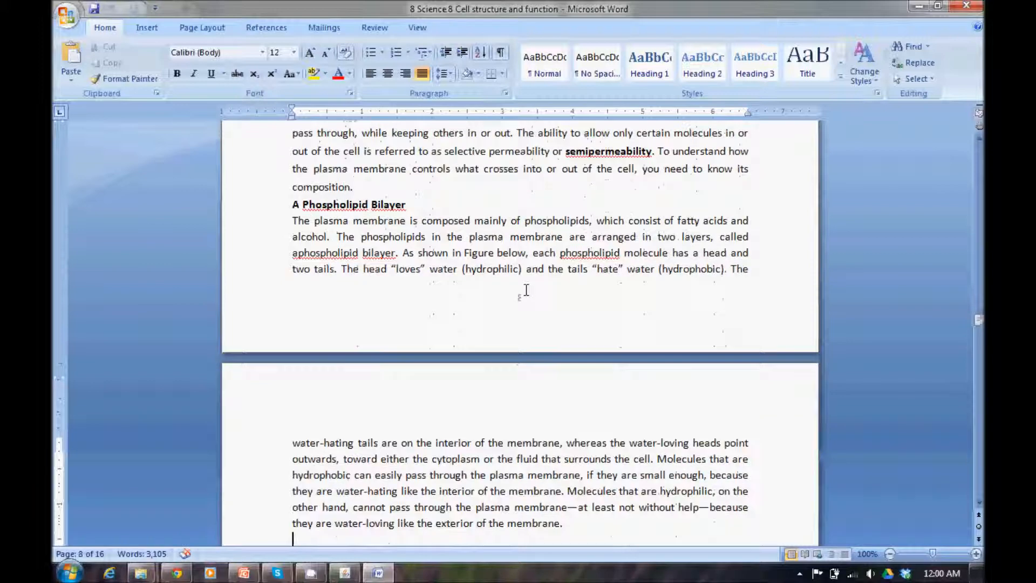
scroll(527, 290, "down", 3)
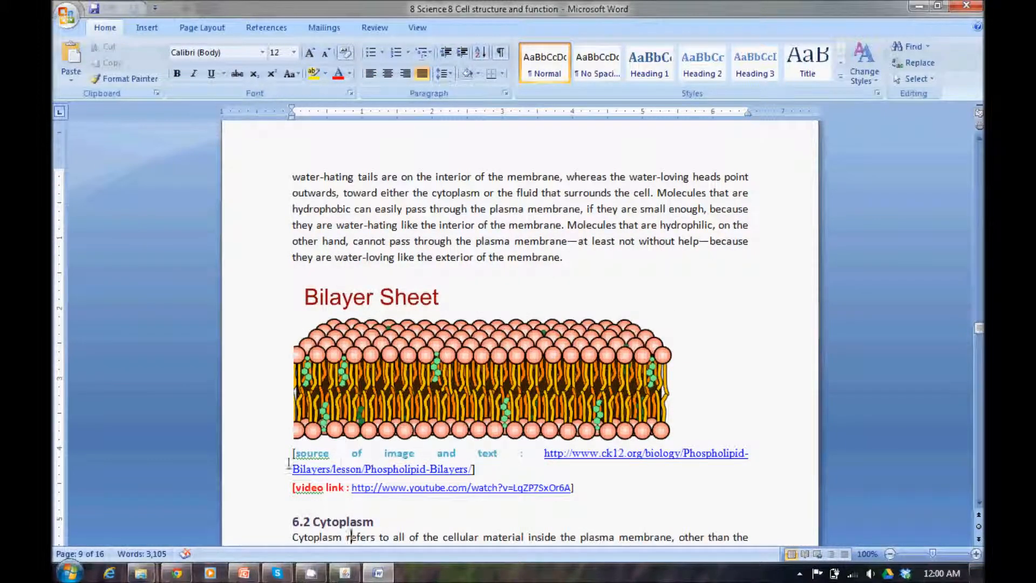
left_click_drag(294, 456, 498, 457)
left_click(485, 462)
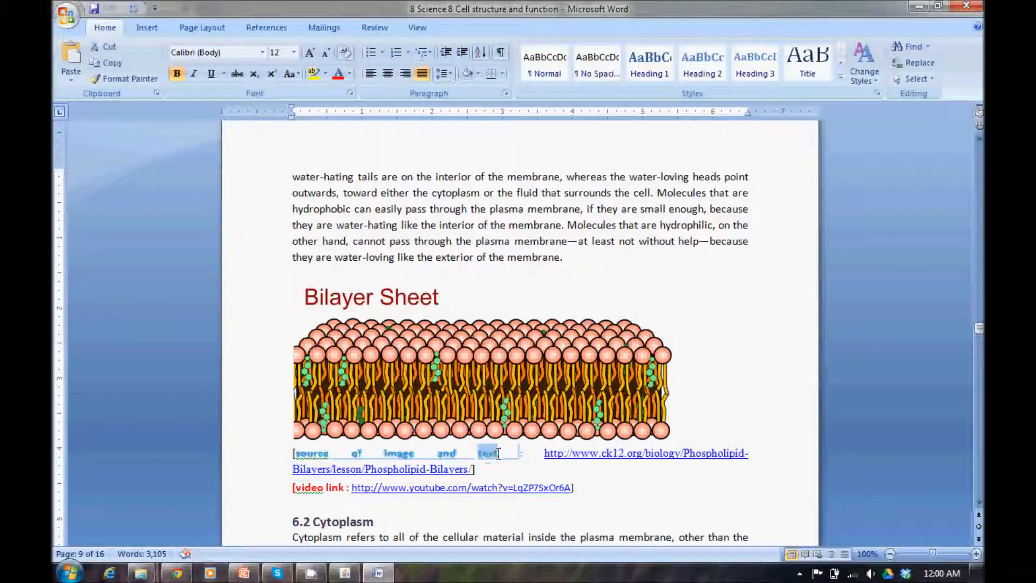
left_click(509, 461)
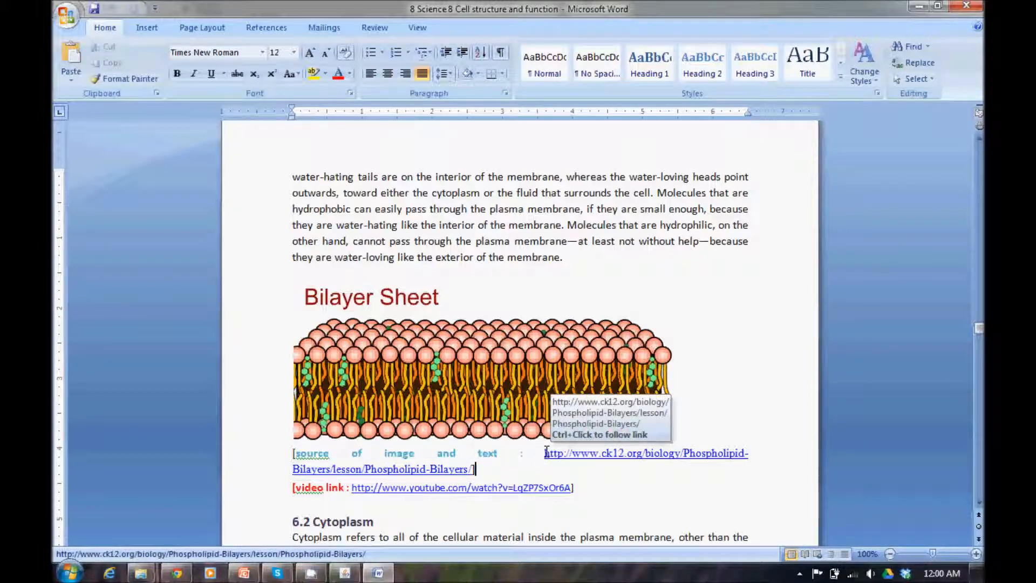
left_click_drag(544, 452, 442, 474)
key("super+c")
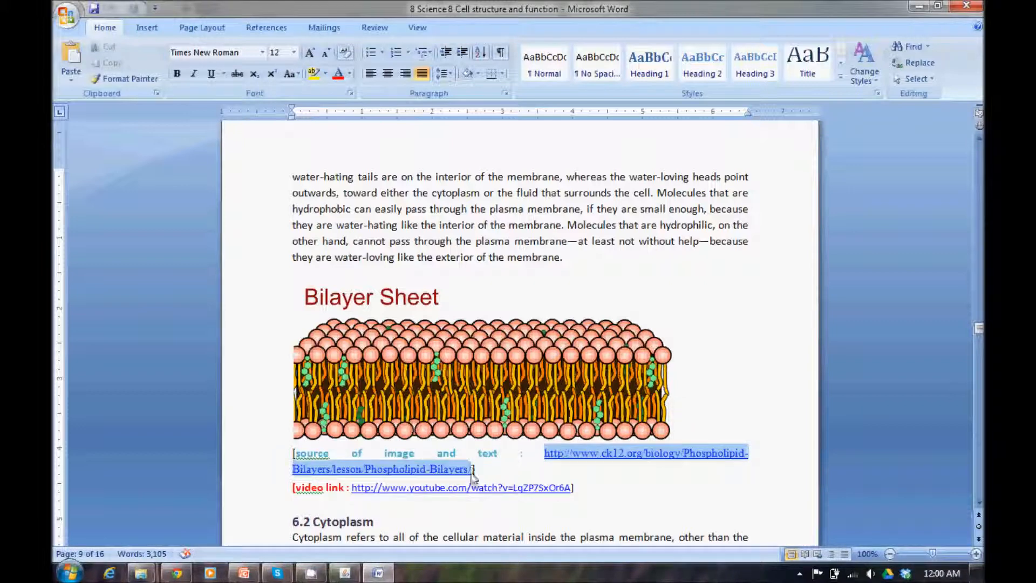
right_click(442, 473)
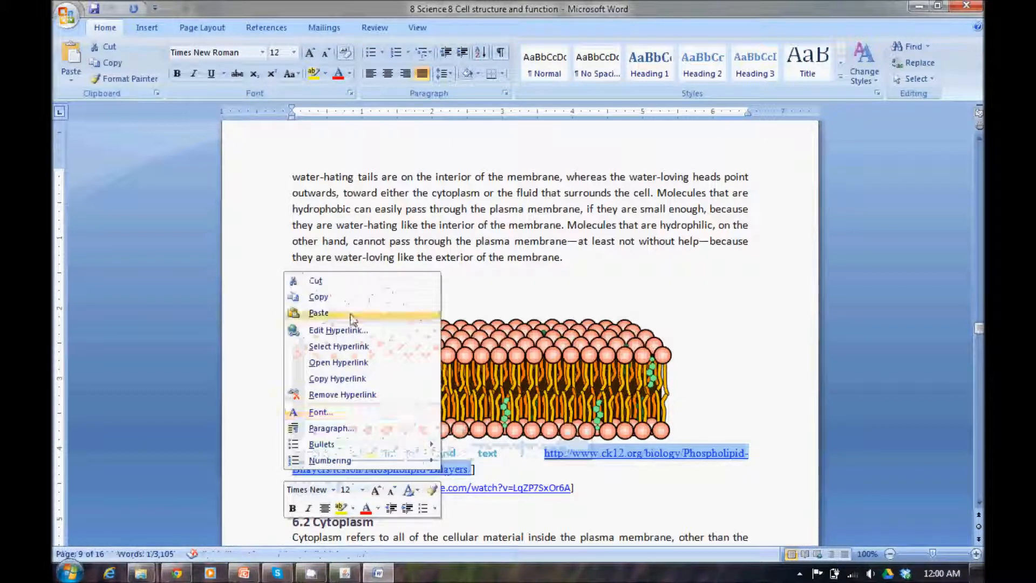
left_click(341, 297)
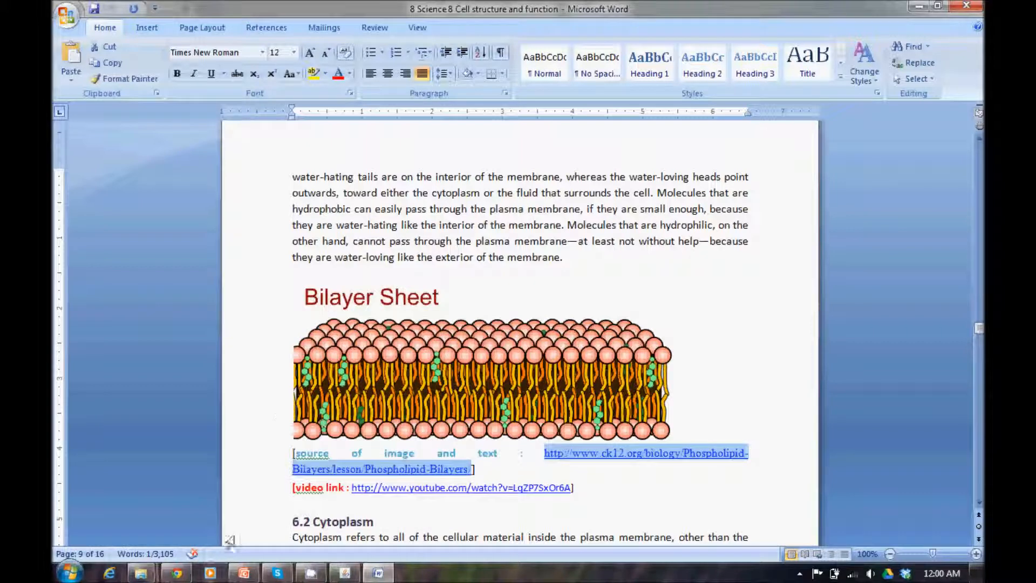
- Switch to the Divi Editor in Chrome and paste the copied ck12.org link as the HTML element's URL
left_click(183, 573)
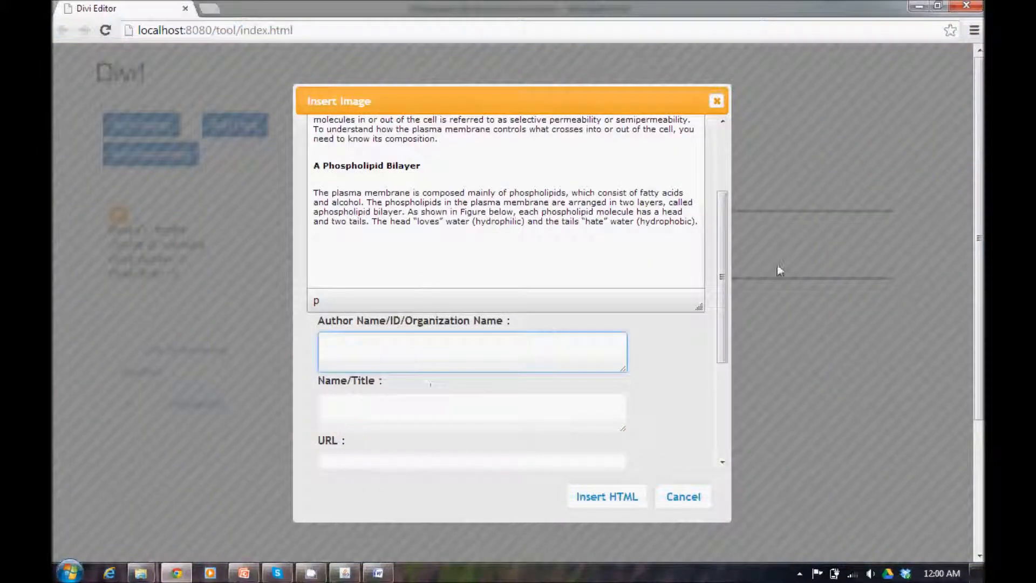
left_click_drag(717, 269, 723, 322)
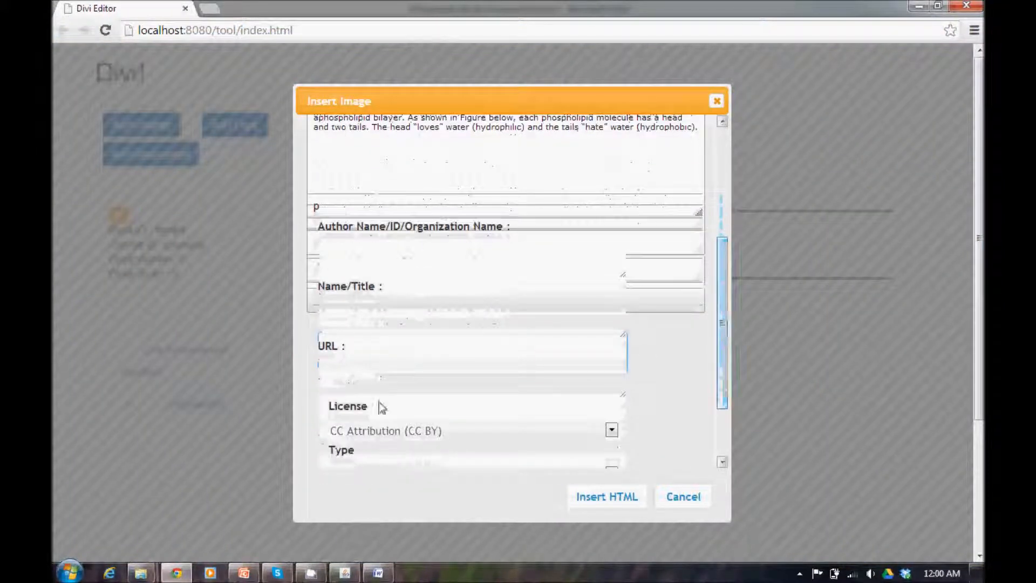
right_click(367, 377)
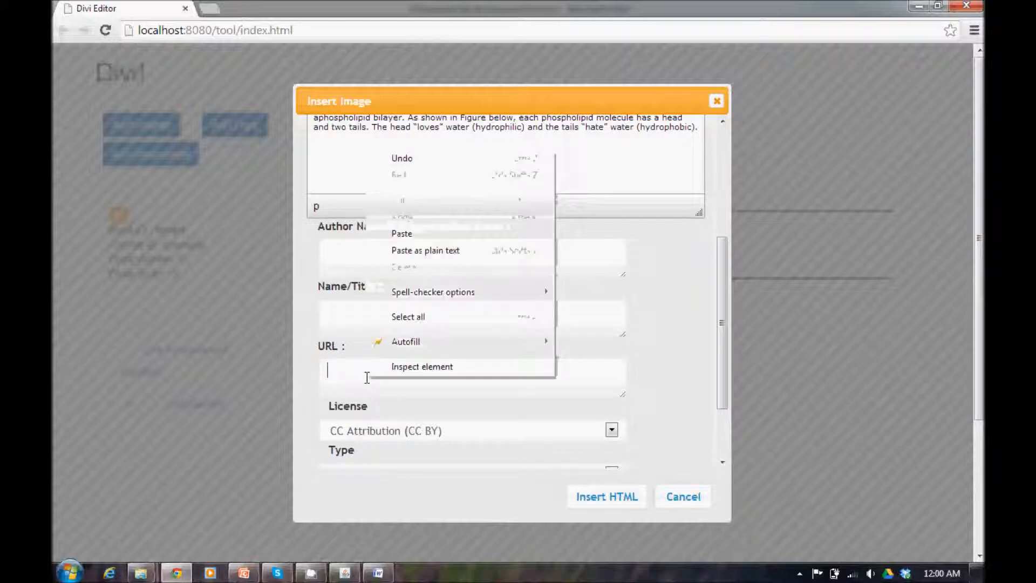
left_click(424, 236)
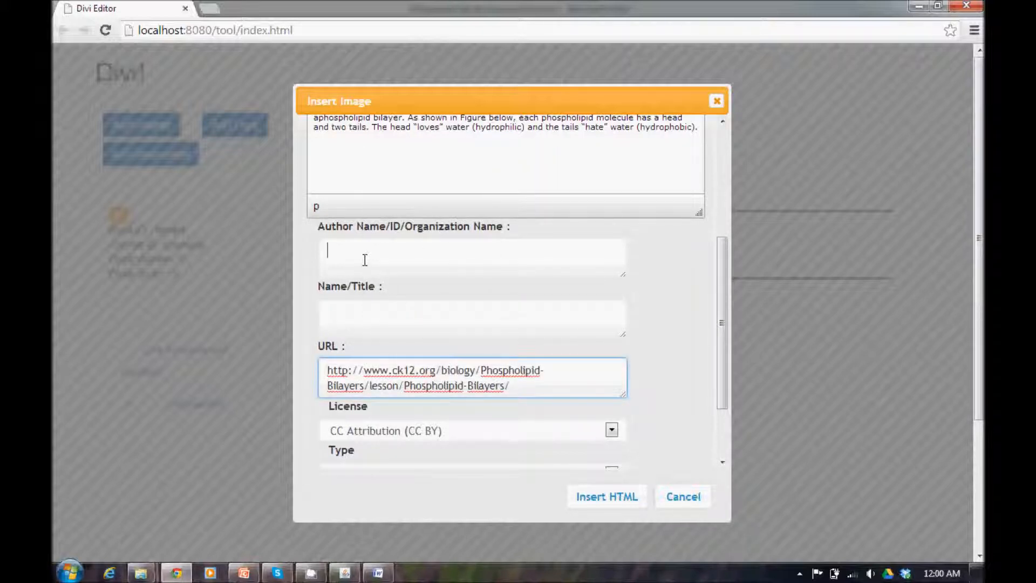
- Check the source link's site in the Word document and enter CK12 as the author organization name in the Divi Editor
left_click(378, 573)
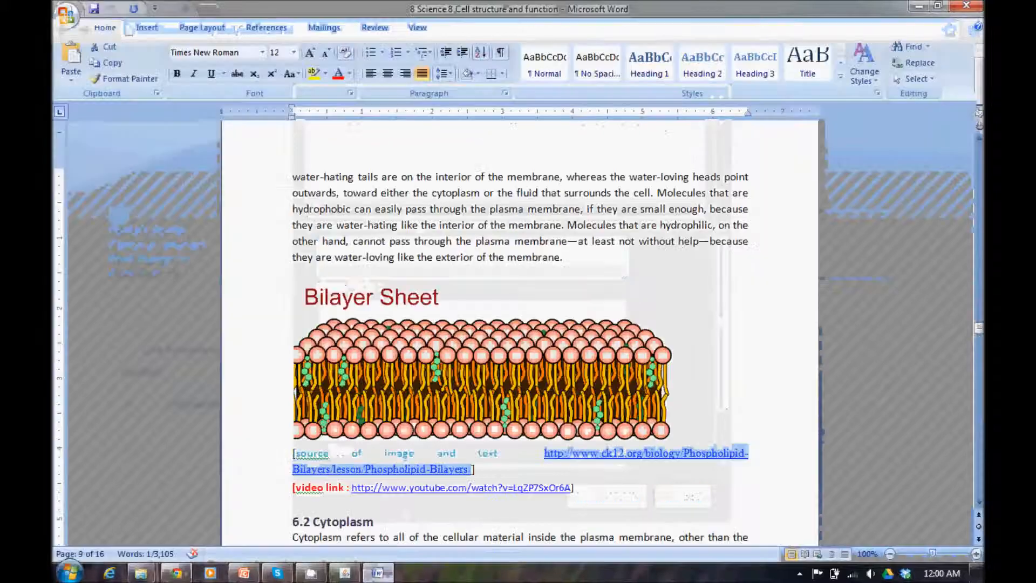
left_click(550, 472)
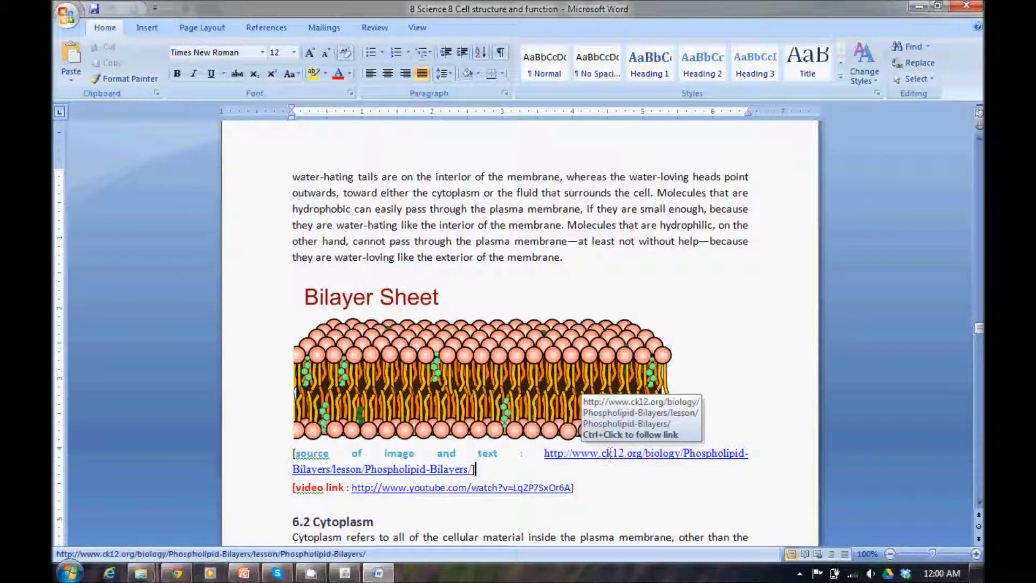
left_click(177, 573)
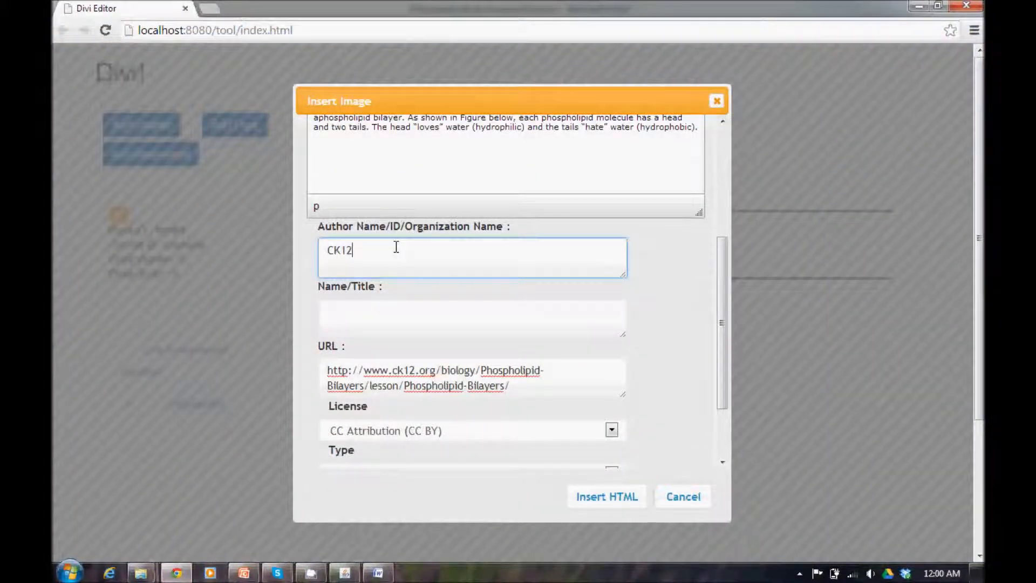
- Look up the lesson name in the Word document's source link and enter "Phospholipid Bilayers" as the name/title in the Divi Editor
left_click(373, 304)
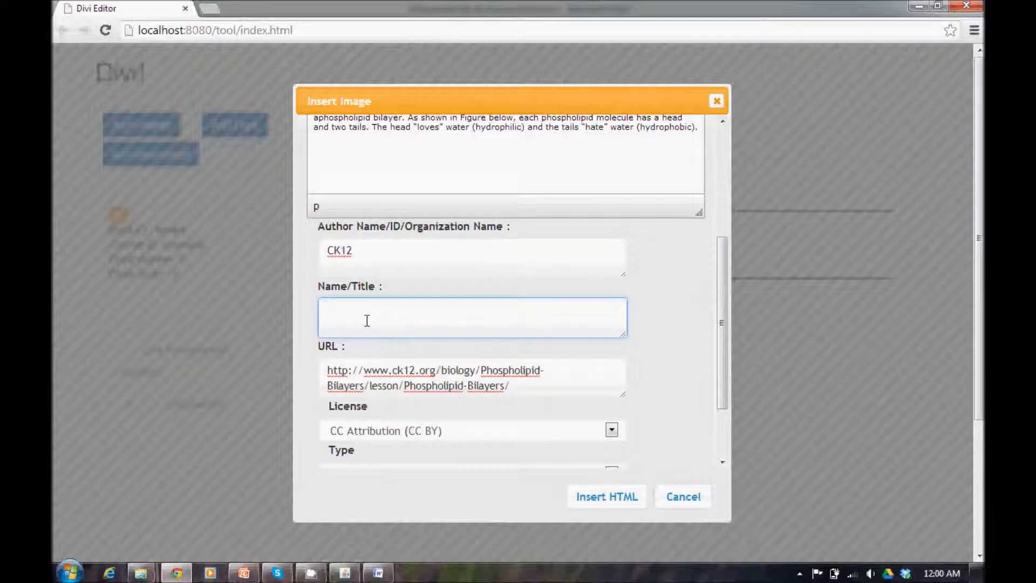
left_click(378, 573)
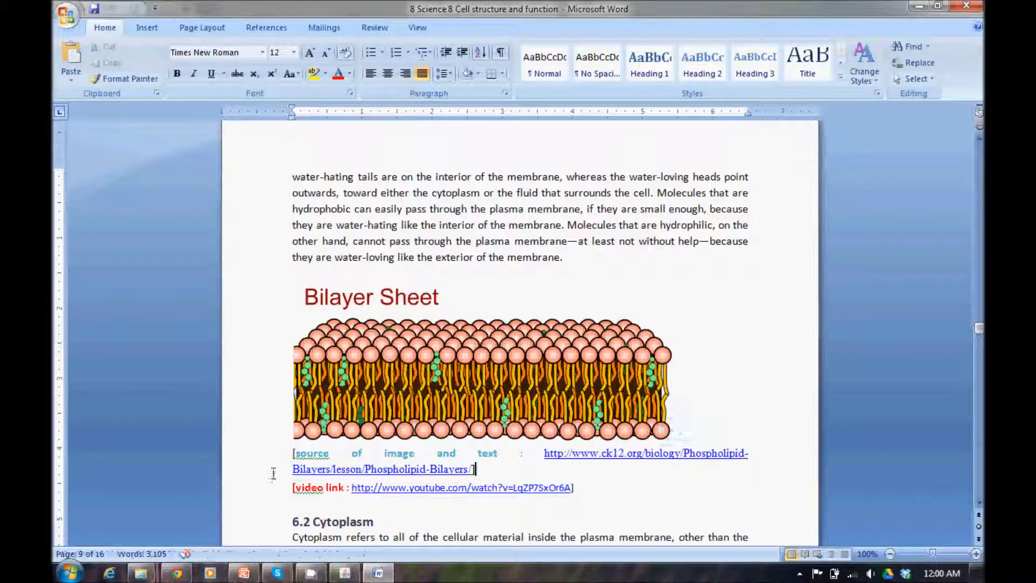
left_click_drag(365, 469, 472, 468)
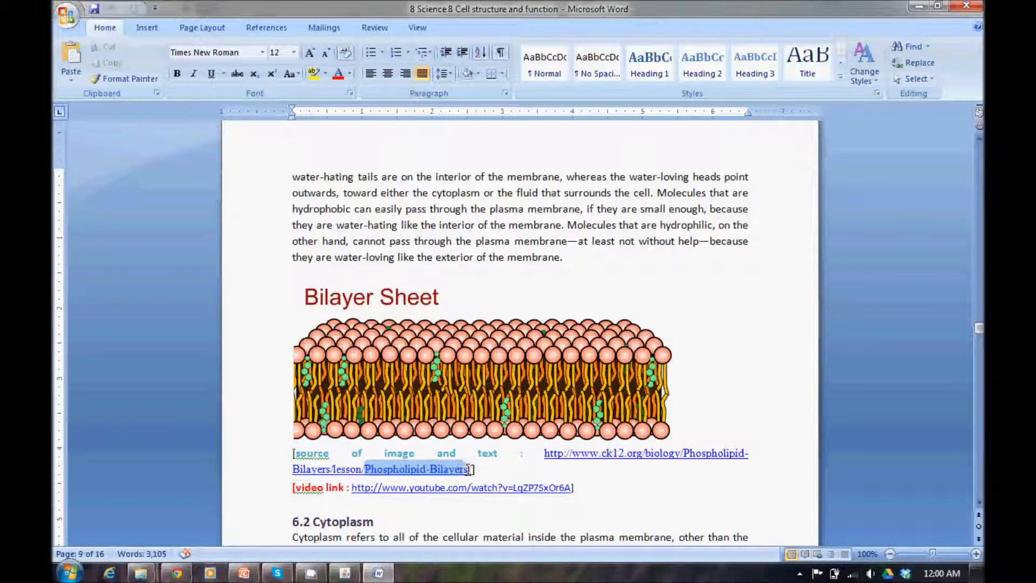
left_click(612, 464)
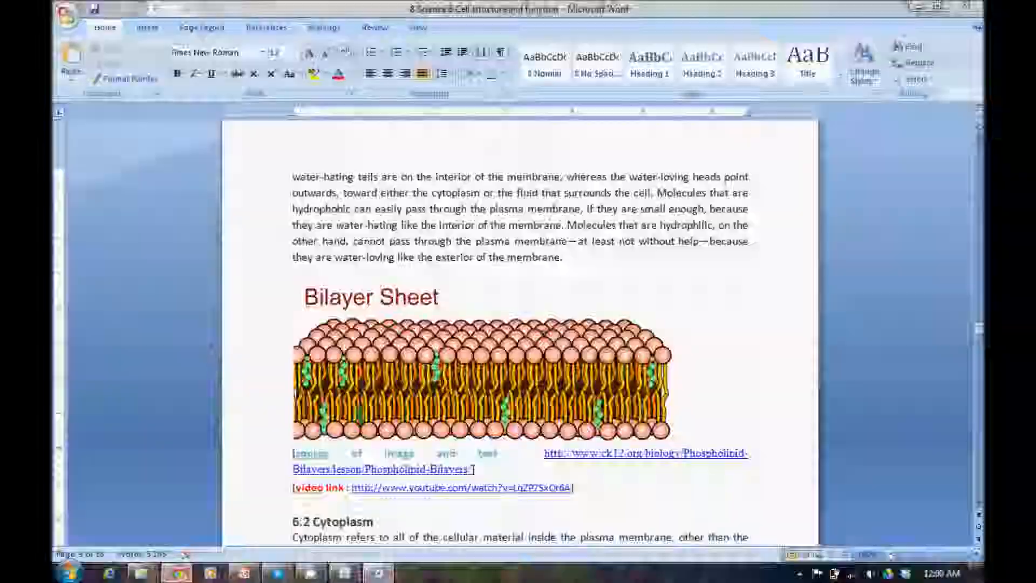
key("alt+Tab")
type("Pho")
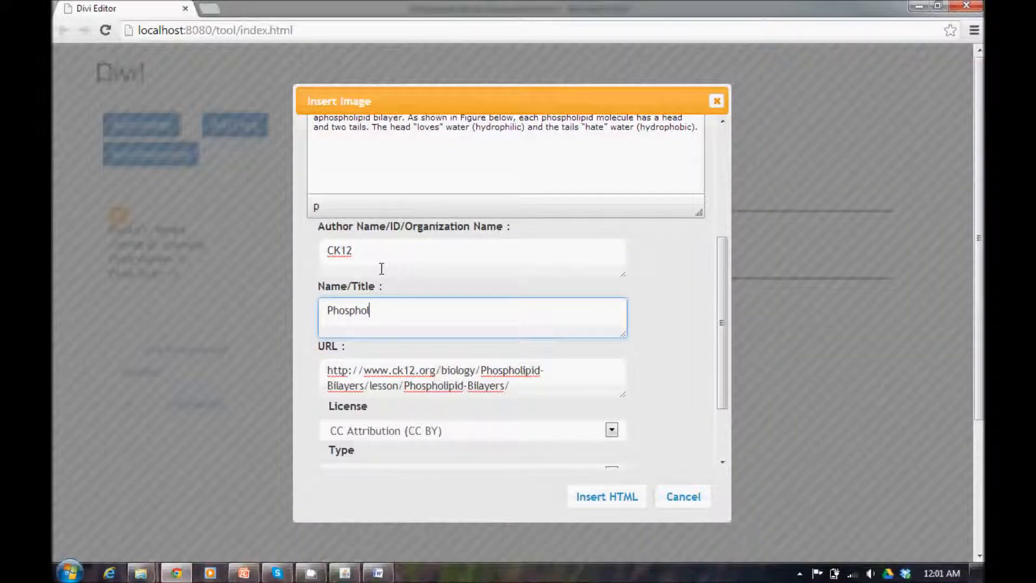
type("spholipid Bilayers")
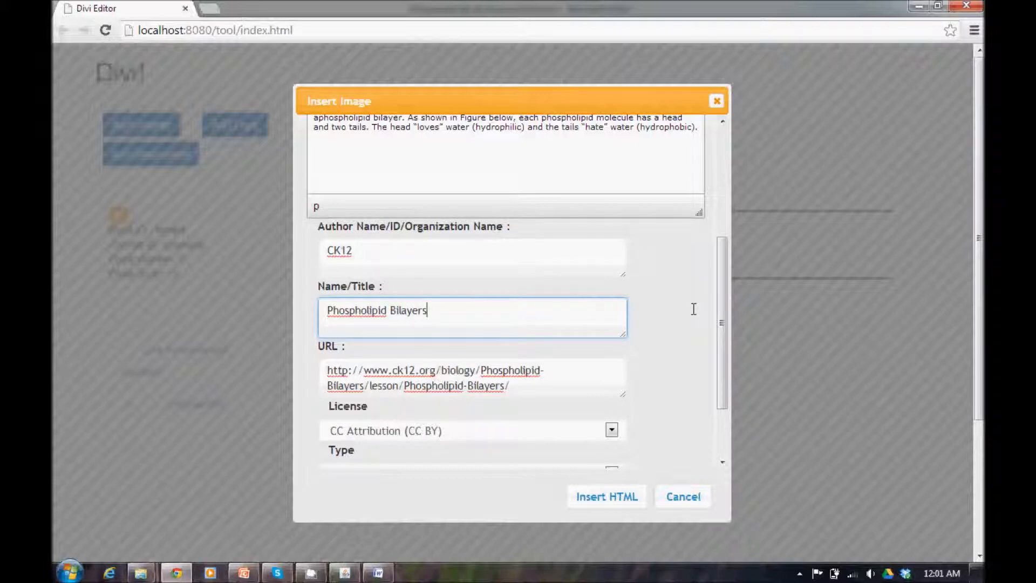
- Insert the HTML element into topic T01 below the Origin subtopic and review the inserted text
scroll(721, 298, "down", 3)
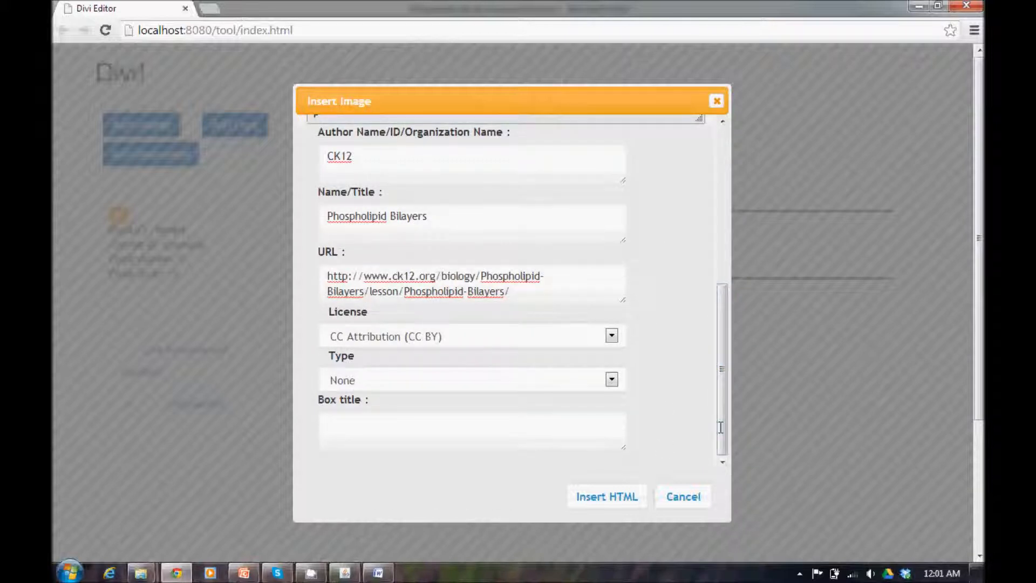
scroll(720, 427, "up", 10)
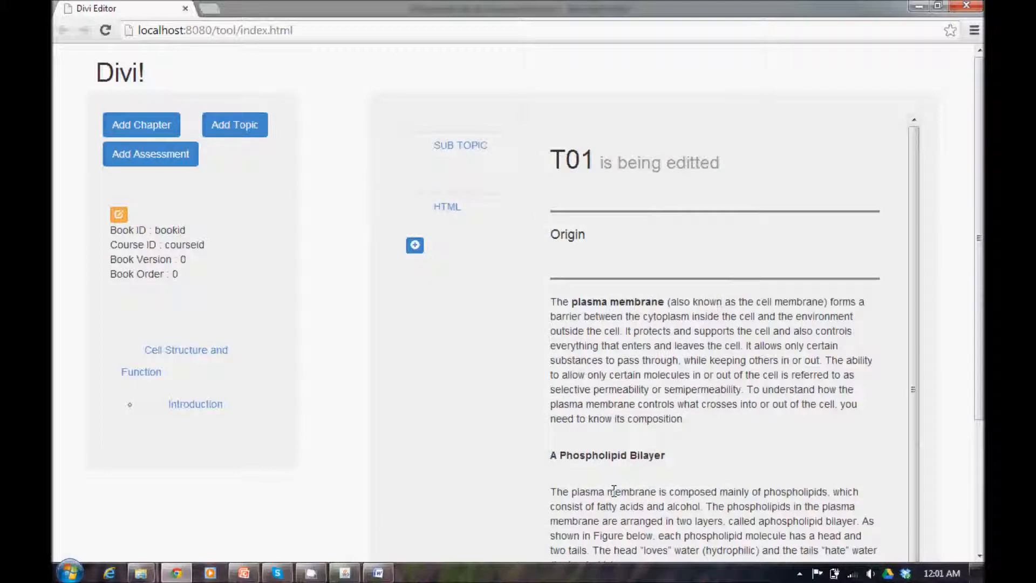
mouse_move(452, 198)
scroll(912, 232, "down", 1)
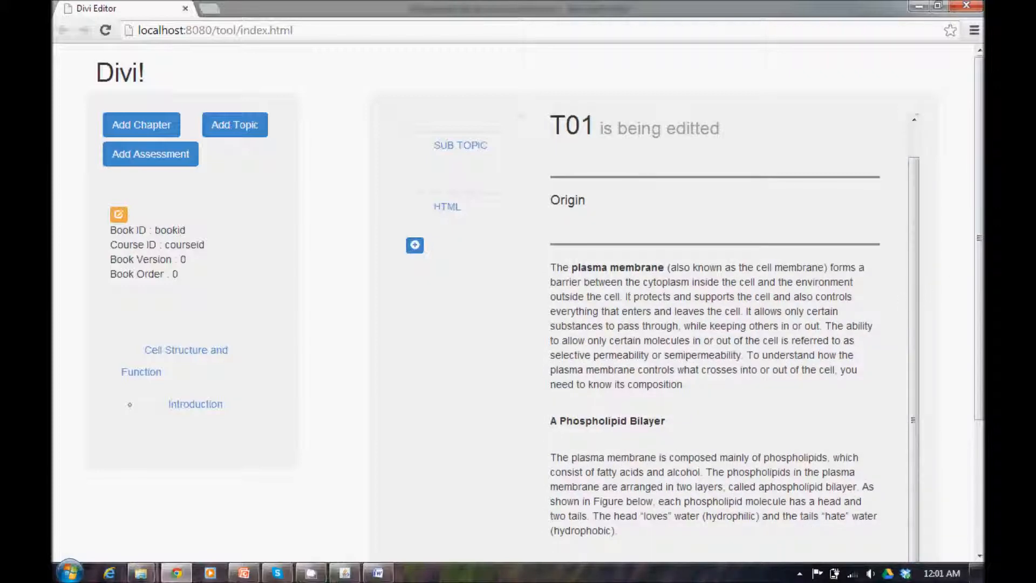
- Review the attribution details shown below the inserted plasma membrane text in topic T01, including author, name/title and URL
scroll(908, 376, "down", 3)
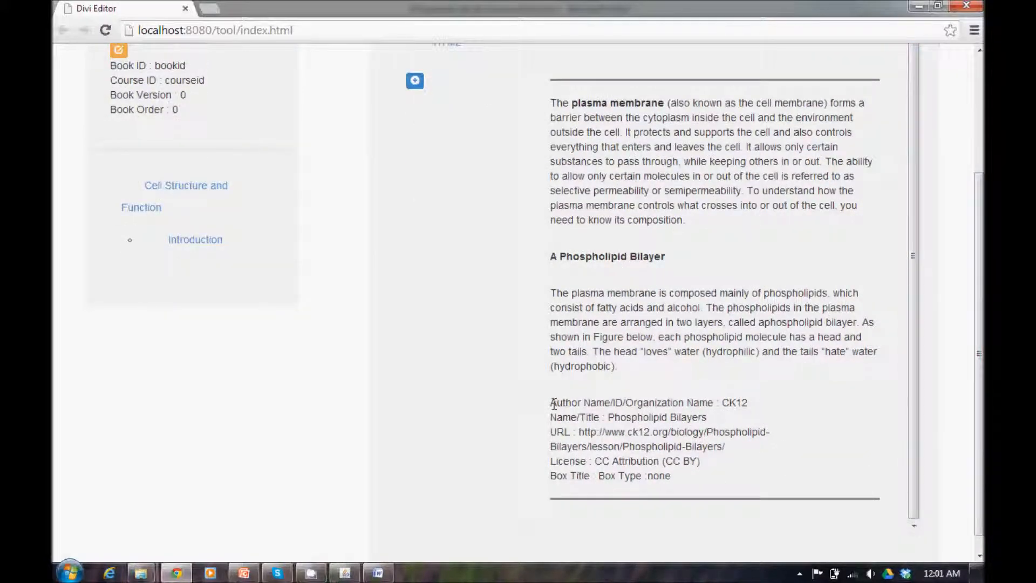
left_click_drag(550, 402, 643, 399)
left_click_drag(719, 402, 751, 402)
left_click_drag(556, 417, 574, 433)
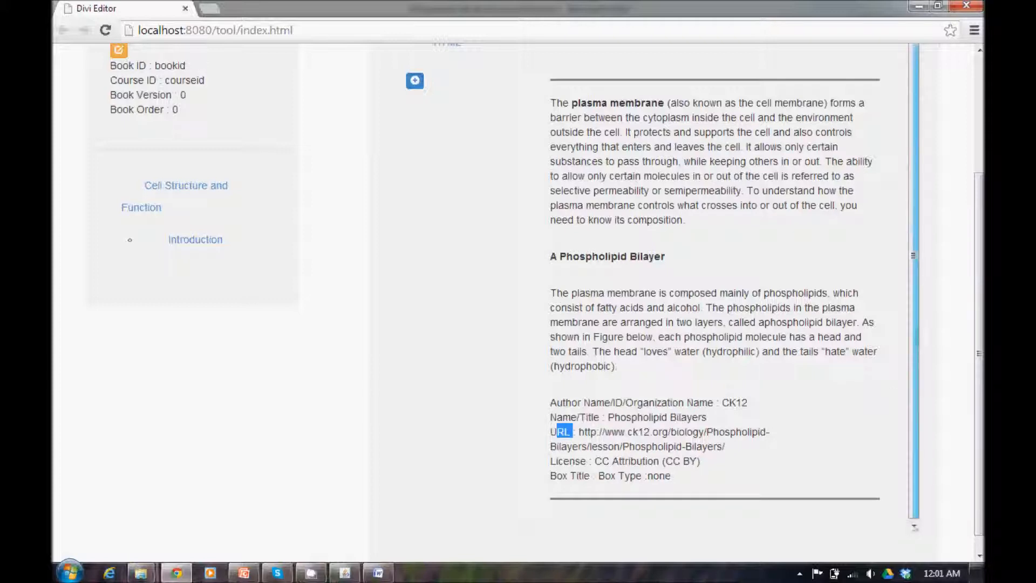
scroll(895, 406, "up", 6)
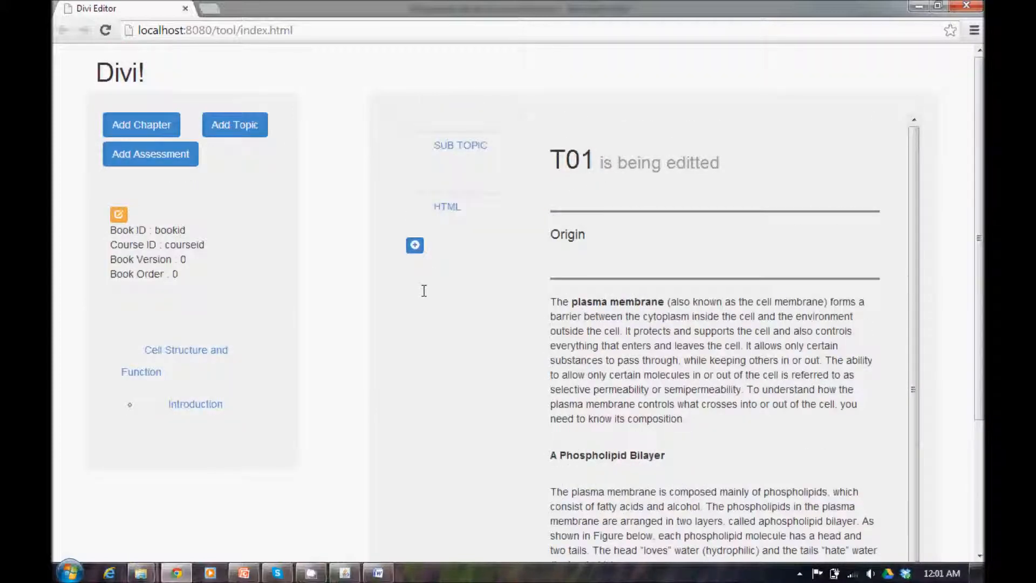
- Switch to the Word document and find the highlighted "Where does the DNA live?" passage above the plant and animal cell comparison
left_click(378, 573)
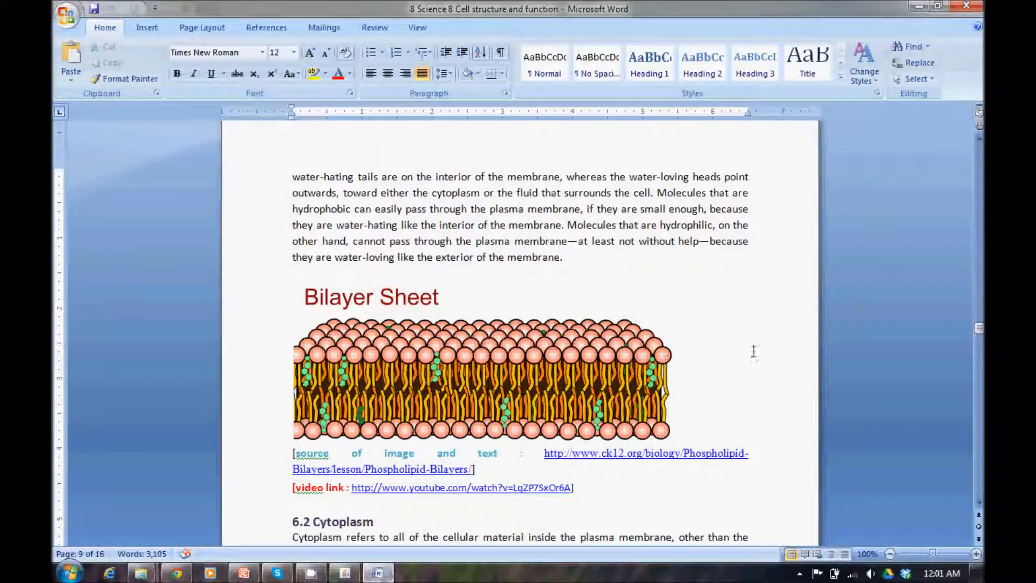
left_click(781, 315)
key("Page_Down")
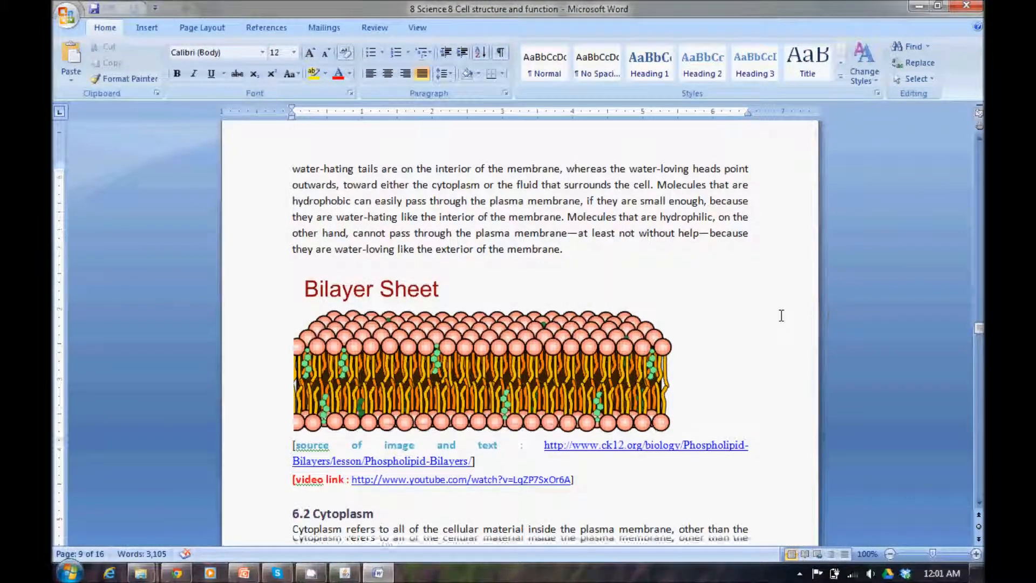
key("Page_Down")
key("Page_Down")
key("Page_Down")
key("Page_Down")
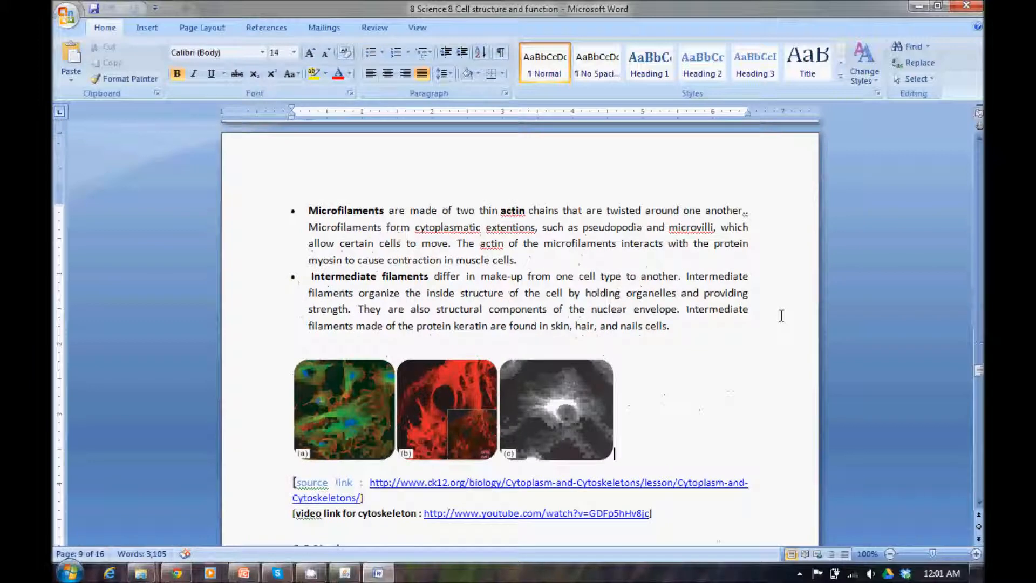
key("Page_Down")
key("Page_Down")
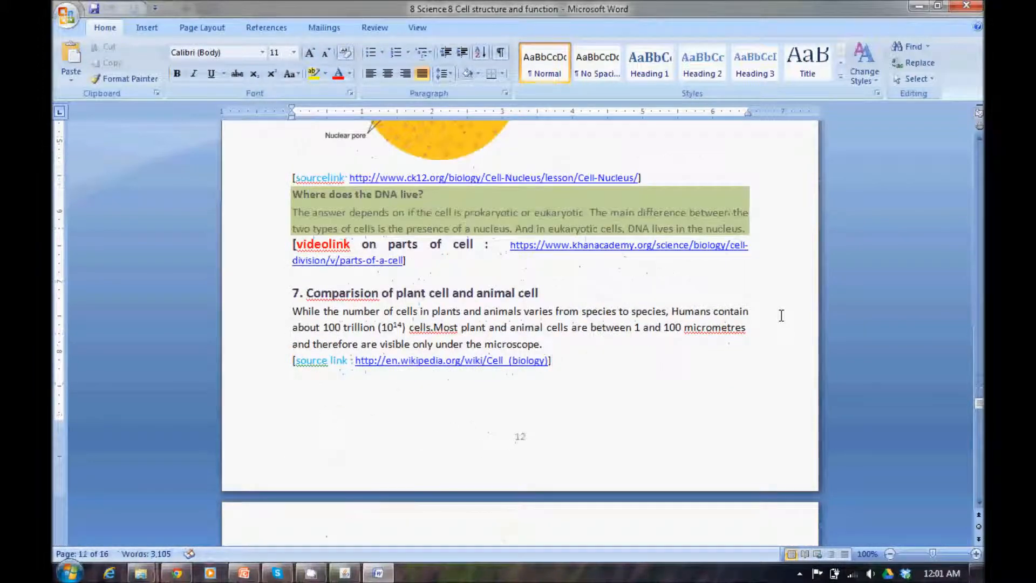
key("Page_Down")
key("Page_Up")
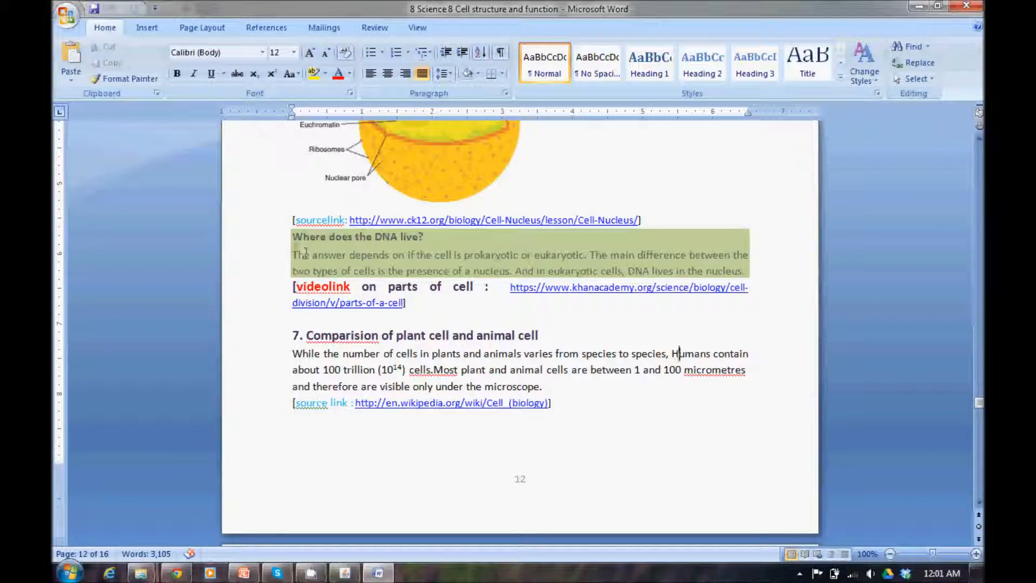
left_click_drag(668, 261, 719, 267)
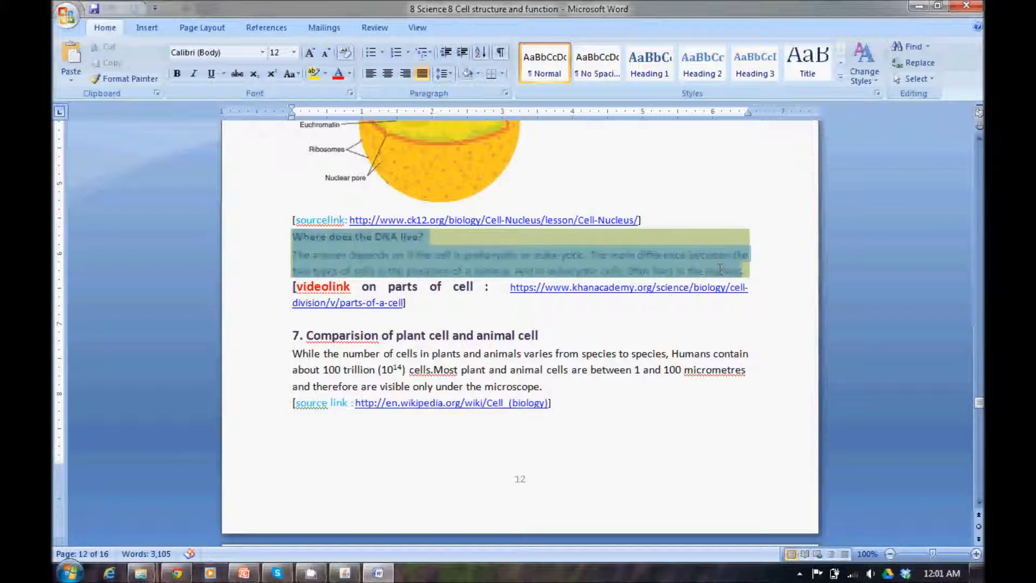
left_click(626, 330)
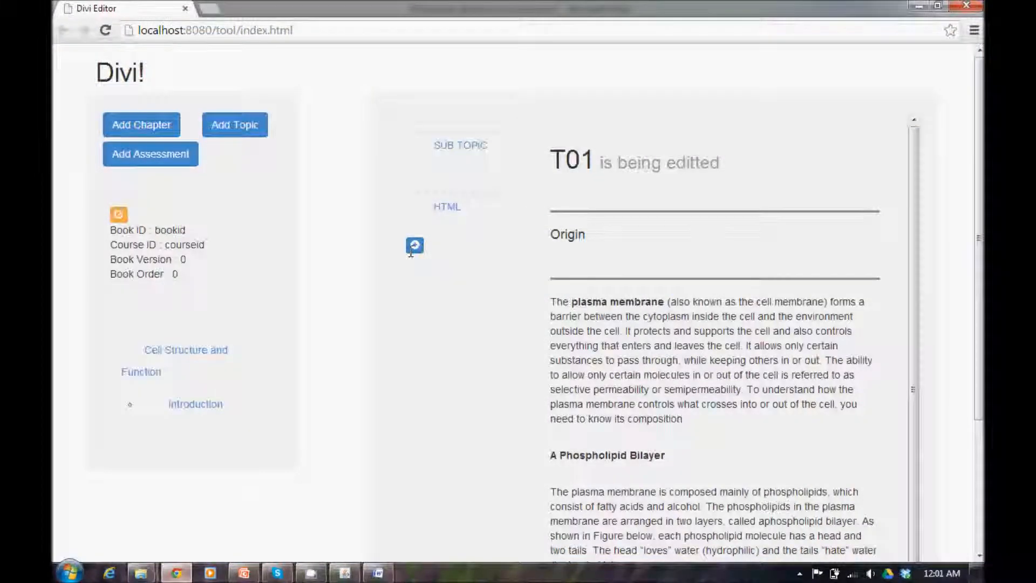
- Start a new HTML element in the Divi Editor and copy the highlighted "Where does the DNA live?" passage from the Word document
left_click(414, 243)
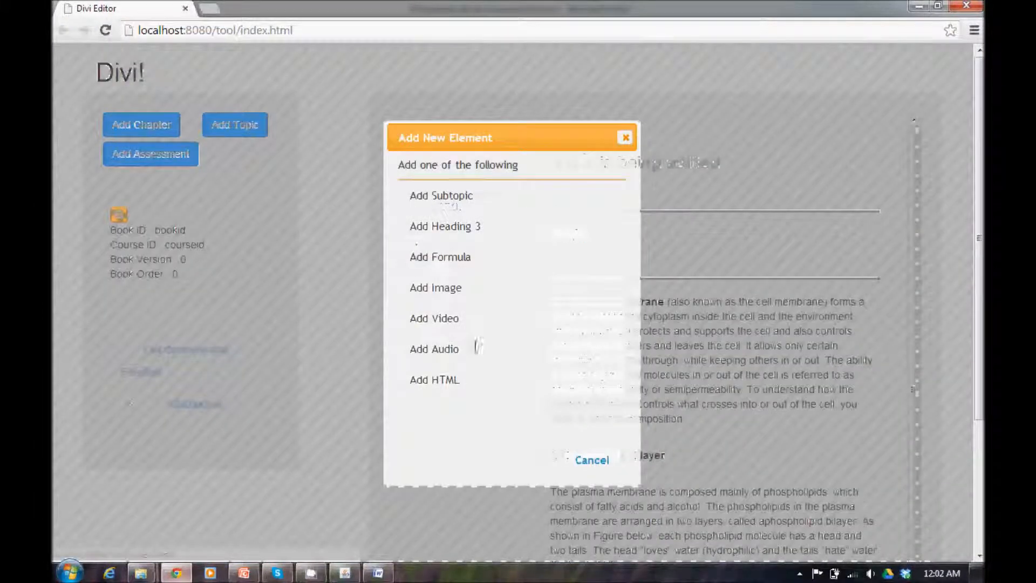
left_click(470, 378)
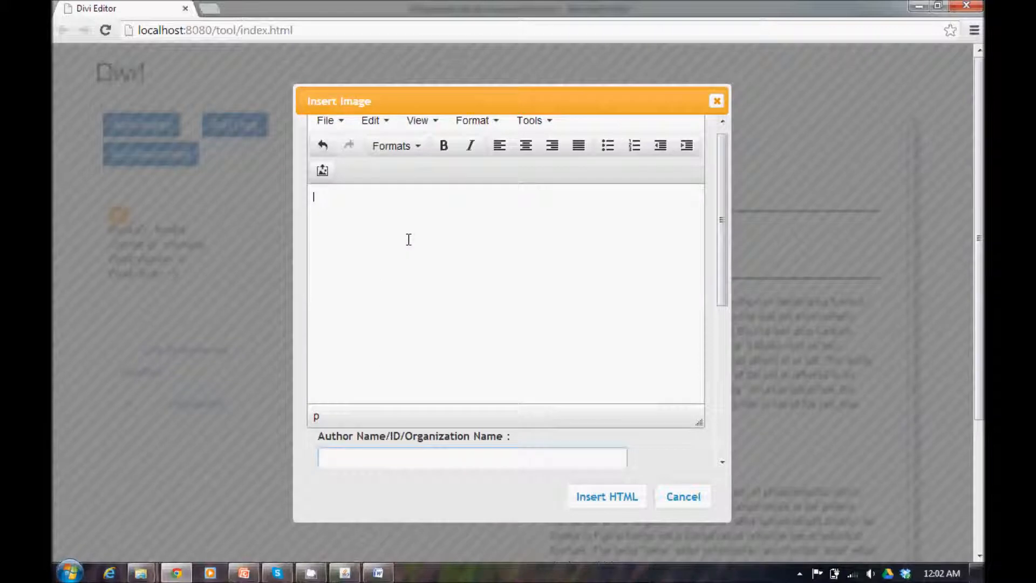
left_click(378, 572)
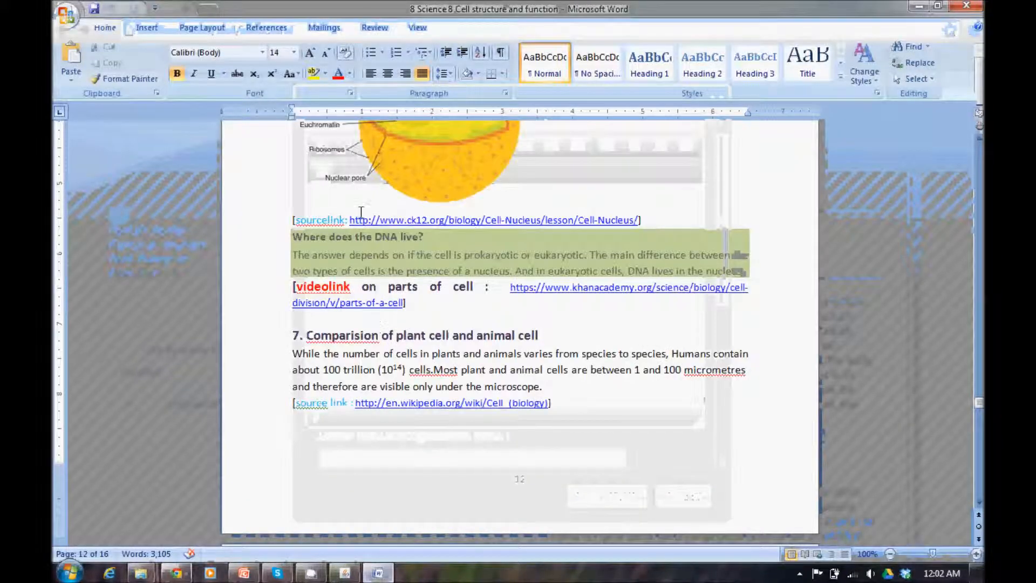
left_click_drag(294, 237, 720, 270)
key("ctrl+c")
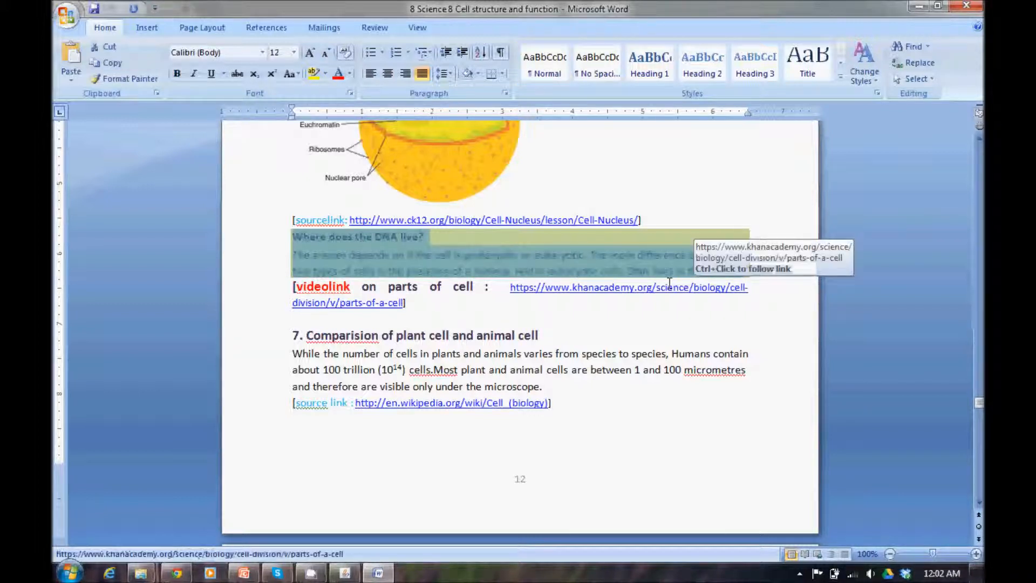
right_click(575, 264)
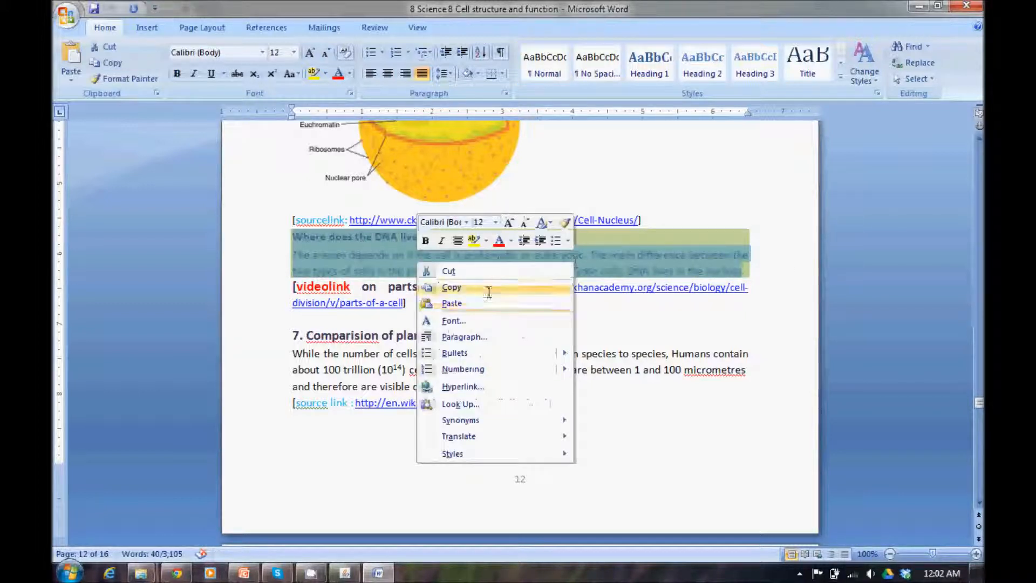
left_click(488, 287)
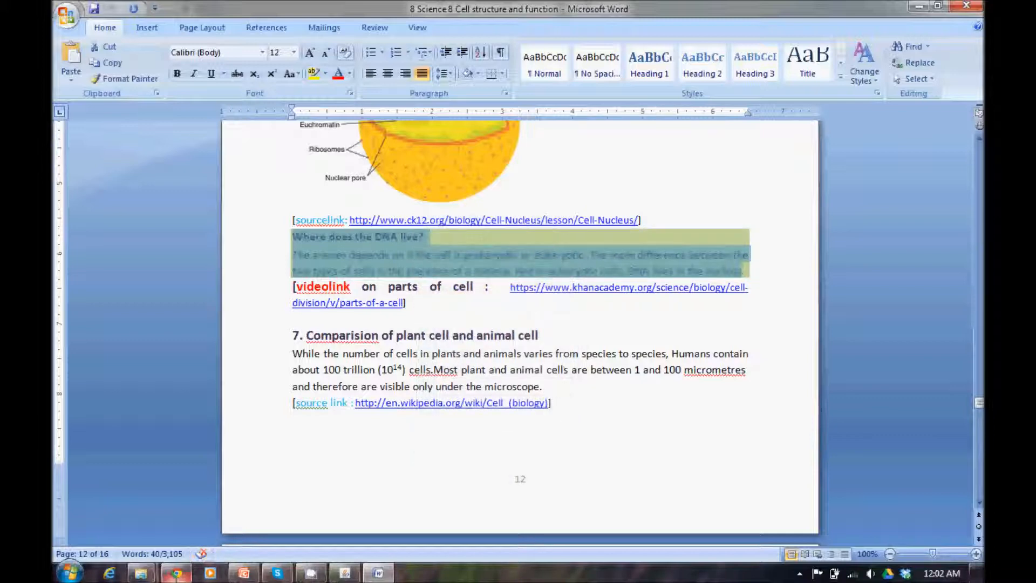
- Paste the copied passage into the Divi Editor's HTML element and separate its heading from the answer with a paragraph break
left_click(180, 573)
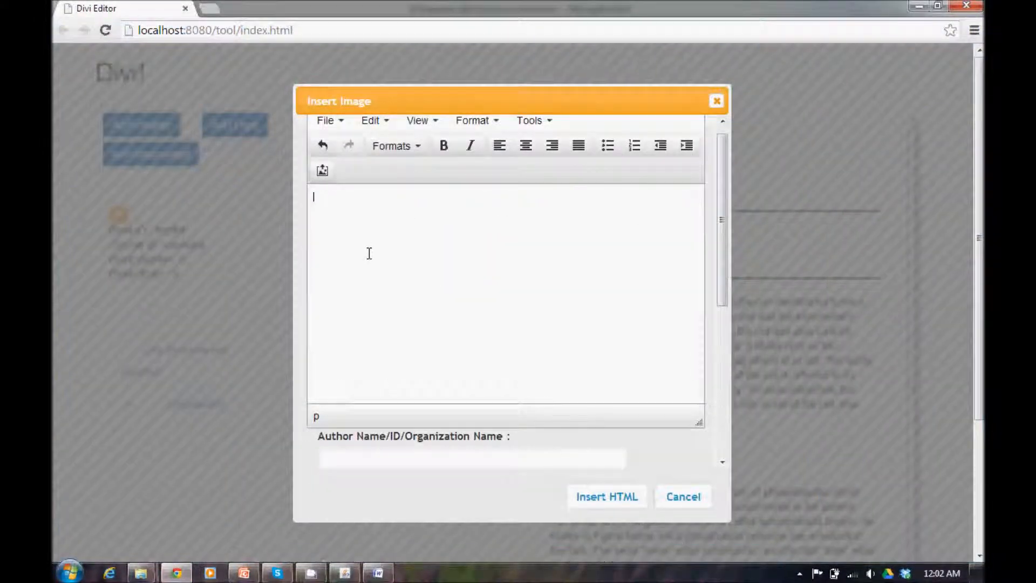
right_click(369, 253)
left_click(344, 225)
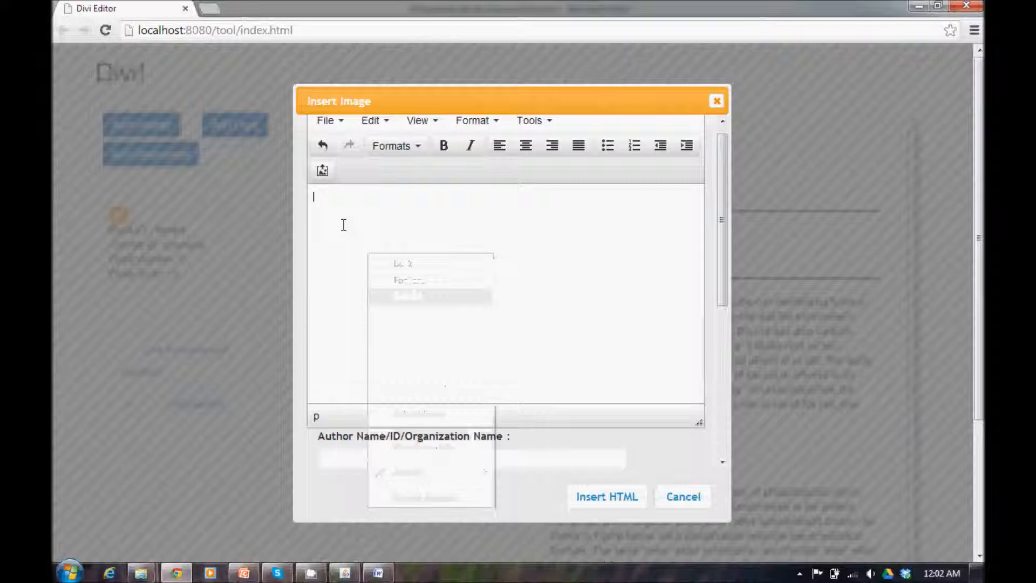
key("ctrl+v")
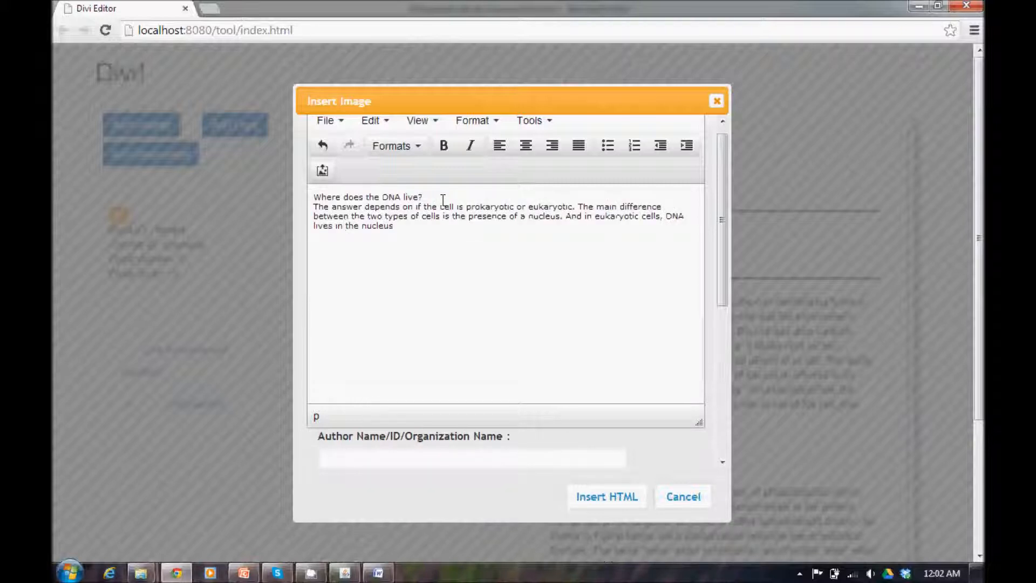
key("Return")
- Switch to the Word document and copy the ck12.org Cell-Nucleus source link above the highlighted passage
left_click_drag(727, 207, 725, 265)
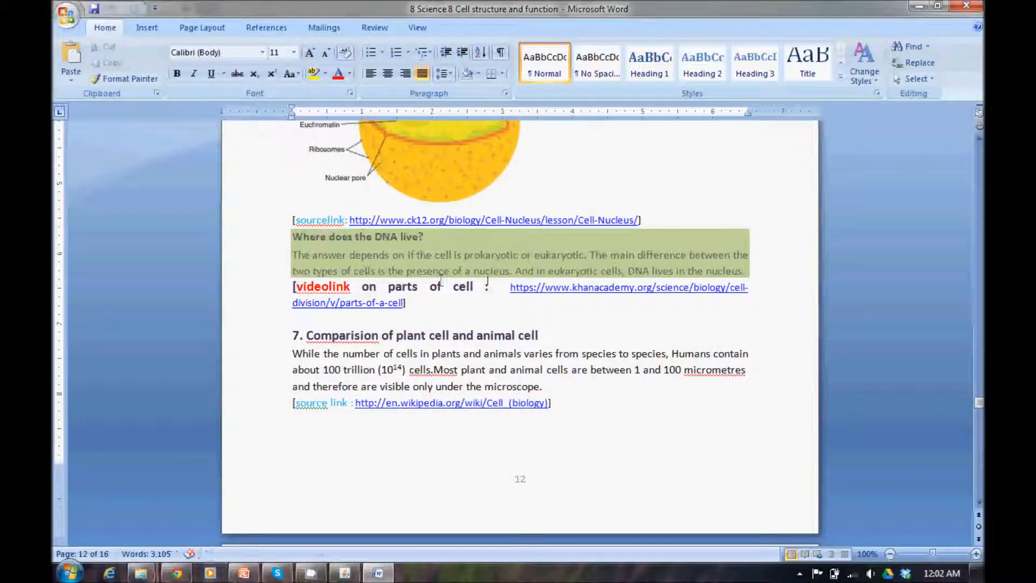
key("Down")
key("Down")
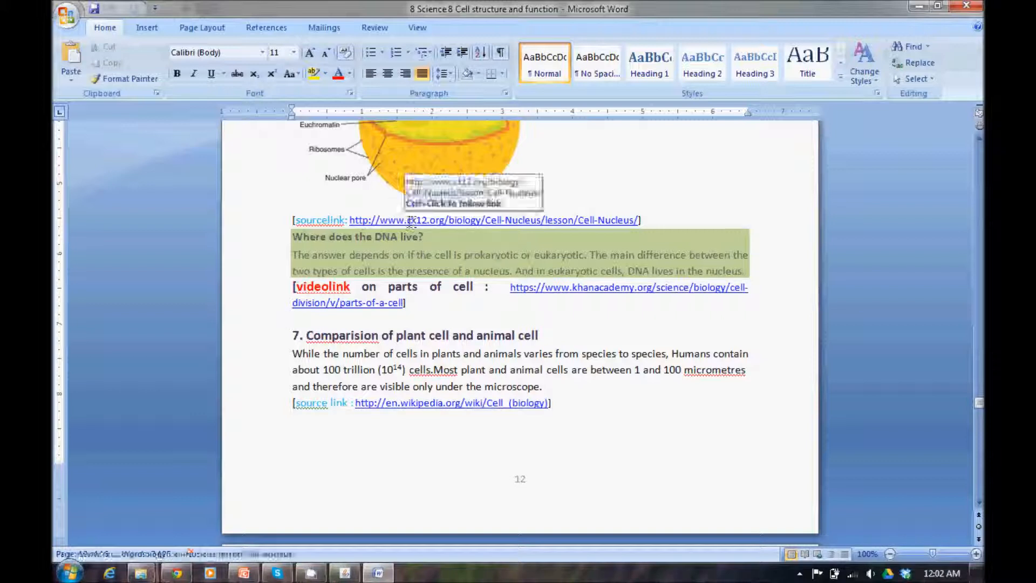
left_click_drag(350, 218, 637, 215)
key("super+c")
left_click(372, 221)
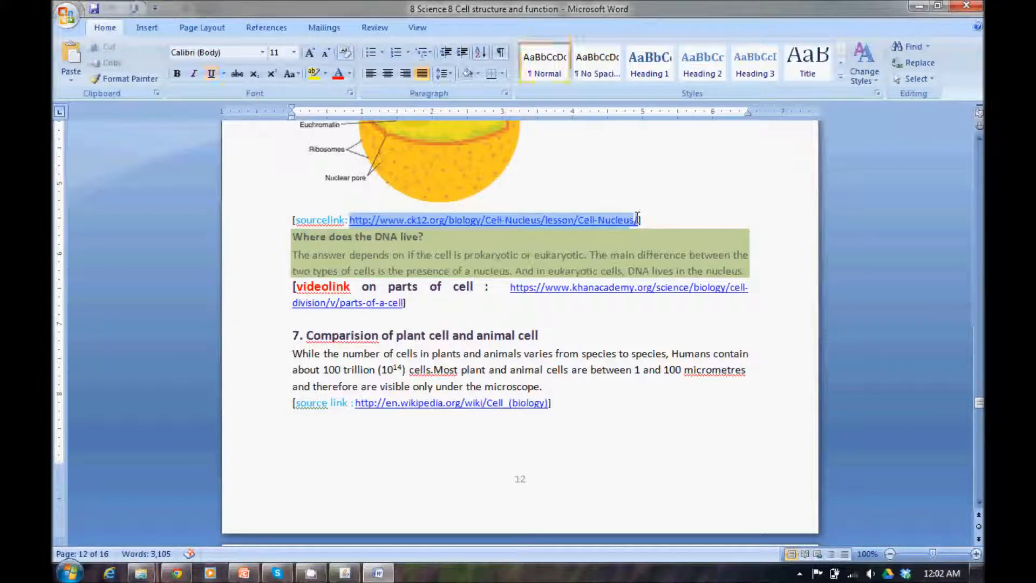
right_click(597, 225)
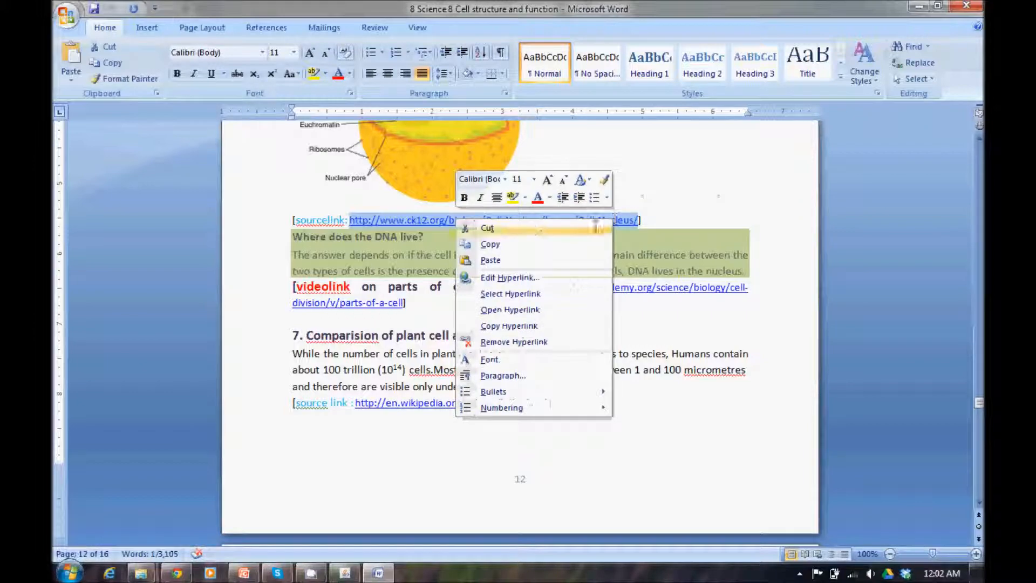
left_click(537, 244)
- Switch back to the Divi Editor and paste the Cell-Nucleus link as the HTML element's URL
key("alt+Tab")
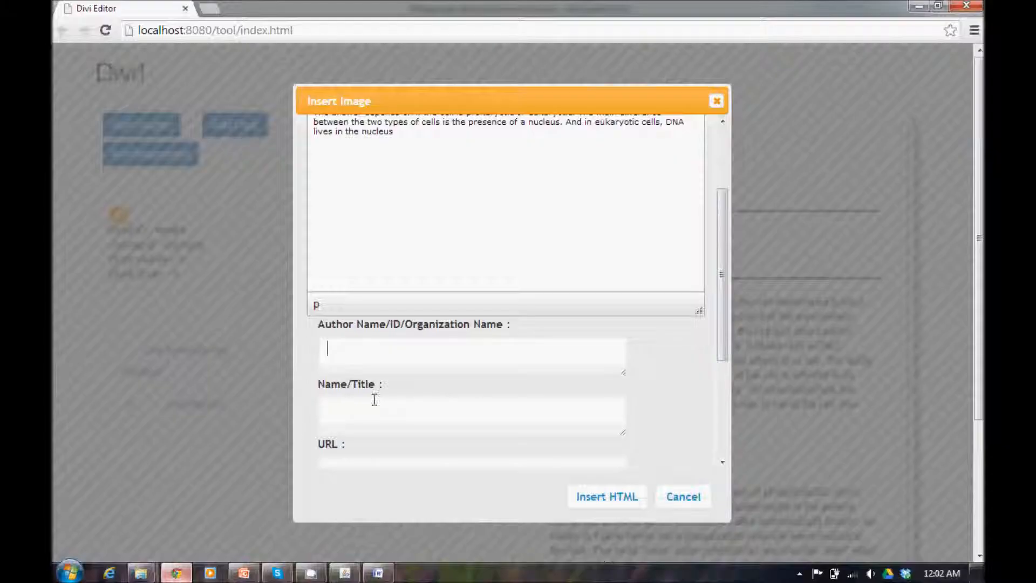
scroll(723, 286, "down", 2)
left_click(439, 373)
right_click(440, 374)
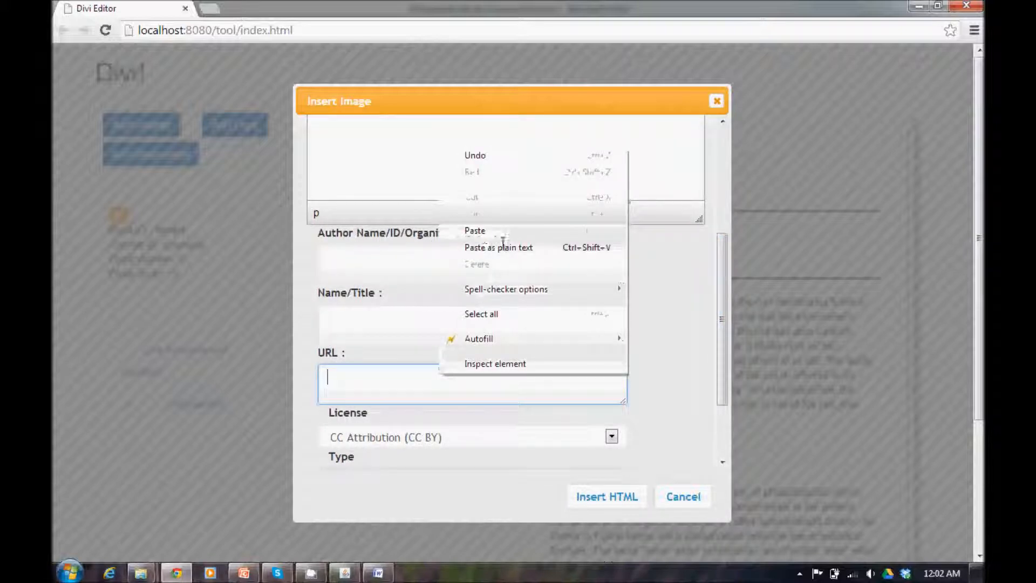
left_click(475, 231)
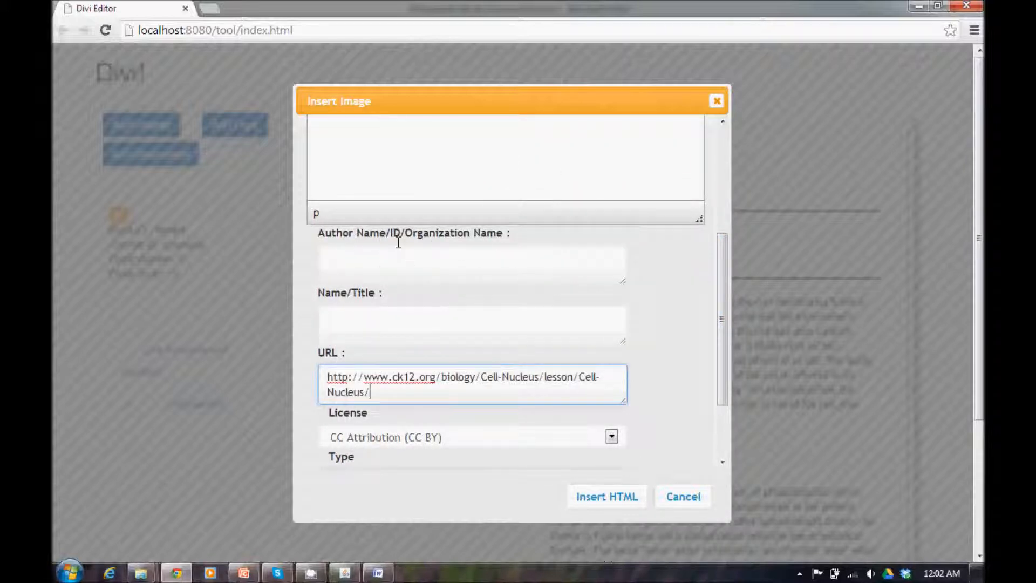
- Check the source link in Word, and in the Divi Editor enter CK12 as the author organization and "Cell Nucleus" as the name/title
left_click(378, 573)
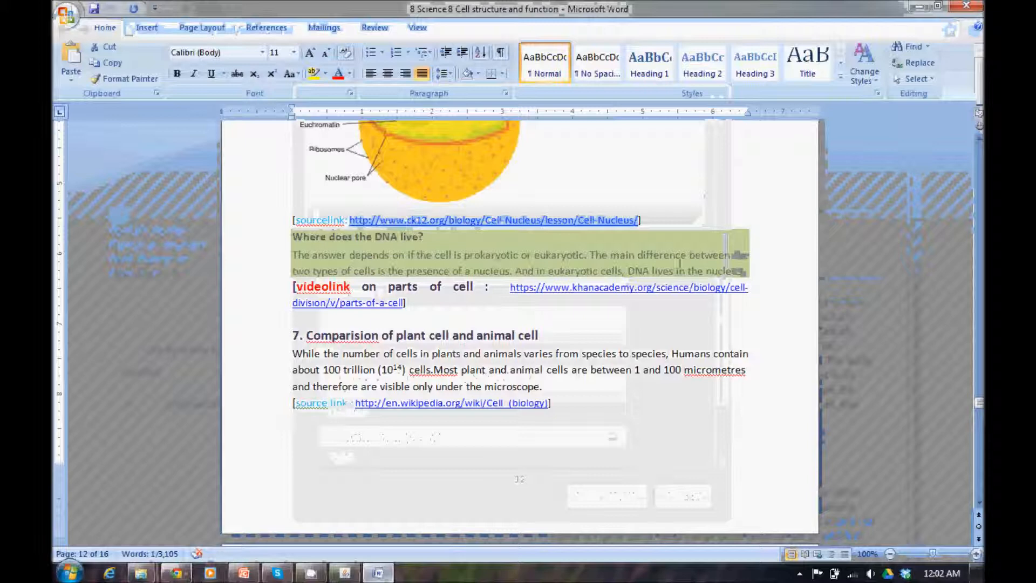
left_click(432, 255)
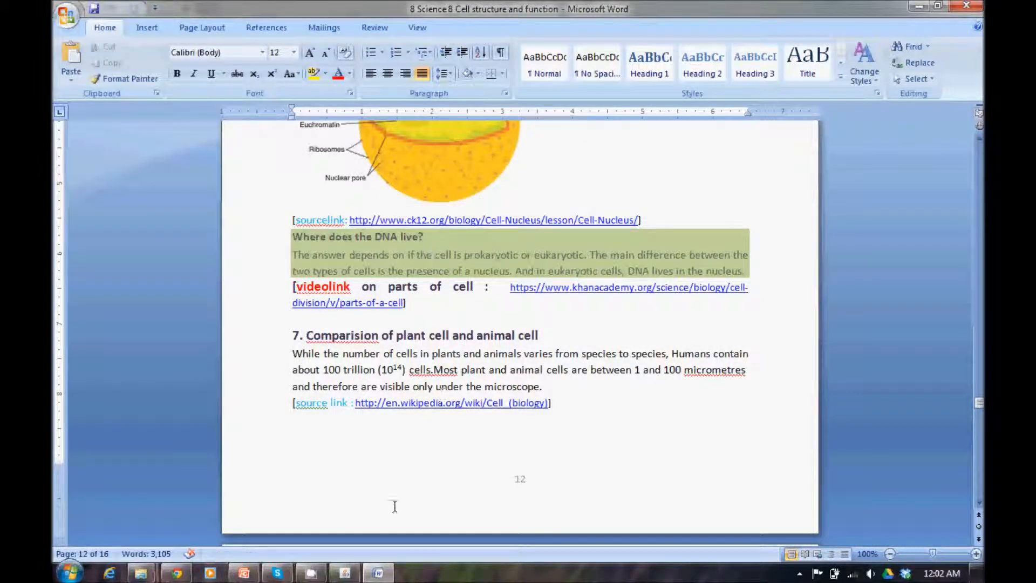
key("alt+Tab")
type("CK12")
left_click(396, 323)
type("Cell Nucleus")
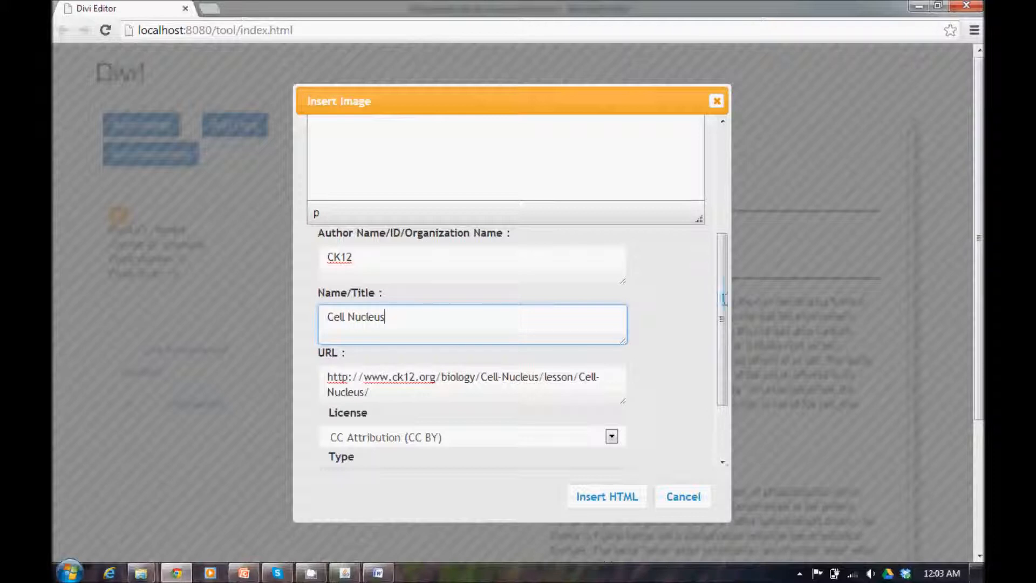
- Set the HTML element's type to Box Info and make its box title ready for entry
left_click_drag(723, 299, 722, 350)
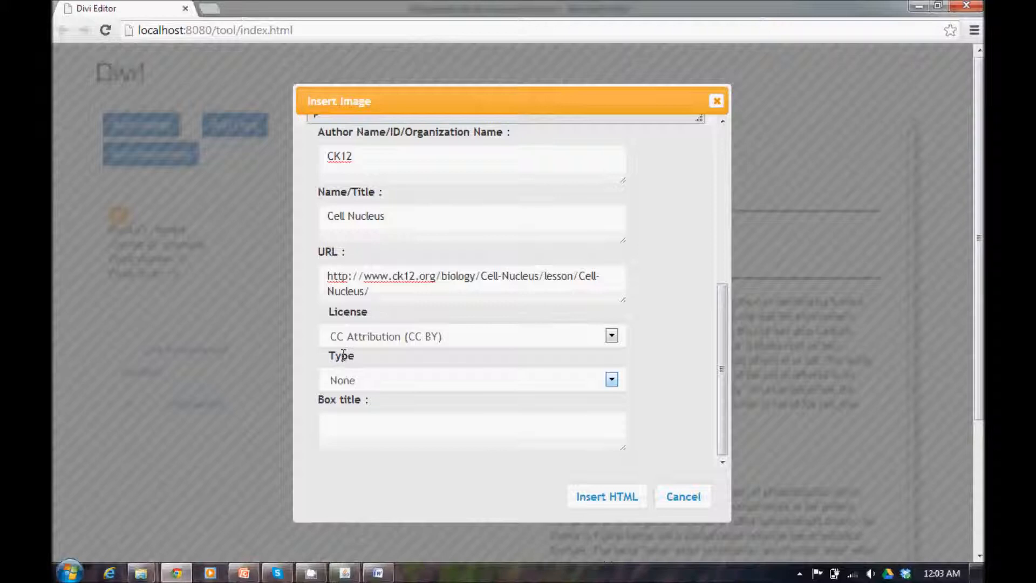
left_click(585, 374)
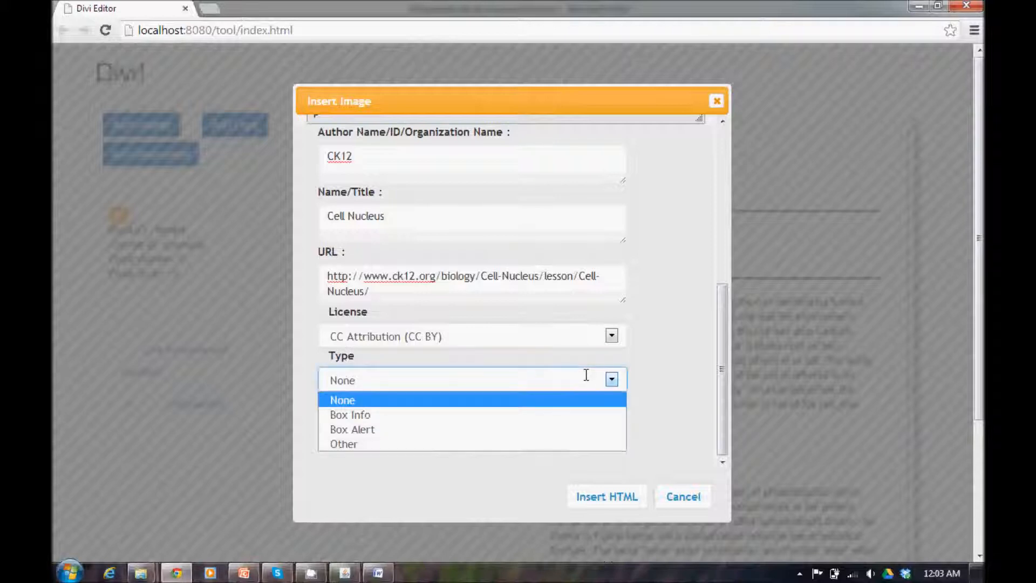
left_click(344, 414)
left_click(480, 436)
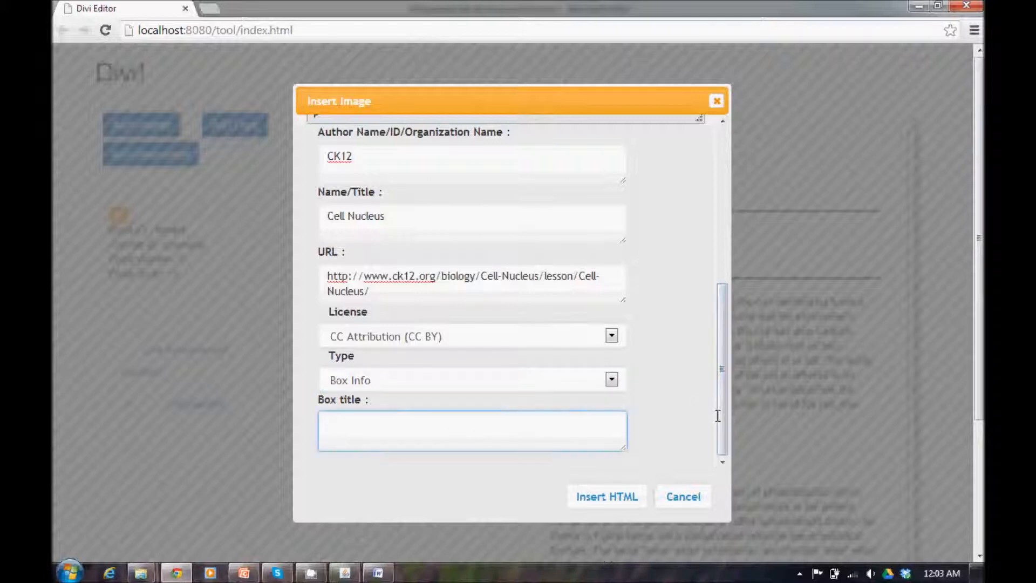
- Copy the heading "Where does the DNA live?" from the HTML element's body text and delete it there
scroll(724, 416, "up", 10)
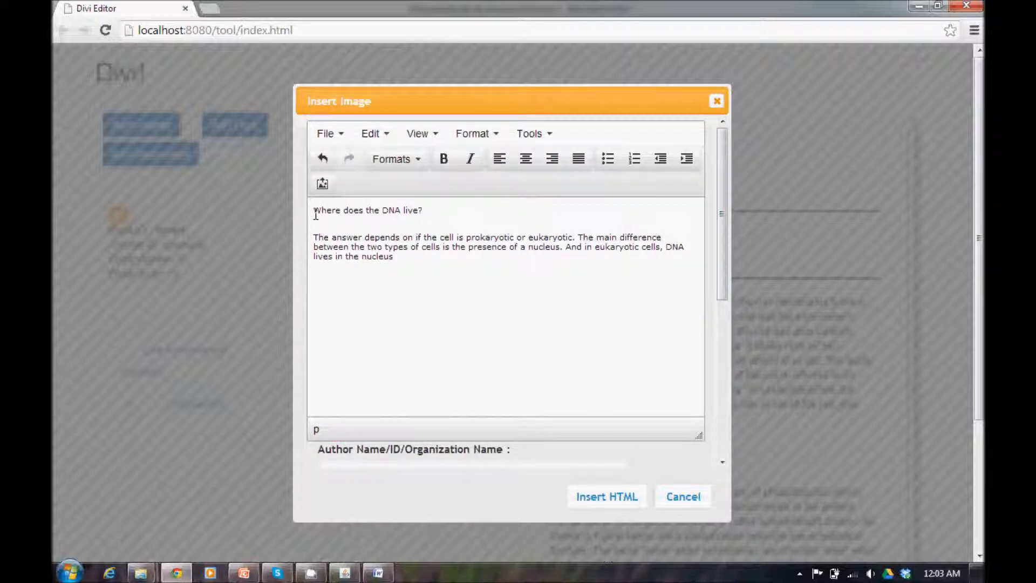
left_click_drag(314, 210, 424, 210)
key("ctrl+c")
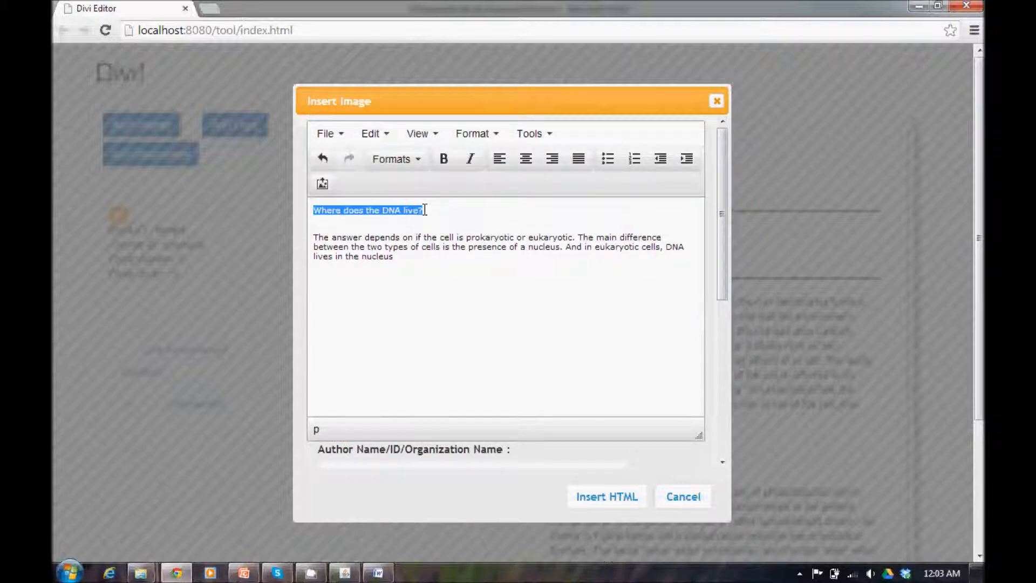
key("BackSpace")
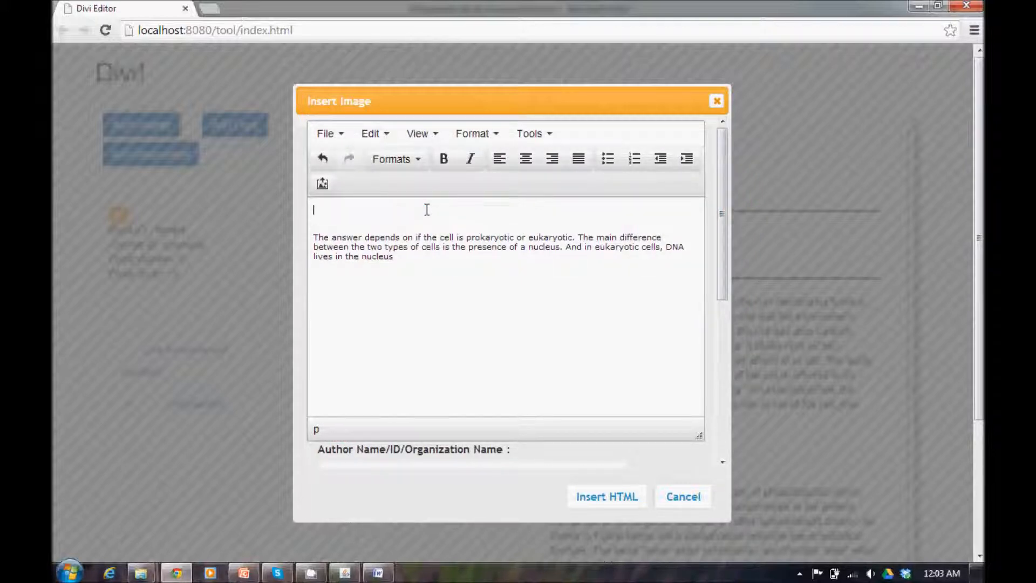
- Paste "Where does the DNA live?" as the box title and remove the blank line above the HTML element's body text
scroll(719, 199, "down", 6)
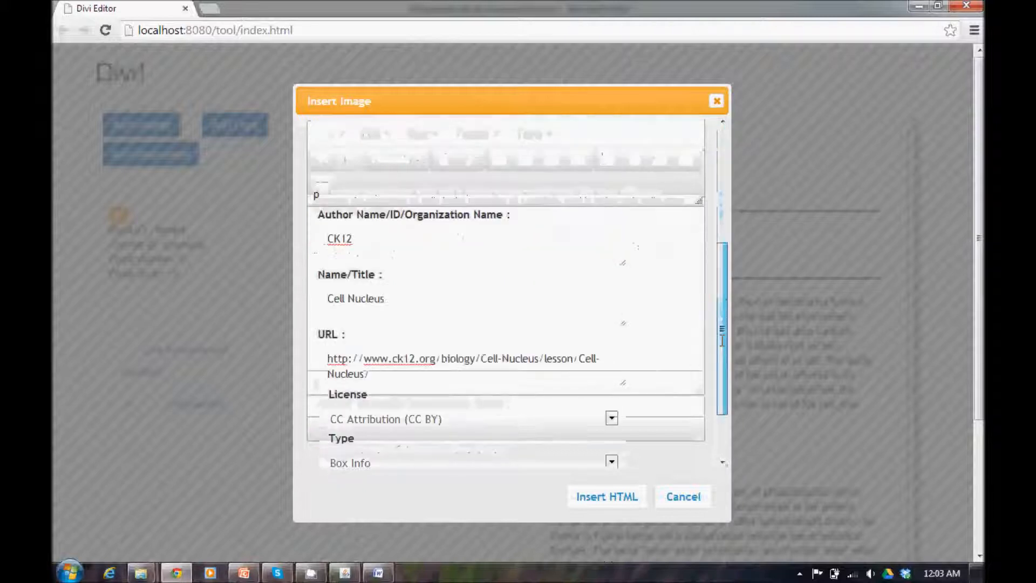
key("ctrl+v")
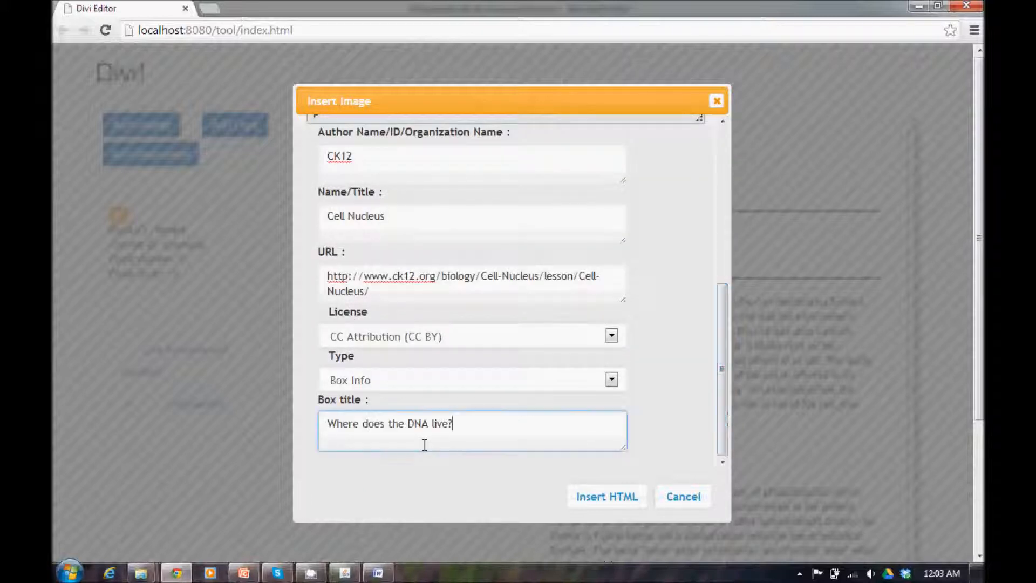
left_click_drag(729, 404, 729, 220)
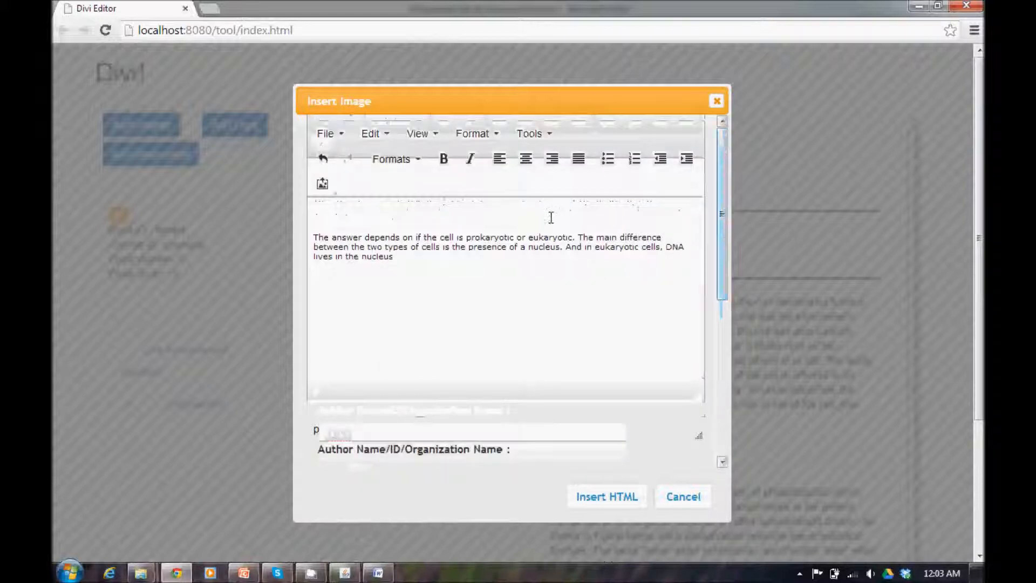
key("Delete")
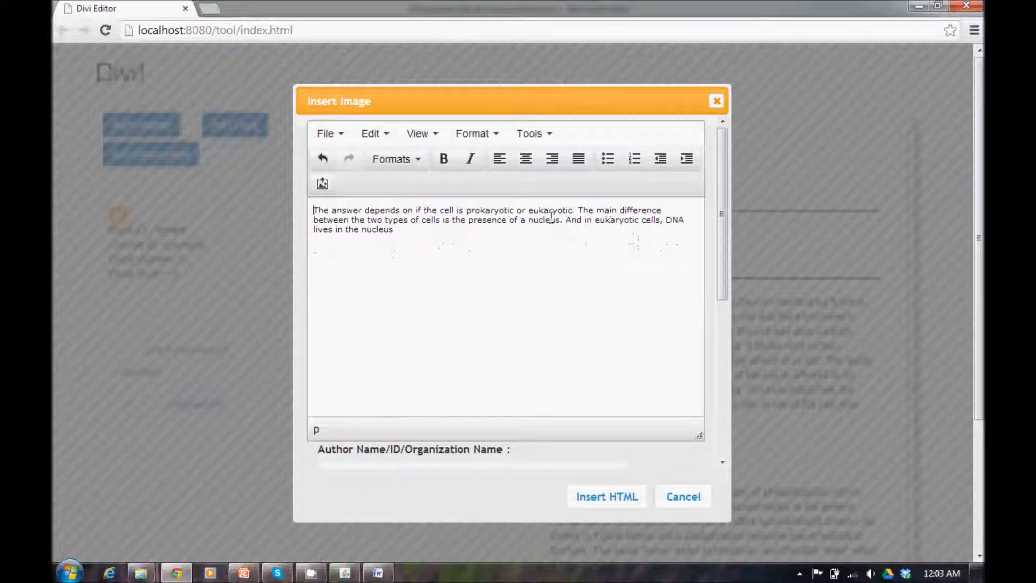
- Insert the completed HTML element and check its box title and box type at the end of the topic preview
left_click_drag(721, 265, 719, 448)
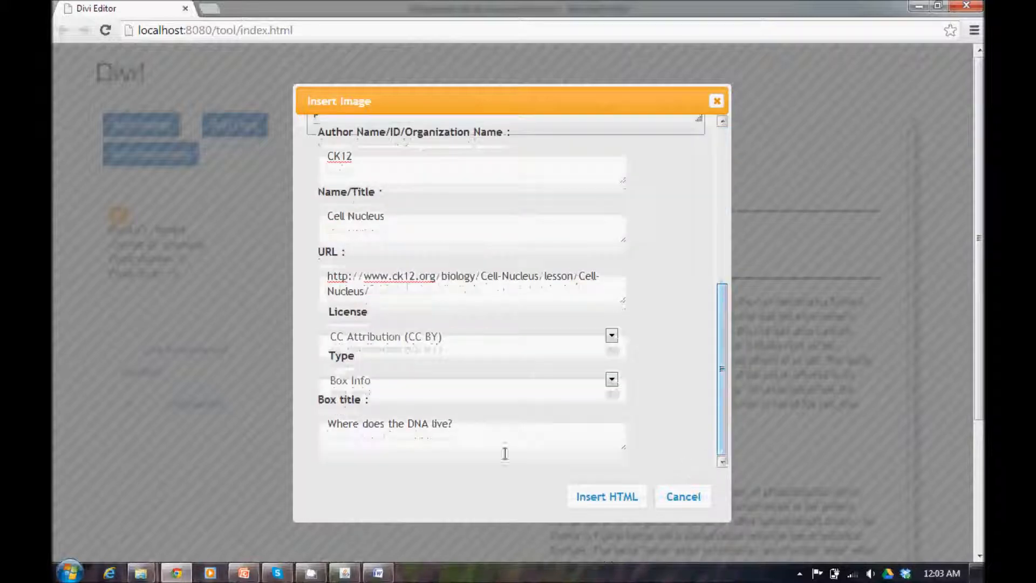
left_click(607, 495)
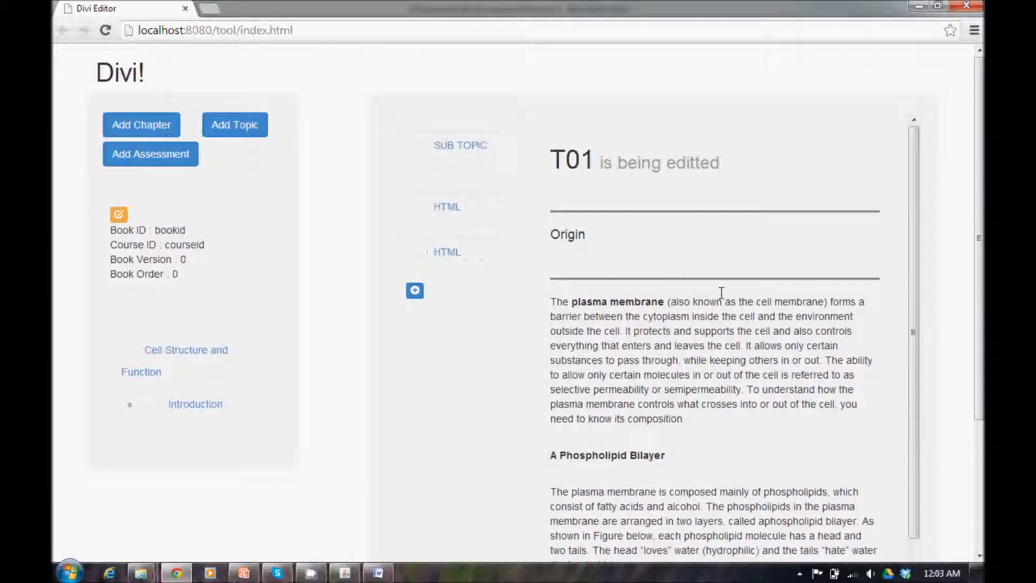
scroll(959, 347, "down", 3)
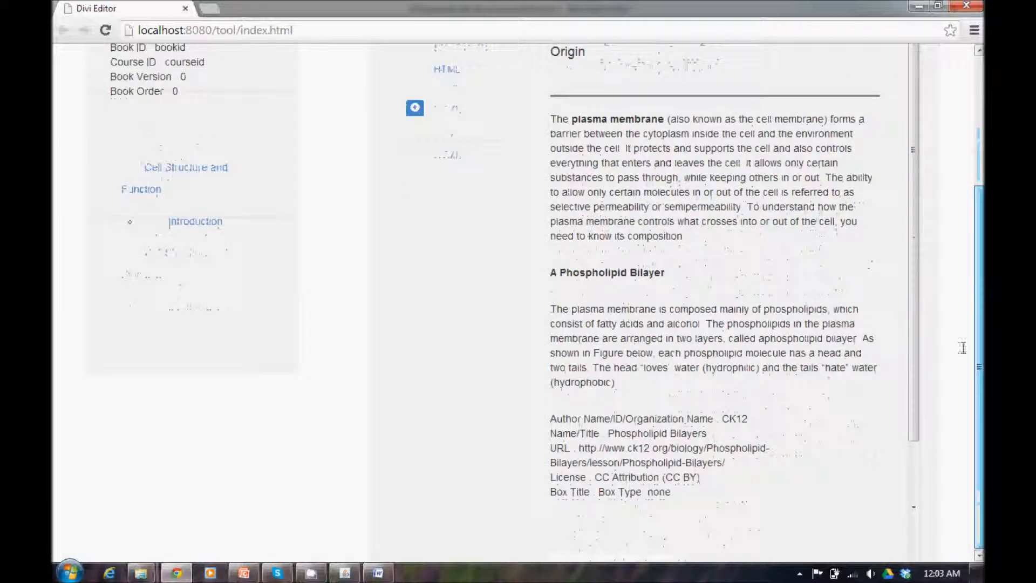
scroll(912, 377, "down", 5)
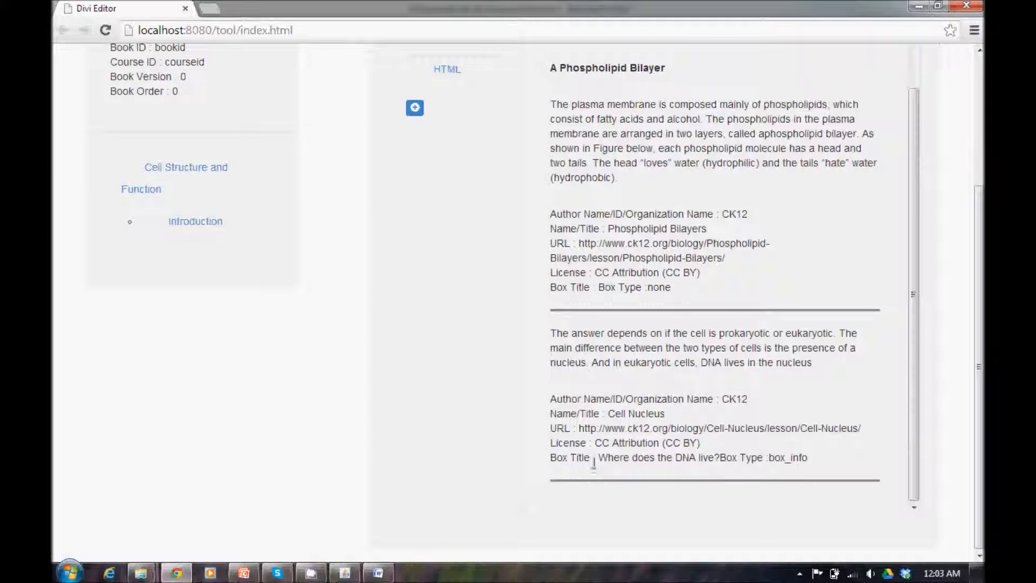
left_click_drag(550, 459, 819, 457)
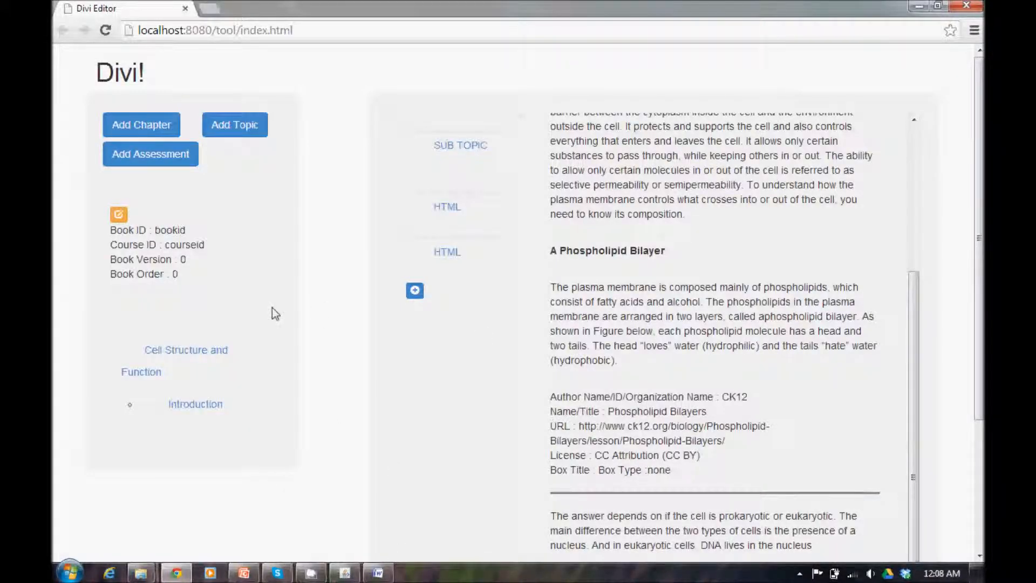
- Switch to the quadrilaterals document in Word and examine the text and the two formula images under "2.2 Diagonals"
left_click(243, 129)
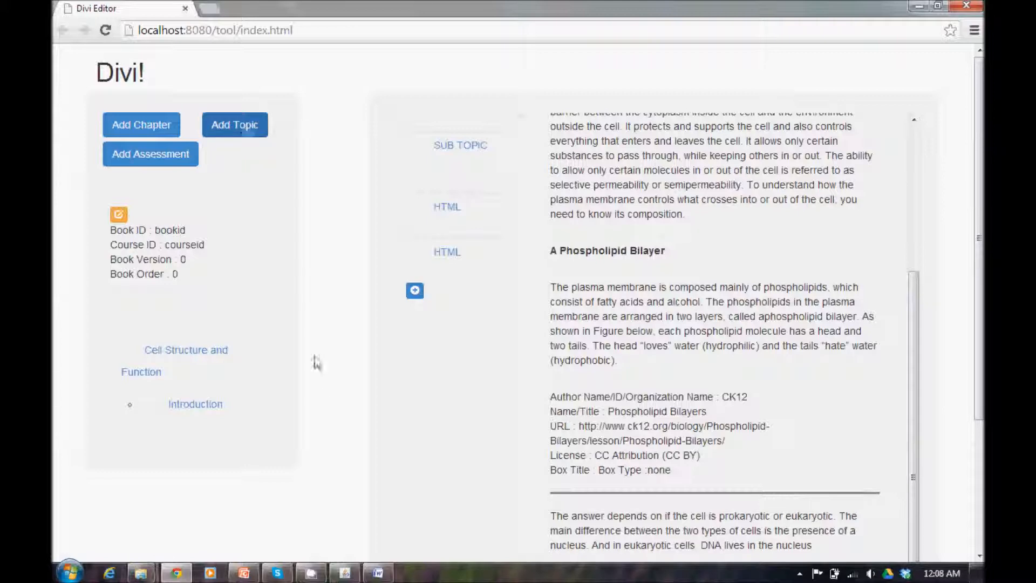
left_click(378, 573)
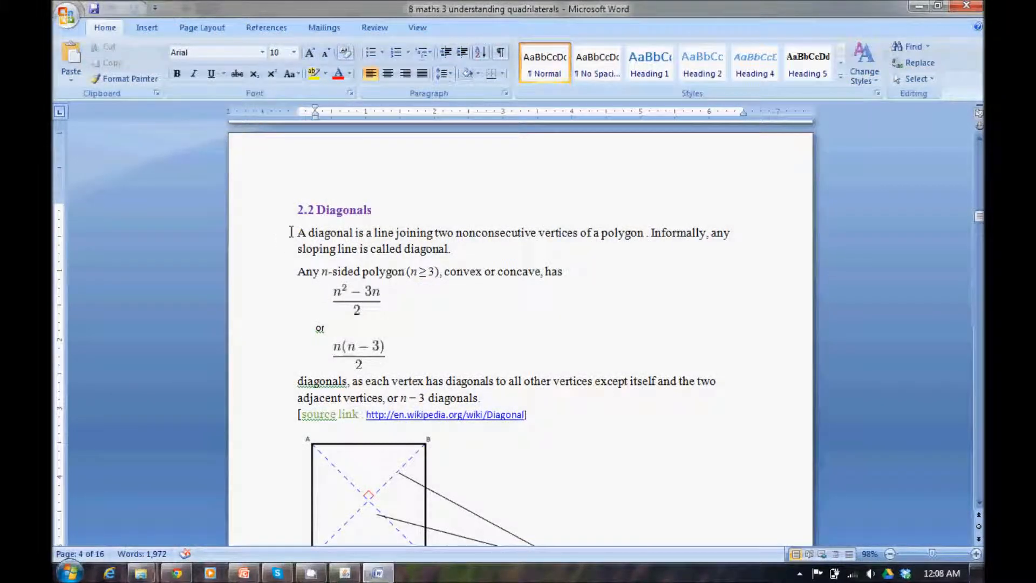
left_click_drag(294, 232, 348, 249)
left_click_drag(325, 328, 521, 392)
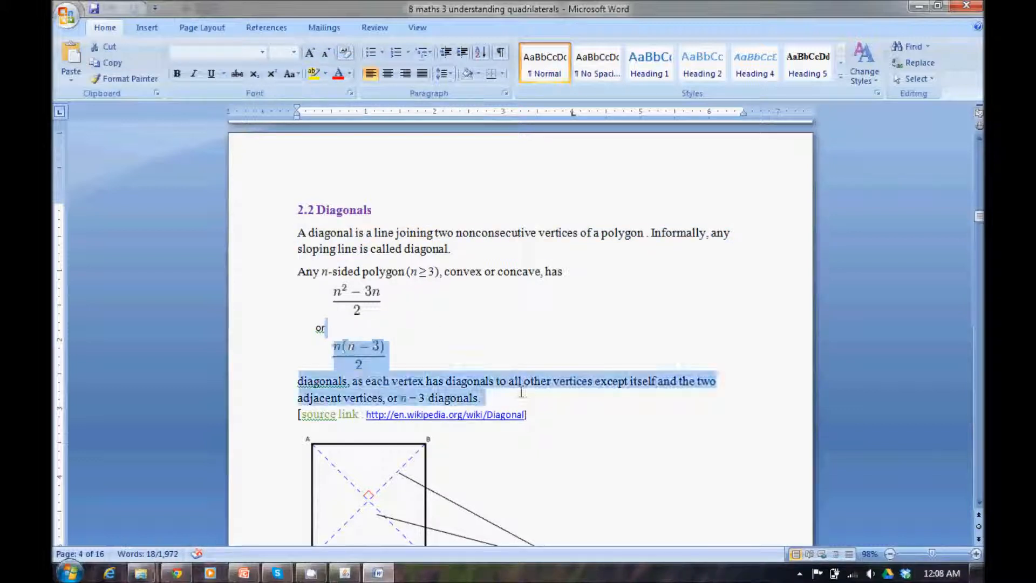
left_click(434, 309)
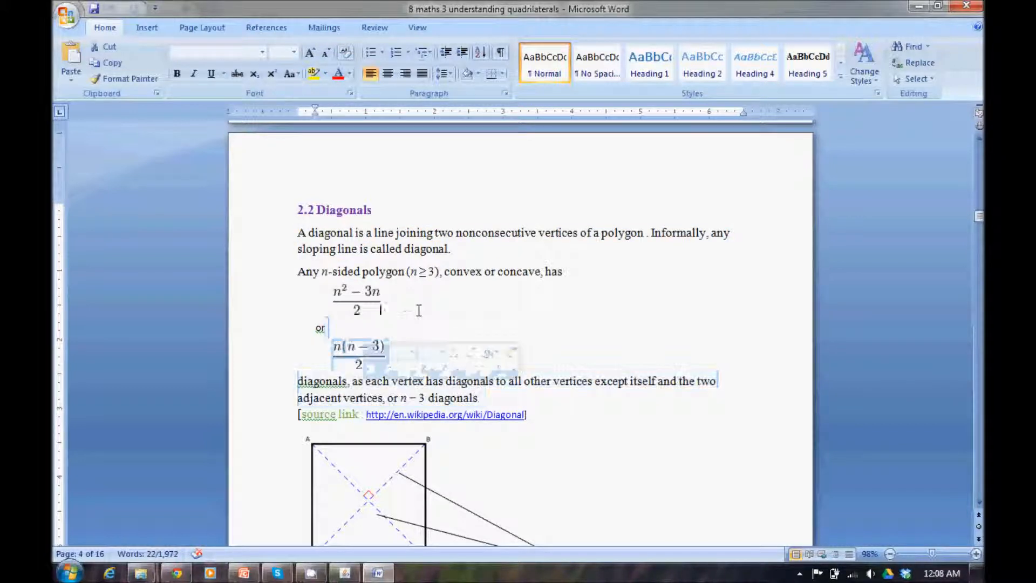
left_click(350, 305)
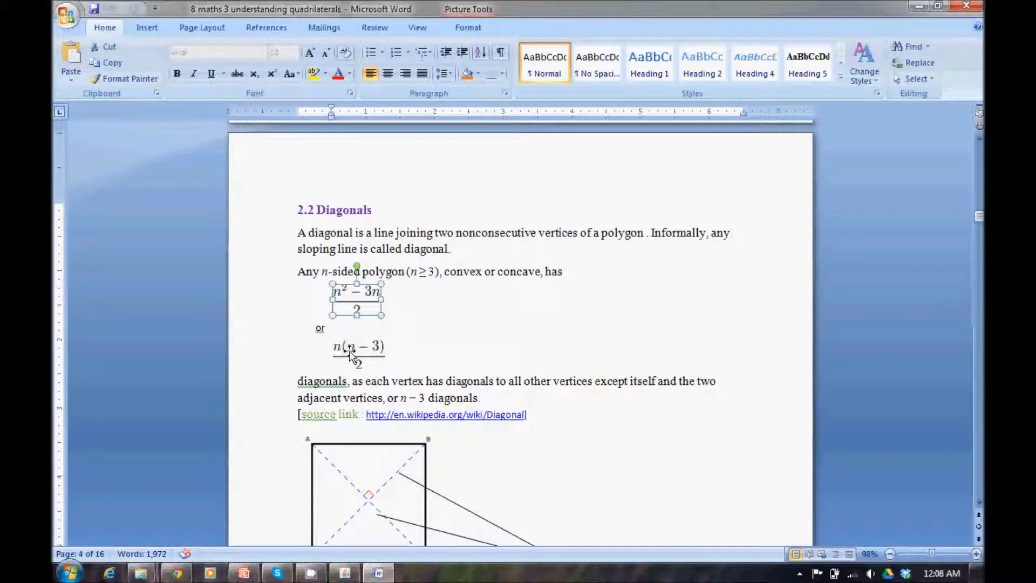
left_click(349, 353)
left_click(440, 351)
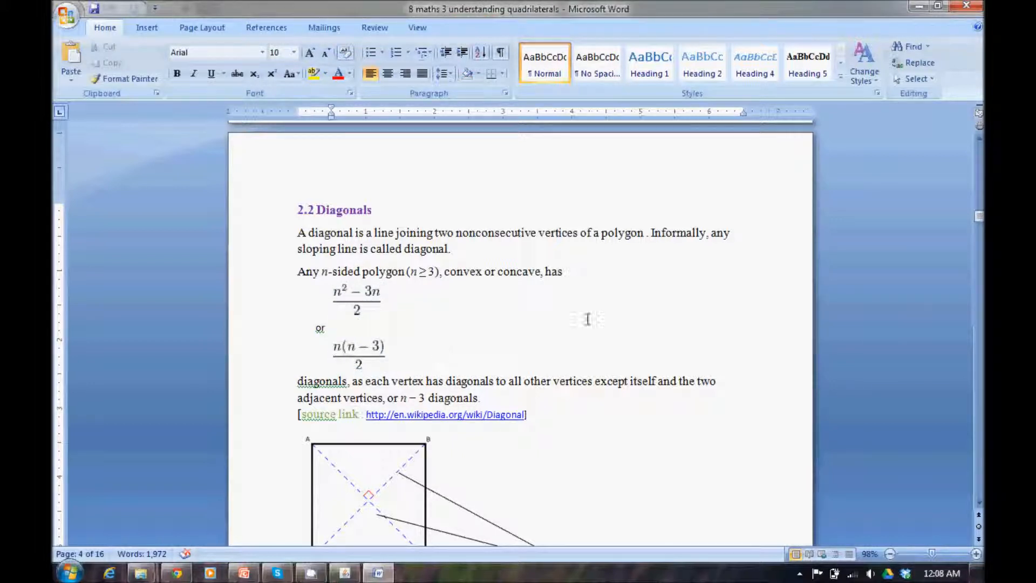
left_click(512, 399)
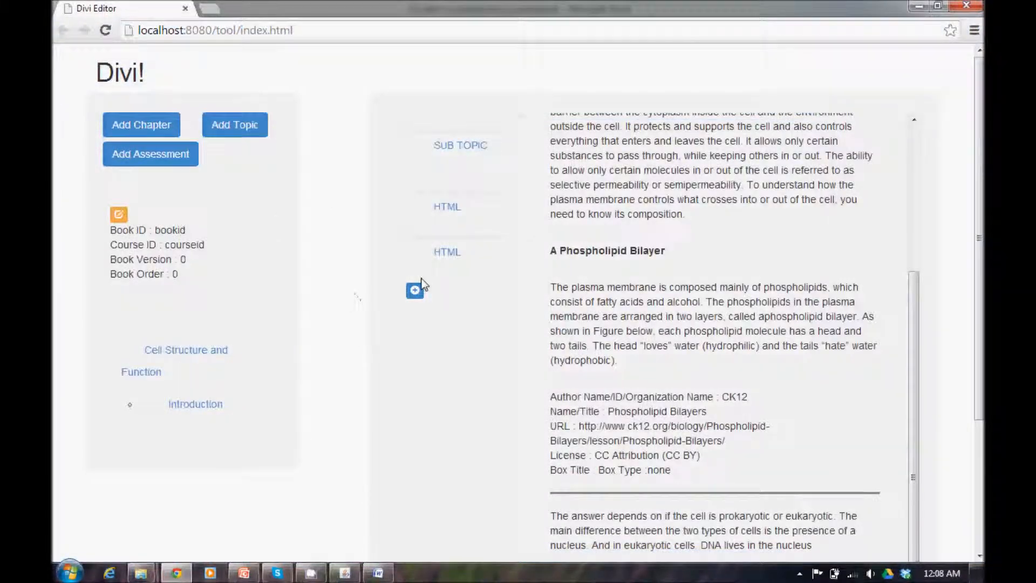
- Add a new HTML element to the topic in the Divi Editor, with its empty body ready for text
left_click(415, 290)
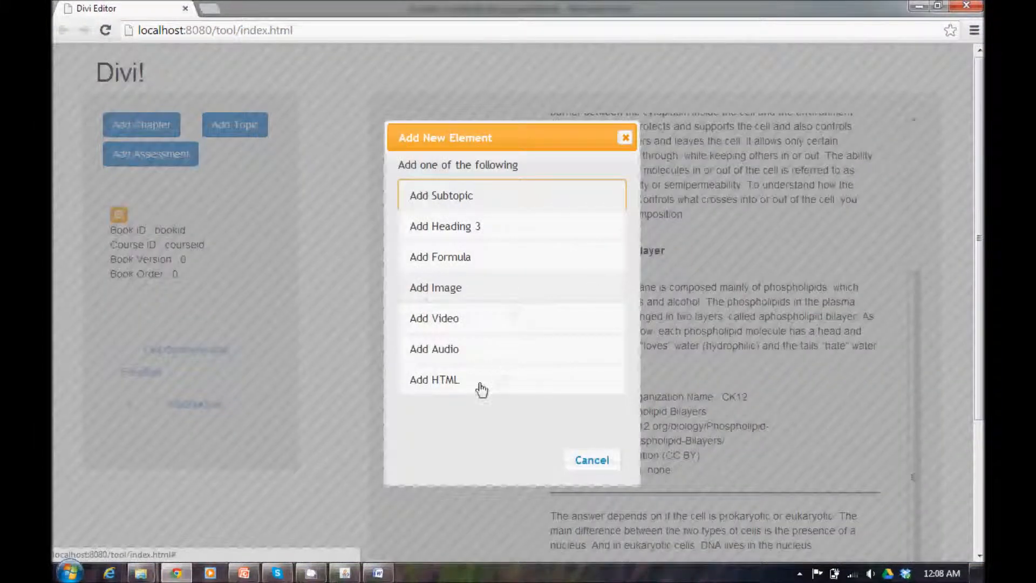
left_click(453, 379)
left_click_drag(720, 324, 721, 165)
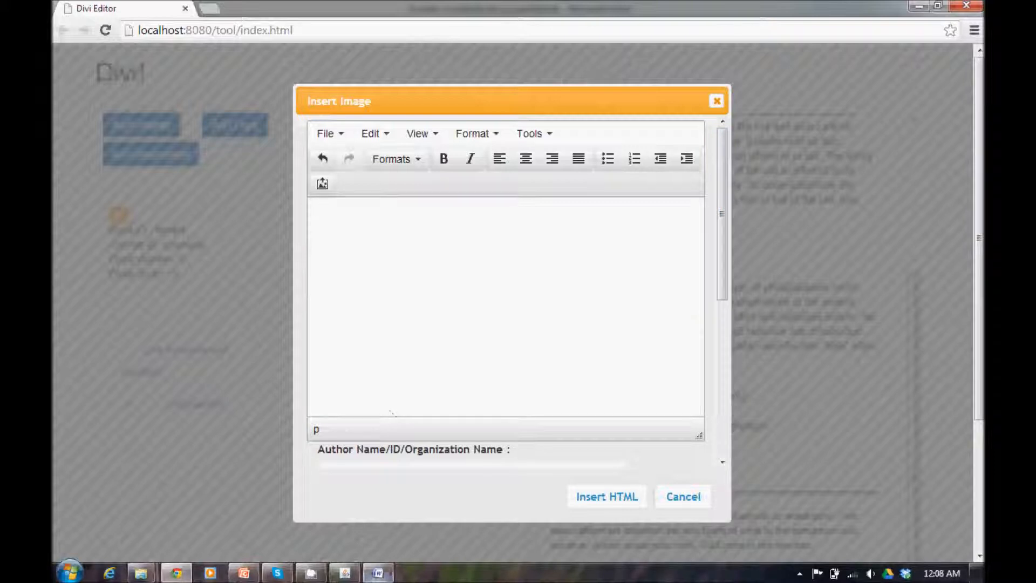
- Switch to Word and copy the text under "2.2 Diagonals" from "A diagonal is a line" through "convex or concave, has"
left_click(378, 572)
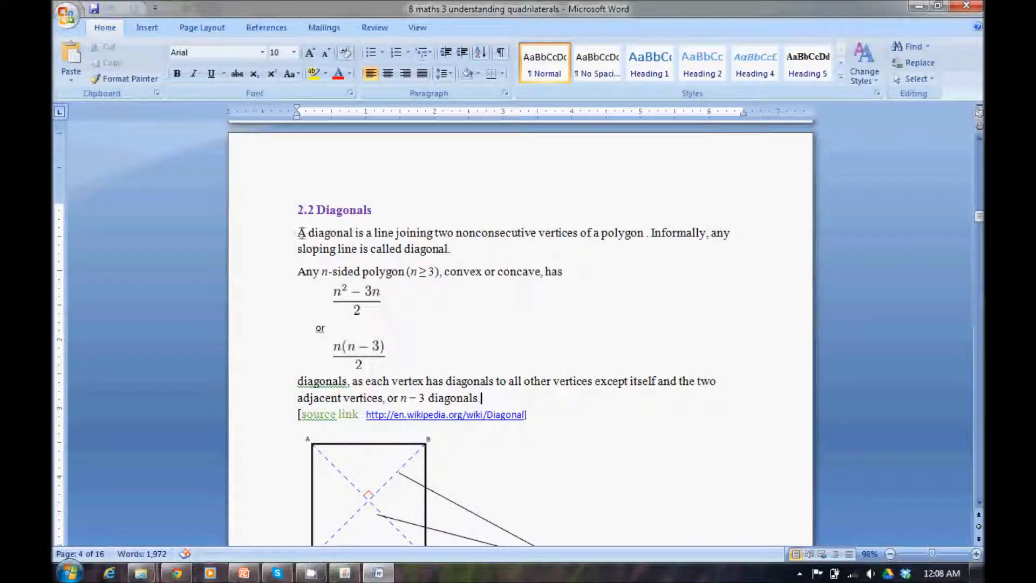
left_click_drag(300, 233, 563, 275)
right_click(539, 276)
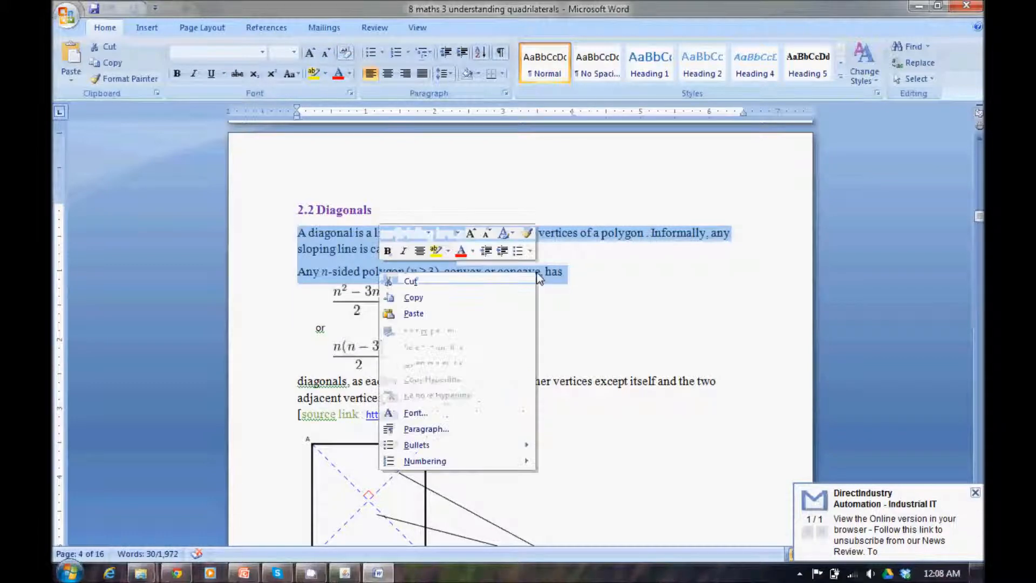
left_click(472, 303)
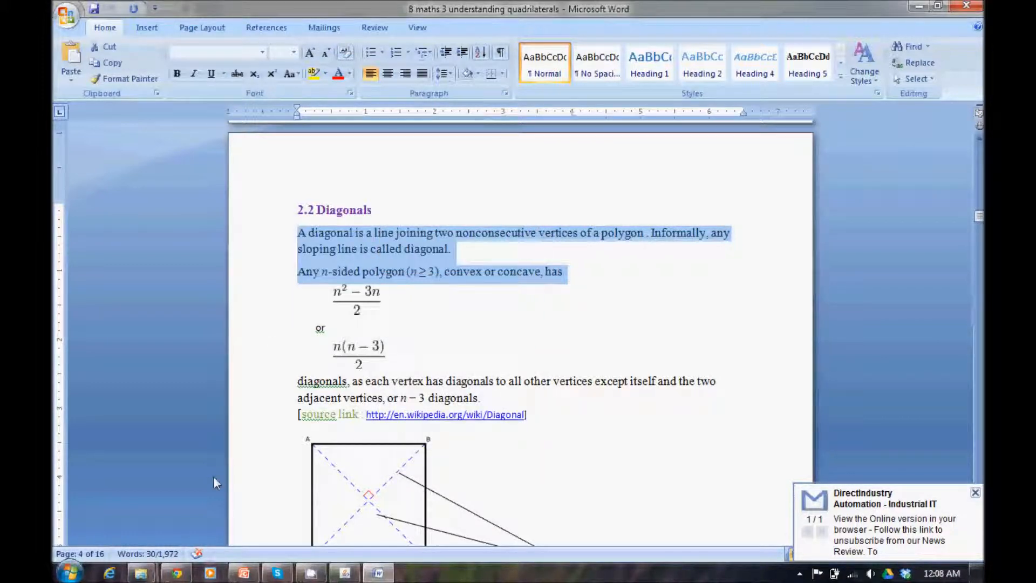
- Switch back to the Divi Editor, paste the diagonal text into the HTML body, and put its two sentences in separate, spaced paragraphs
left_click(176, 573)
right_click(380, 292)
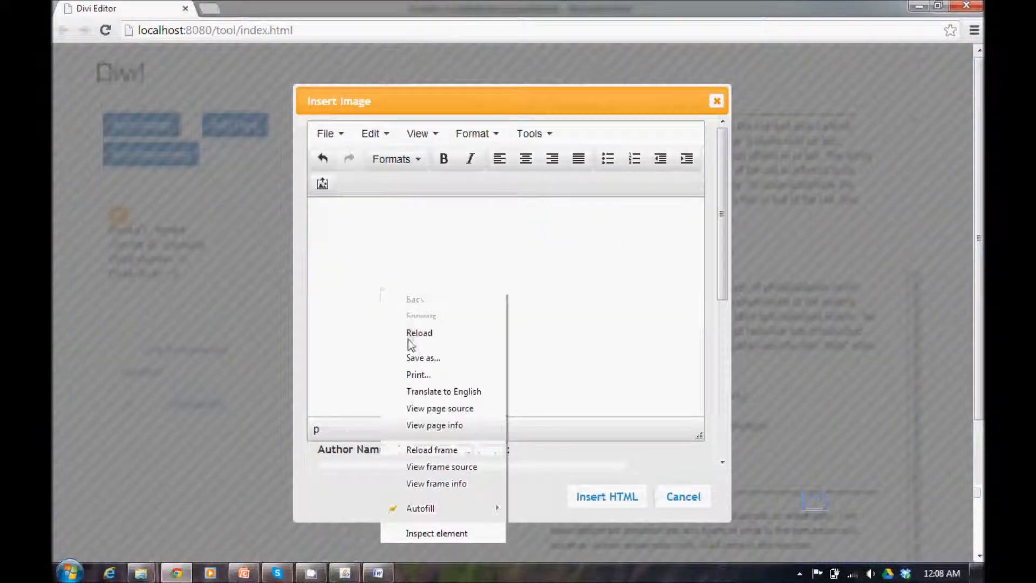
left_click(341, 251)
key("ctrl+v")
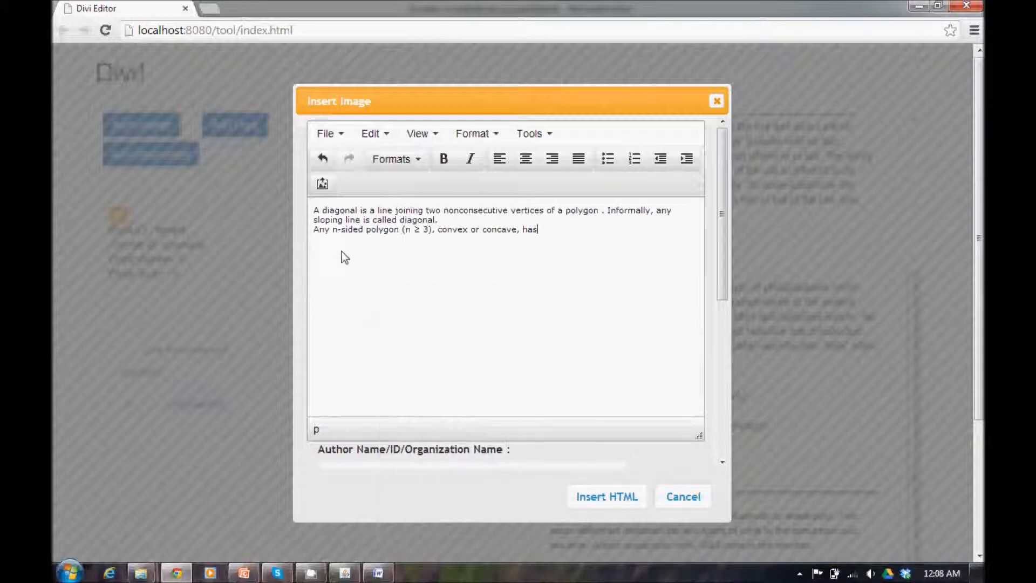
key("Return")
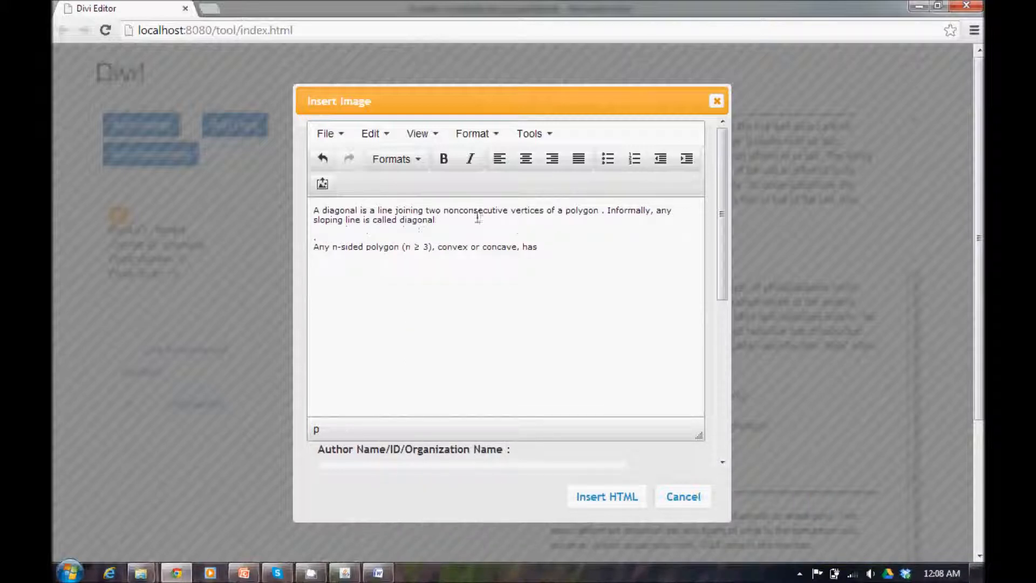
key("BackSpace")
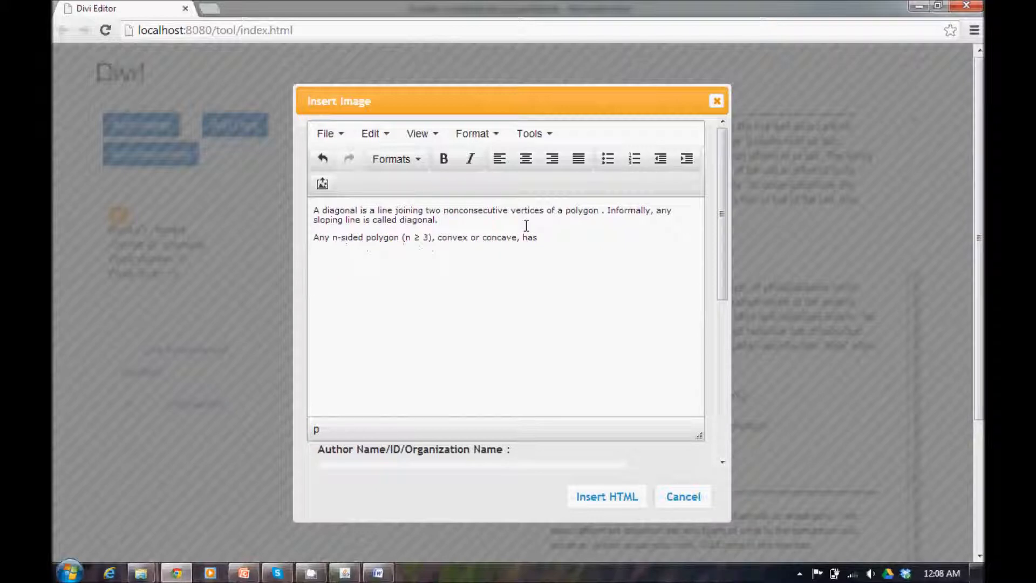
key("Return")
- Switch to Word, enlarge the first formula image, (n² − 3n)/2, to roughly double its size, and copy it
left_click(379, 573)
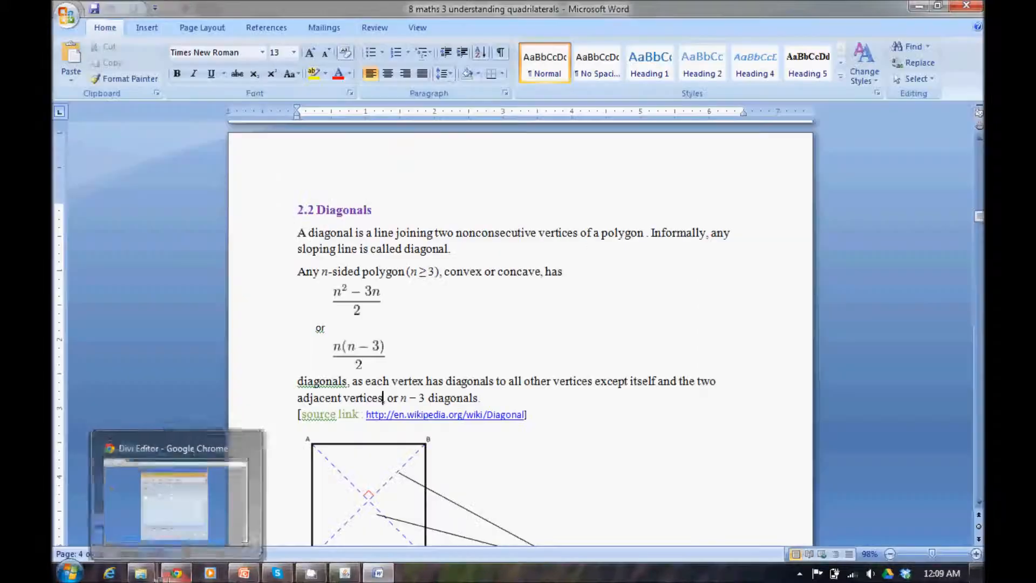
left_click(378, 311)
left_click_drag(386, 316, 433, 348)
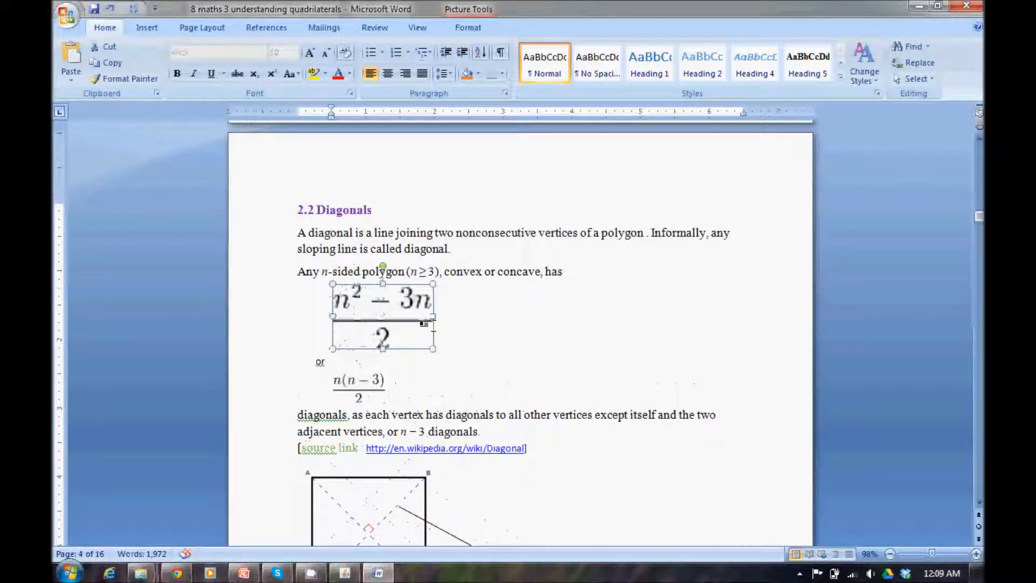
right_click(378, 312)
left_click(324, 333)
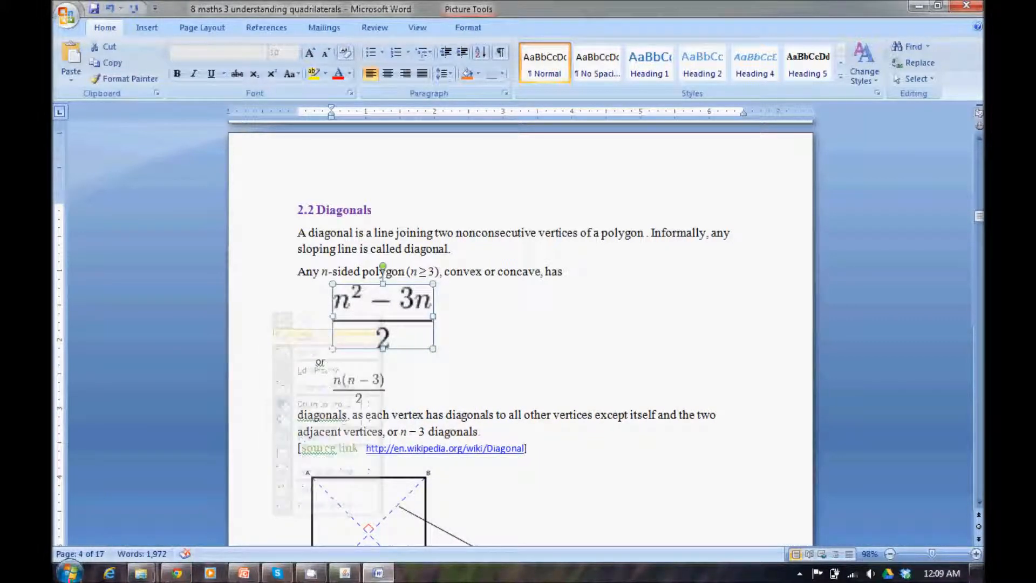
- Open Paint, paste the copied formula image, and shrink the canvas to 152 × 105 px around it
left_click(70, 572)
left_click(116, 278)
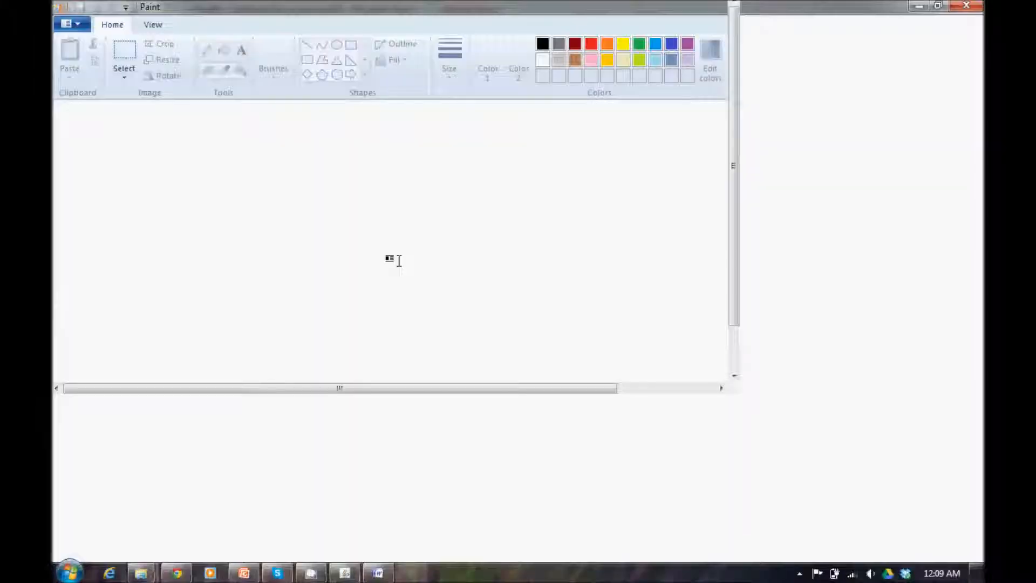
key("ctrl+v")
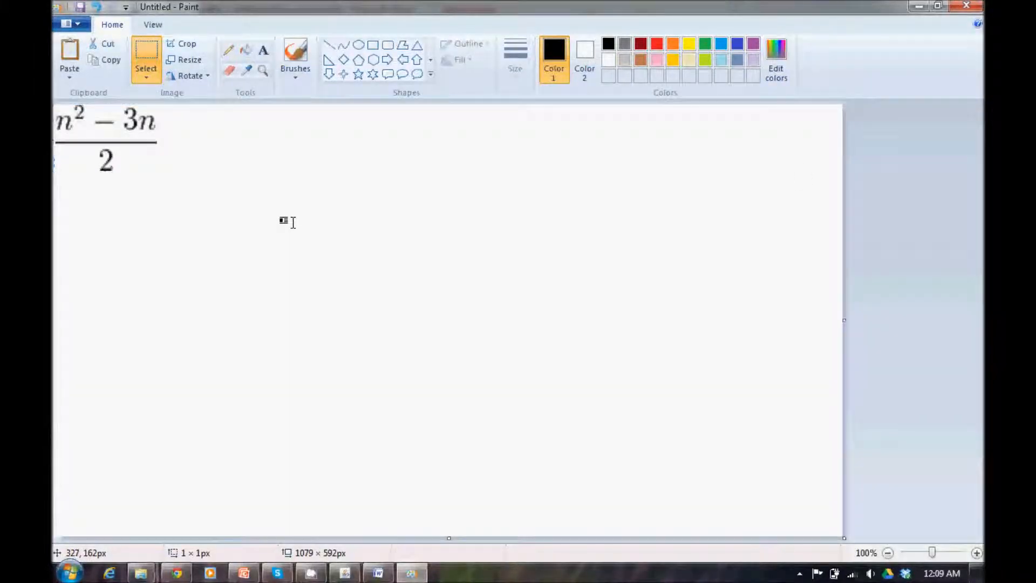
left_click(848, 313)
left_click_drag(845, 318, 164, 159)
left_click_drag(109, 538, 117, 181)
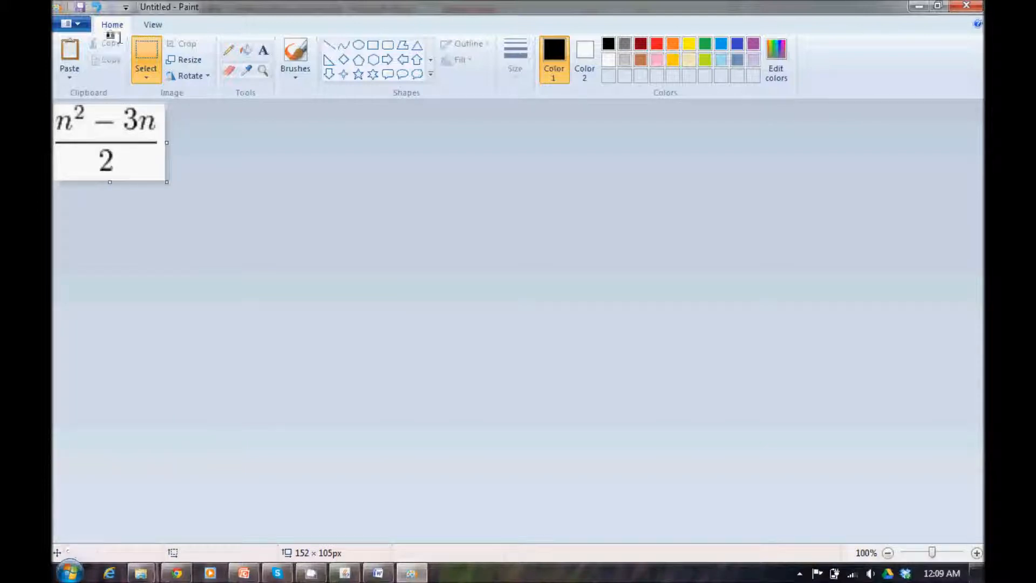
- Save the formula image to the Desktop as a JPEG named test1
left_click(77, 25)
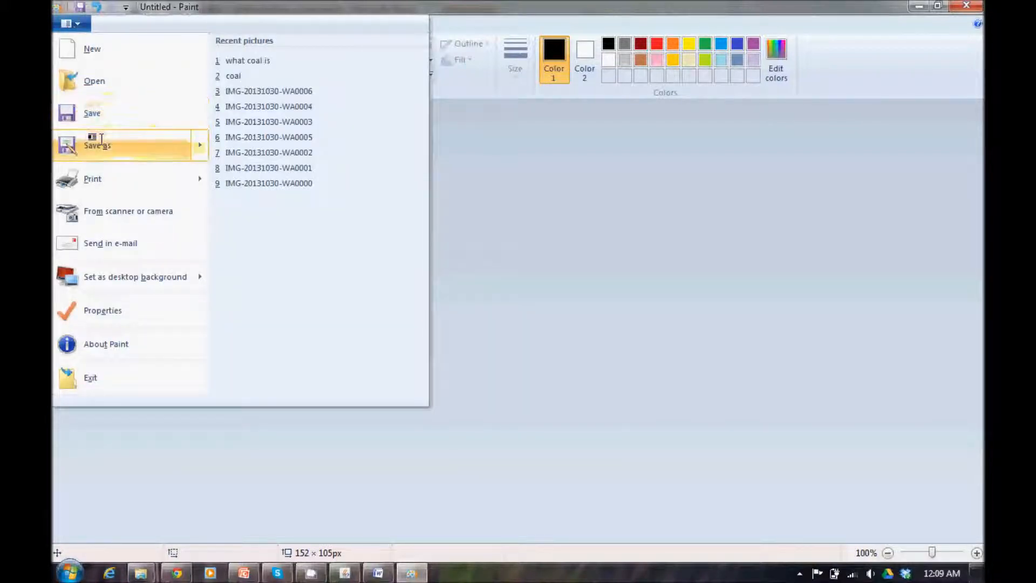
mouse_move(94, 141)
left_click(278, 108)
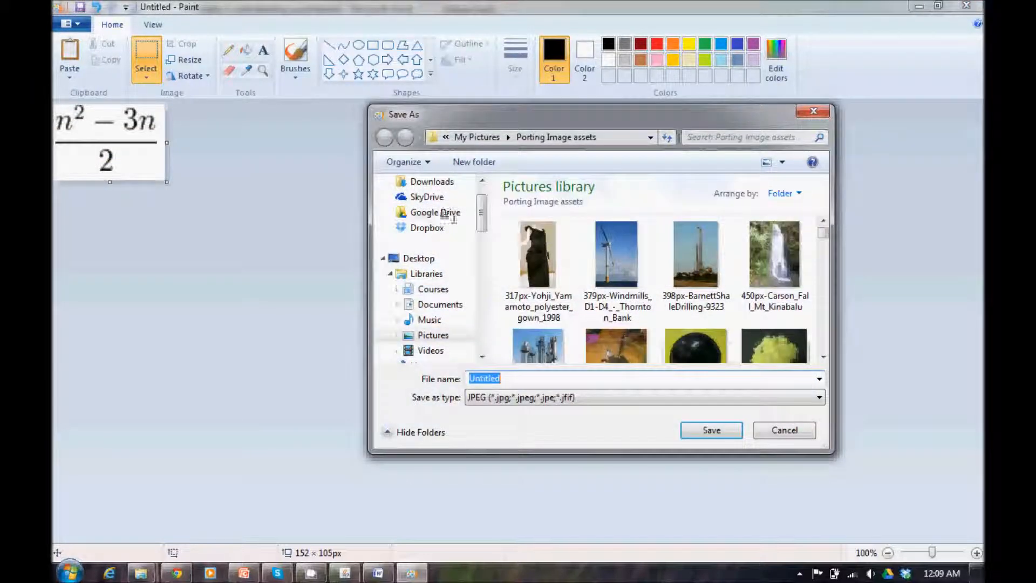
left_click(418, 259)
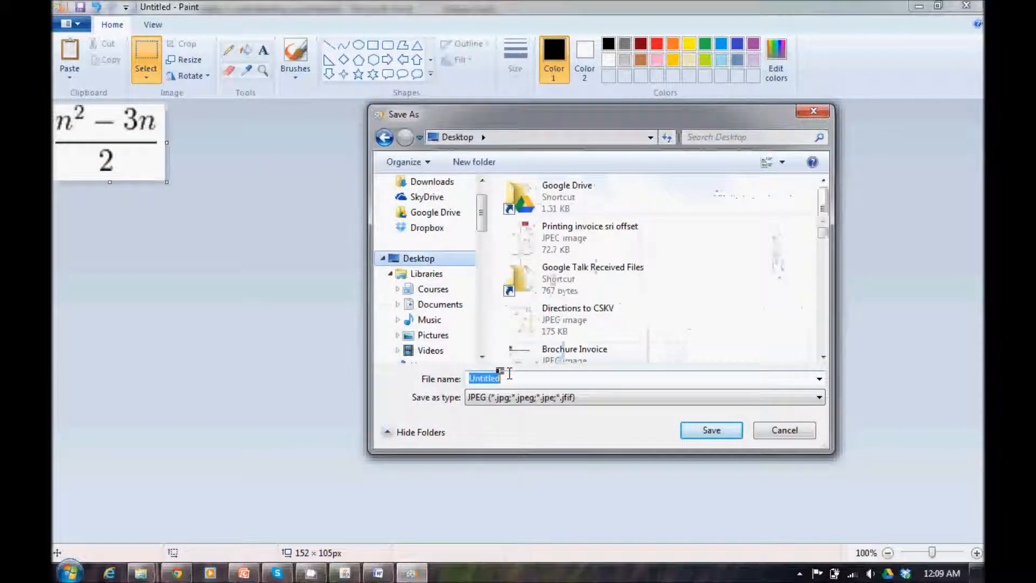
type("test1")
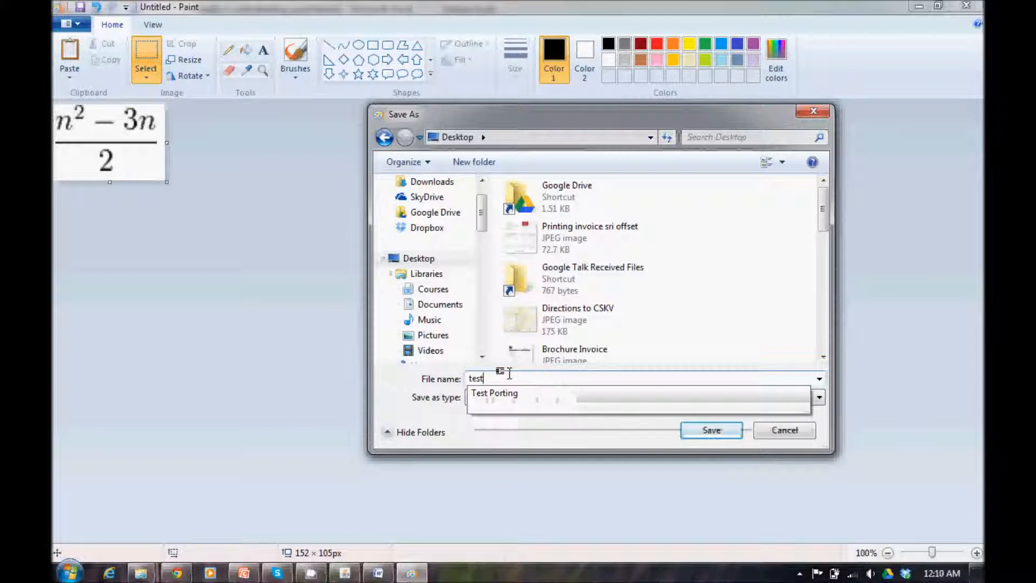
key("Return")
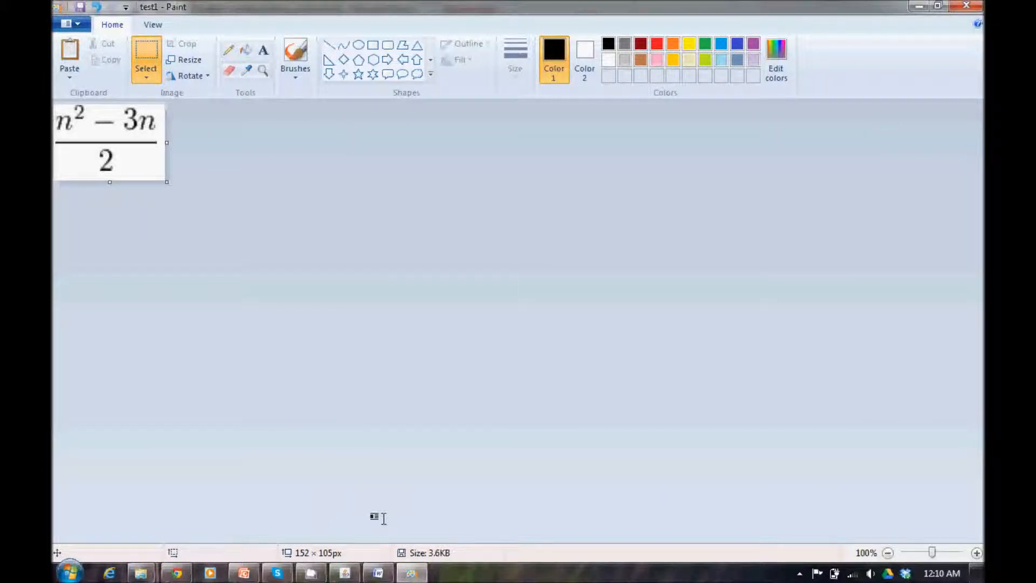
- Switch back to the Divi Editor, start an image upload below the diagonal text, and browse to the Desktop folder
key("super+d")
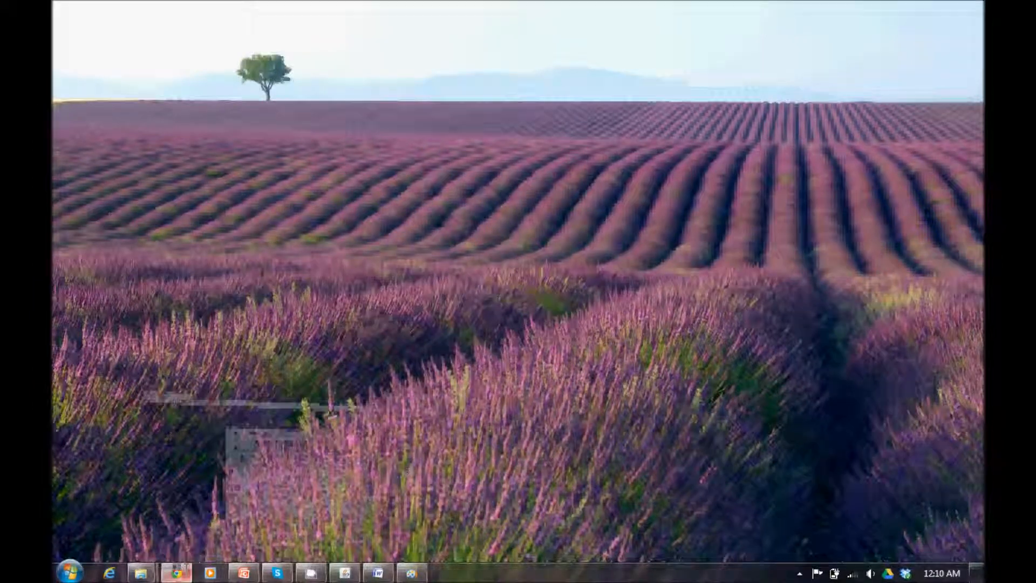
left_click(176, 573)
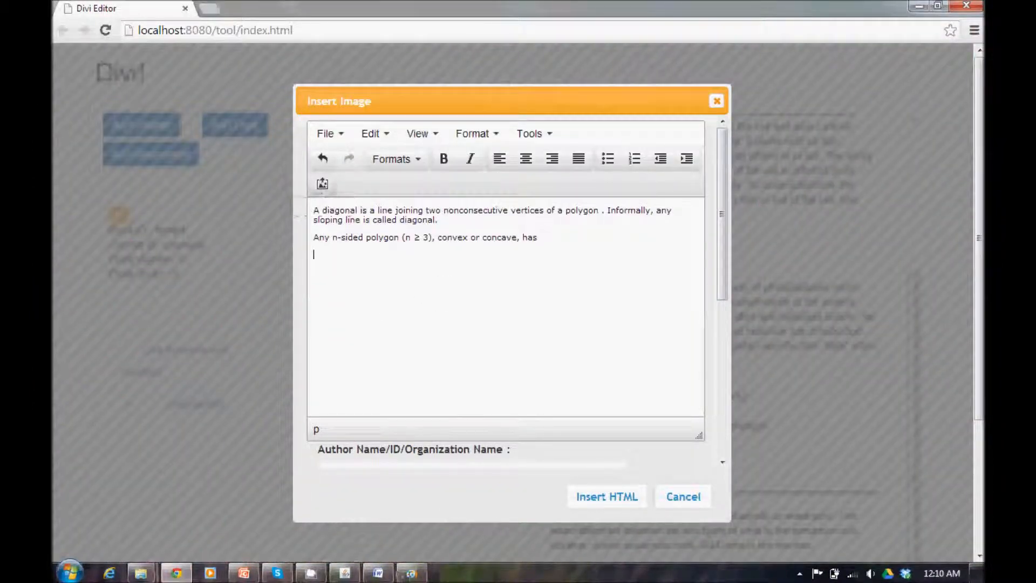
left_click(322, 184)
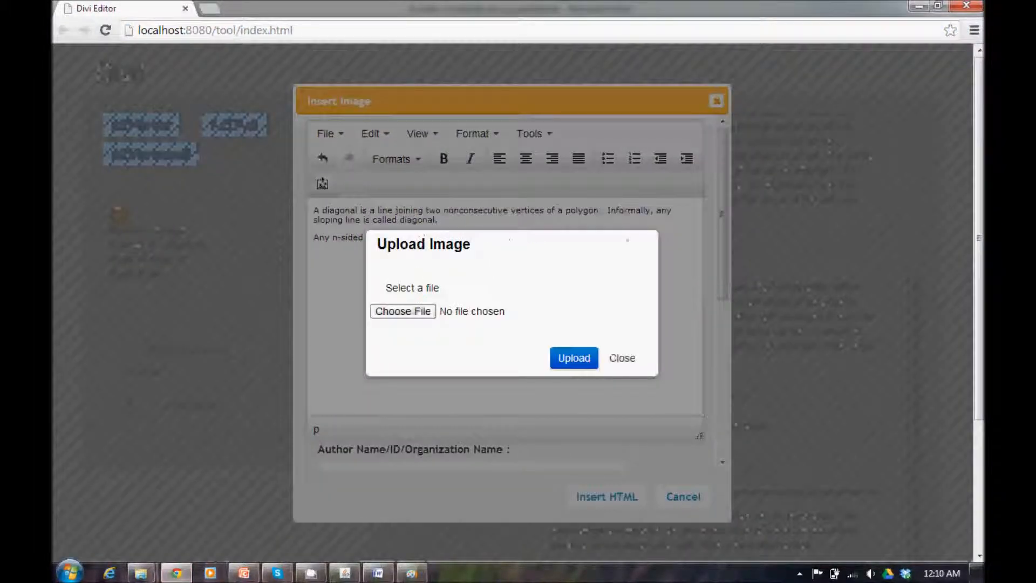
left_click(402, 306)
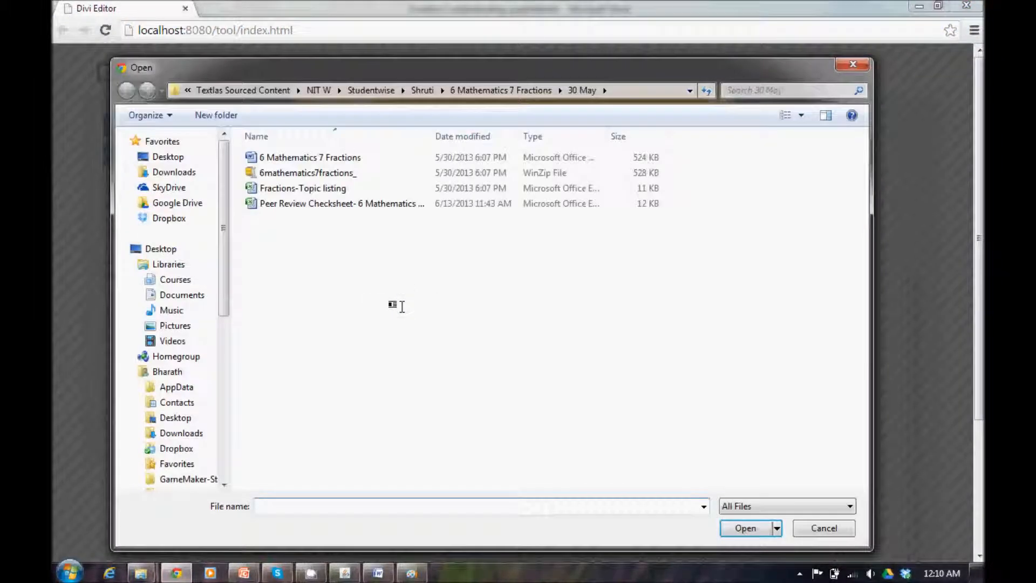
left_click(166, 156)
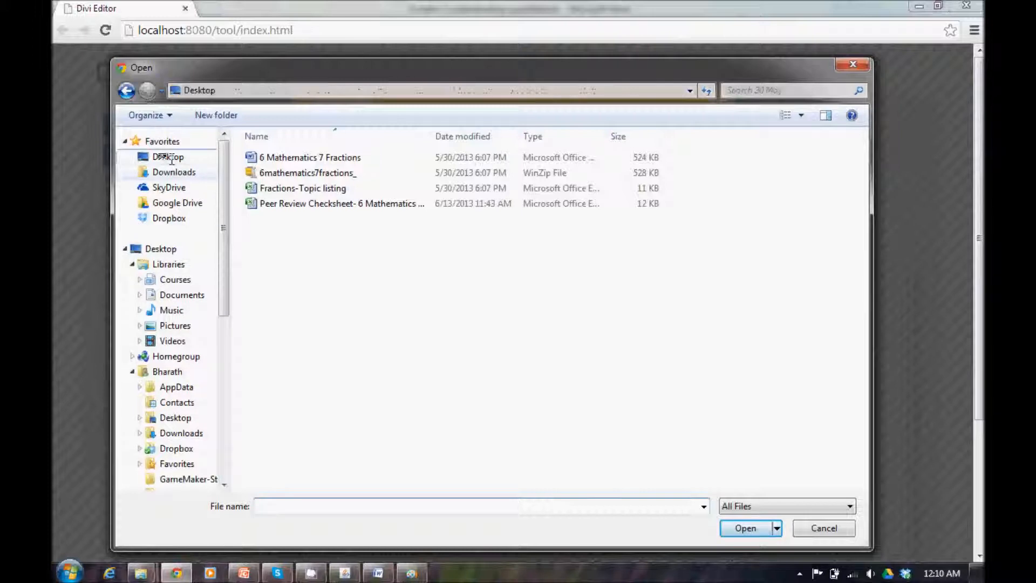
- Upload the test1 image from the Desktop into the HTML body and shrink it to roughly 60% of its size
left_click(313, 218)
key("t")
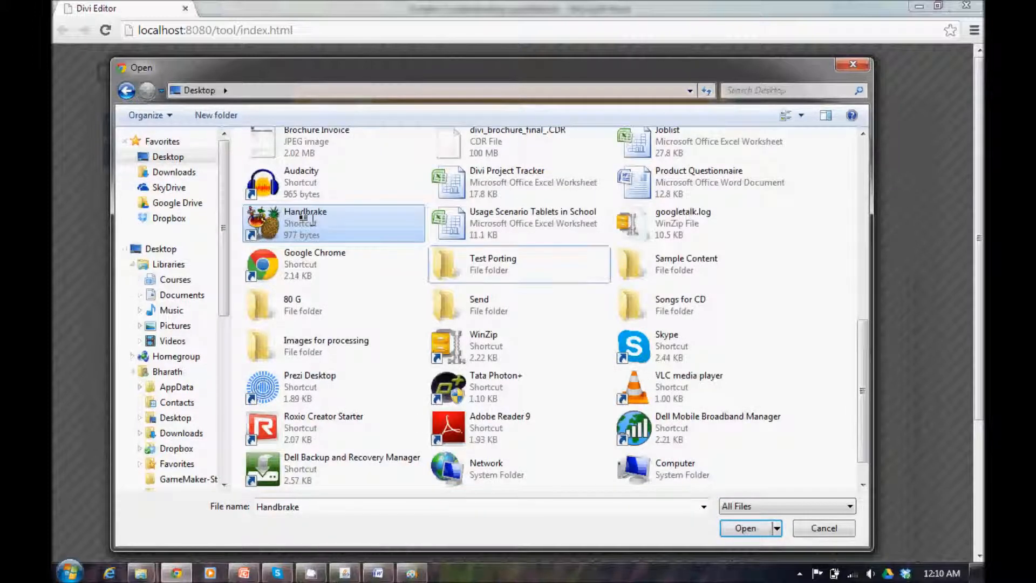
key("Down")
key("Down")
key("Down")
key("Down")
key("Down")
key("Down")
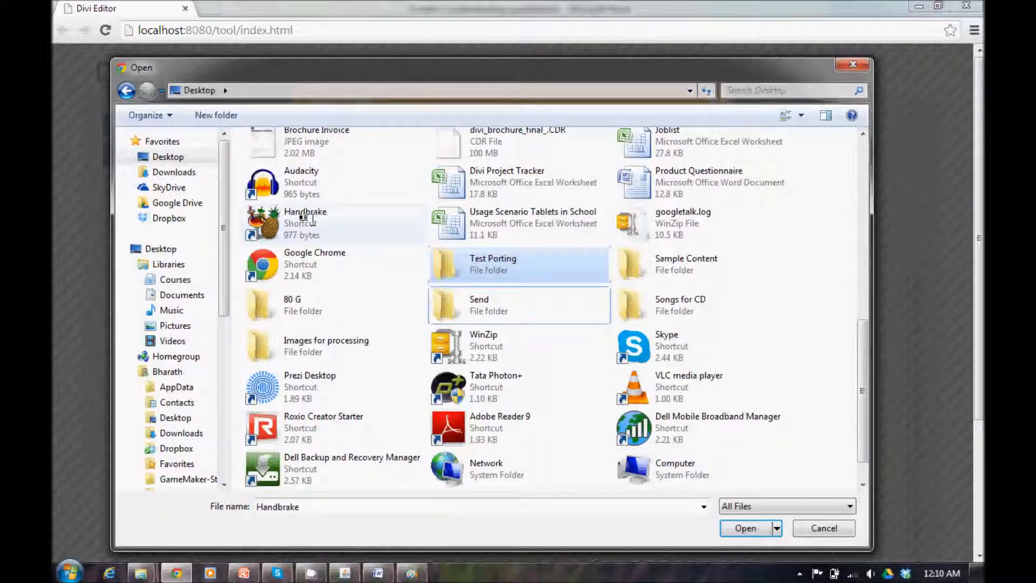
key("d")
key("r")
key("Left")
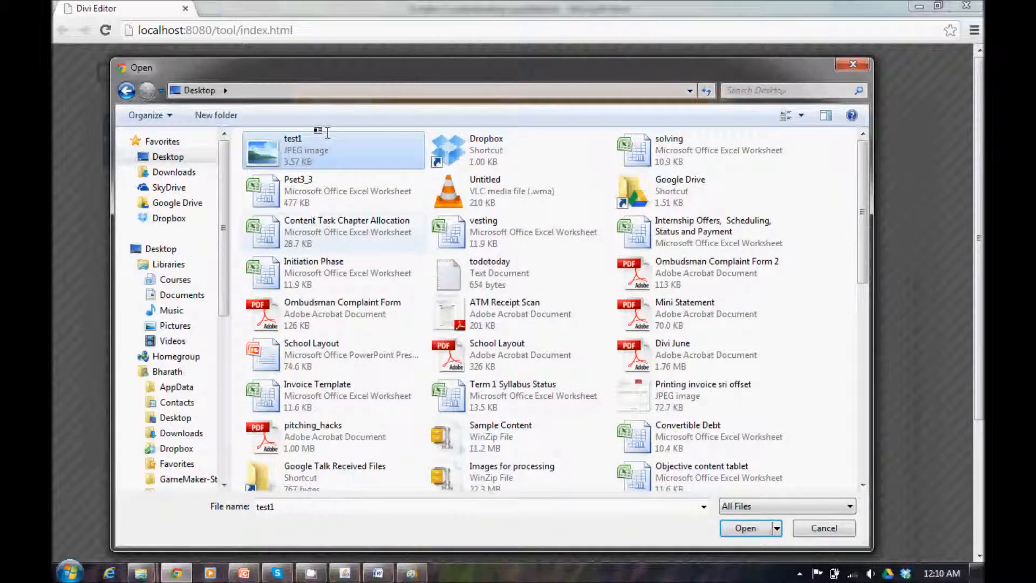
left_click(744, 527)
left_click(563, 356)
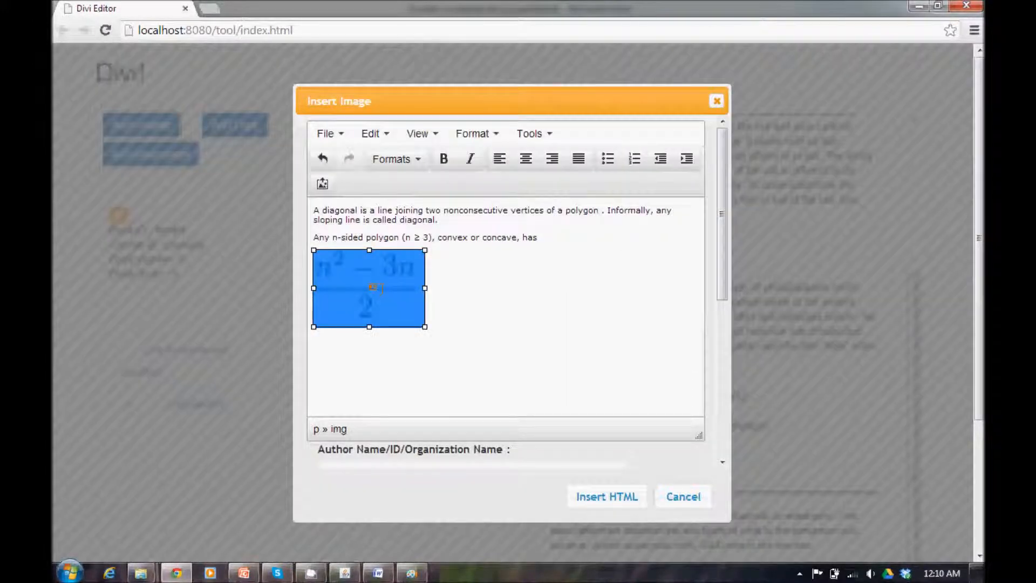
left_click_drag(423, 327, 394, 298)
left_click(412, 297)
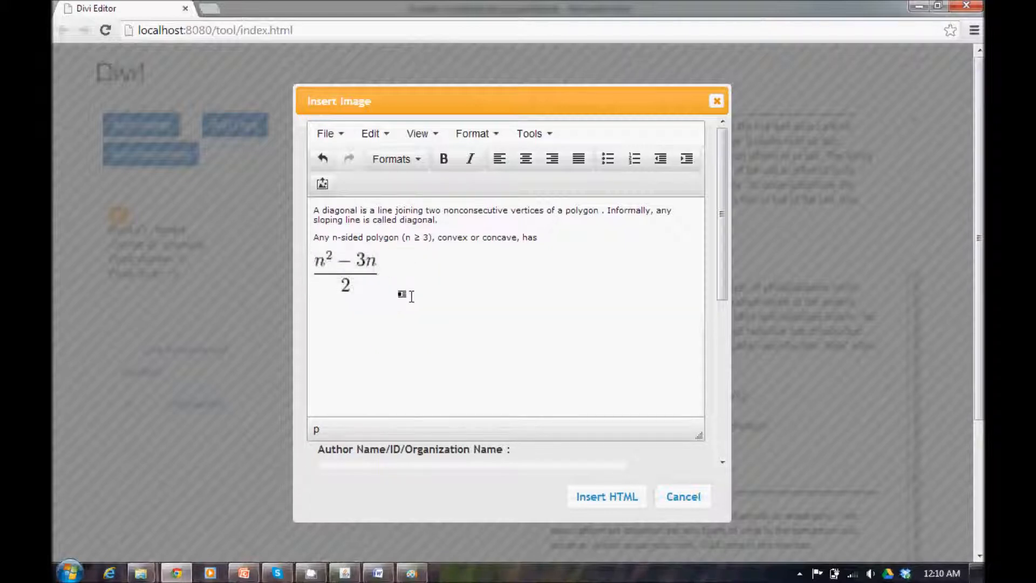
- Leave the attribution fields blank, clear the box title "Where does the DNA live?", and set the type to None
left_click_drag(722, 223, 722, 318)
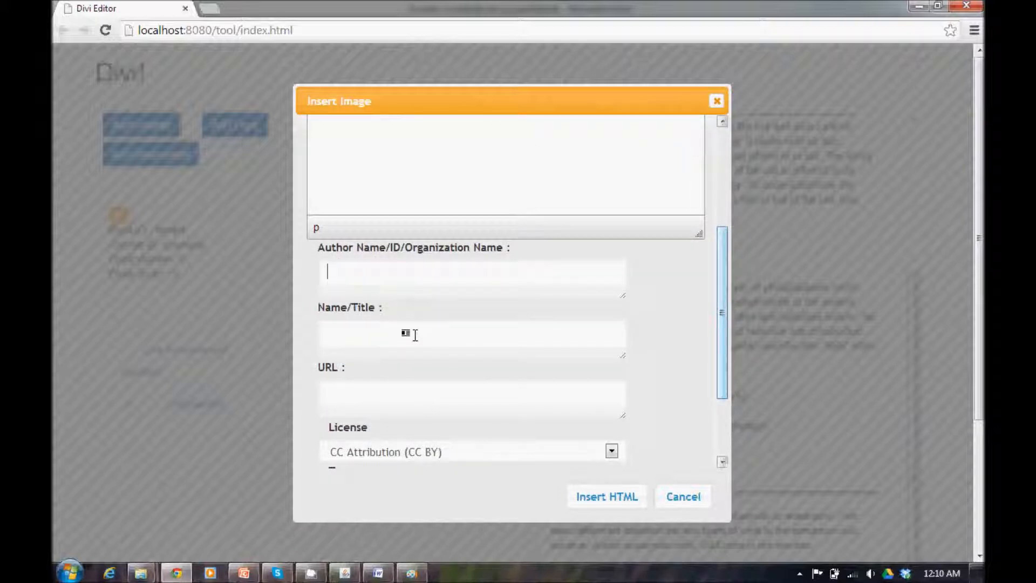
left_click(396, 270)
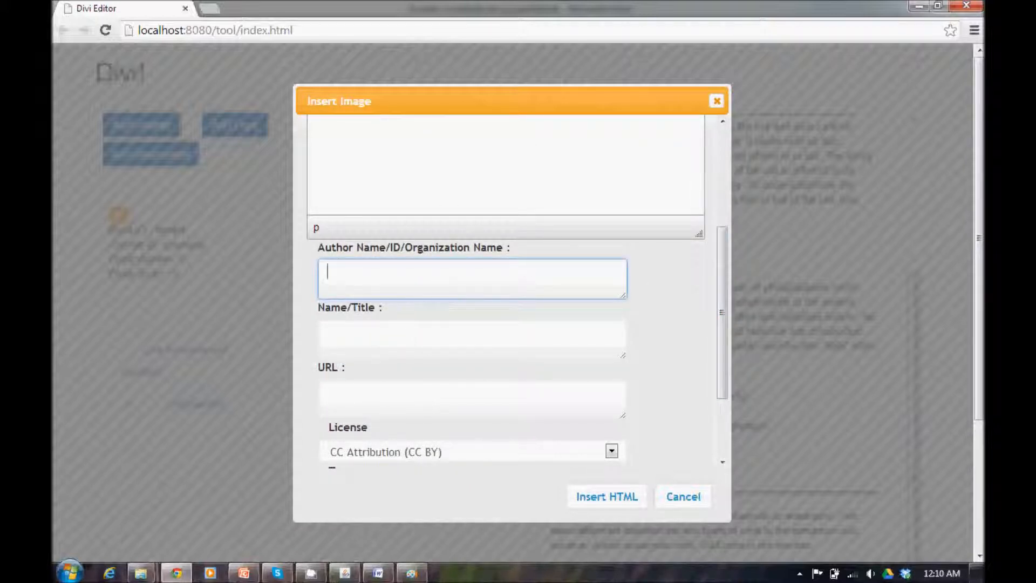
key("Tab")
key("Tab")
key("Tab")
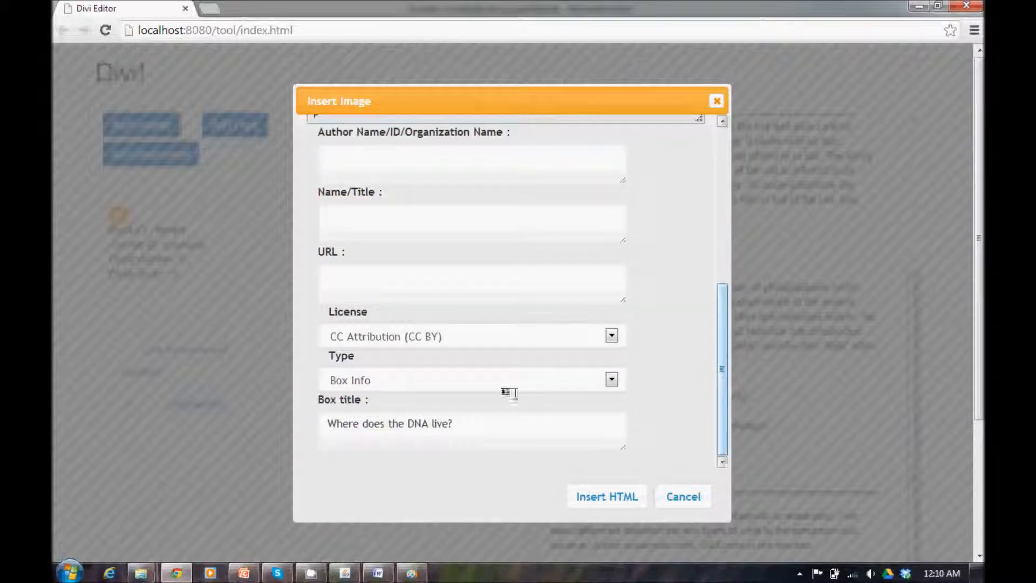
left_click_drag(537, 428, 320, 420)
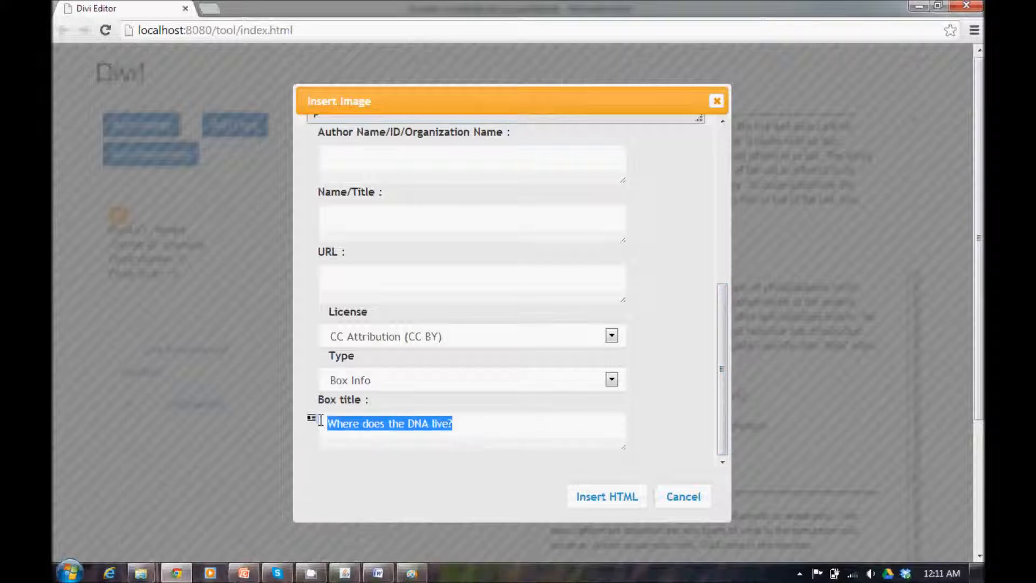
key("BackSpace")
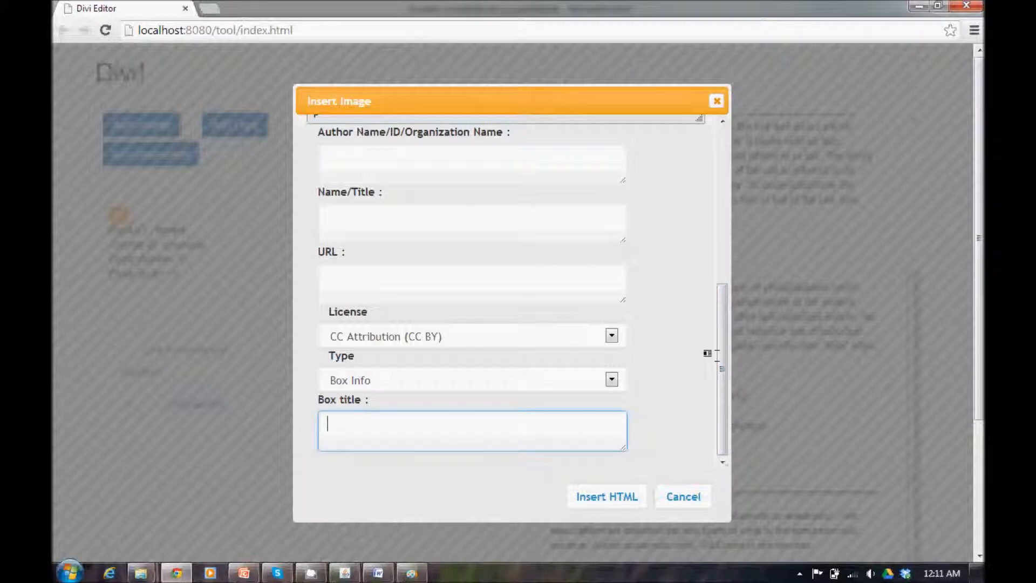
left_click_drag(718, 408, 719, 423)
left_click(610, 379)
left_click(518, 398)
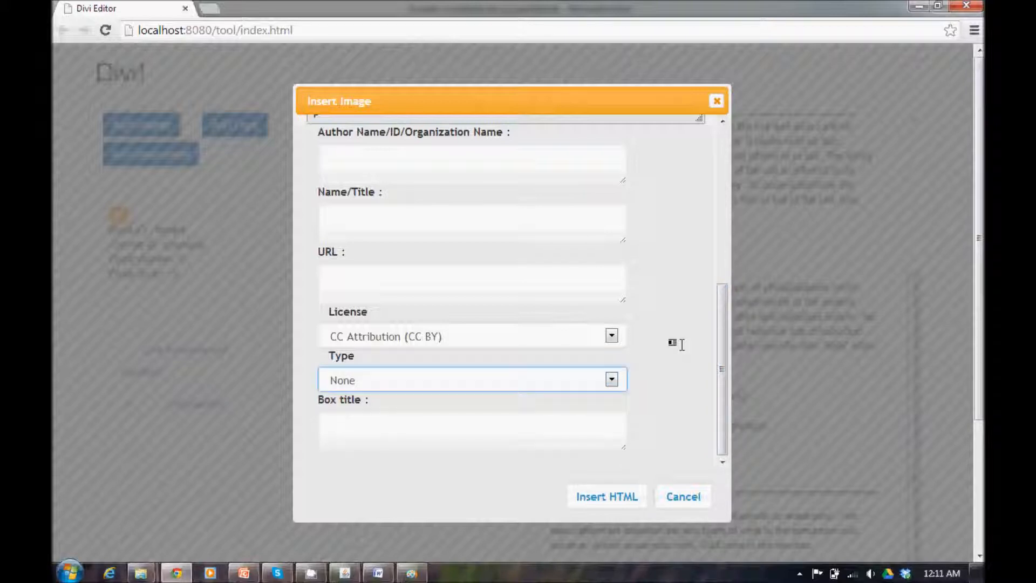
- Insert the HTML element into the topic and check the diagonal text and formula at the end of the content
scroll(710, 252, "up", 6)
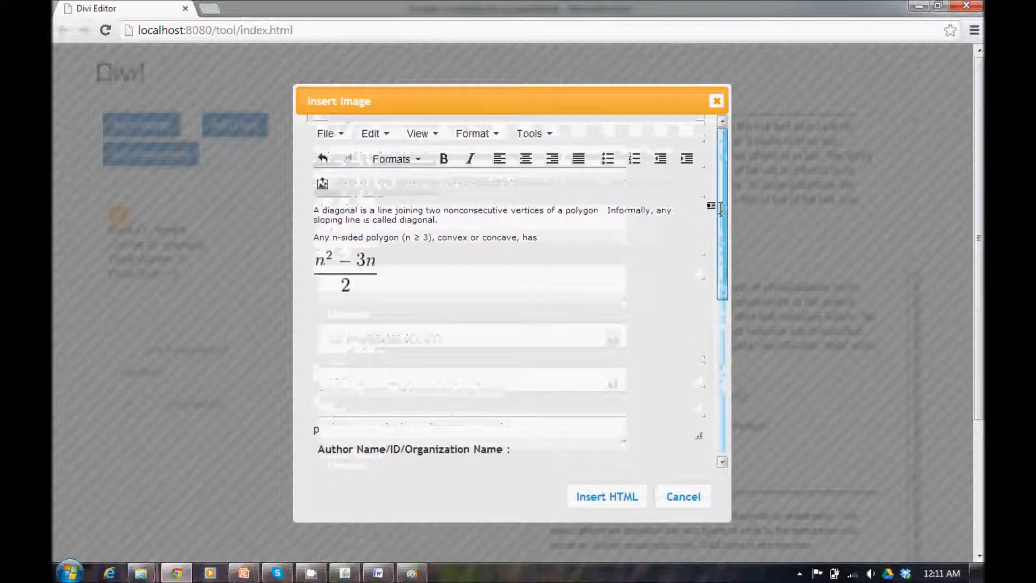
left_click(599, 495)
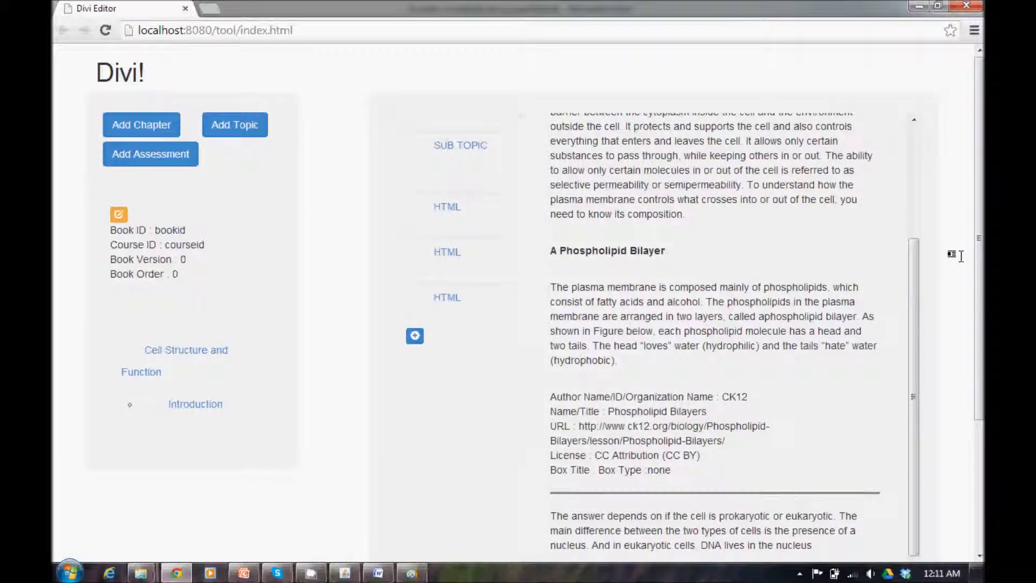
left_click_drag(978, 238, 934, 386)
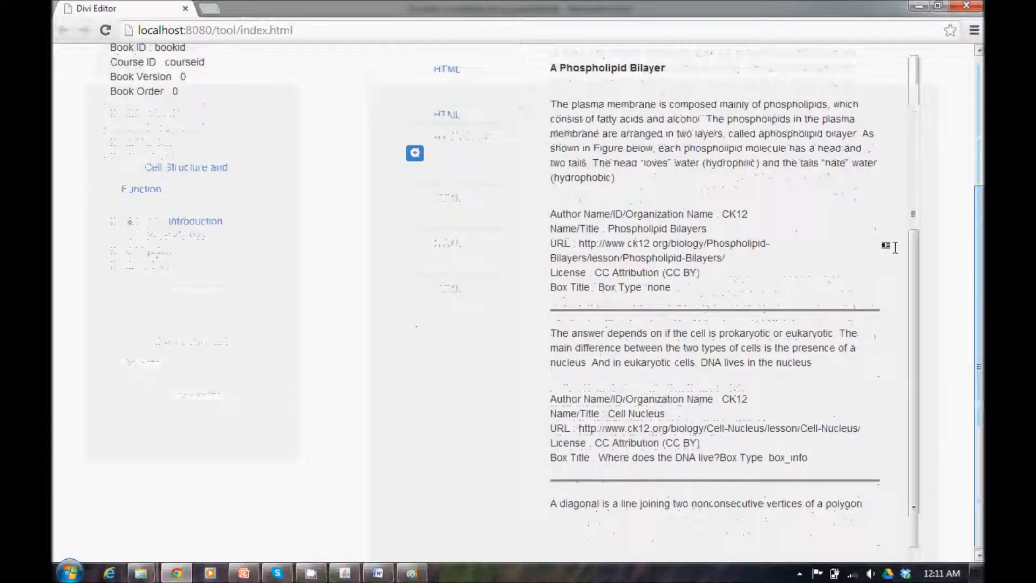
left_click_drag(917, 246, 920, 403)
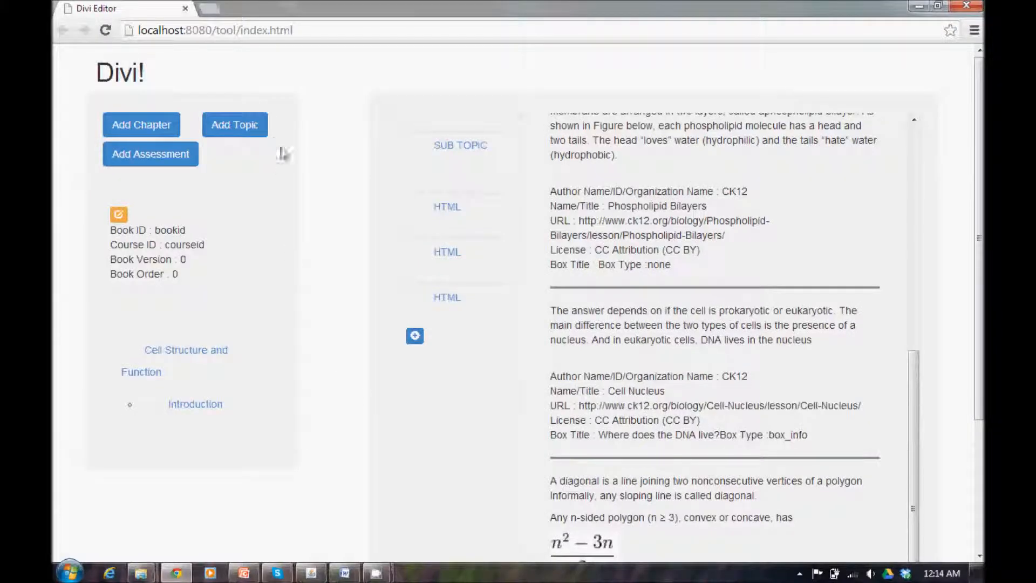
- Add a topic with ID T02 named "How to add video?" to the Cell Structure and Function chapter
left_click(251, 132)
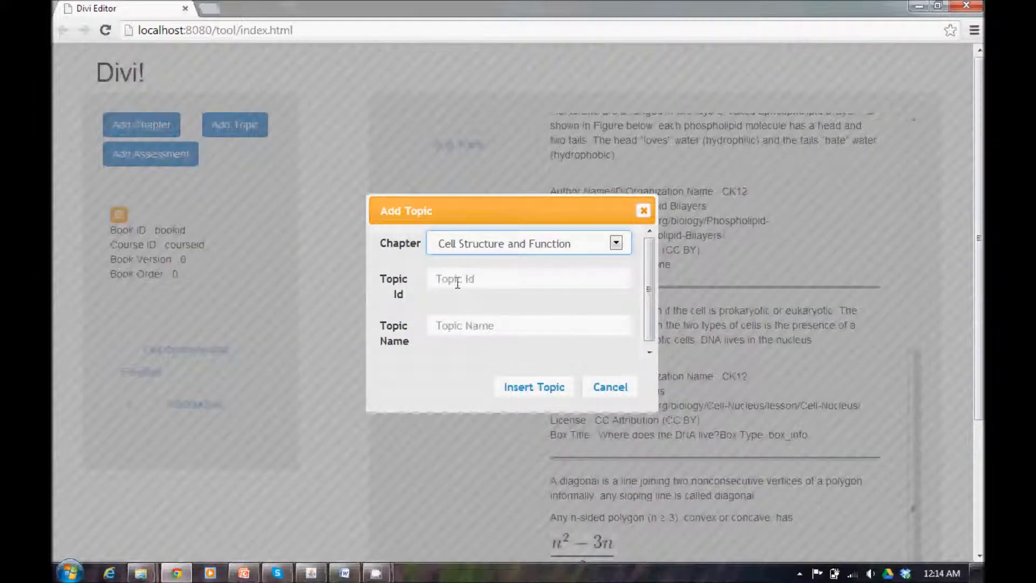
type("T02")
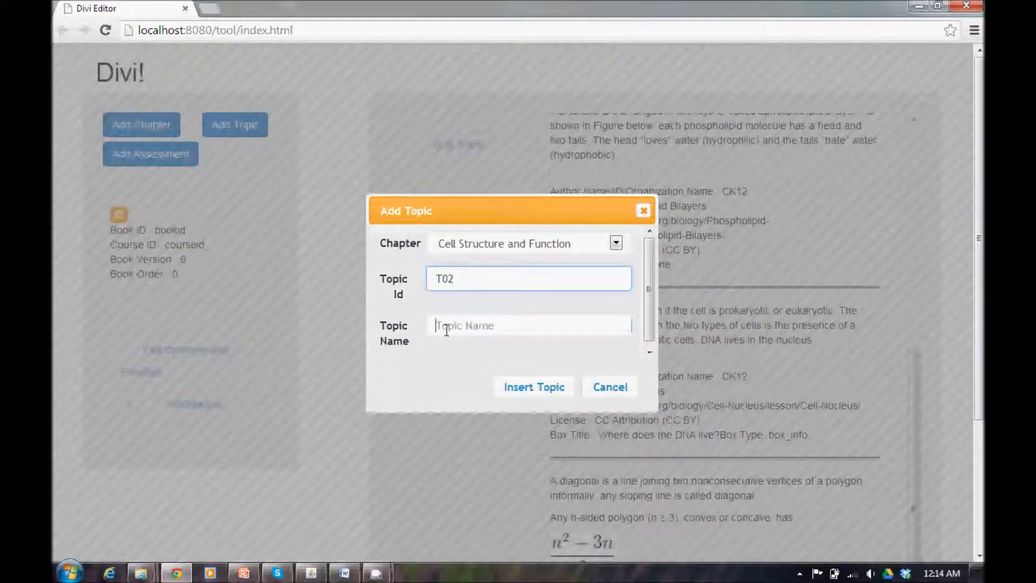
left_click(446, 330)
type("Ac")
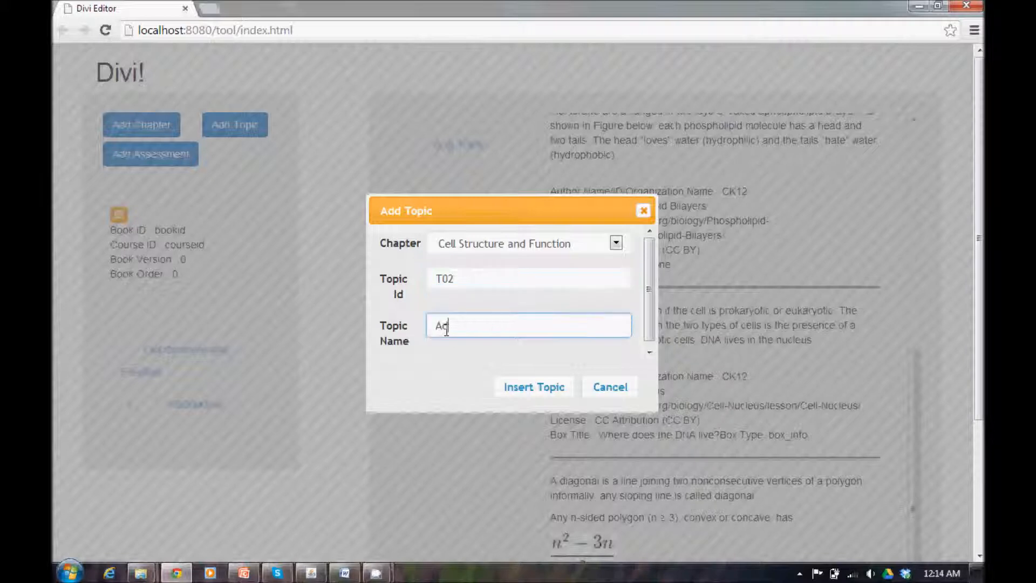
key("BackSpace")
type("Ho")
left_click(538, 383)
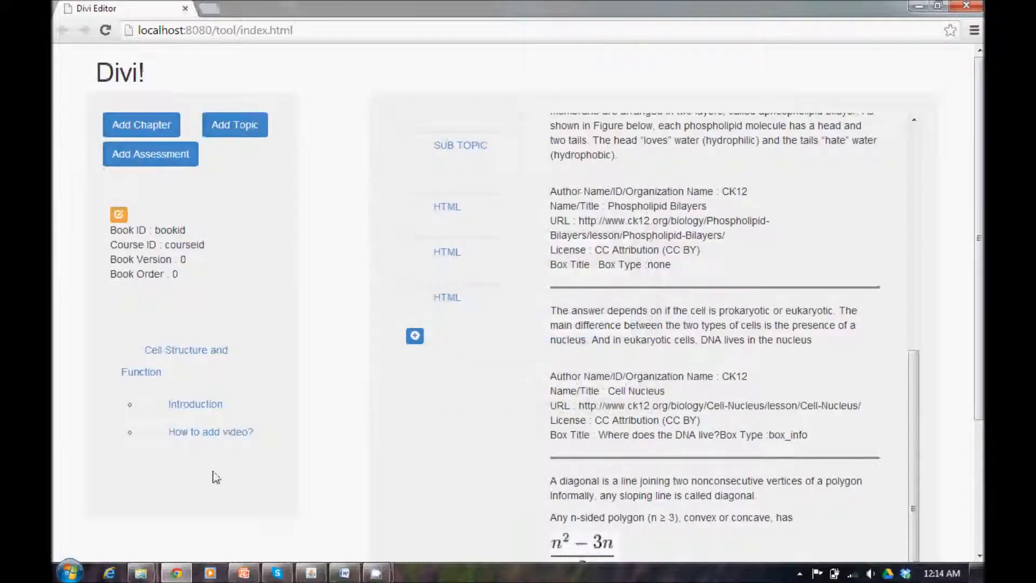
- Open the "How to add video?" topic, examine the fields of the new video element form, and close it without inserting a video
mouse_move(173, 457)
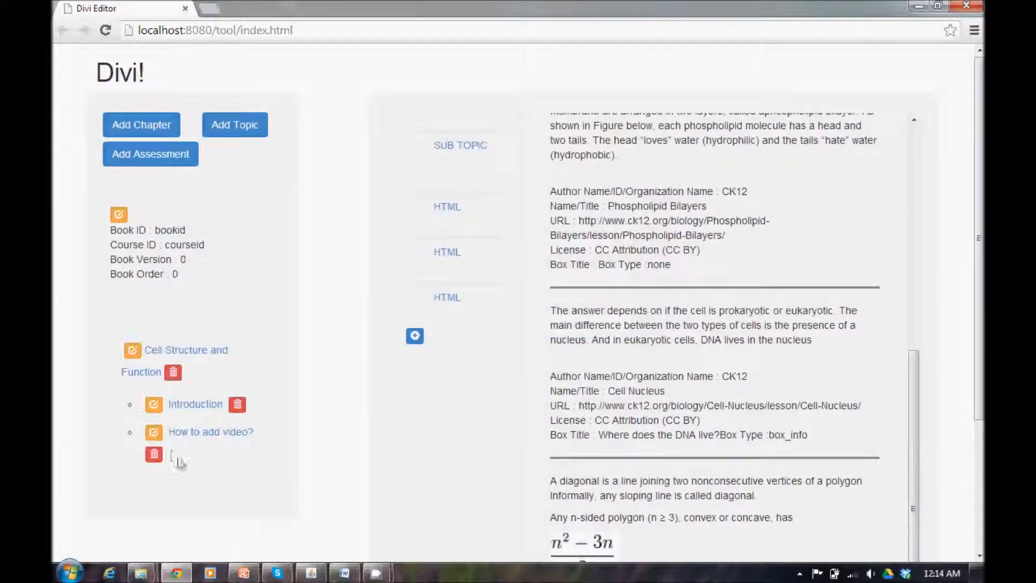
left_click(197, 433)
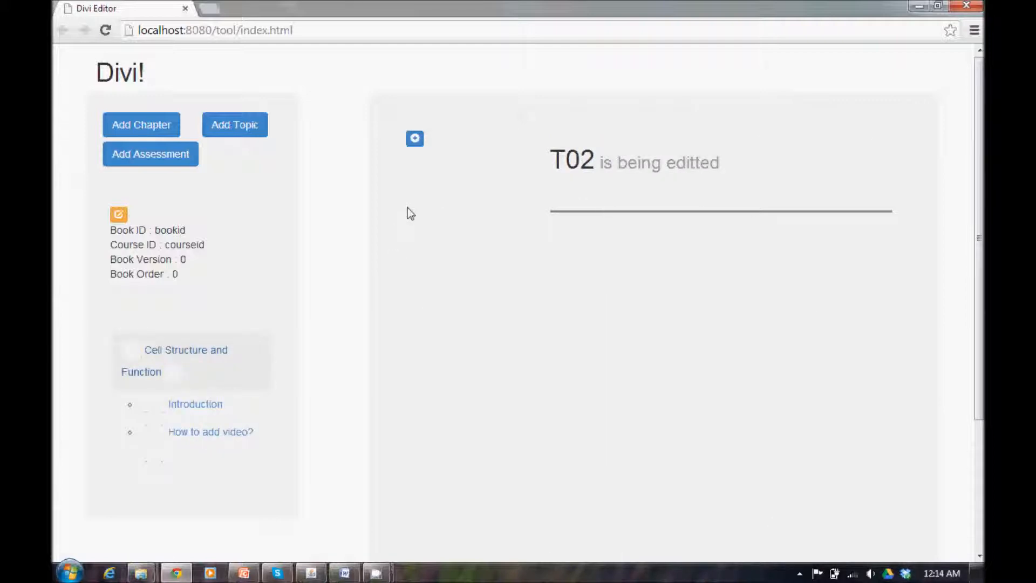
left_click(414, 141)
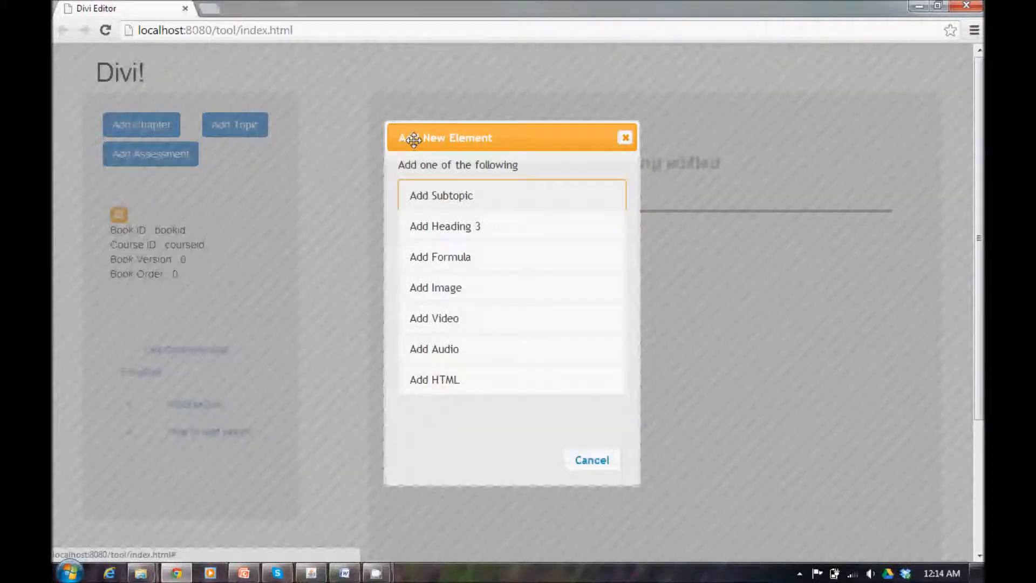
left_click(433, 319)
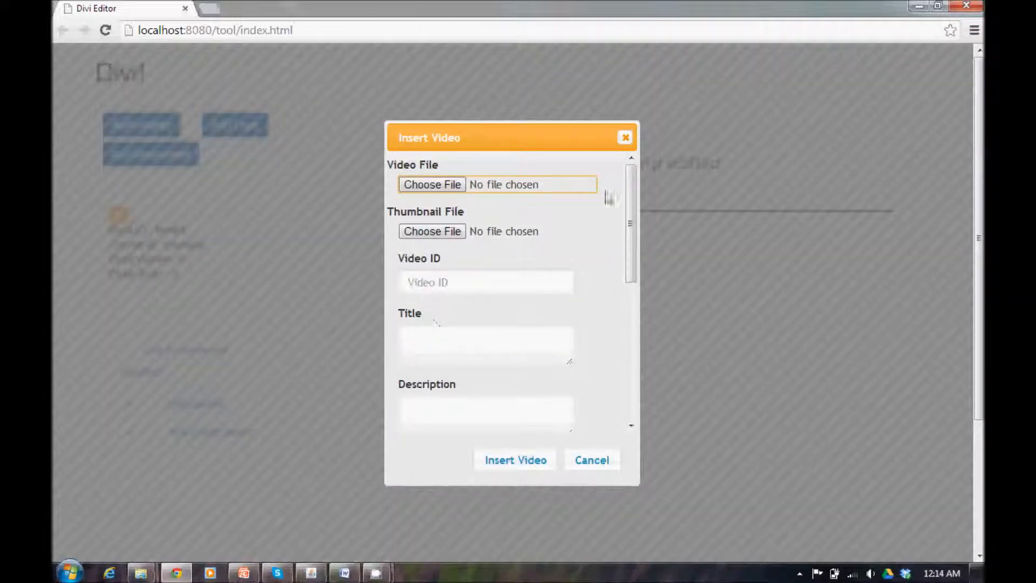
left_click_drag(634, 190, 634, 358)
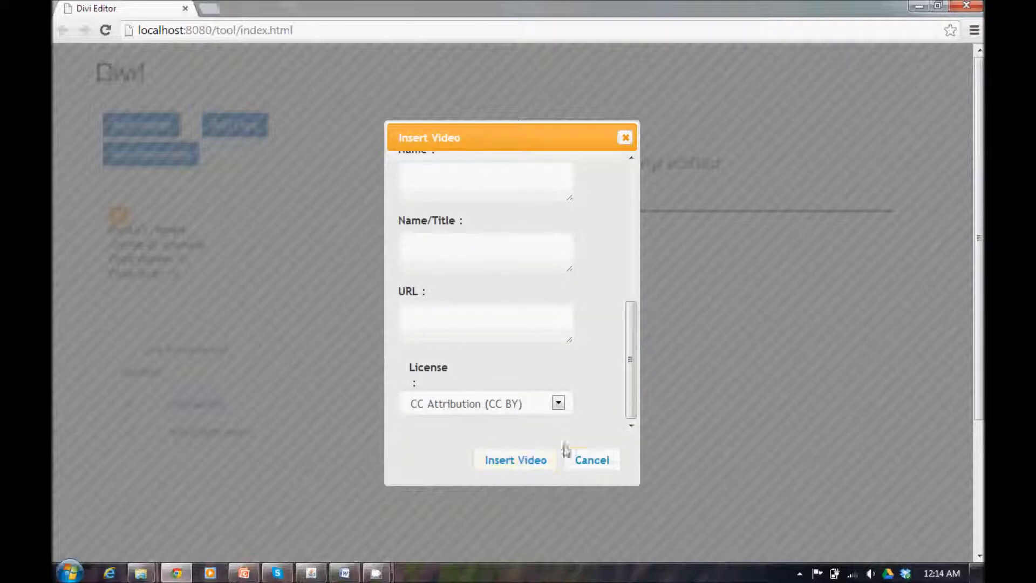
left_click(579, 463)
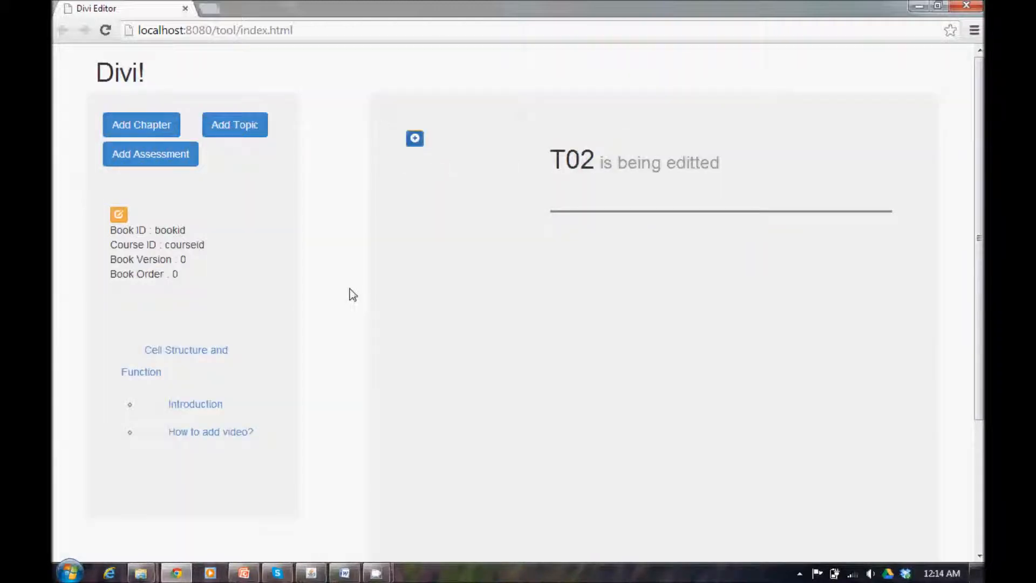
- Switch to the Word document and copy the YouTube video link below the Bilayer Sheet image
left_click(345, 572)
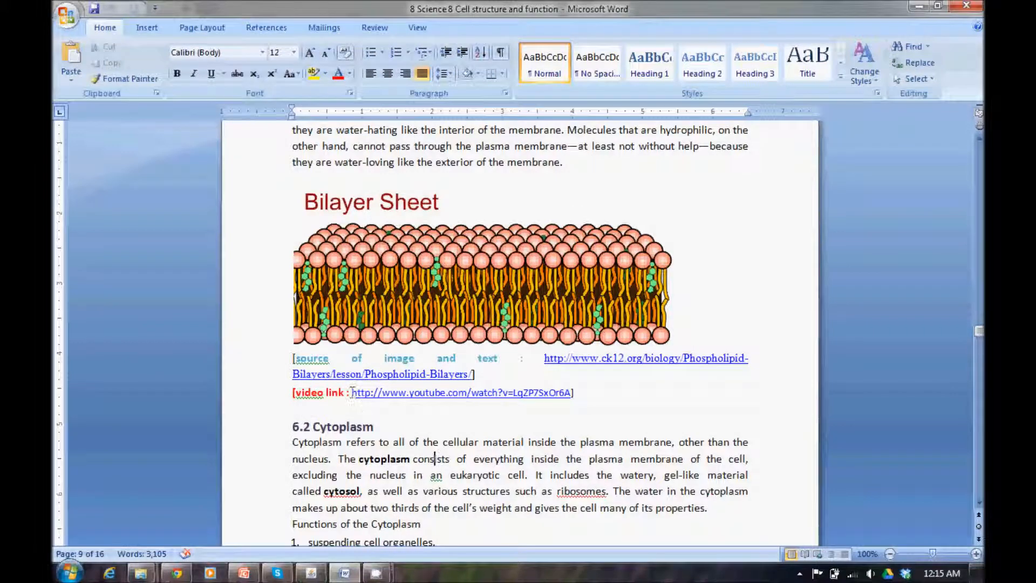
left_click_drag(296, 392, 571, 393)
left_click(494, 439)
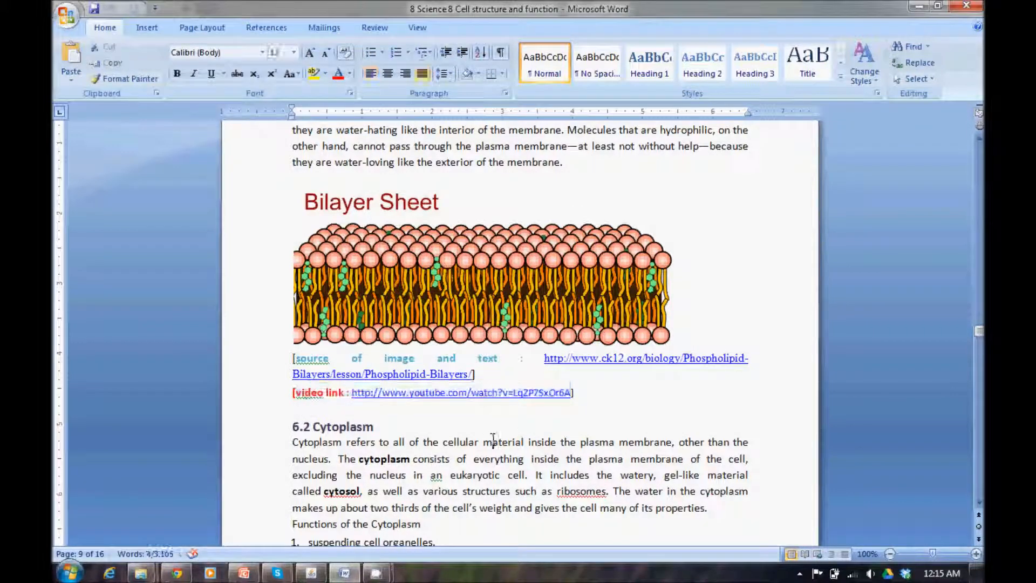
left_click_drag(353, 386, 569, 389)
key("ctrl+c")
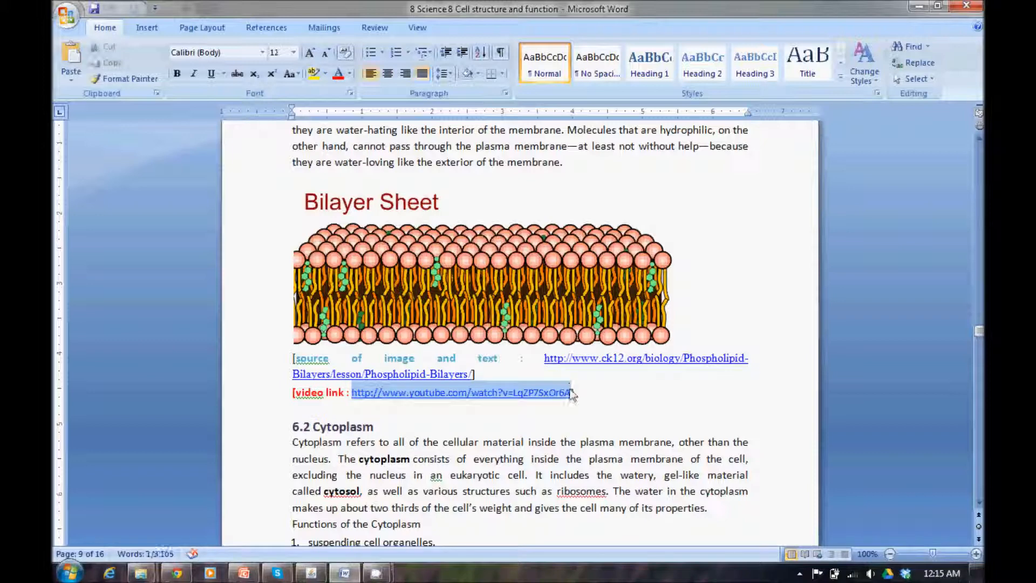
left_click(190, 574)
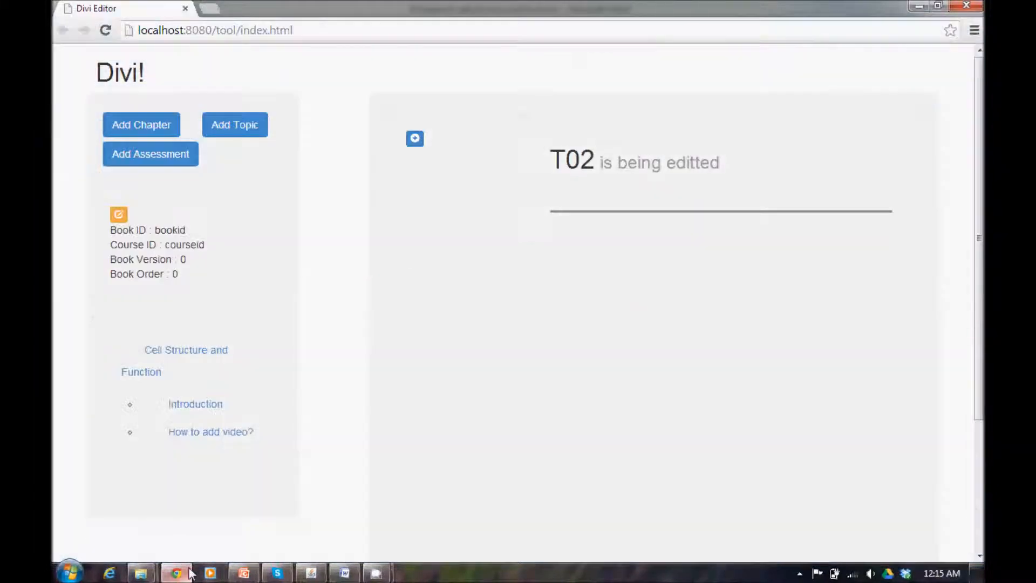
left_click(208, 8)
type("y")
key("BackSpace")
key("BackSpace")
key("ctrl+v")
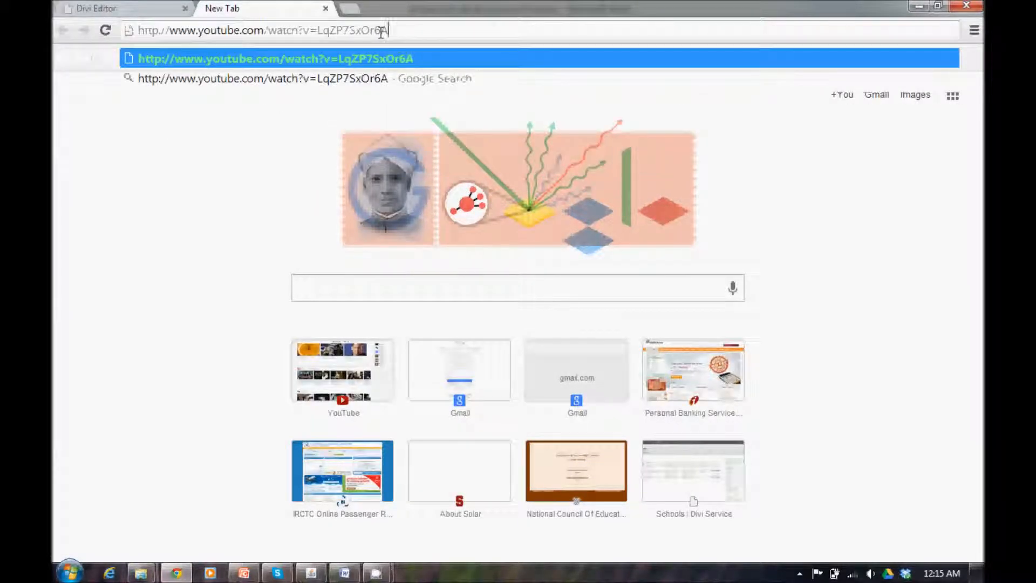
key("Return")
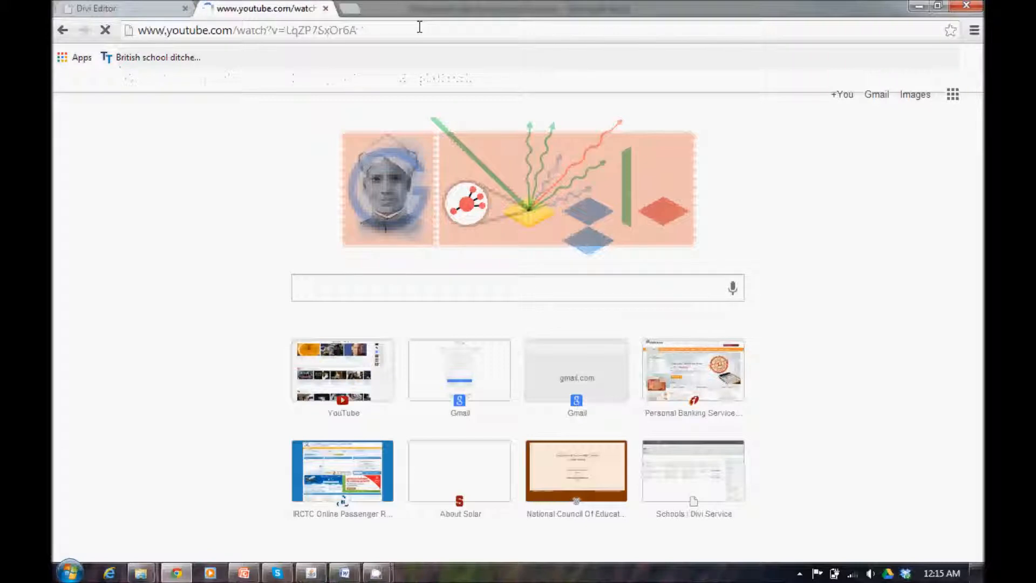
key("XF86AudioMute")
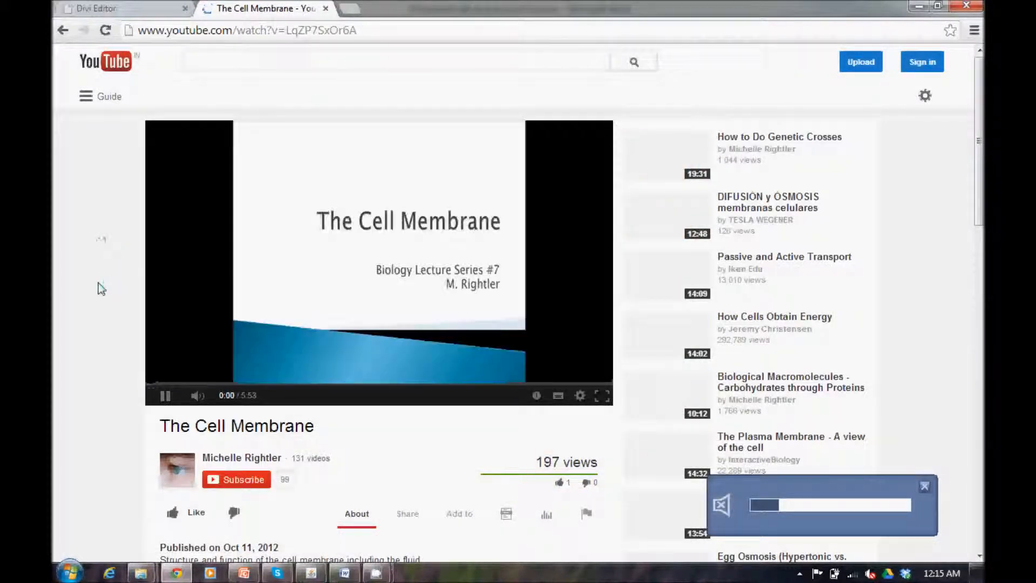
- Expand the video's description to check its license and title, and pause the playback
scroll(98, 283, "down", 3)
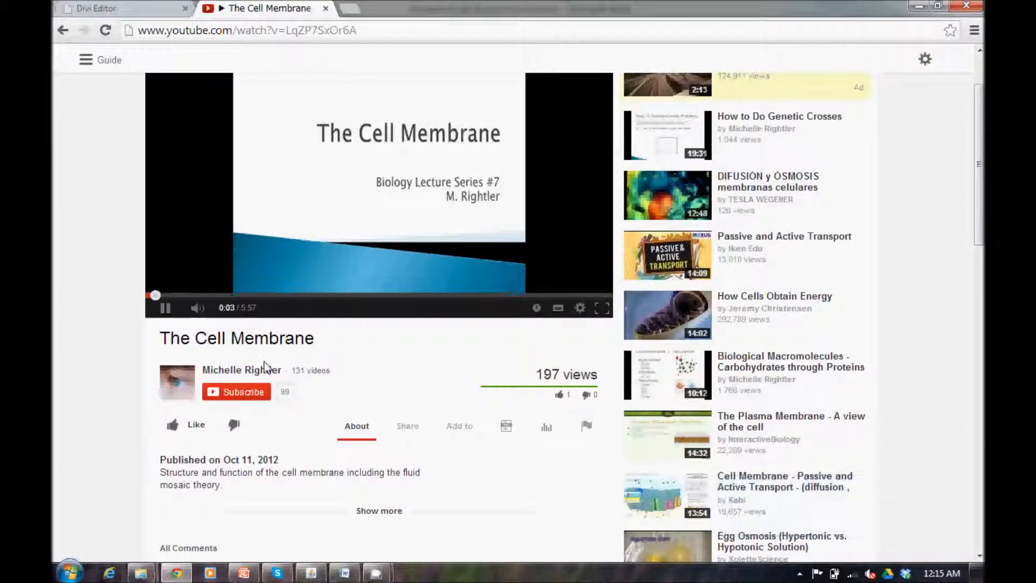
left_click(366, 509)
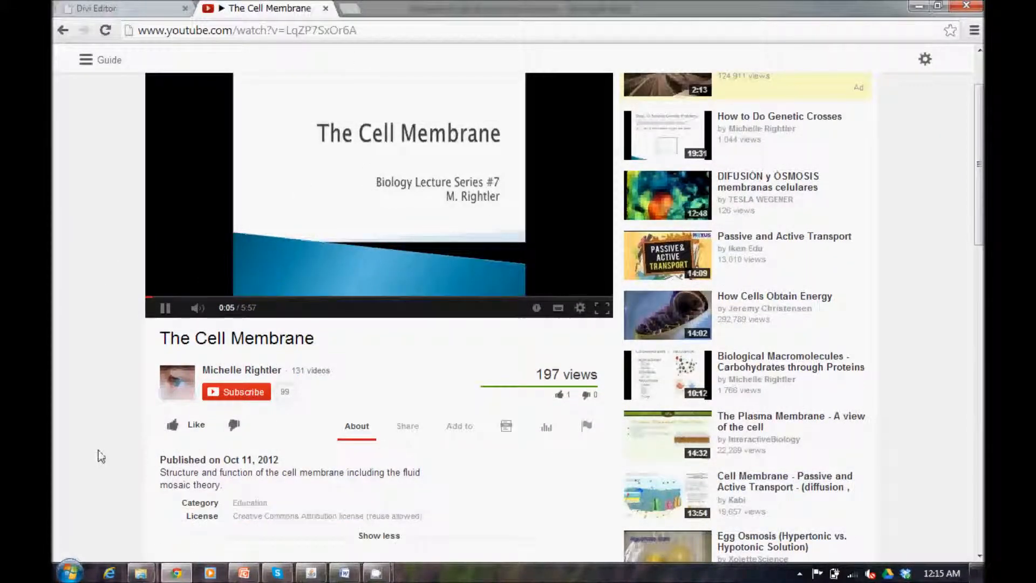
scroll(97, 455, "down", 2)
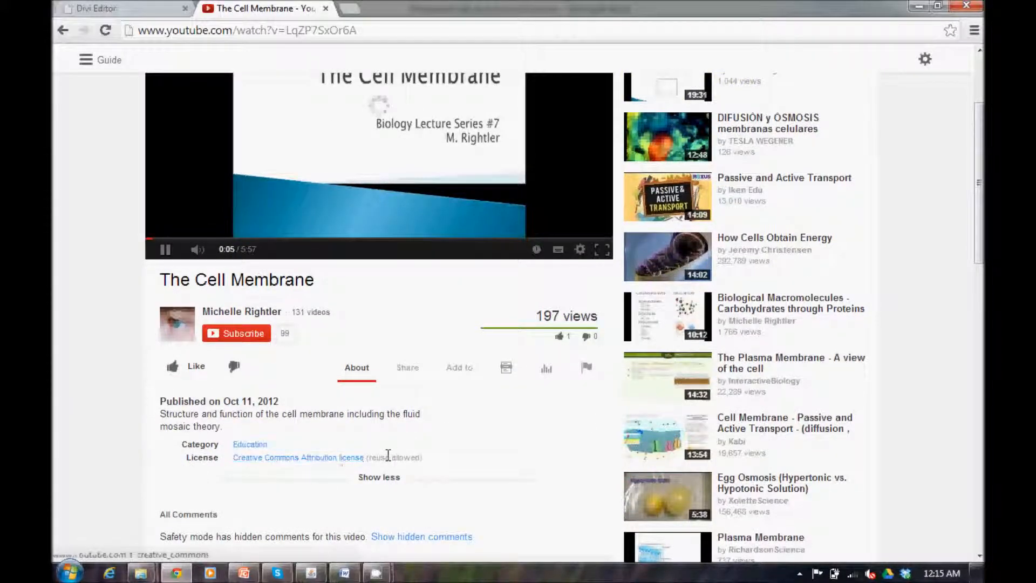
left_click_drag(369, 458, 433, 458)
left_click(429, 436)
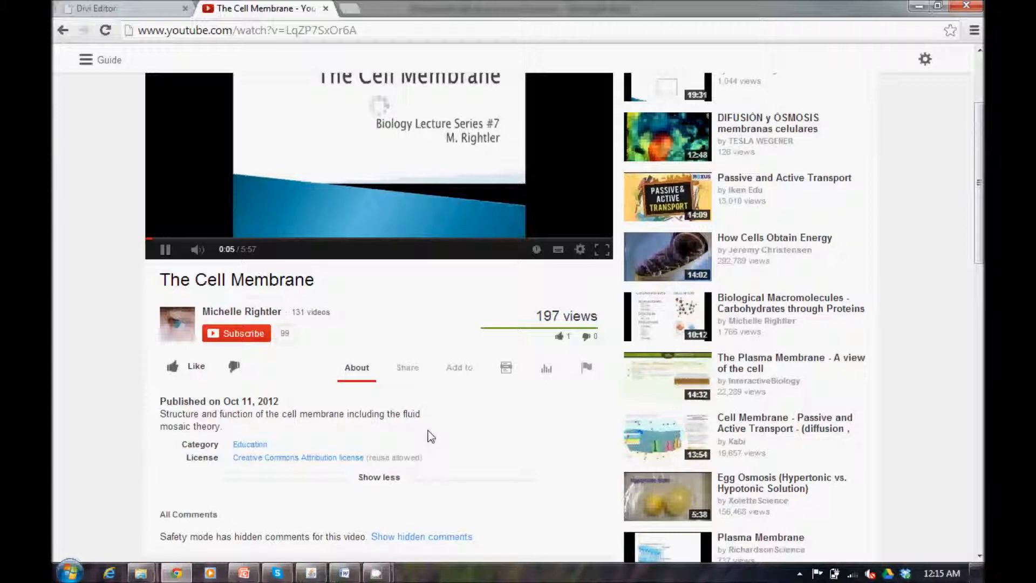
left_click(210, 314)
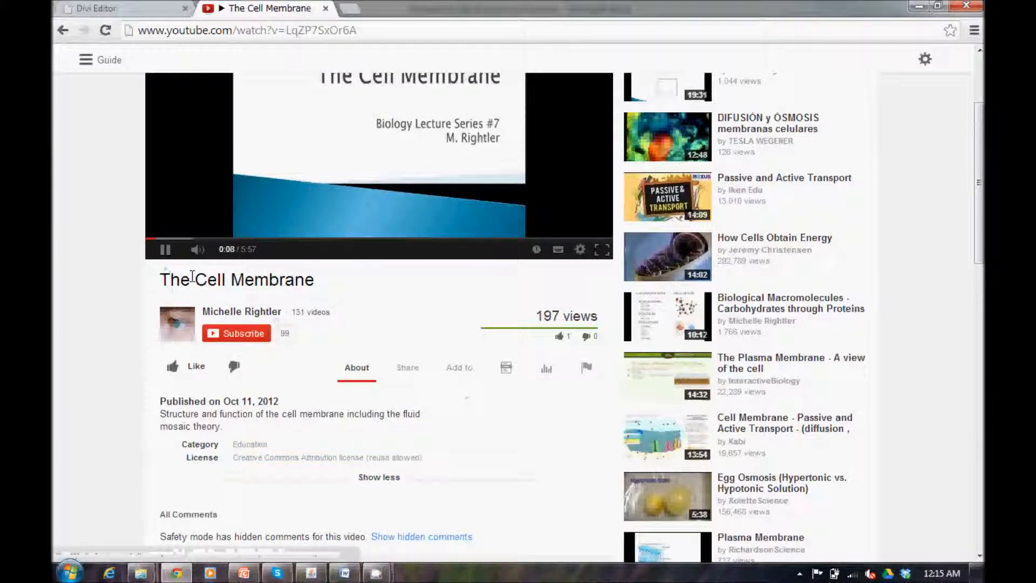
left_click_drag(306, 276, 133, 292)
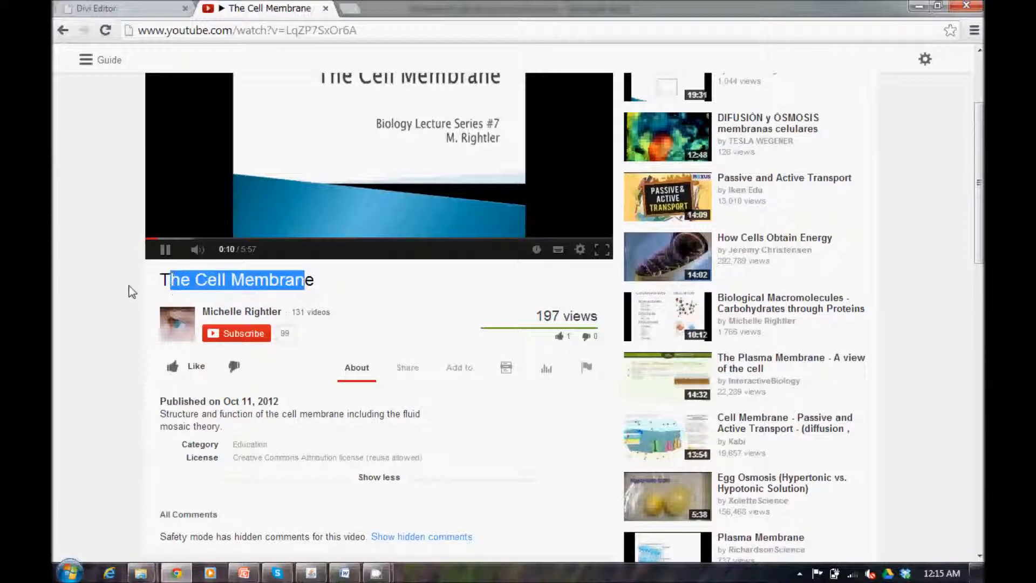
left_click(113, 291)
left_click(160, 249)
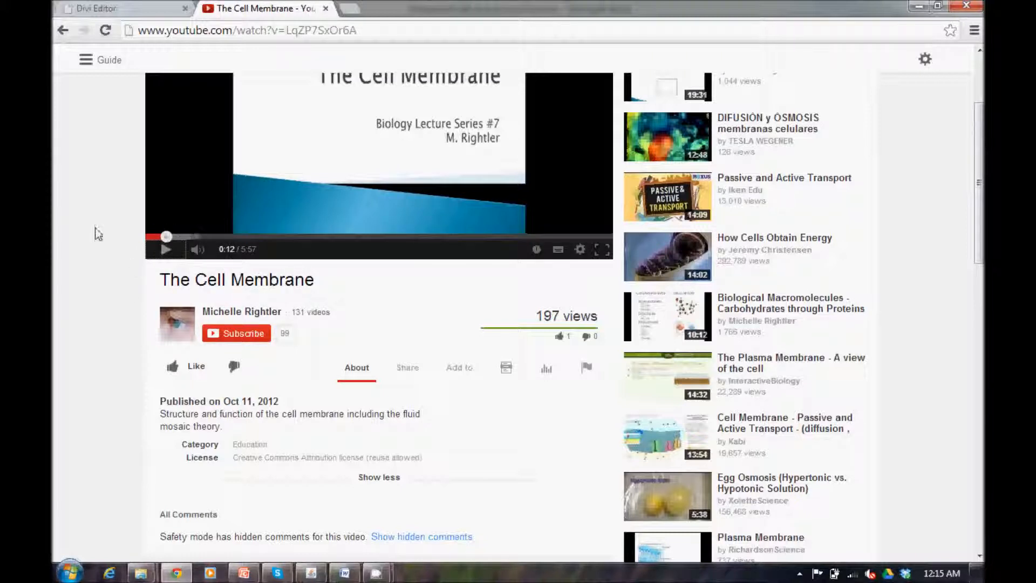
- Open keepvid.com in a new browser tab
left_click(354, 9)
type("k")
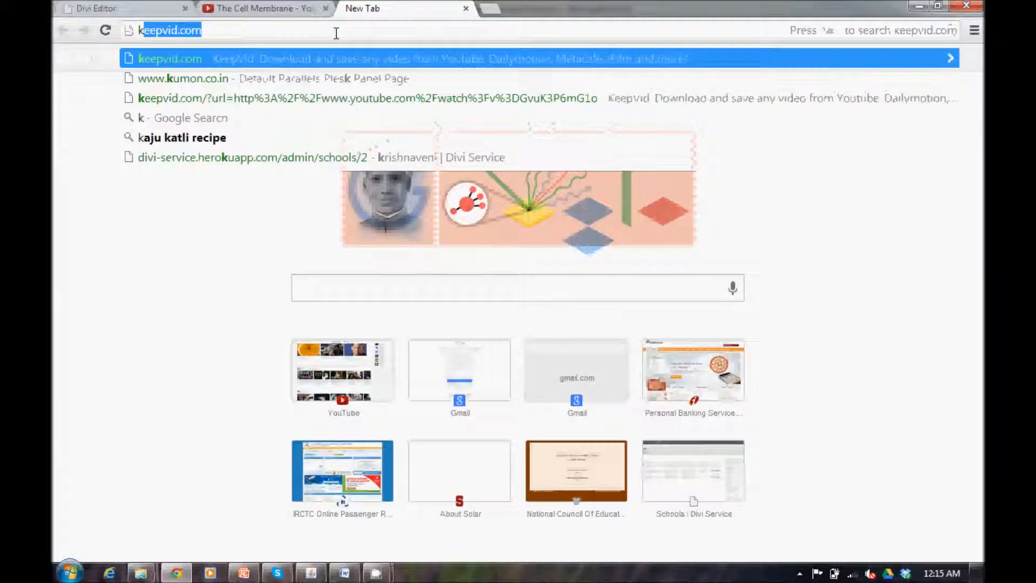
type("eepvid.com")
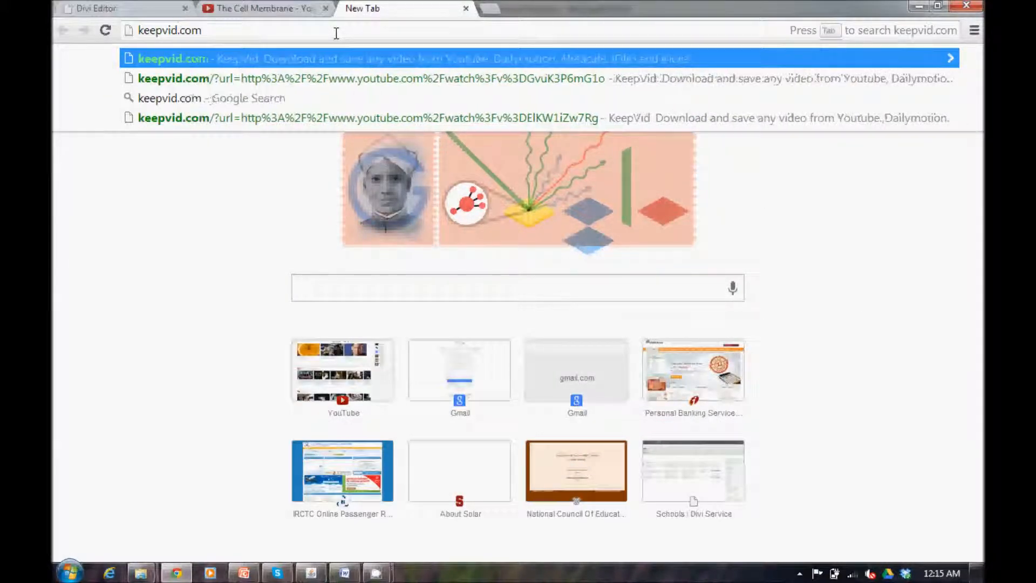
key("Return")
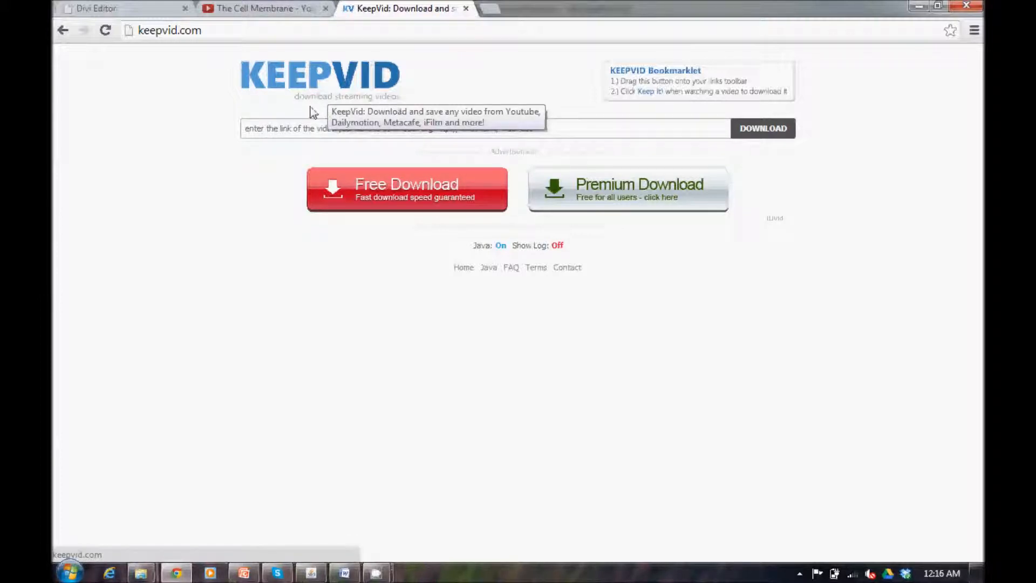
- Copy the address of the Cell Membrane video page into KeepVid's link field and request its download options
left_click(252, 8)
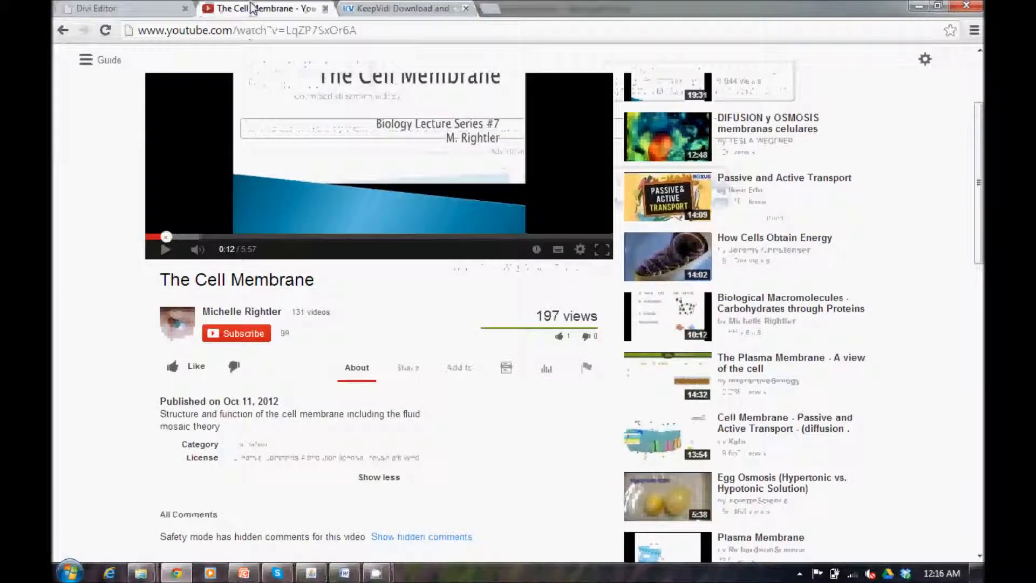
left_click(287, 31)
right_click(287, 35)
left_click(308, 63)
left_click(385, 9)
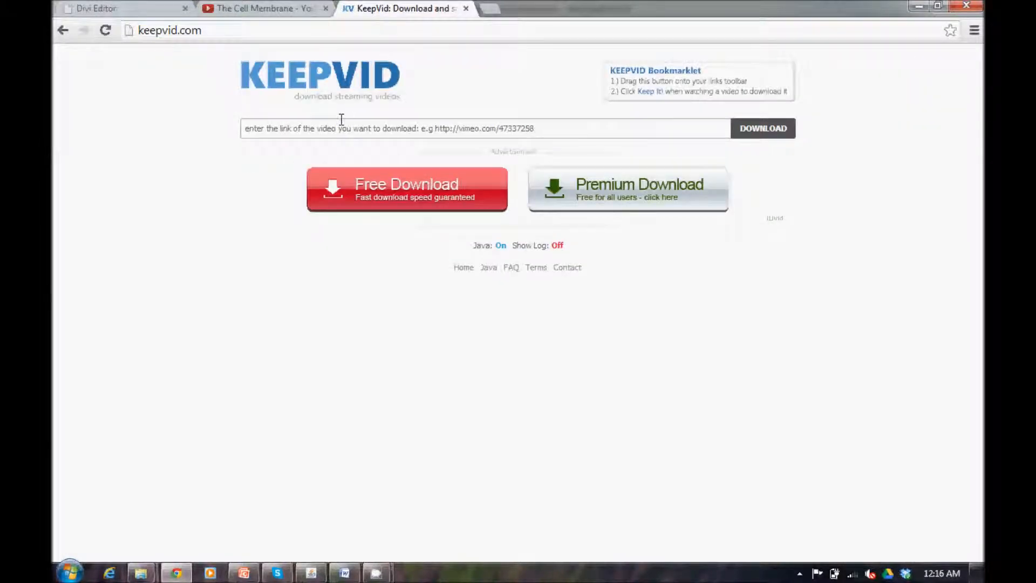
left_click(306, 127)
right_click(306, 127)
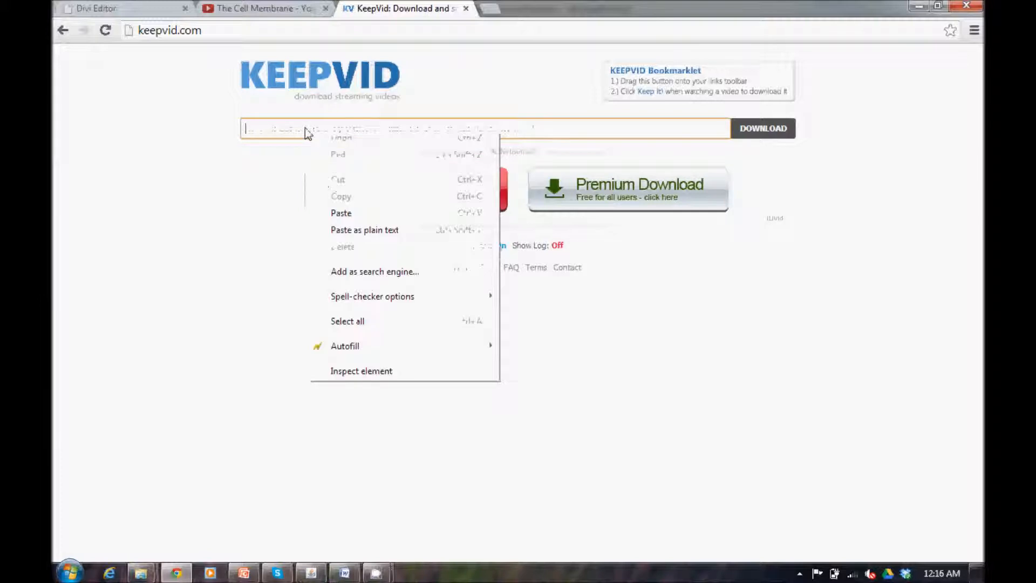
left_click(341, 214)
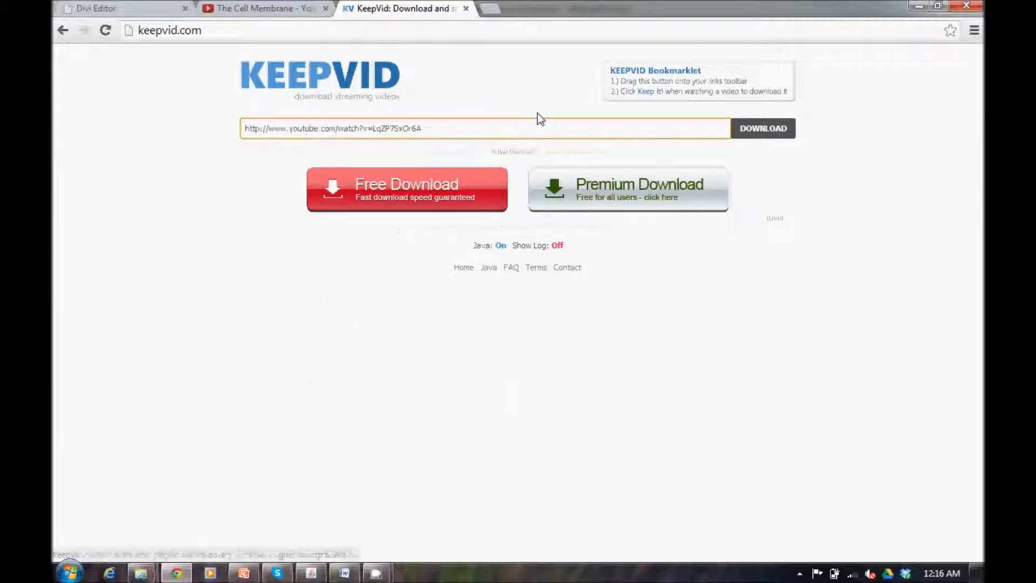
left_click(759, 135)
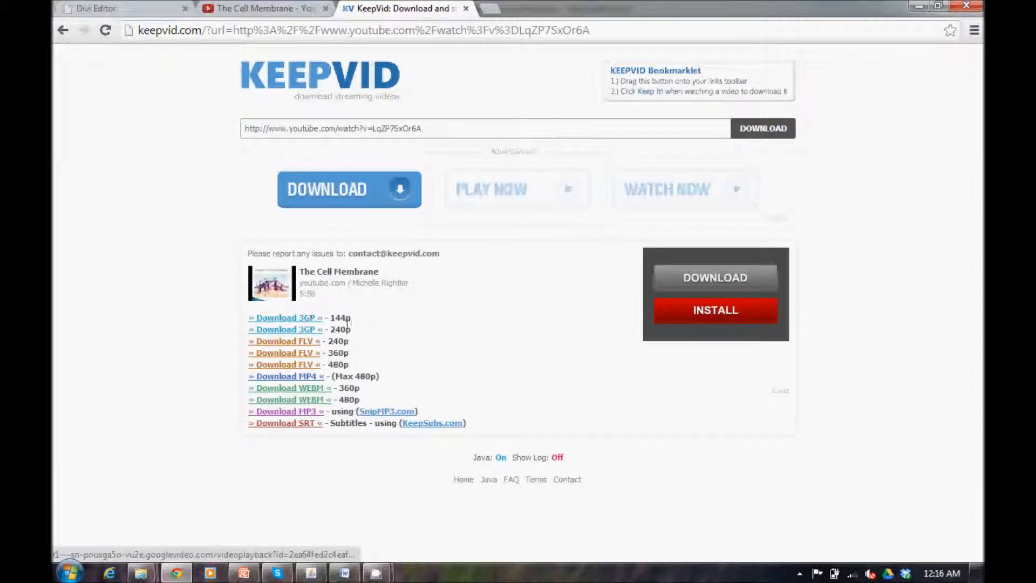
- Download the video in MP4 format (Max 480p)
left_click_drag(381, 378, 349, 378)
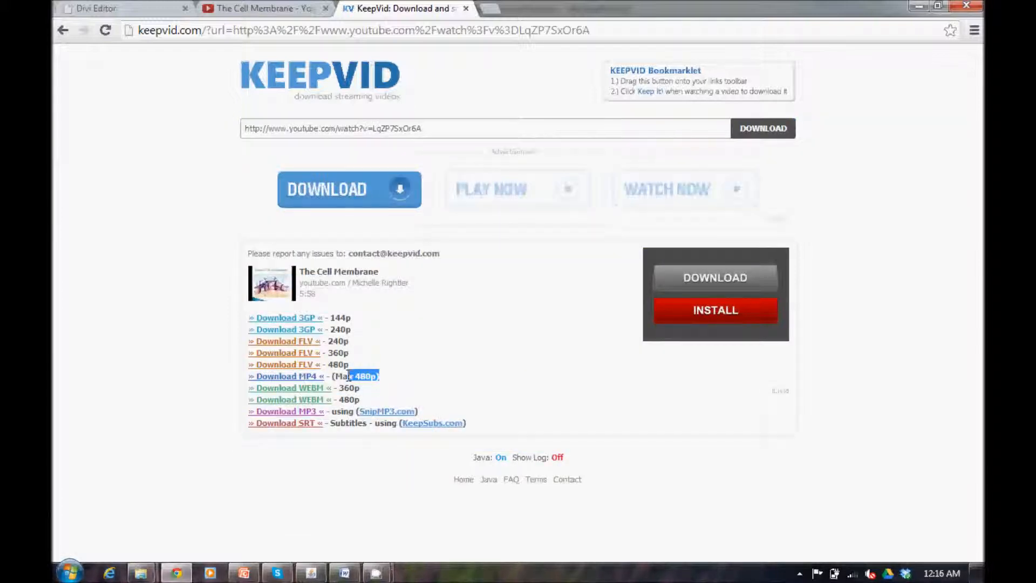
left_click(223, 378)
left_click(274, 377)
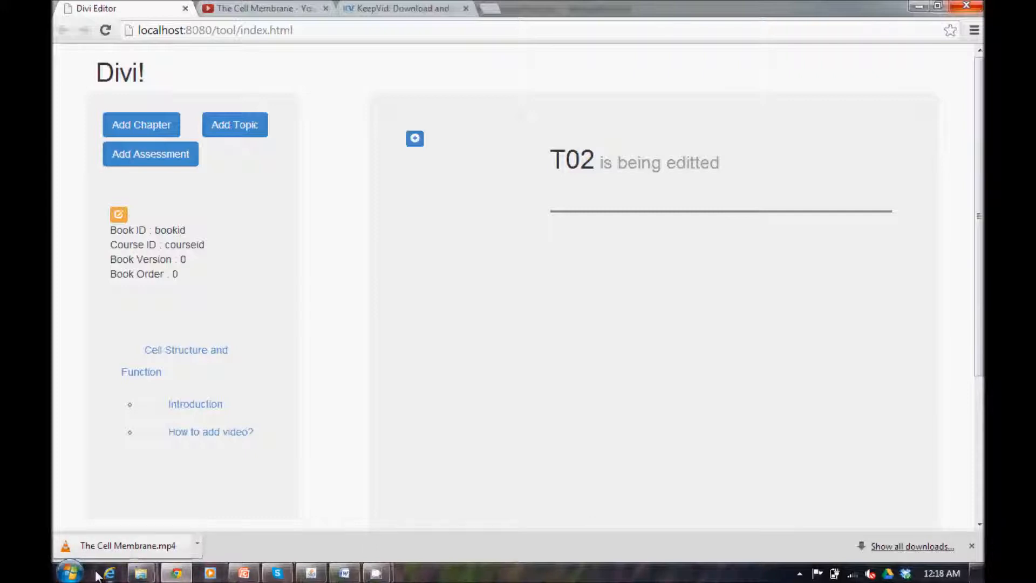
- Play the downloaded The Cell Membrane video from the Downloads folder and skip through it to check its content
left_click(70, 572)
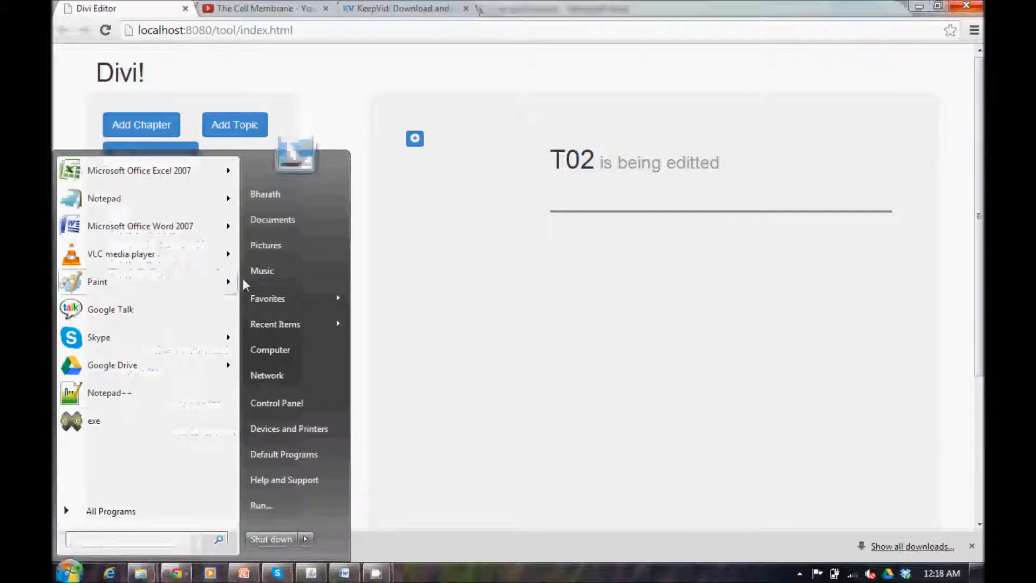
left_click(290, 233)
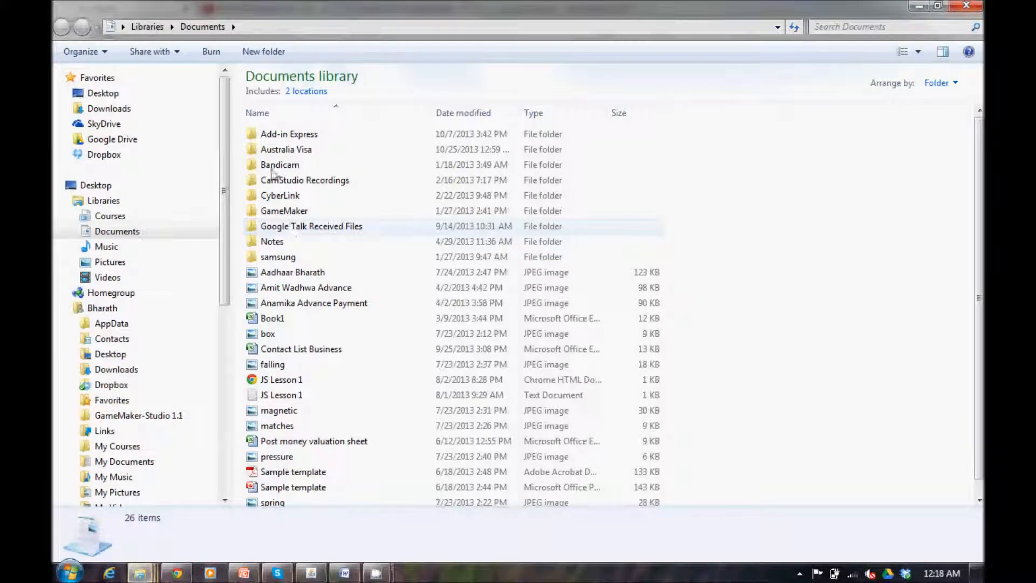
left_click(111, 108)
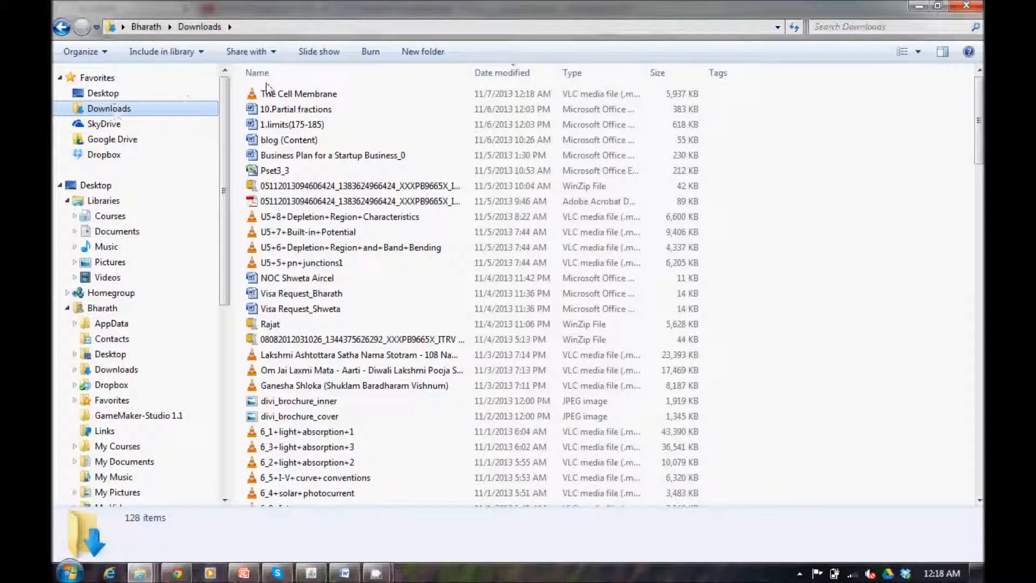
left_click(273, 96)
double_click(276, 95)
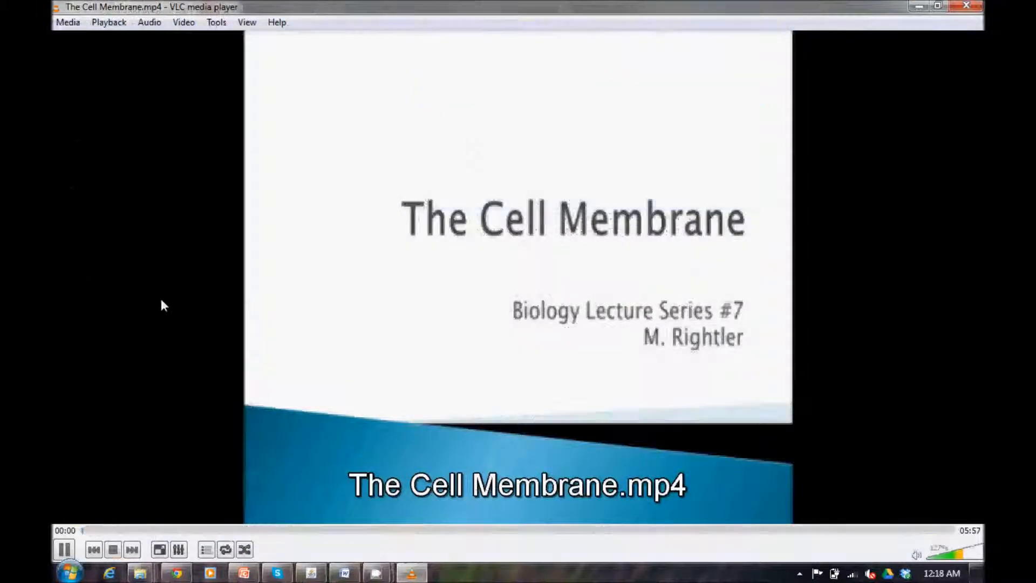
left_click(190, 530)
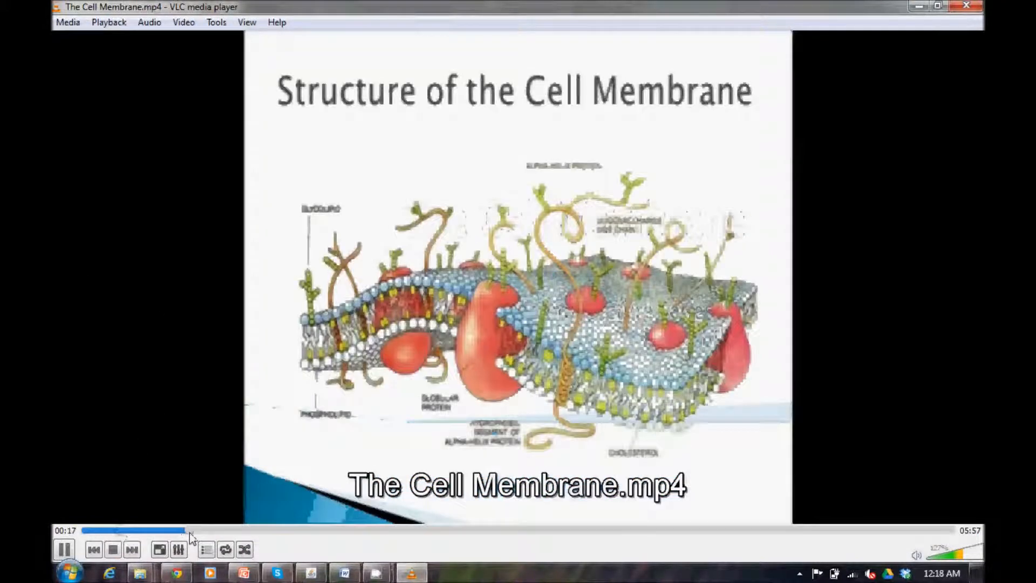
left_click(261, 530)
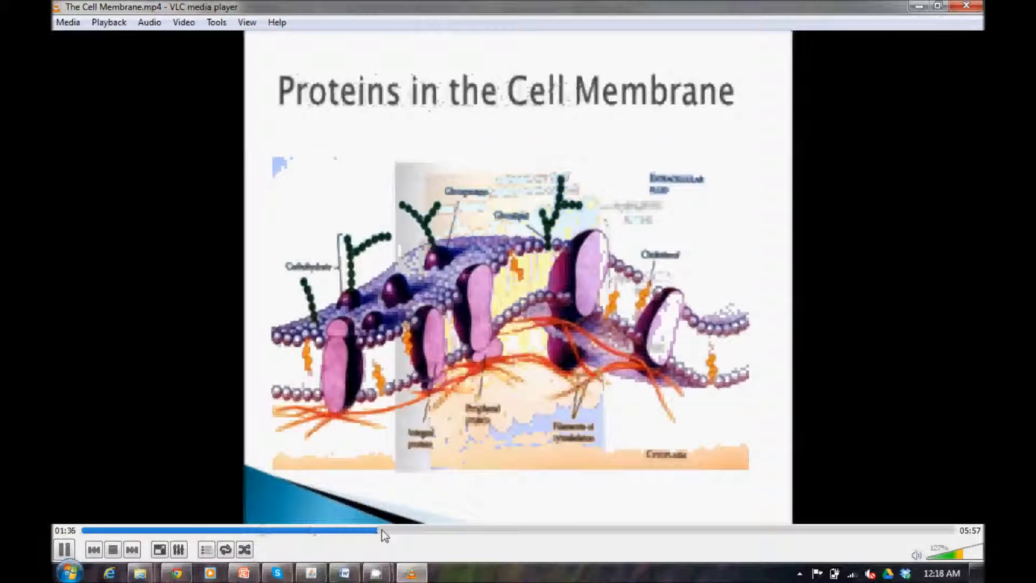
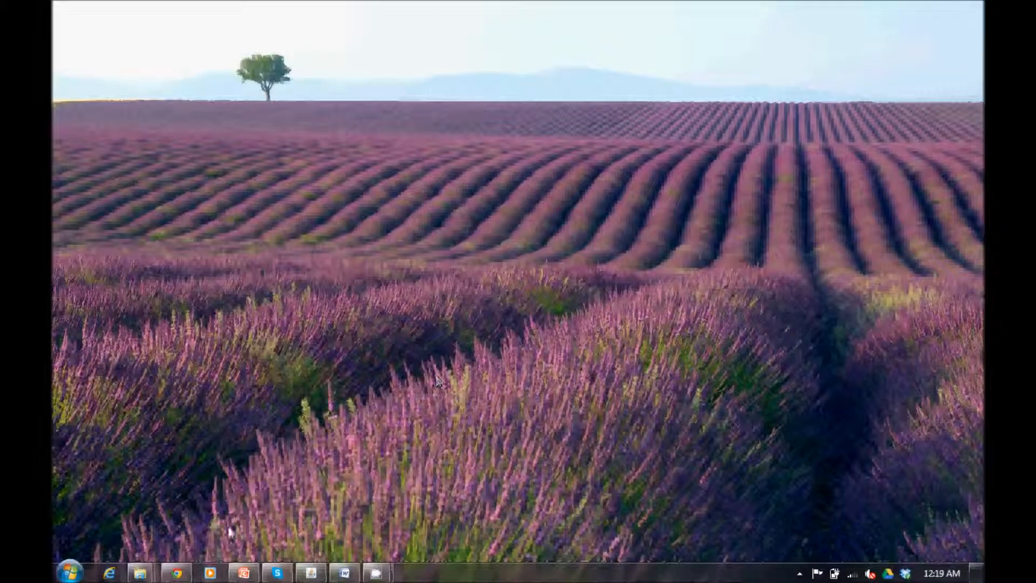
- Switch to the Divi Editor in Chrome and start inserting a video into topic T02
left_click(185, 576)
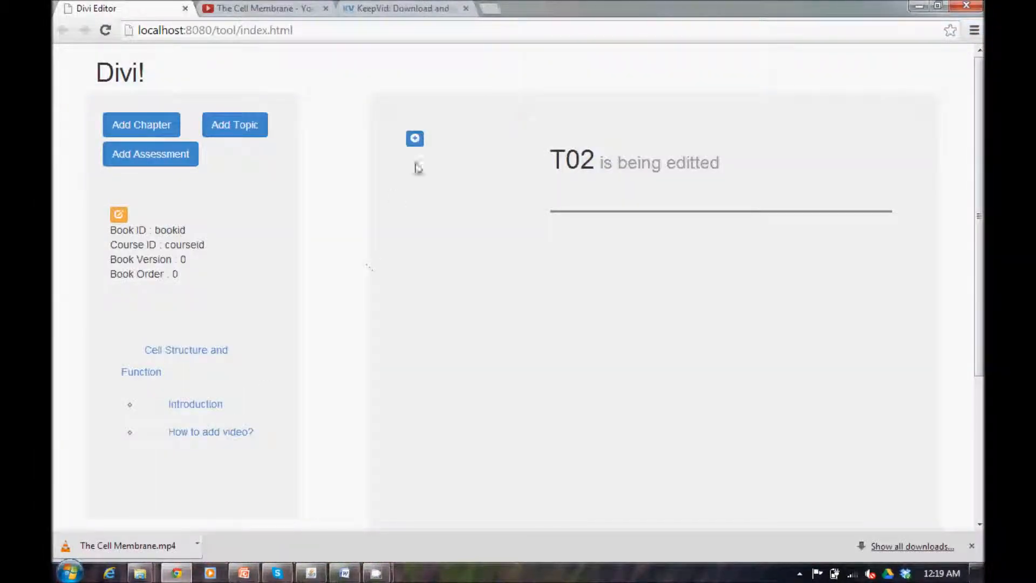
left_click(417, 141)
left_click(415, 300)
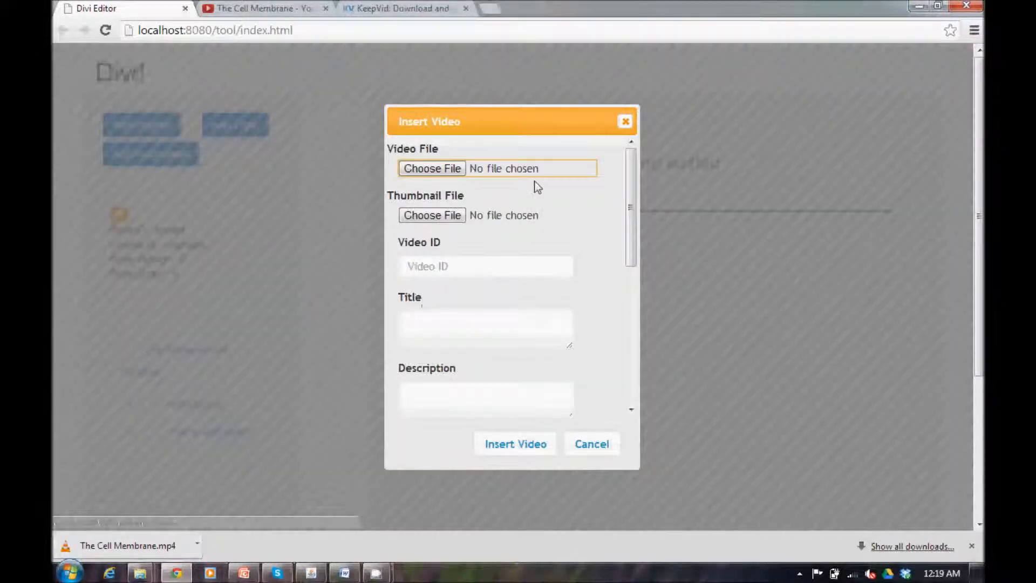
left_click_drag(396, 149, 434, 150)
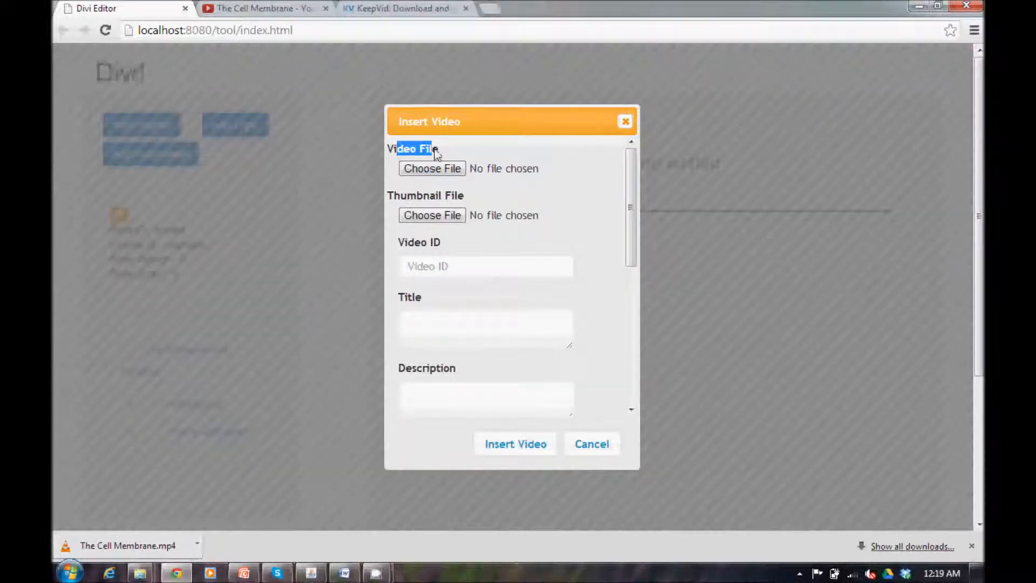
left_click(436, 165)
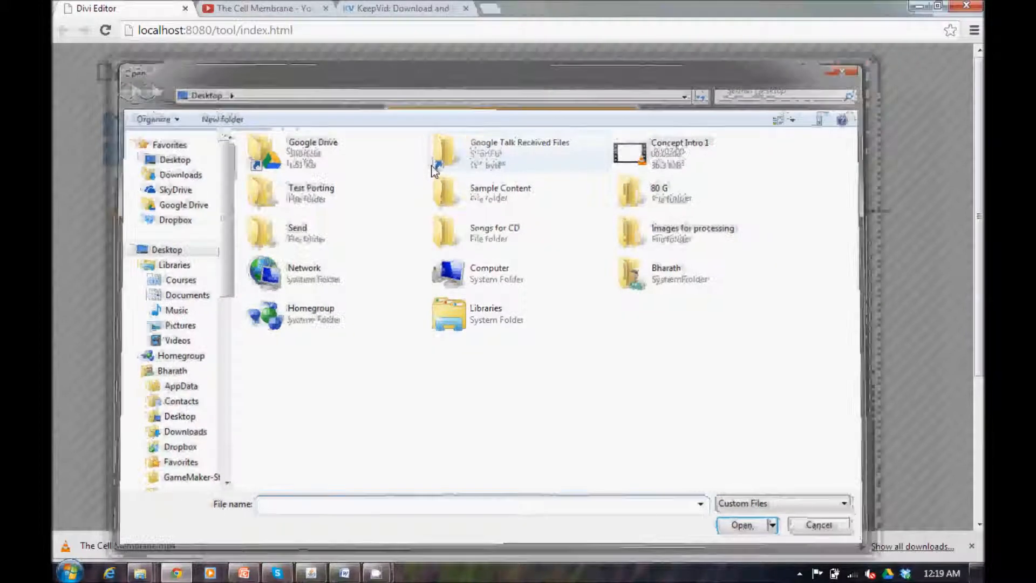
key("Escape")
left_click(478, 201)
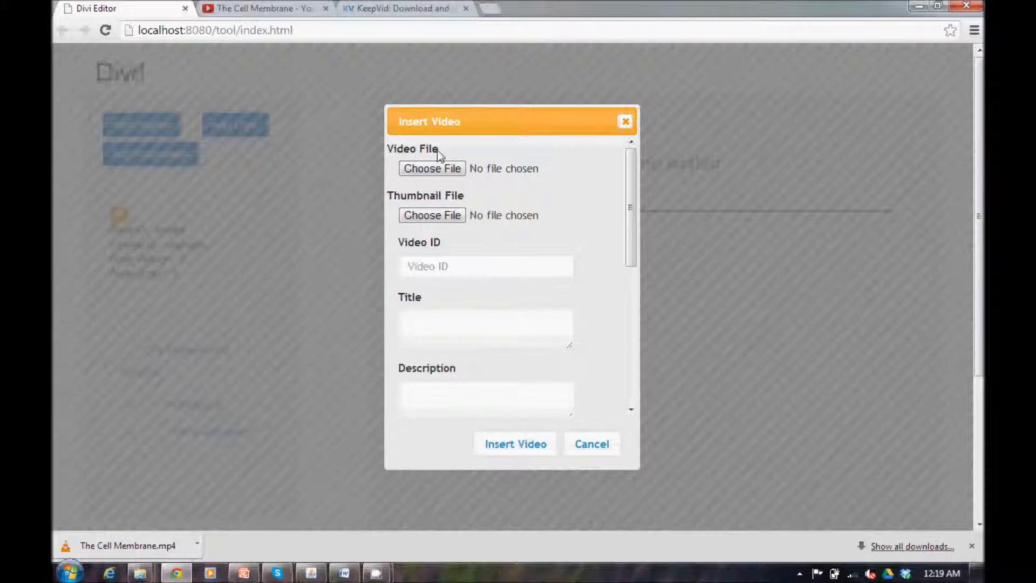
- Choose The Cell Membrane video from the Downloads folder as the video file
left_click(432, 169)
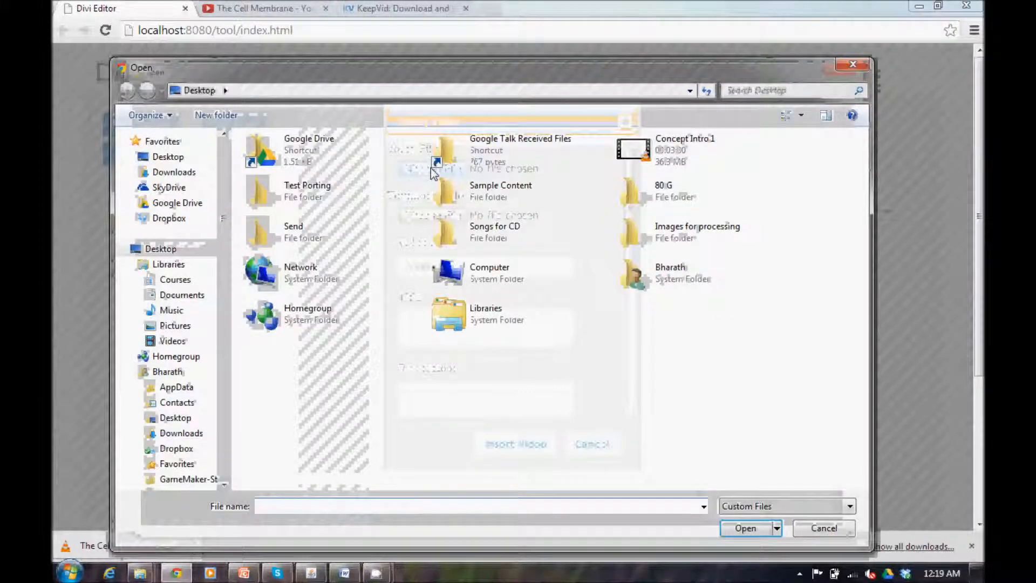
left_click(171, 172)
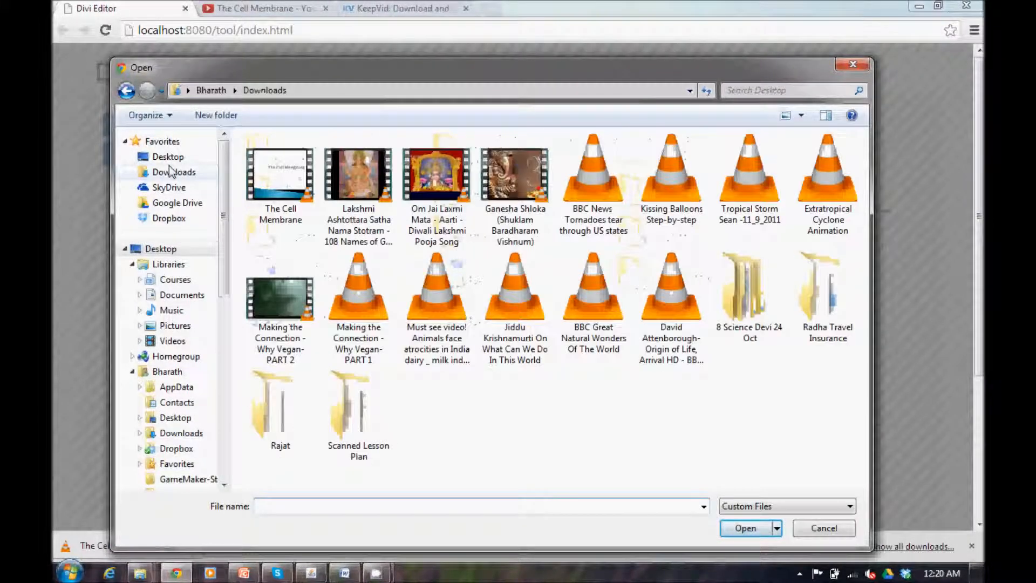
left_click(285, 178)
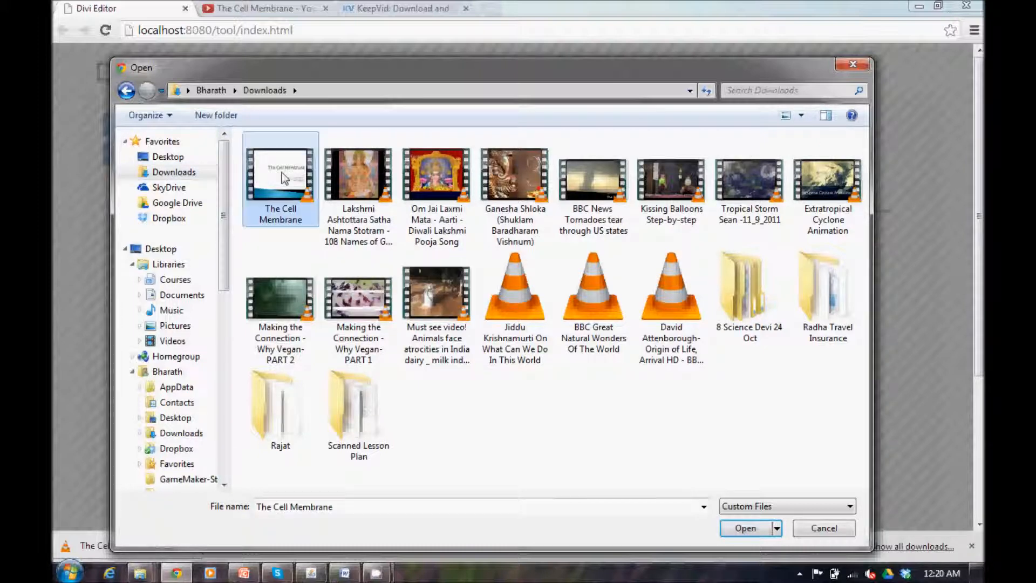
left_click(744, 528)
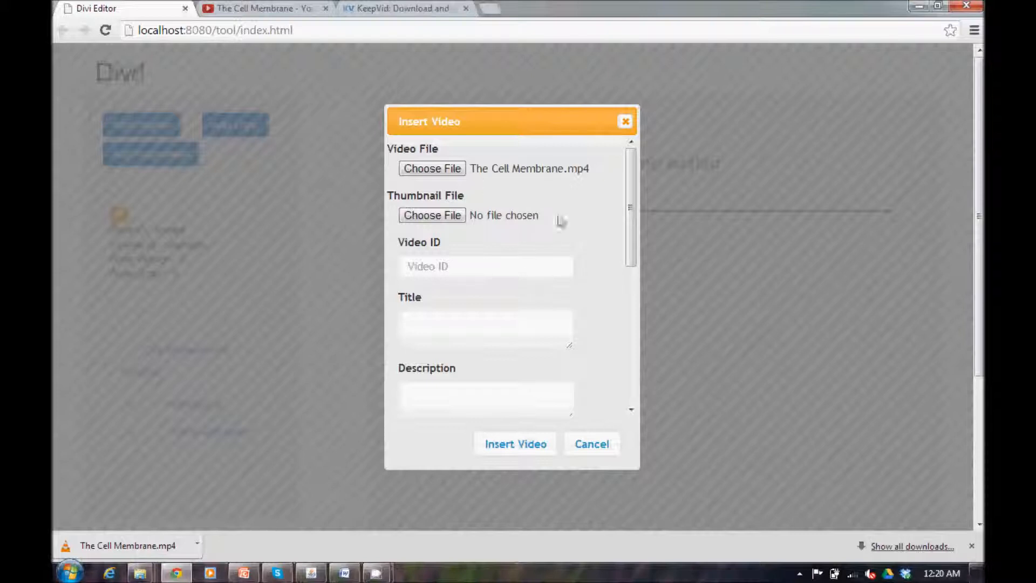
- Choose the "thumbnail test" image from the Desktop as the thumbnail file
left_click(423, 216)
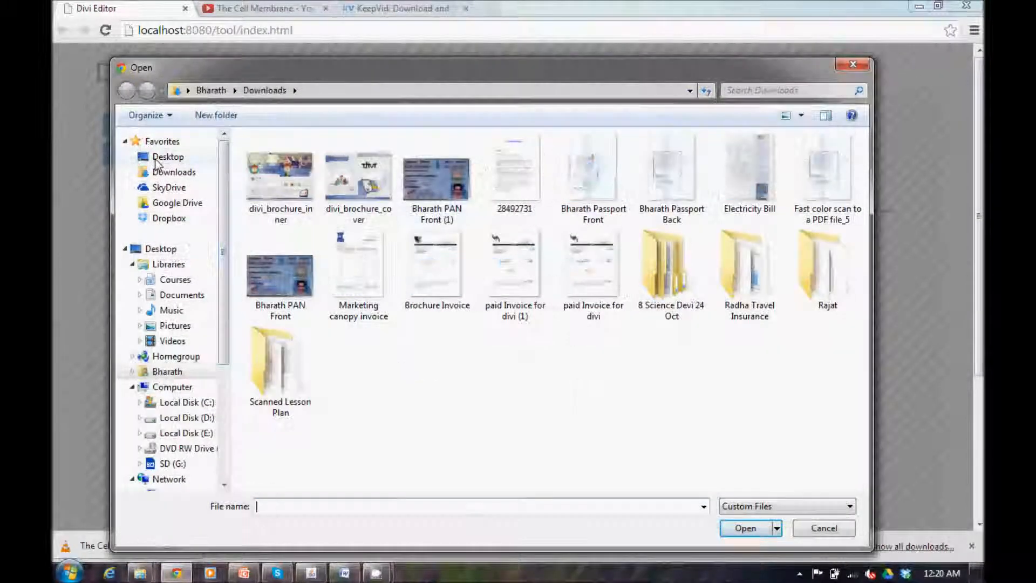
left_click(167, 157)
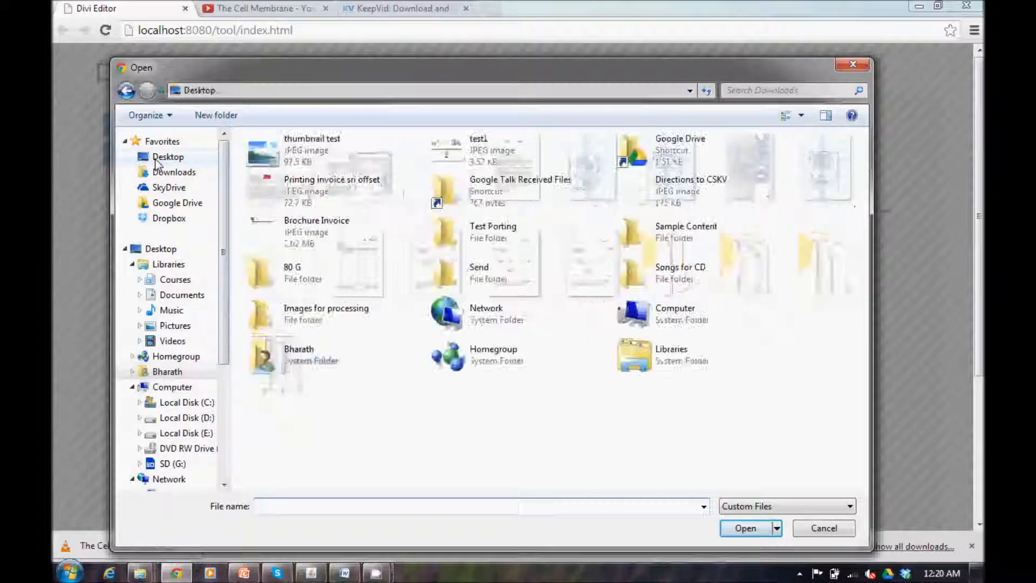
left_click(285, 146)
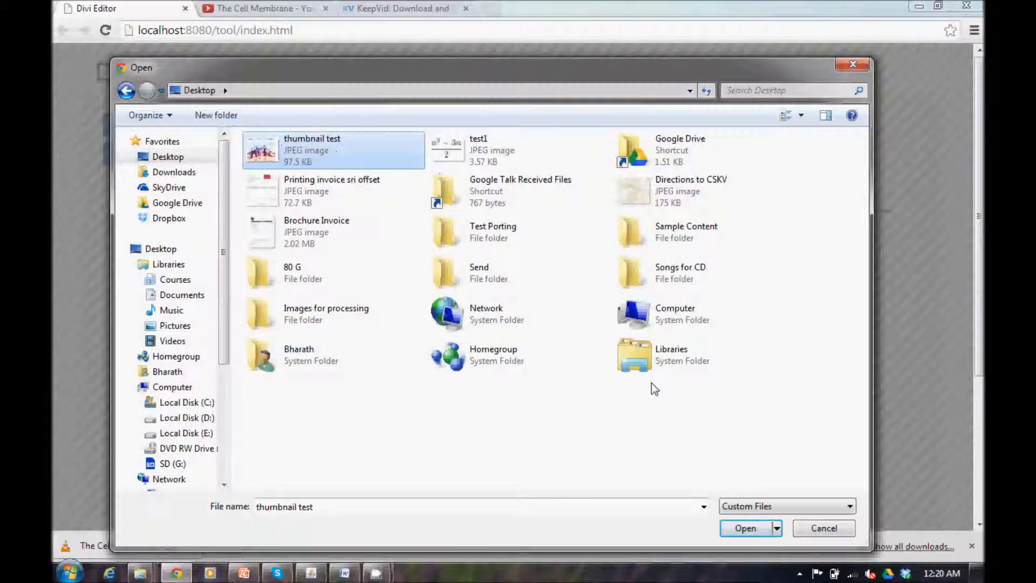
left_click(734, 526)
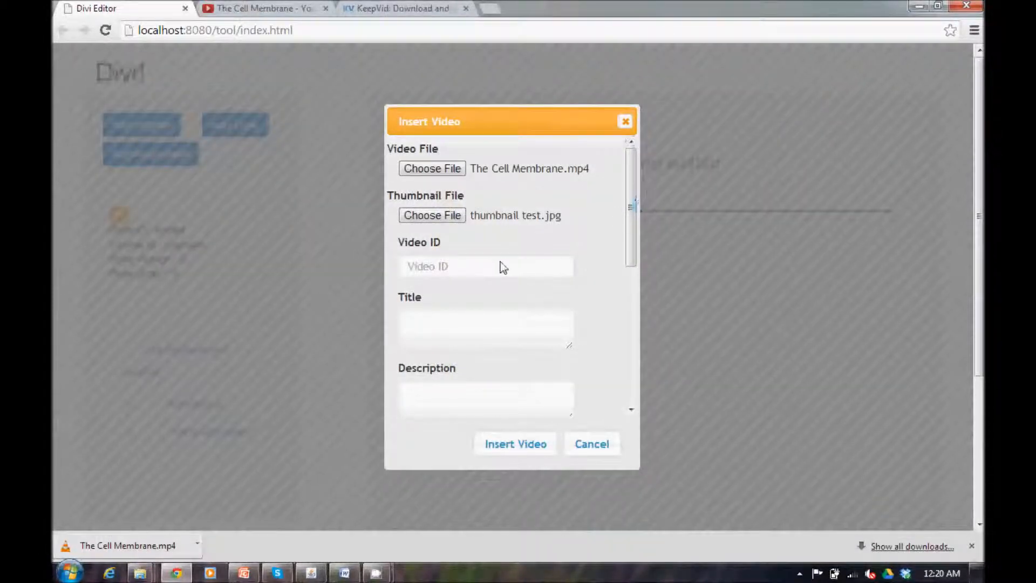
- Set the video ID to V01 and the title to "The Cell Membrane", matching the YouTube page
type("V0")
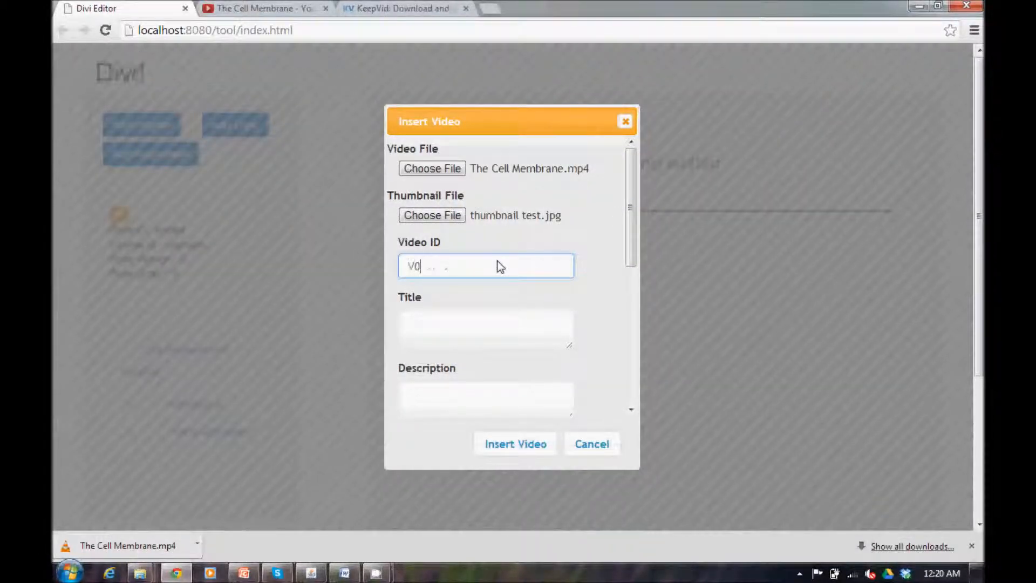
type("1")
left_click(460, 334)
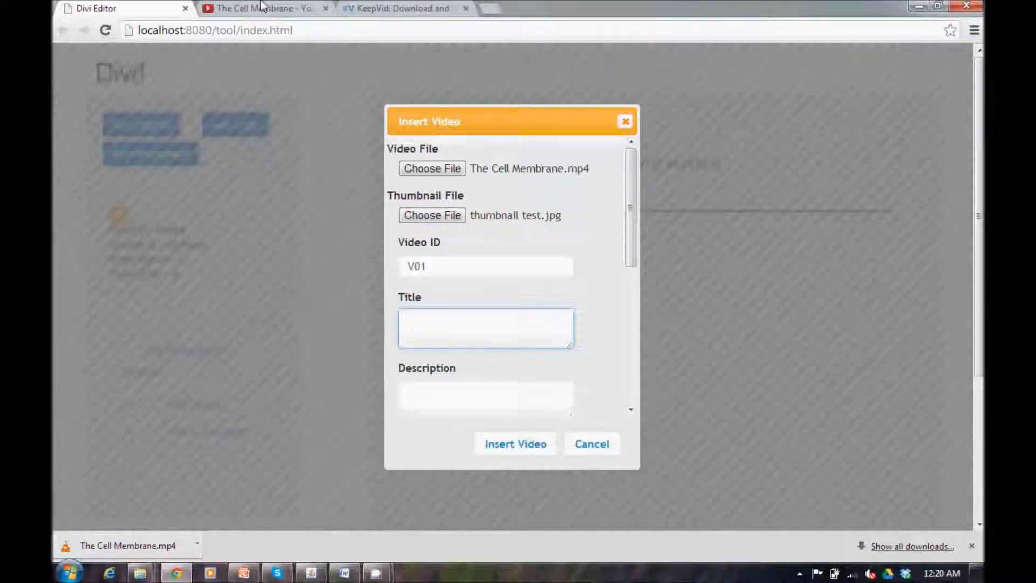
left_click(262, 7)
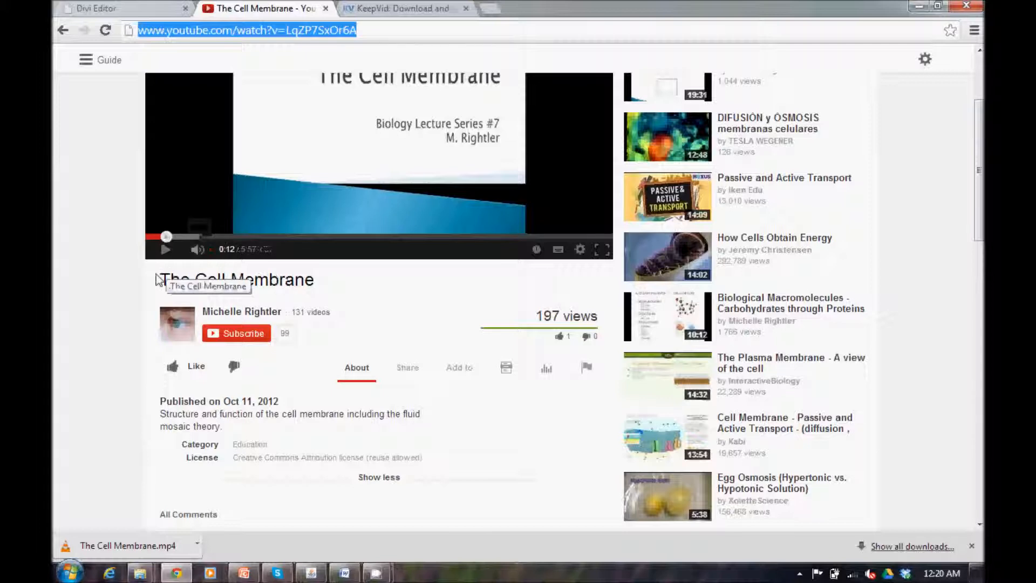
left_click(140, 7)
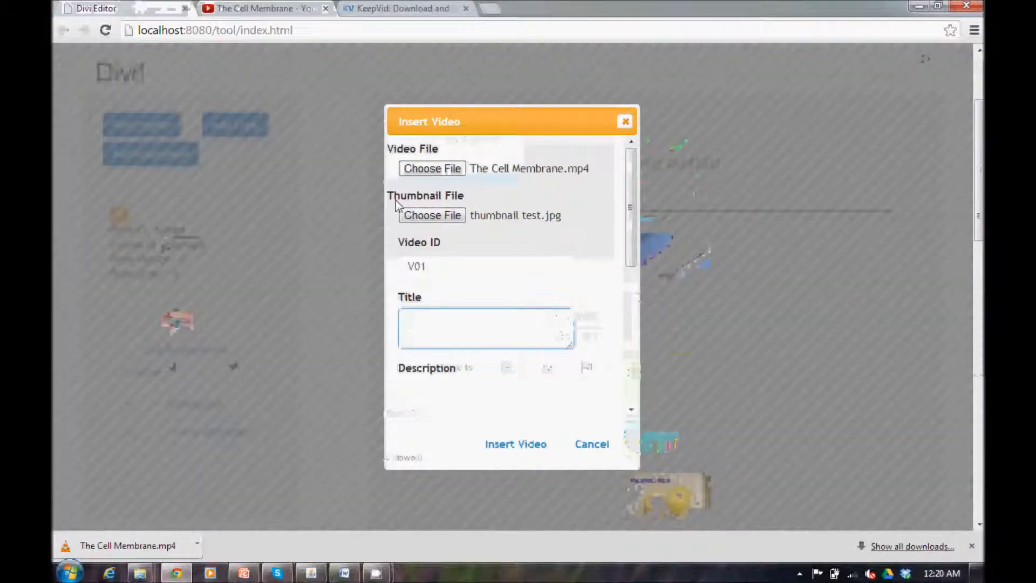
type("The Cell Membrane")
- Fill the description with the YouTube page's text "Structure and function of the cell membrane including the fluid mosaic theory"
left_click(481, 413)
left_click_drag(626, 211, 634, 259)
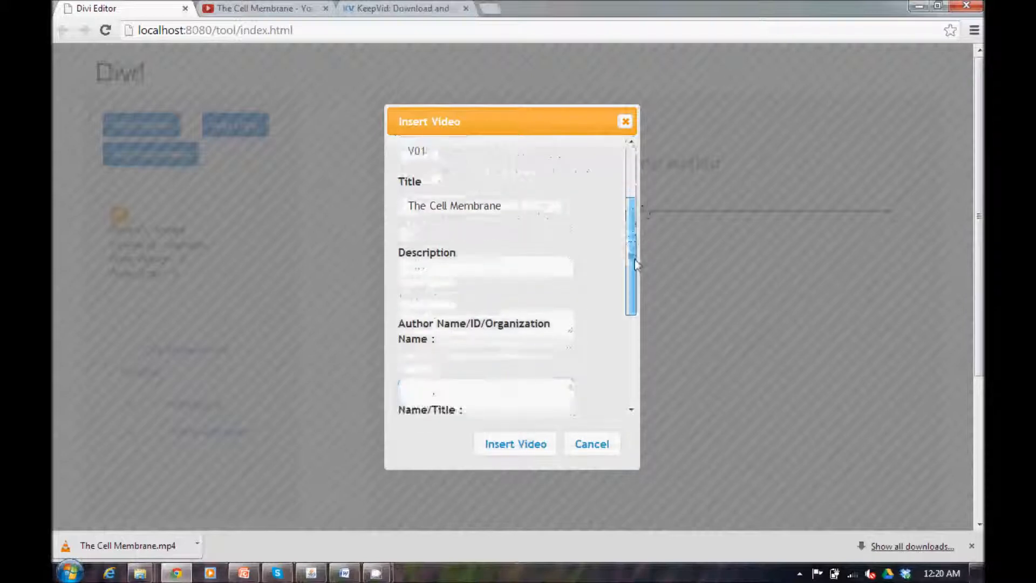
key("ctrl+Tab")
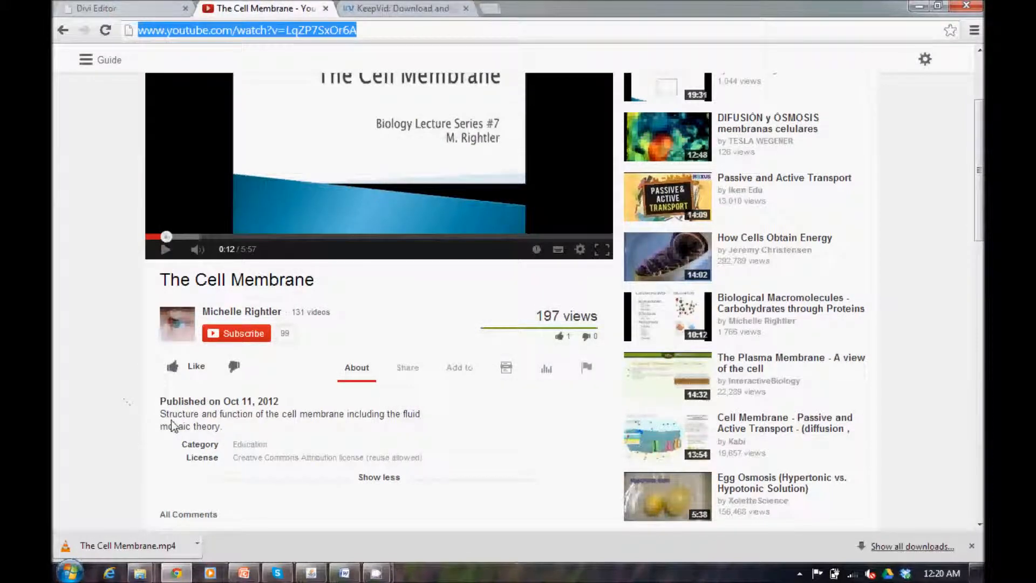
left_click_drag(161, 419, 219, 429)
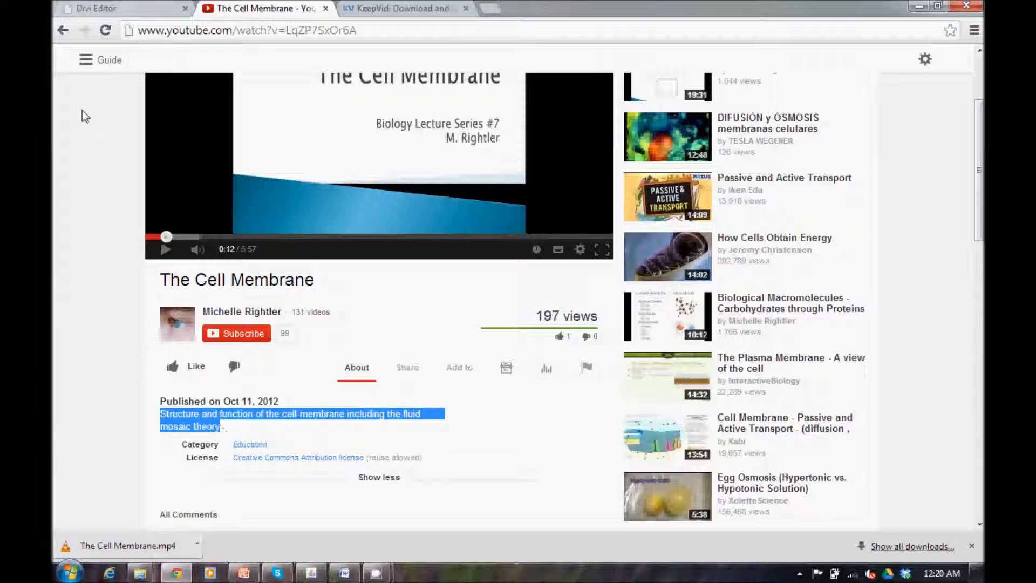
left_click(108, 8)
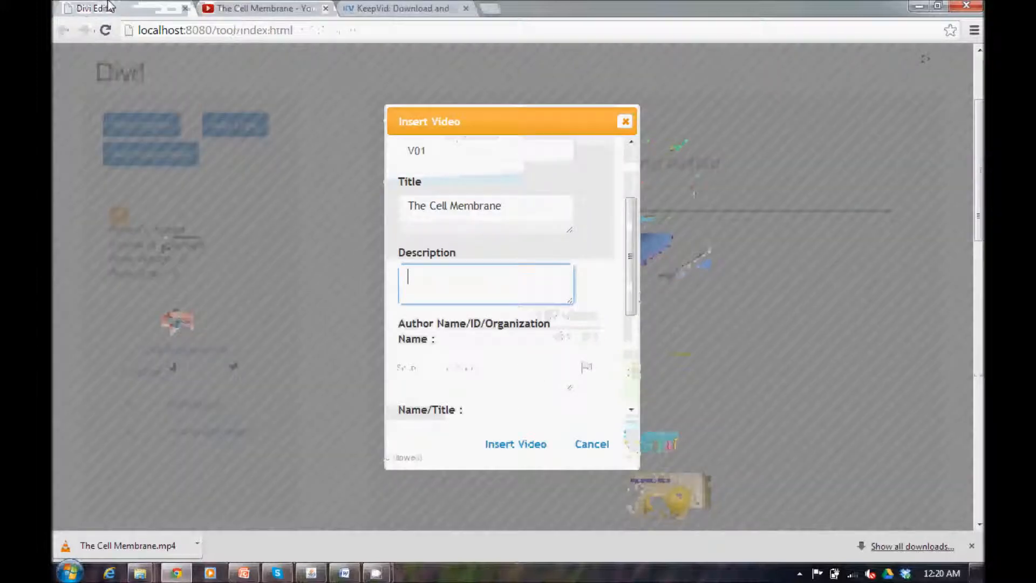
type("Structure and function of the cell membrane including the fluid mosaic theory")
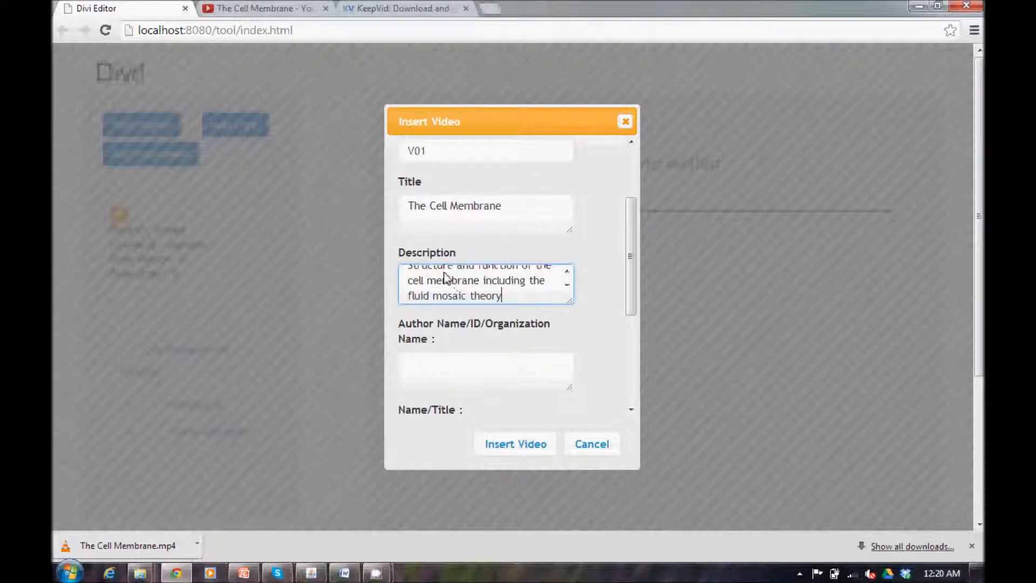
key("ctrl+Home")
key("ctrl+End")
- Enter the YouTube uploader's full name followed by ", Youtube" as the author/organization name
left_click(451, 375)
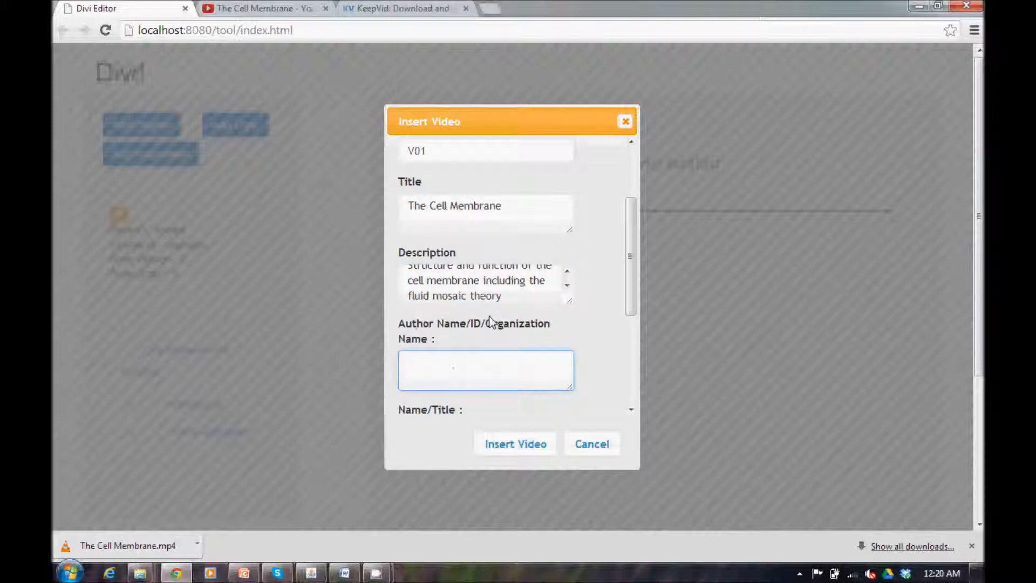
left_click(260, 8)
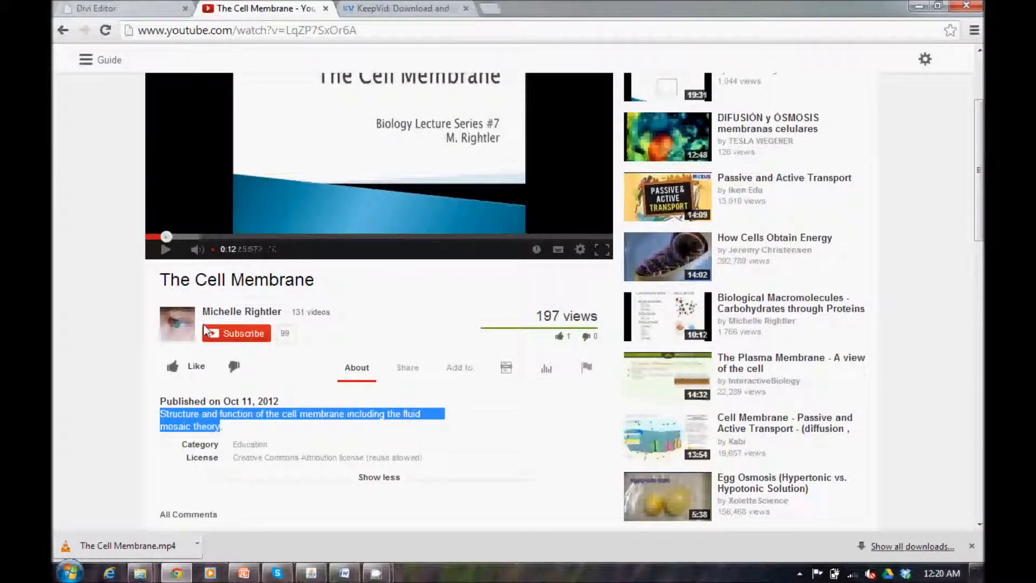
mouse_move(280, 314)
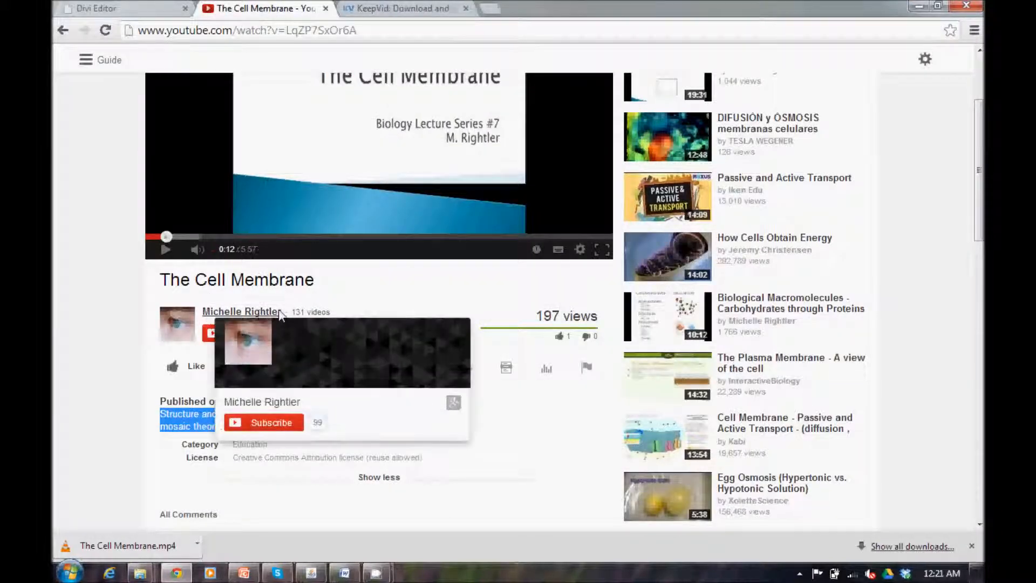
left_click(128, 10)
type("Mic")
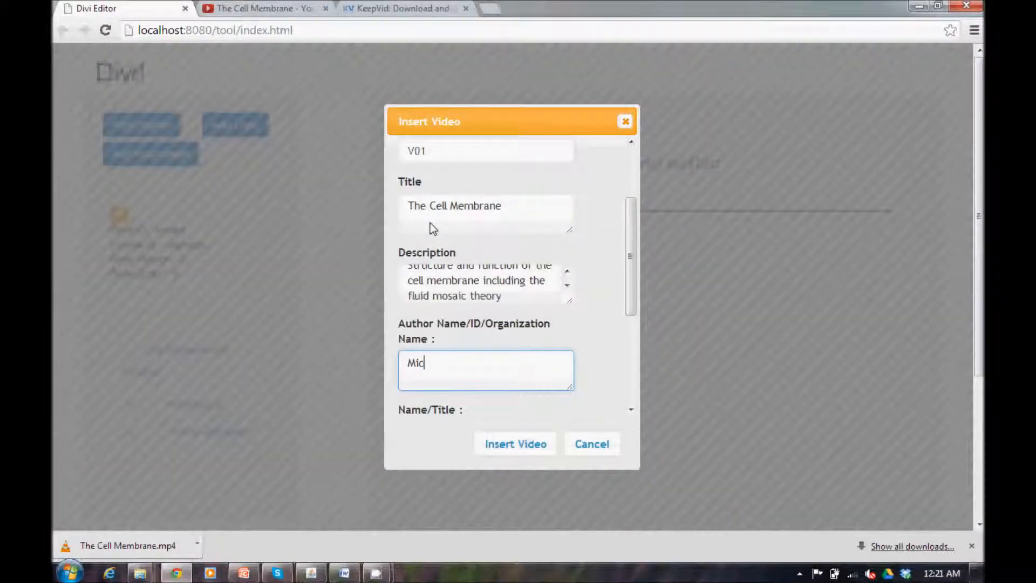
type("helle Rightler, Youtube")
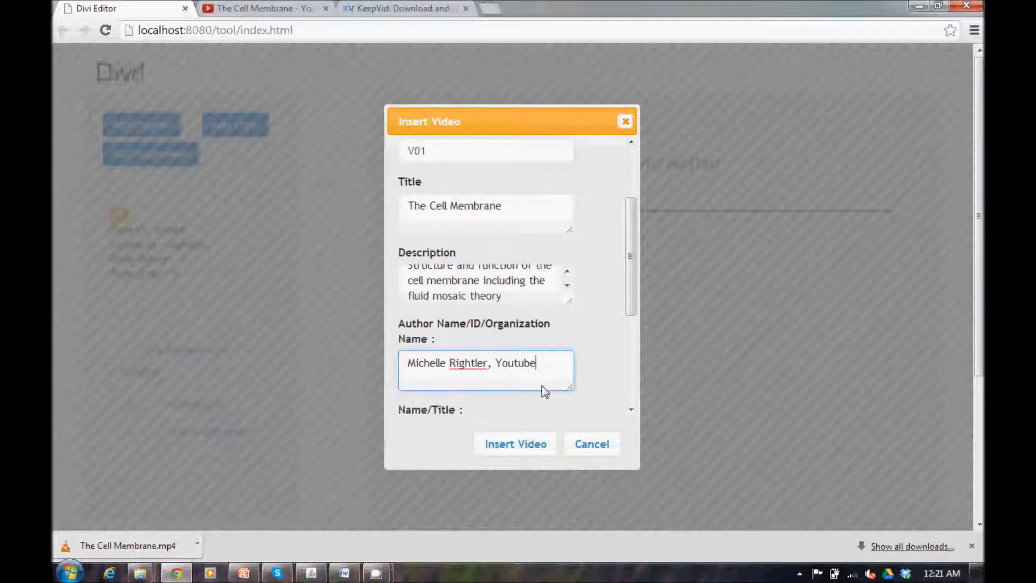
- Enter "The Cell Membrane" as the Name/Title in the video's attribution details
left_click_drag(630, 284, 630, 333)
left_click(467, 331)
type("T")
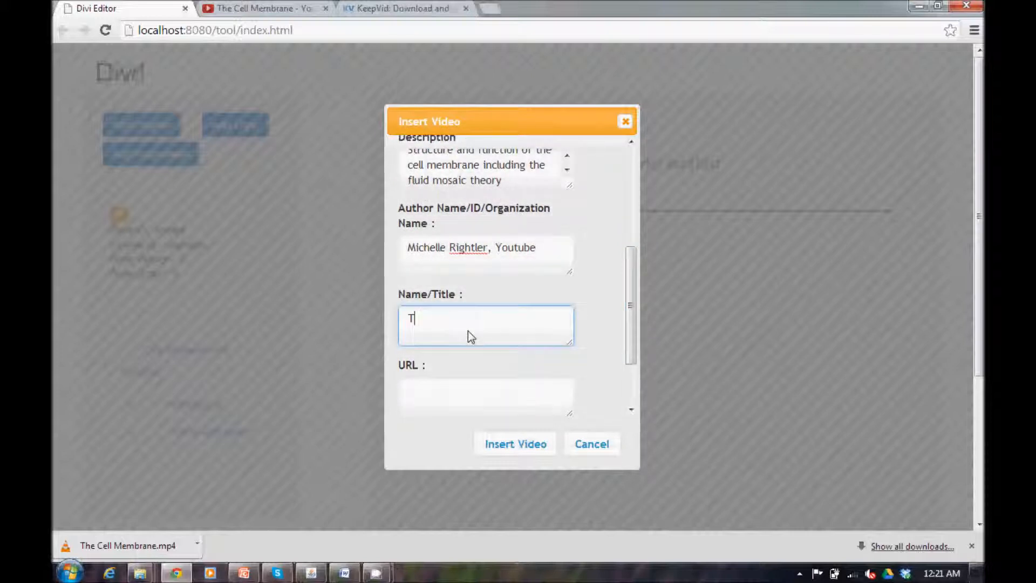
type("he Cell Membrane")
left_click(280, 7)
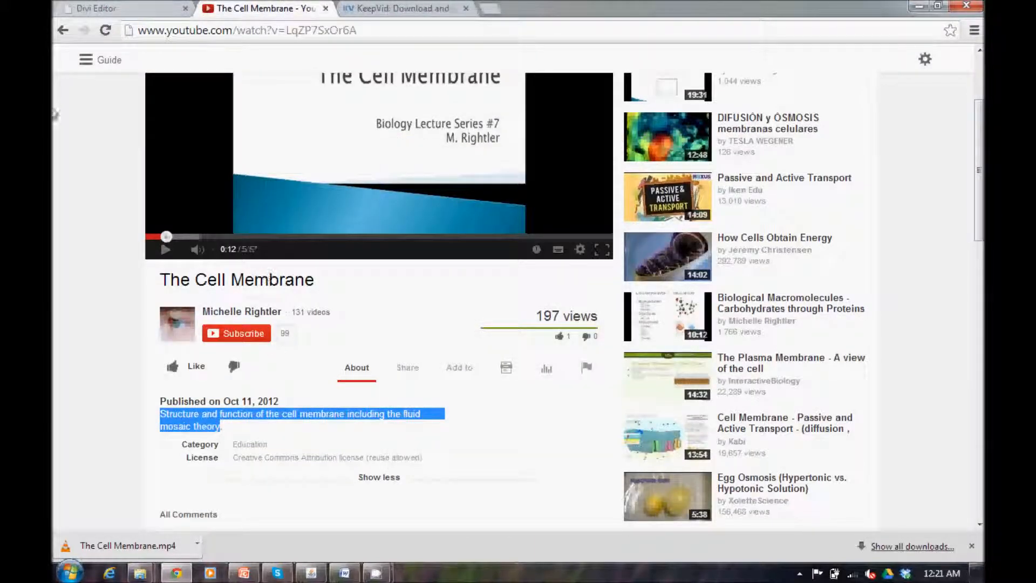
left_click(89, 8)
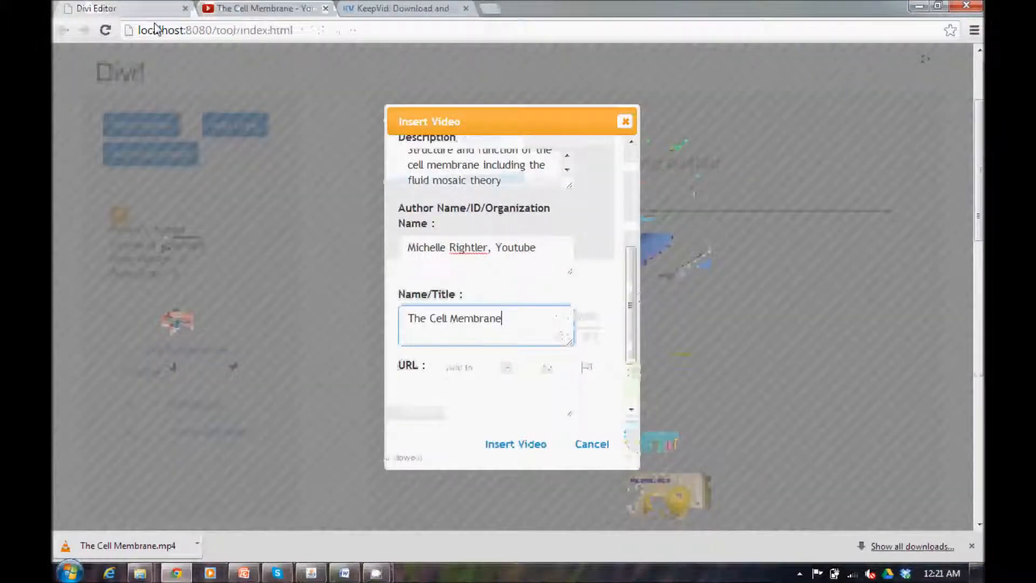
- Copy the address of the Cell Membrane YouTube page into the URL field and insert the video into the topic
left_click(512, 390)
left_click(218, 7)
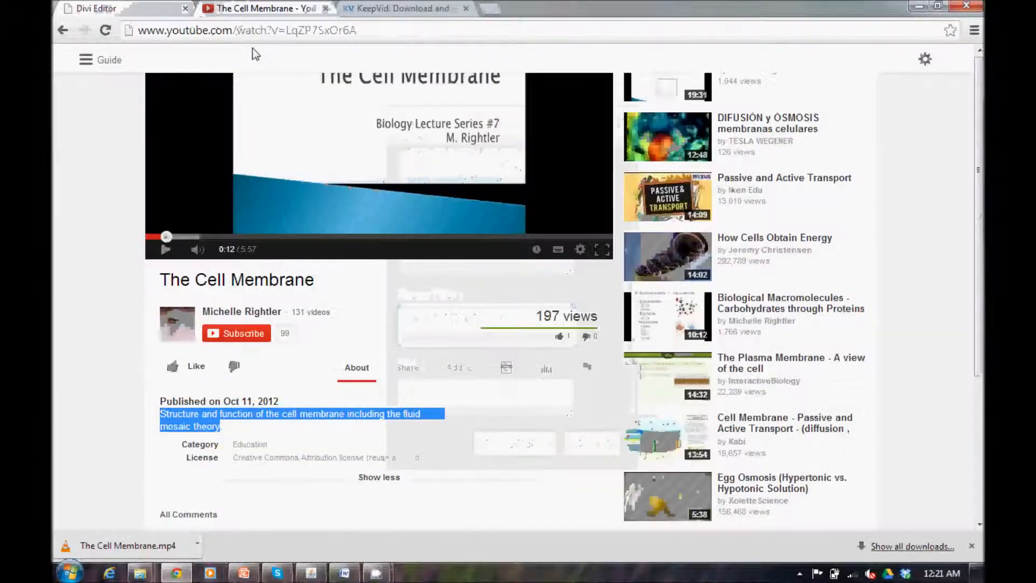
left_click(266, 31)
key("ctrl+c")
left_click(145, 7)
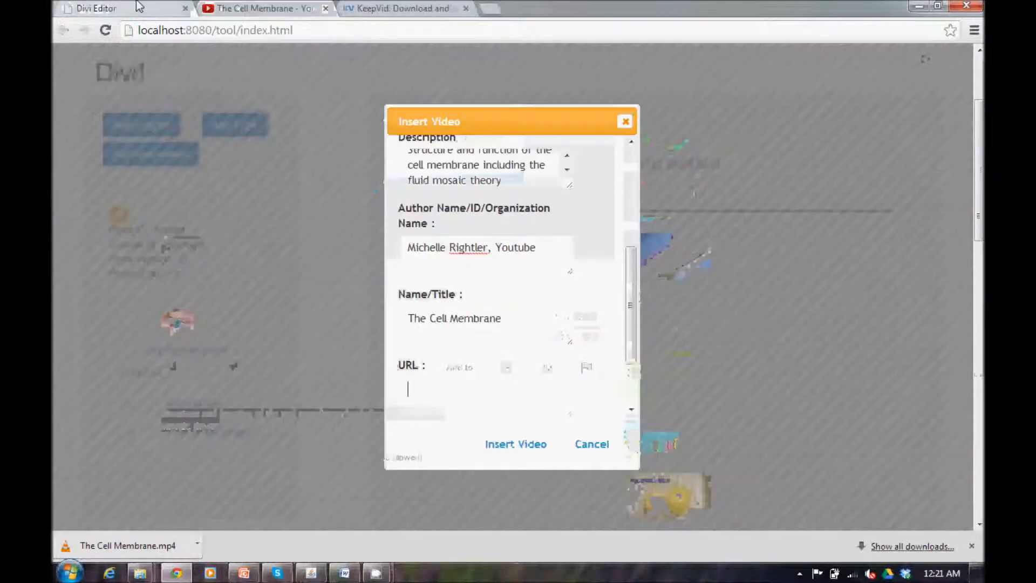
key("ctrl+v")
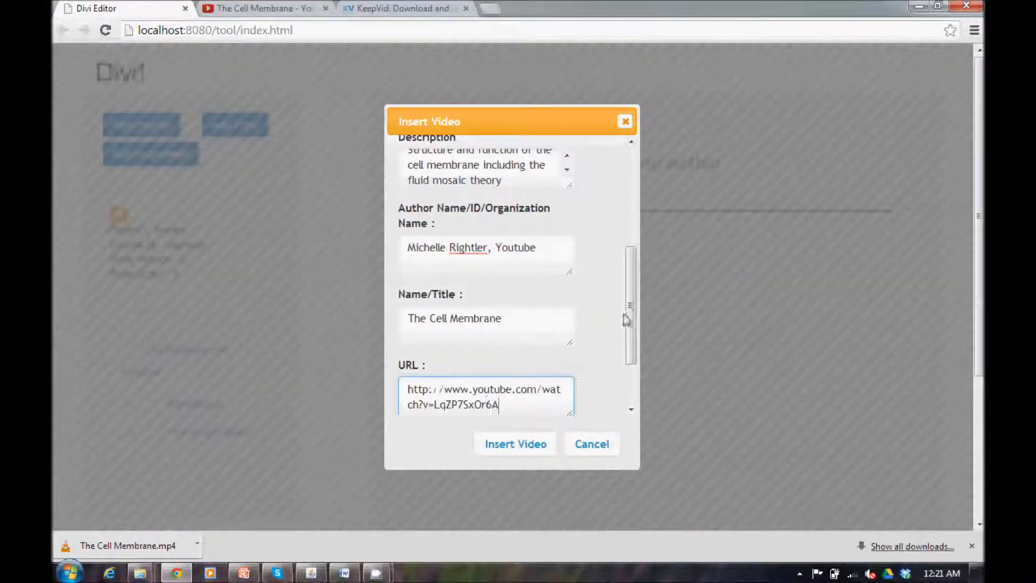
scroll(593, 412, "down", 3)
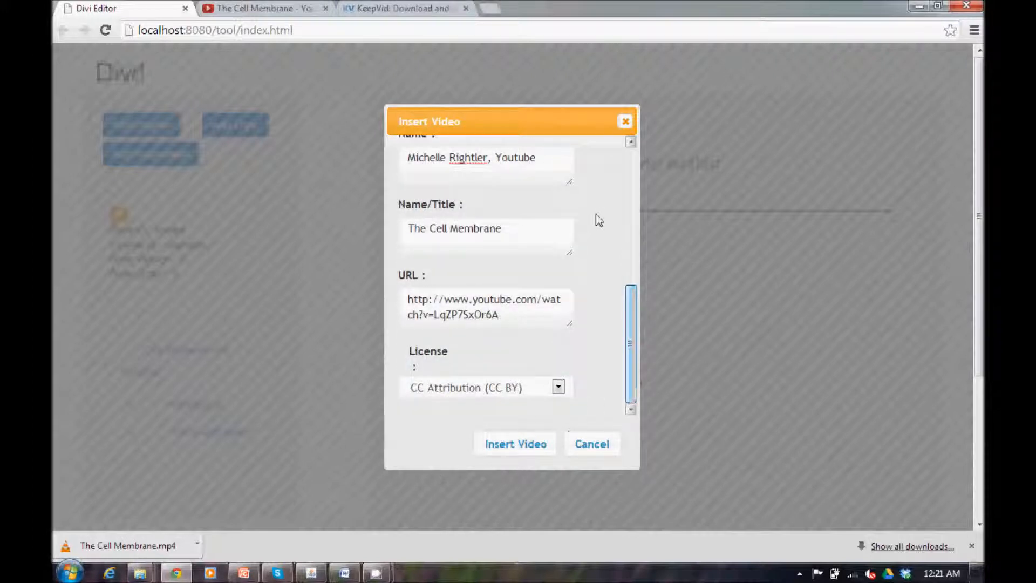
left_click(526, 445)
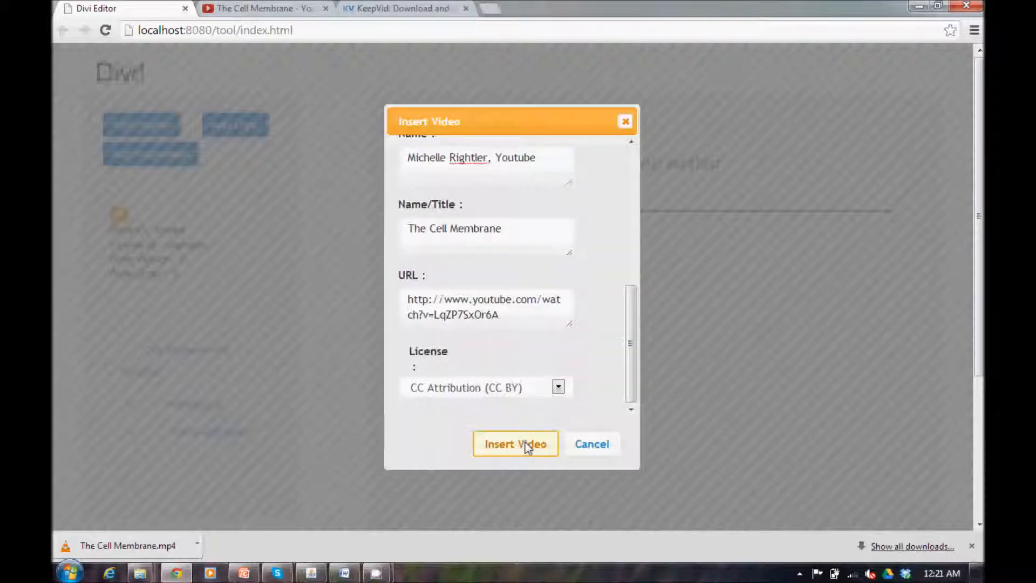
- Insert the Cell Membrane video into topic T02 and review the attribution details beneath its player
left_click(525, 443)
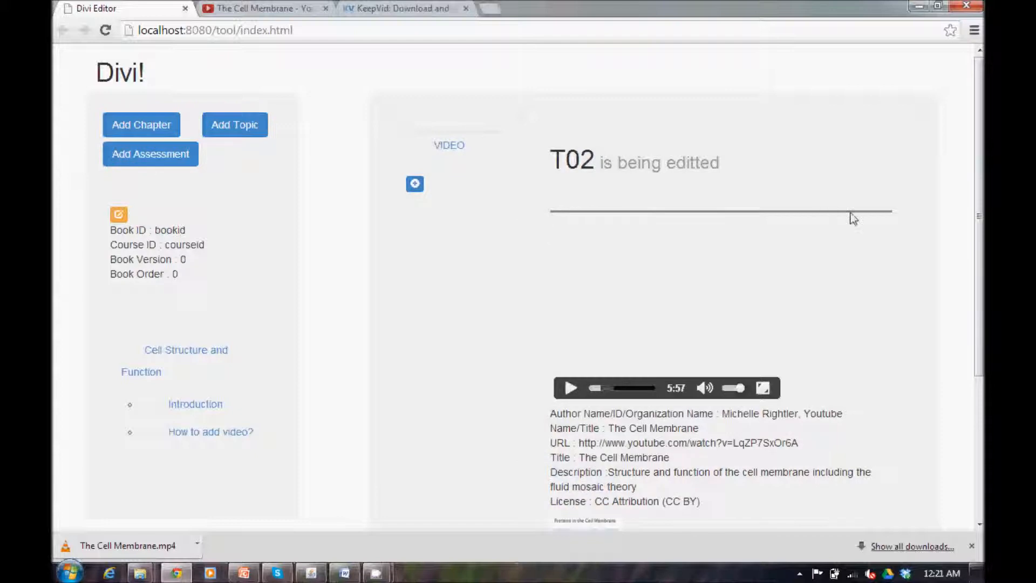
left_click_drag(980, 152, 980, 226)
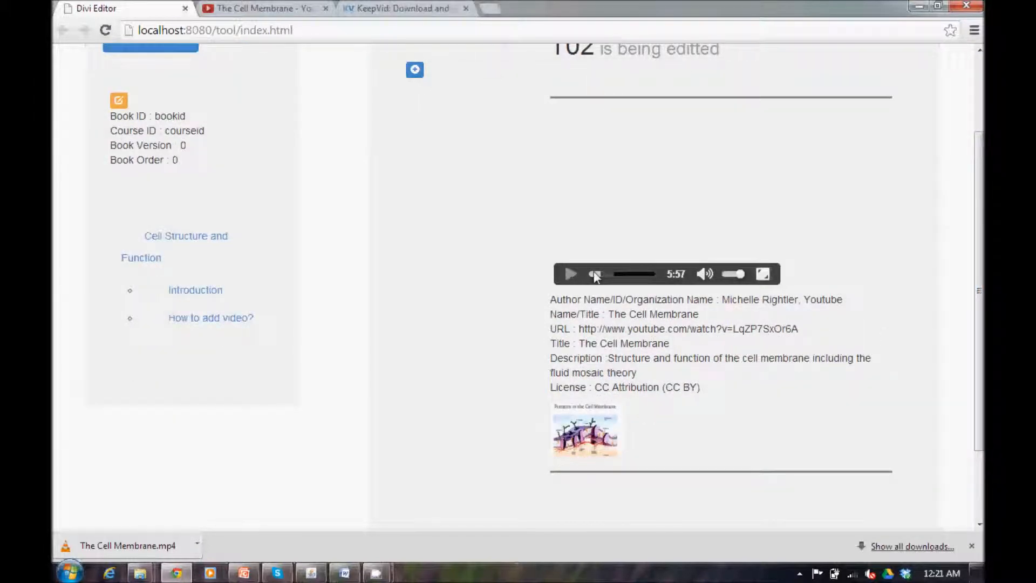
left_click_drag(556, 300, 674, 386)
left_click(474, 340)
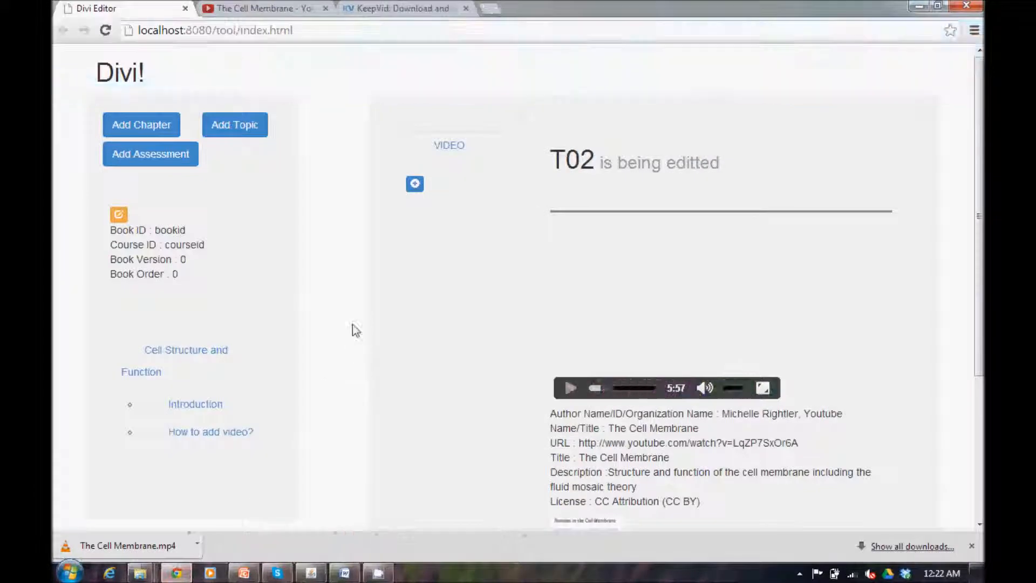
- Add topic T03 named "How to add an image?" to the Cell Structure and Function chapter and open it for editing
left_click(238, 133)
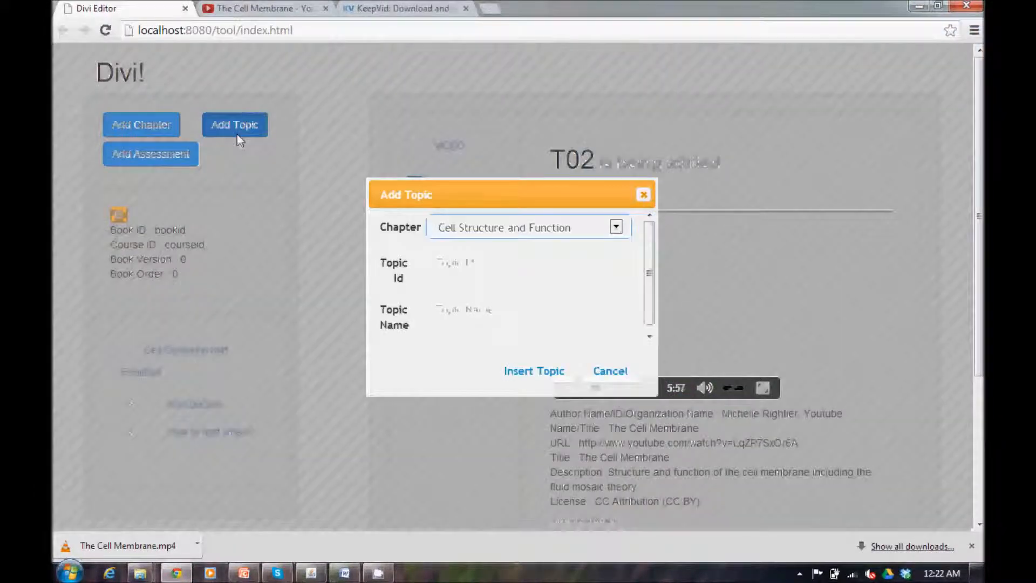
left_click(466, 269)
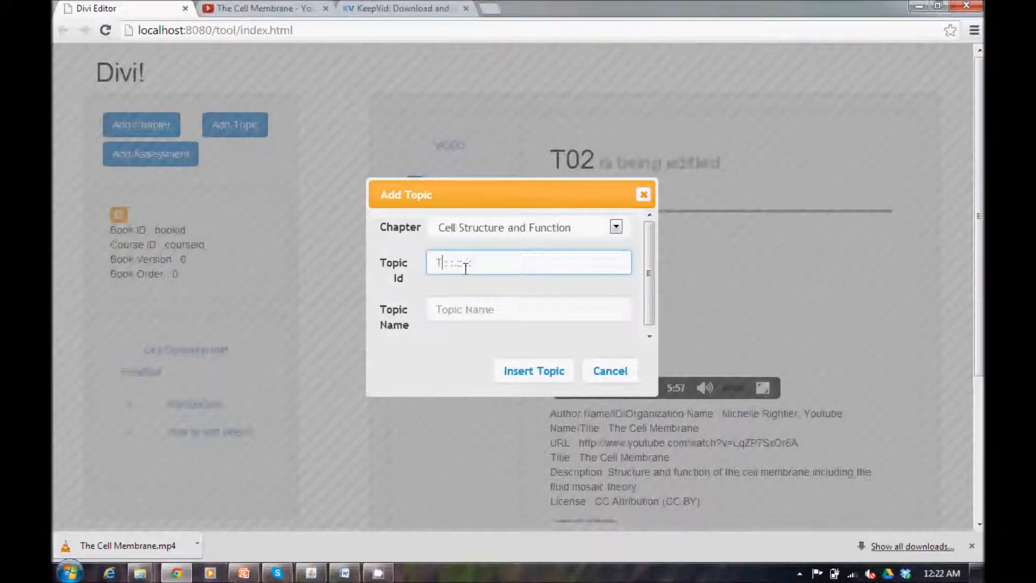
left_click(455, 302)
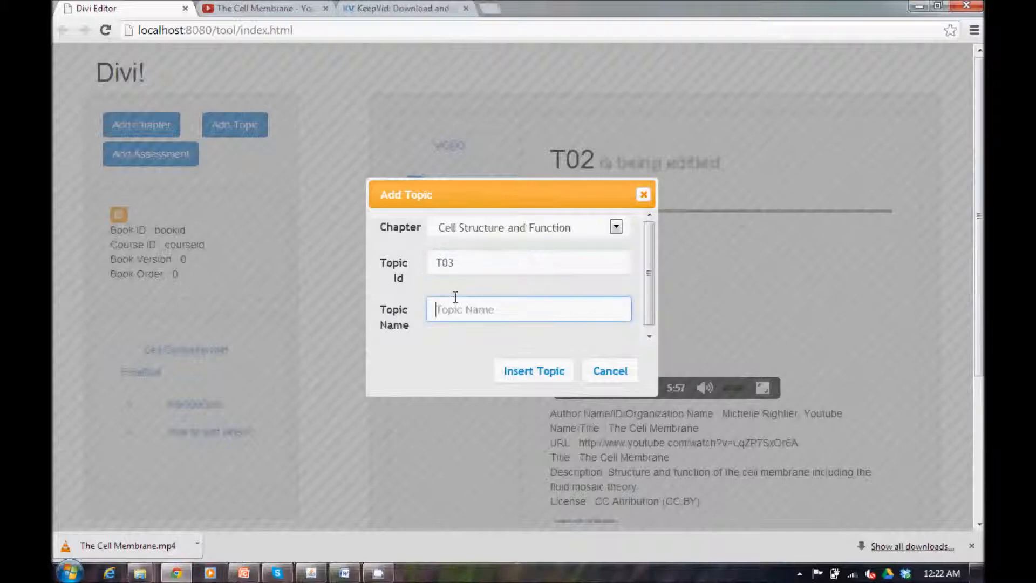
type("How to add an image?")
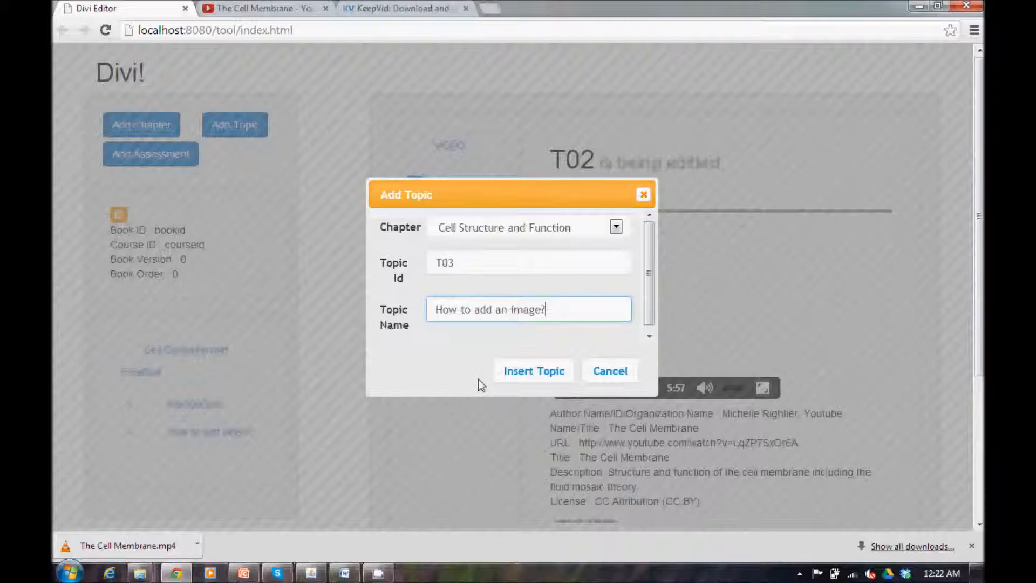
left_click(545, 366)
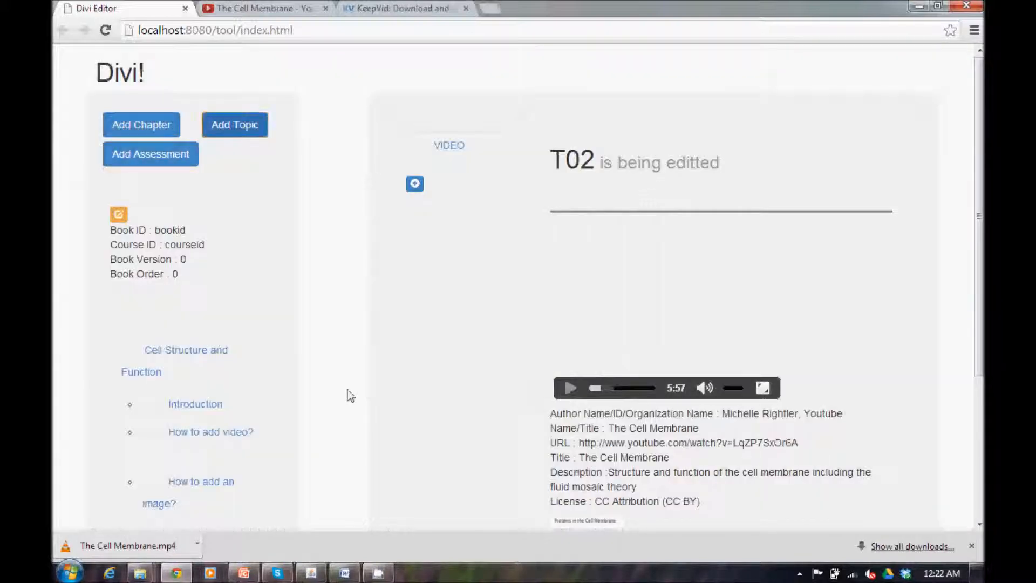
left_click(212, 483)
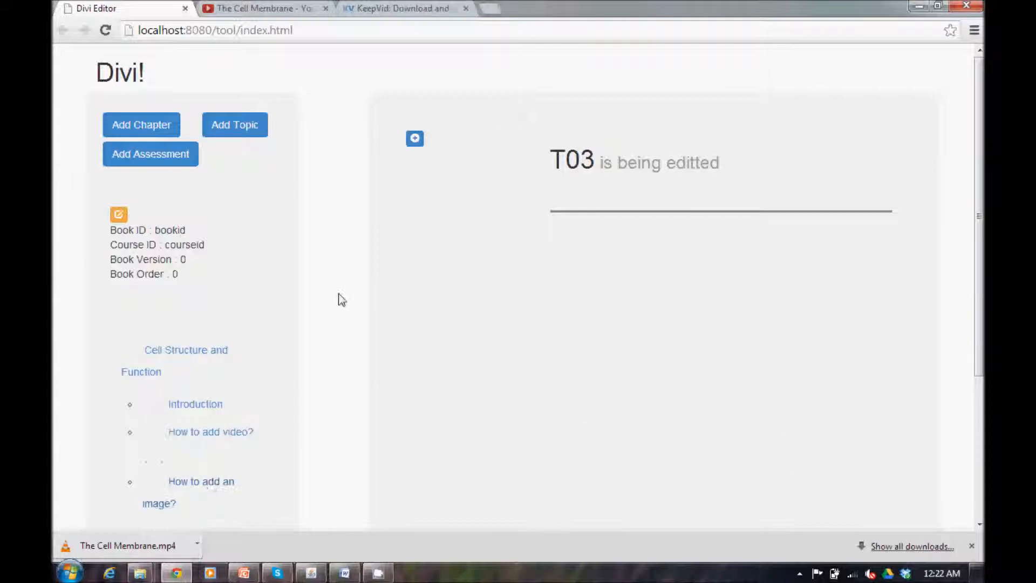
left_click(413, 138)
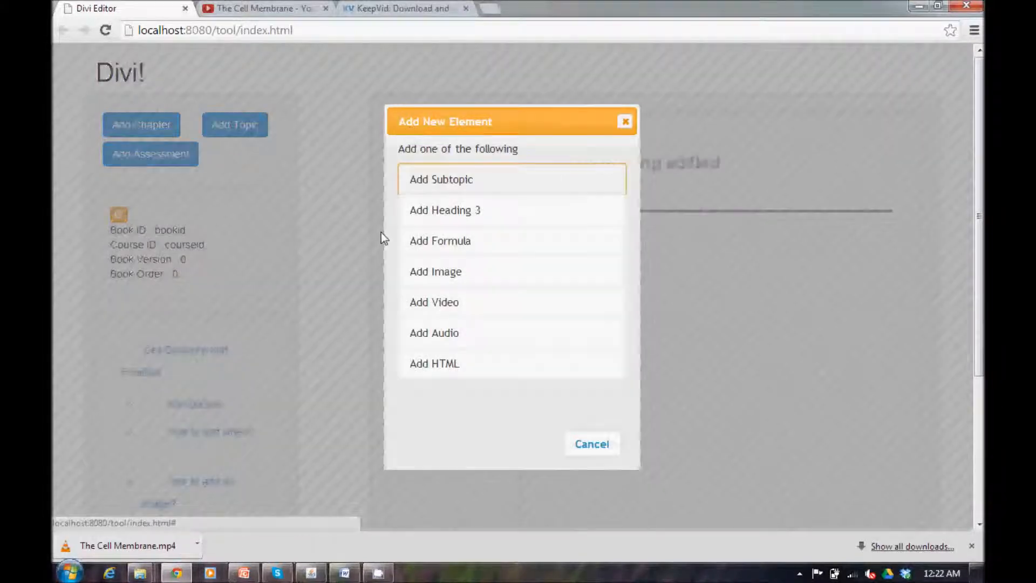
left_click(419, 272)
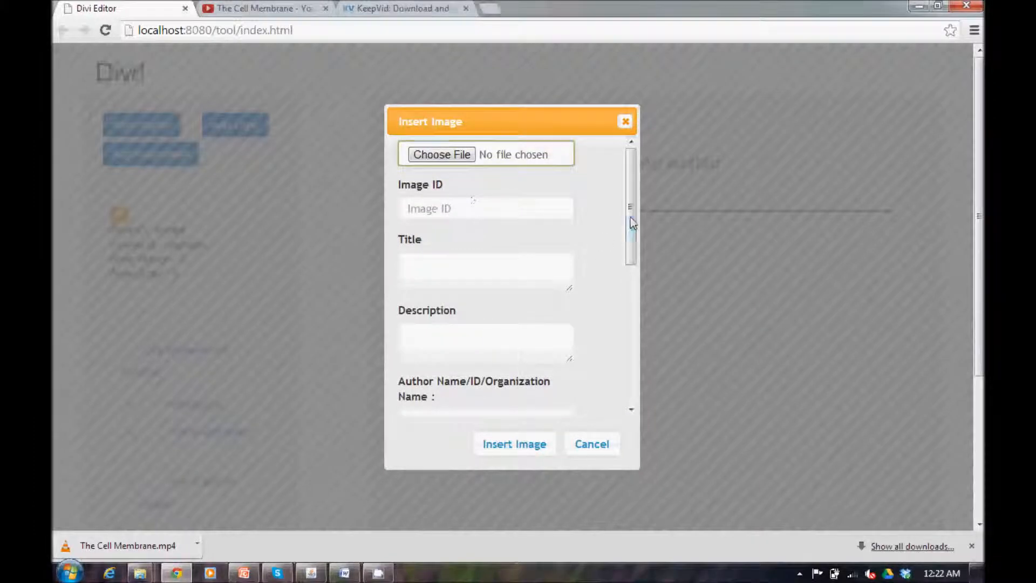
left_click_drag(632, 222, 632, 367)
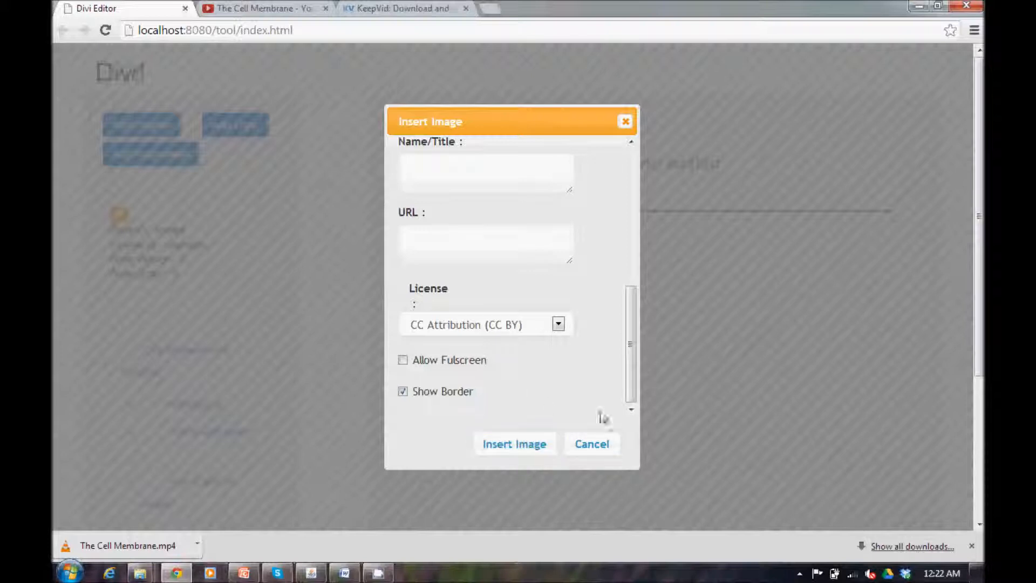
left_click(597, 457)
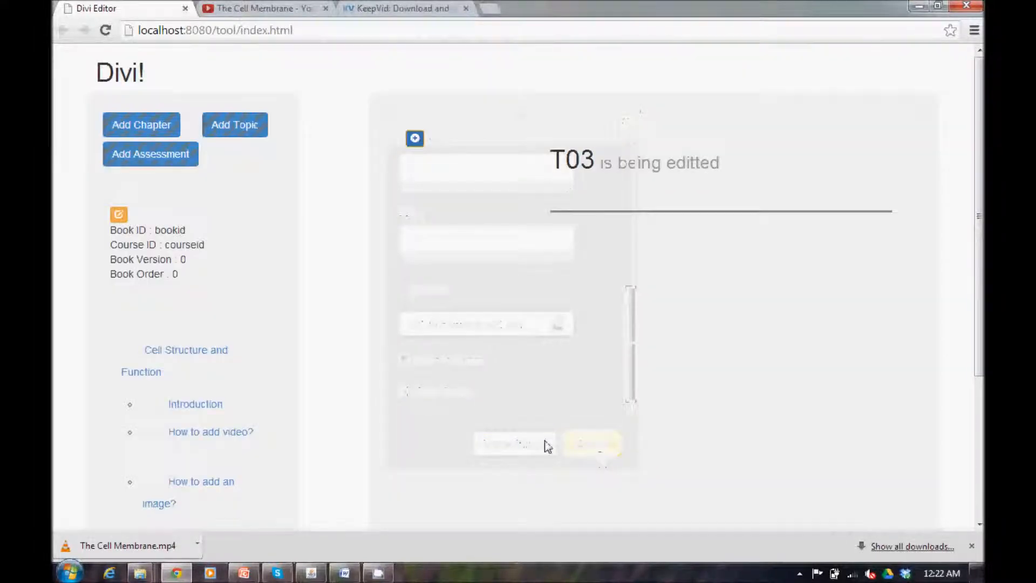
- Switch to the Word document and copy the animal cell picture's source link, ending in Eukaryotic_Cell_(animal).jpg
left_click(378, 573)
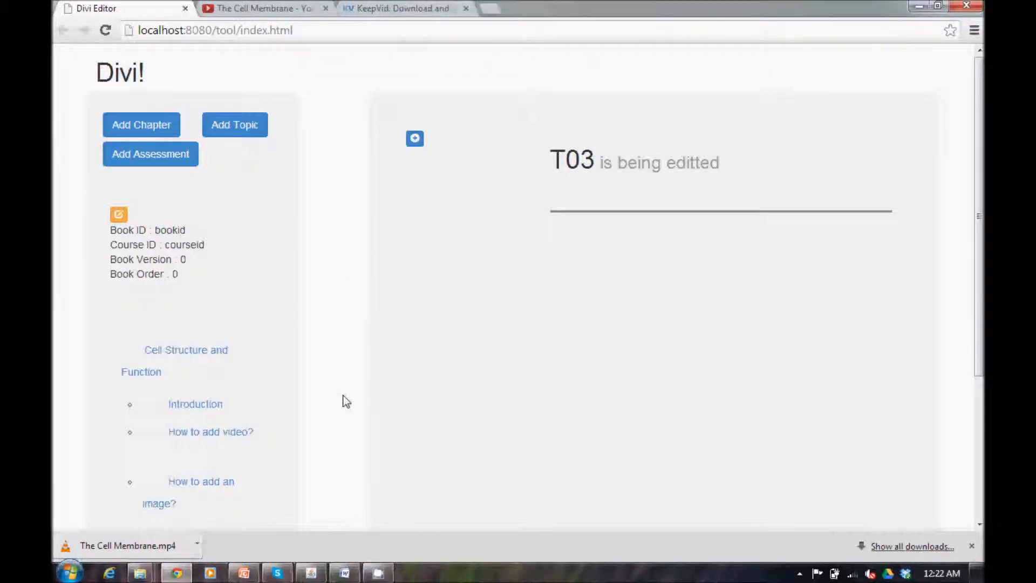
left_click(346, 573)
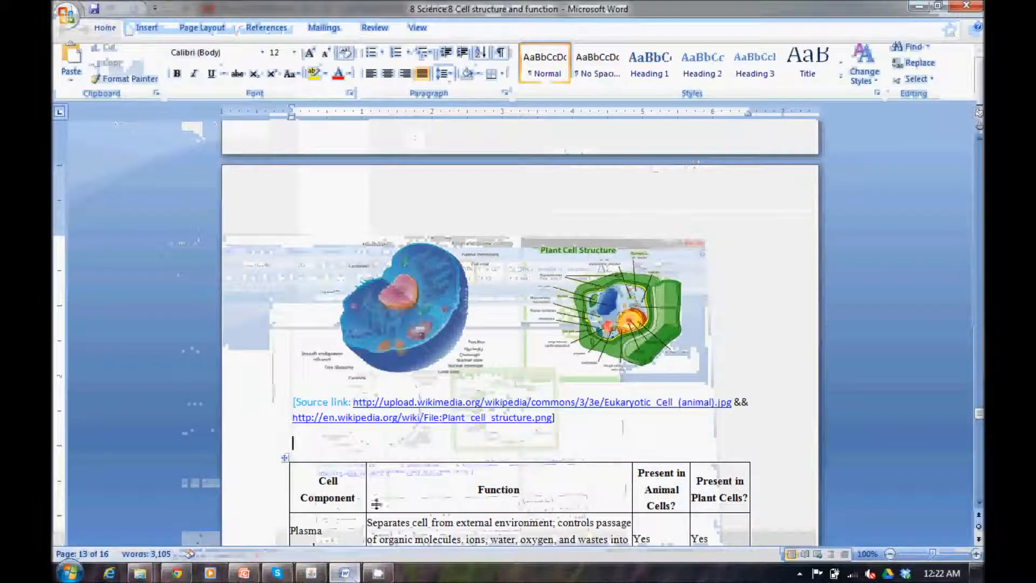
left_click(388, 296)
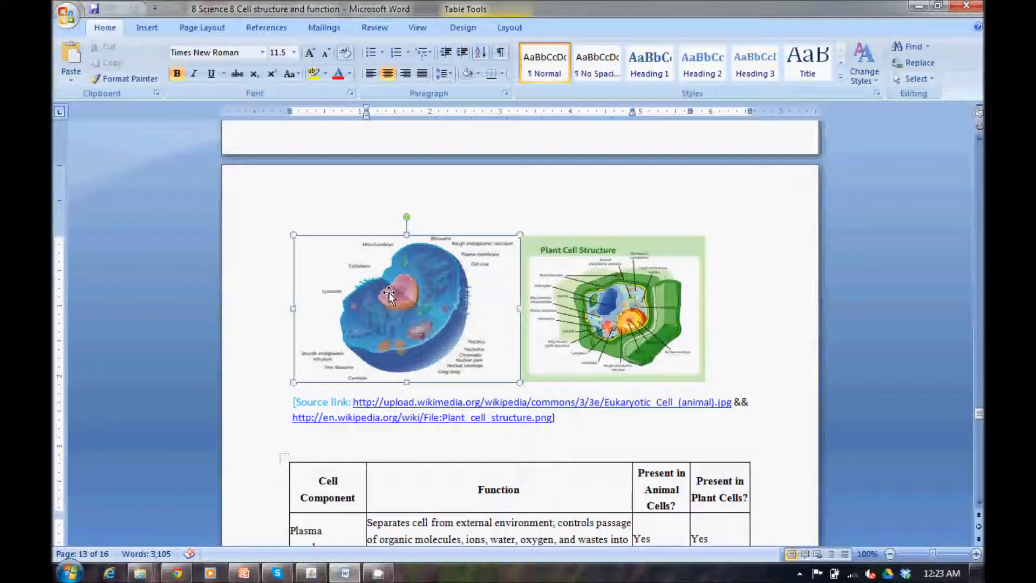
left_click(619, 300)
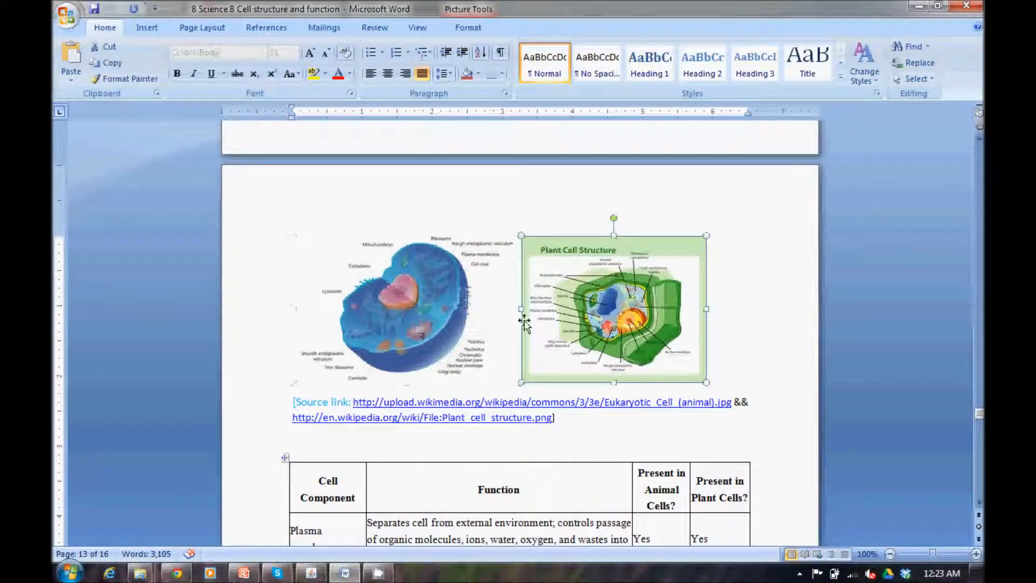
left_click_drag(303, 403, 350, 402)
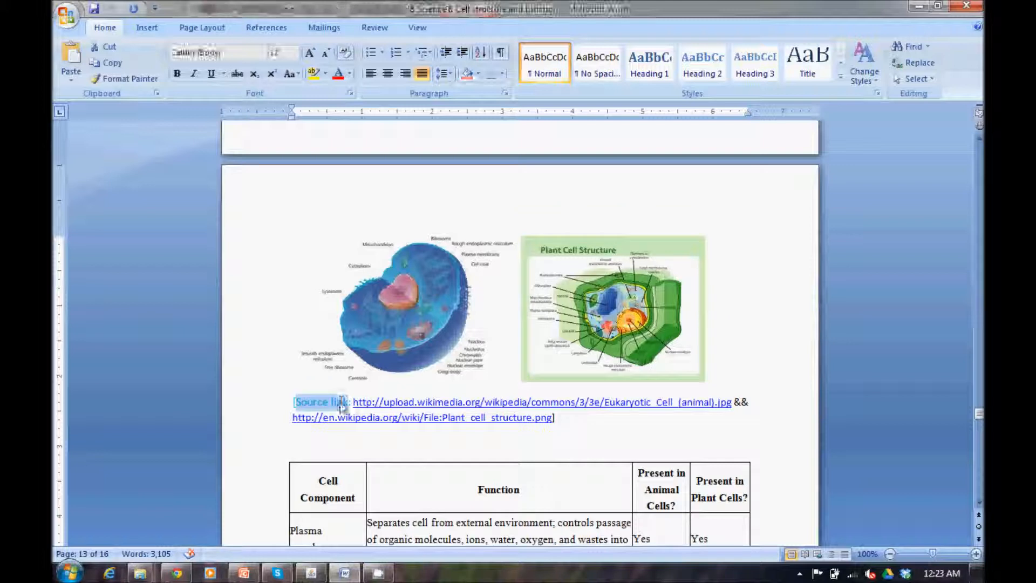
left_click(354, 434)
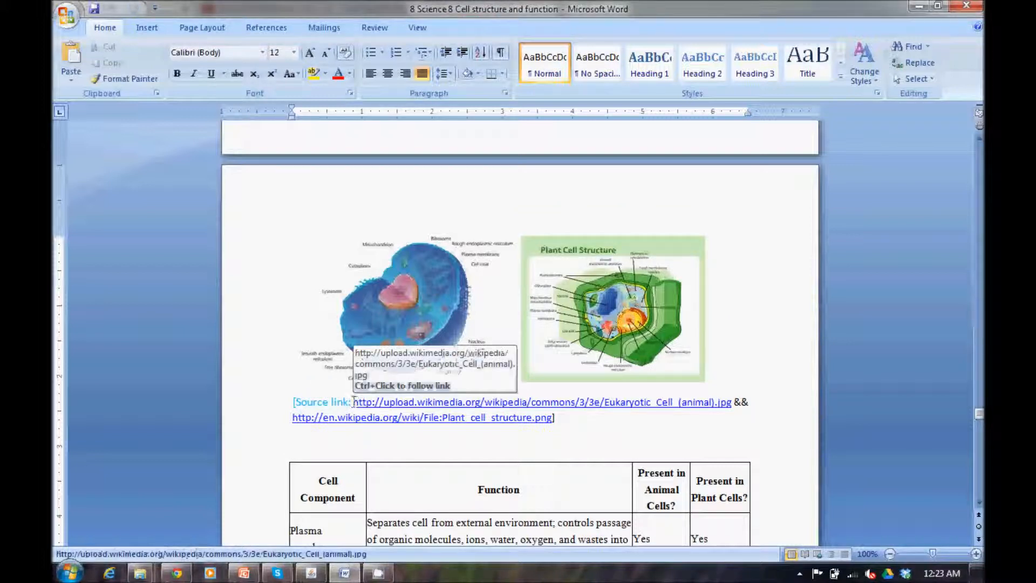
left_click_drag(354, 402, 546, 422)
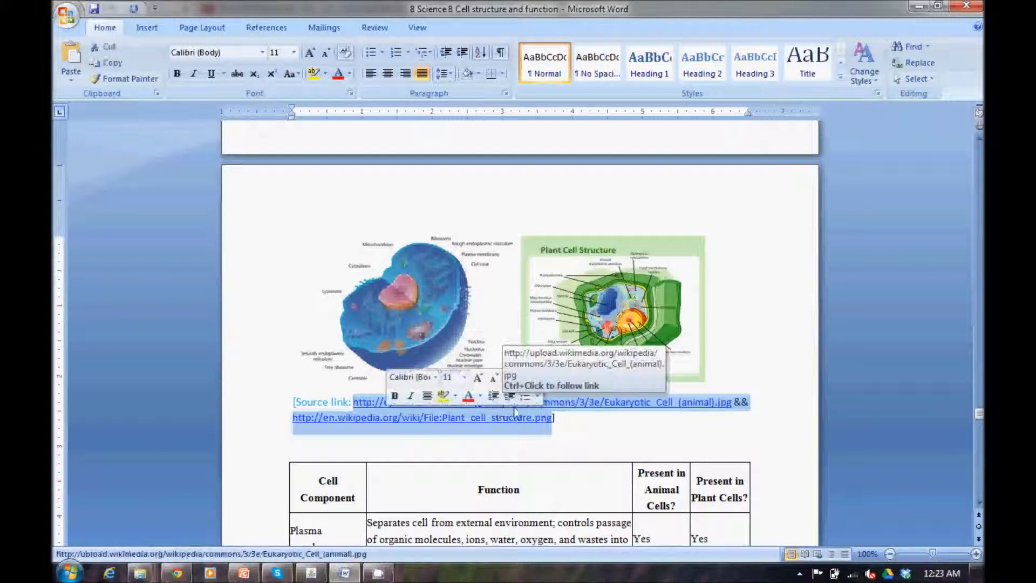
left_click_drag(734, 405, 353, 403)
right_click(417, 403)
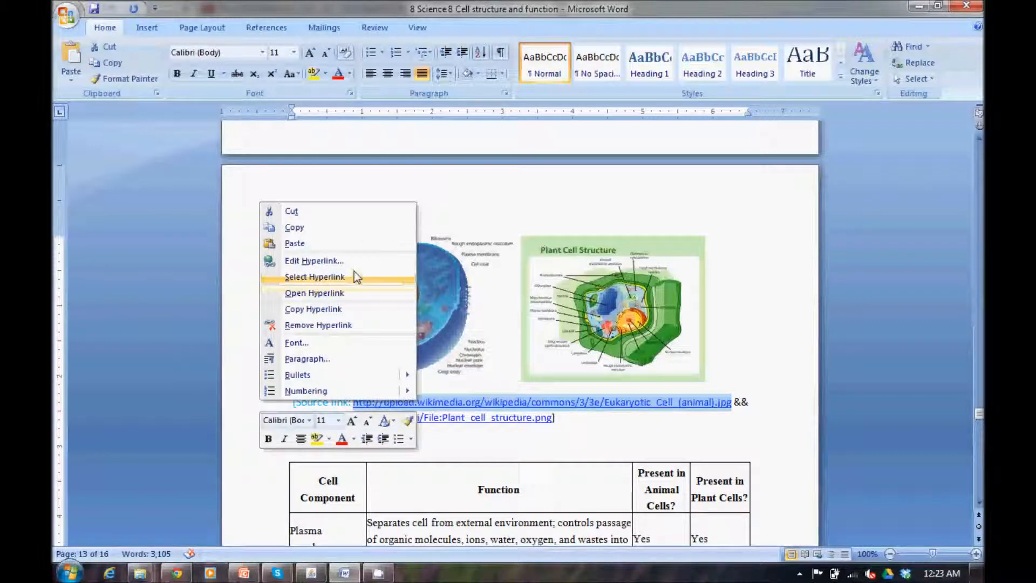
left_click(317, 227)
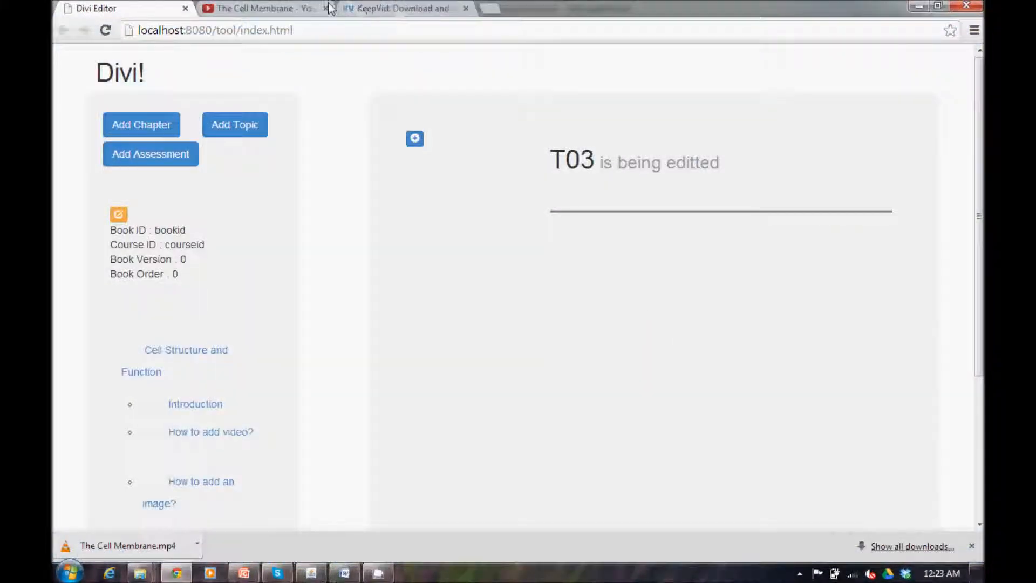
- In Chrome, close the YouTube and KeepVid pages and load the copied Eukaryotic_Cell_(animal).jpg address in a new tab
left_click(329, 9)
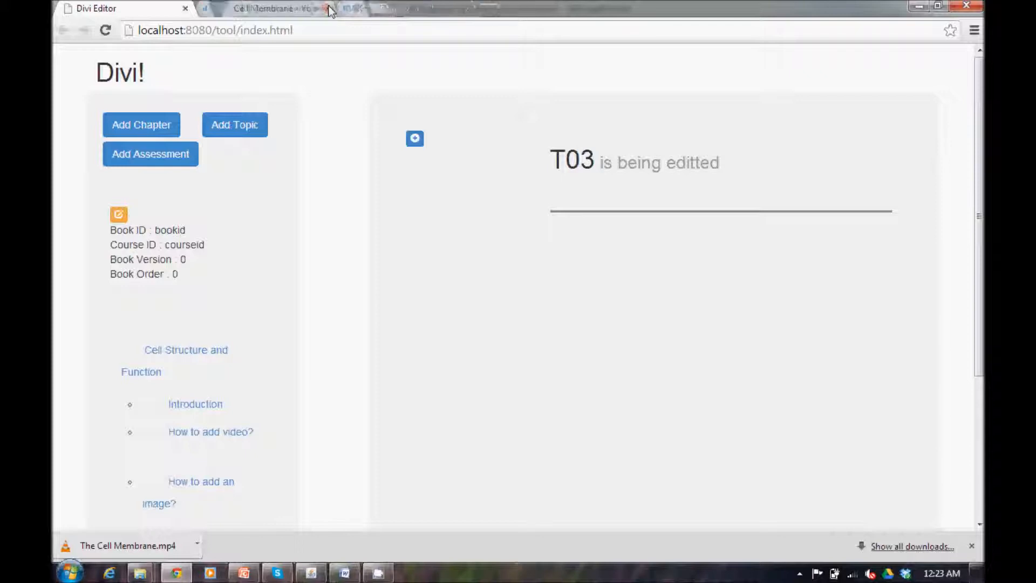
left_click(214, 8)
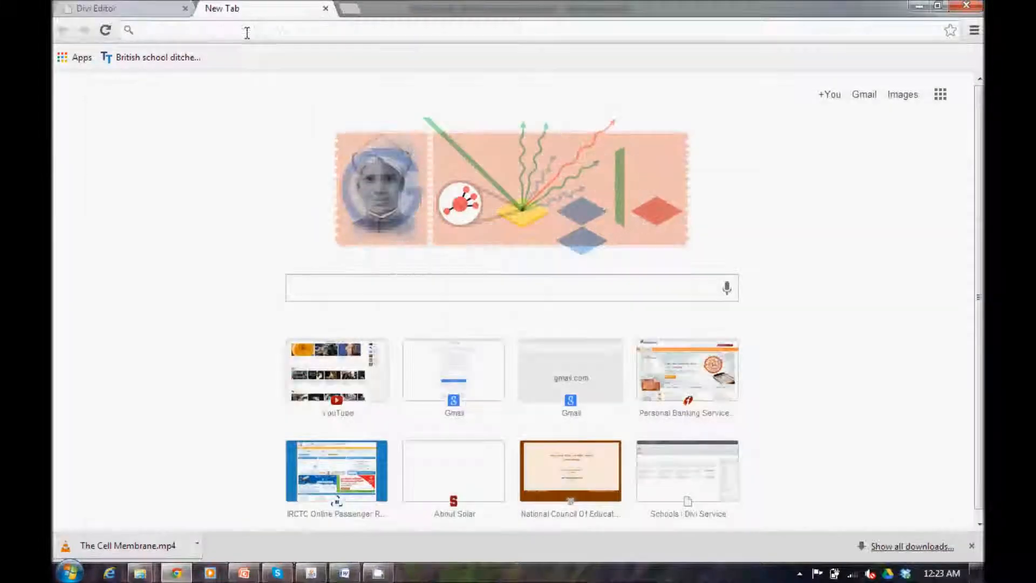
right_click(246, 33)
left_click(270, 75)
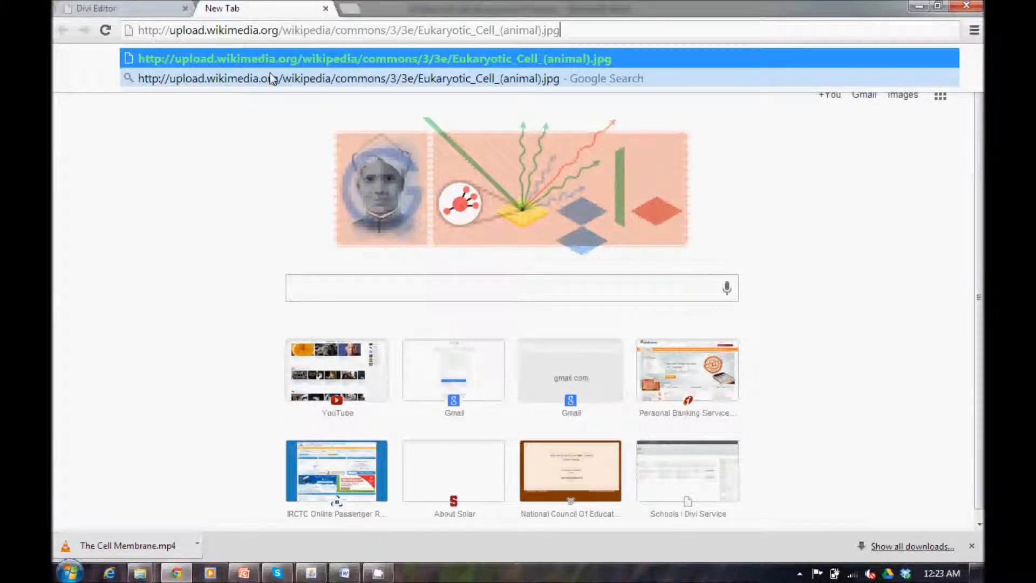
left_click(272, 78)
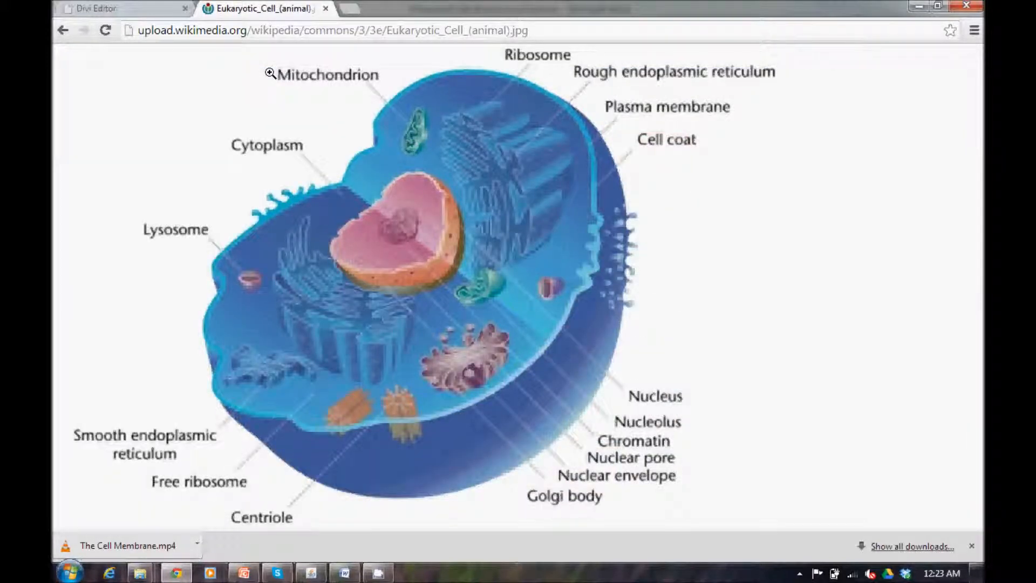
- Save the animal cell picture as the JPEG image Eukaryotic_Cell_(animal) in the Porting Image assets folder
right_click(399, 145)
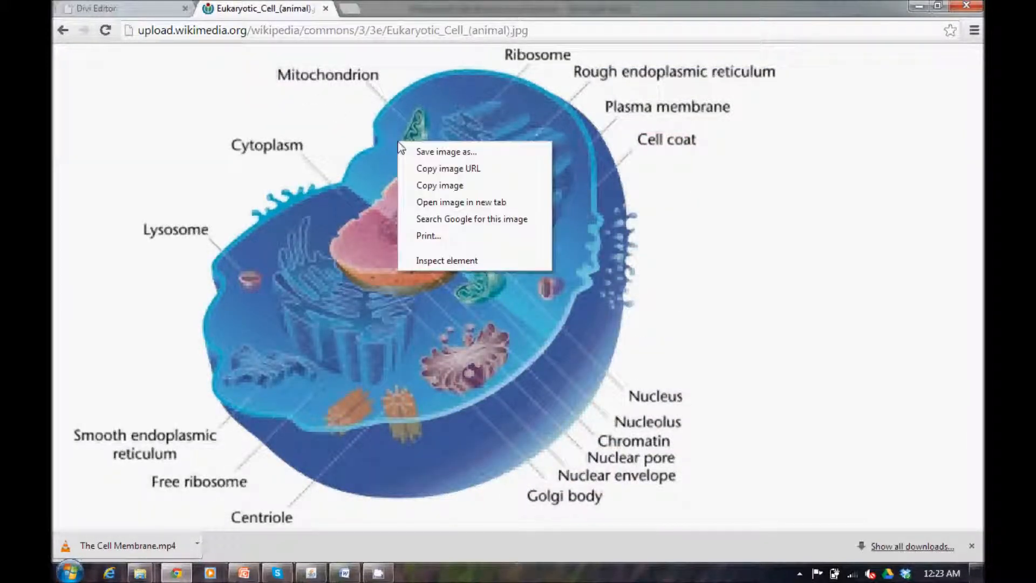
left_click(424, 152)
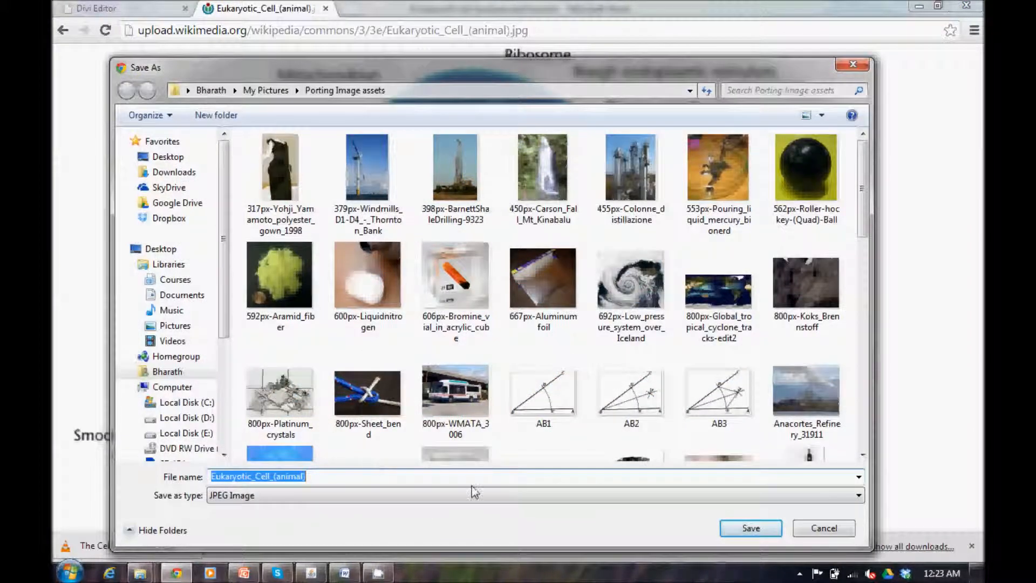
left_click(757, 527)
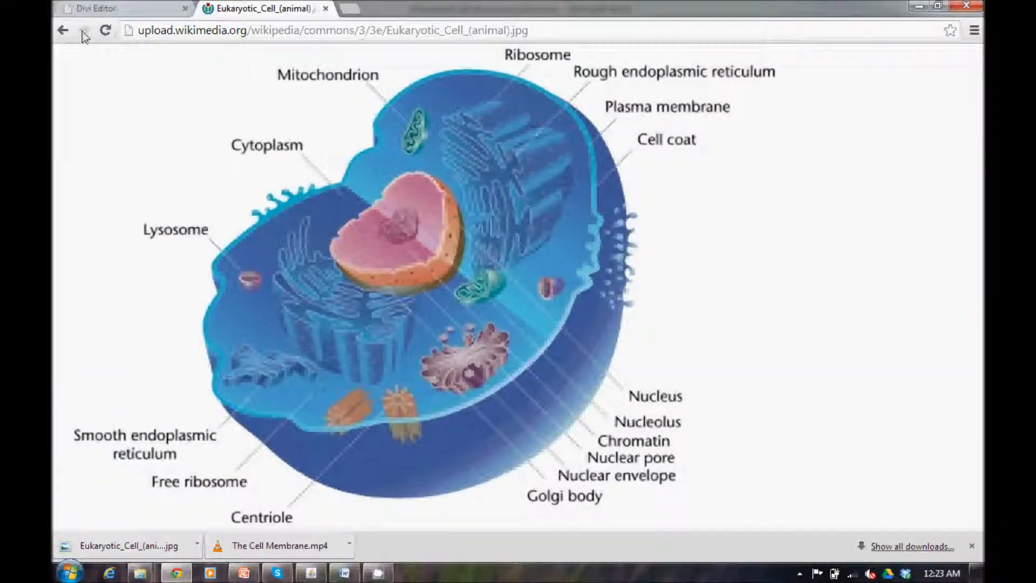
- In the Divi Editor, add an image element to topic T03 and choose Eukaryotic_Cell_(animal) from the Porting Image assets folder
left_click(104, 7)
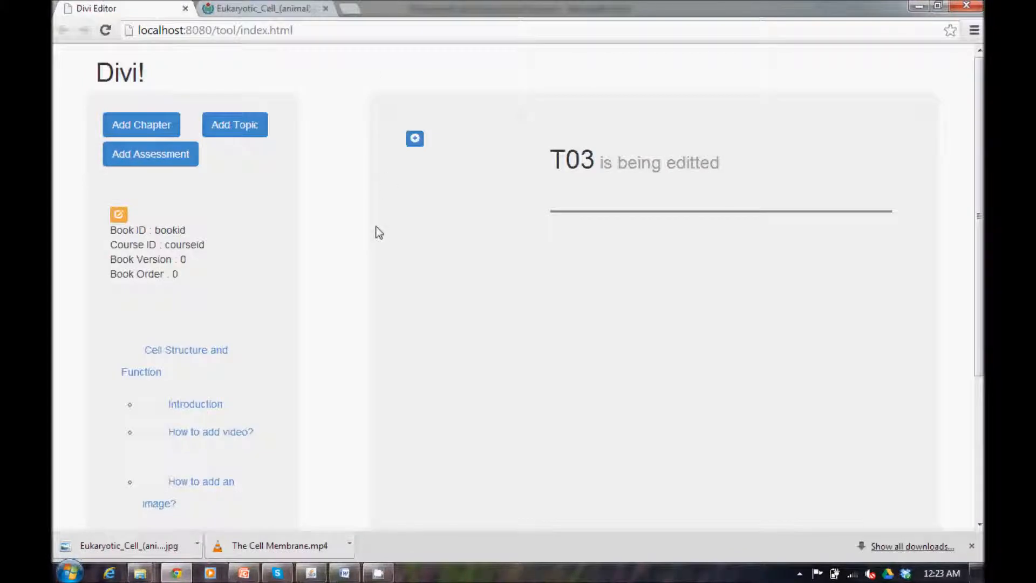
left_click(414, 138)
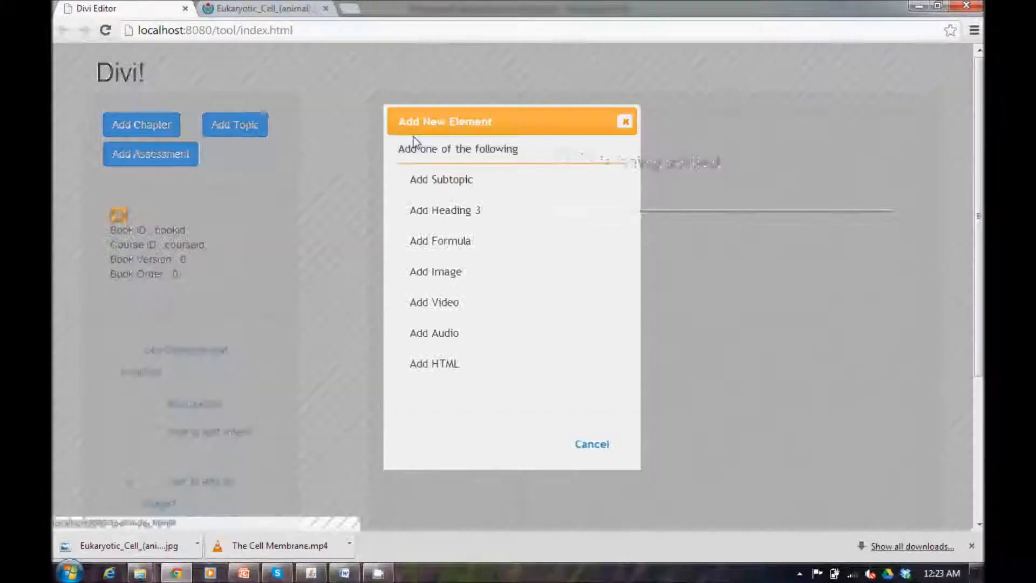
left_click(422, 277)
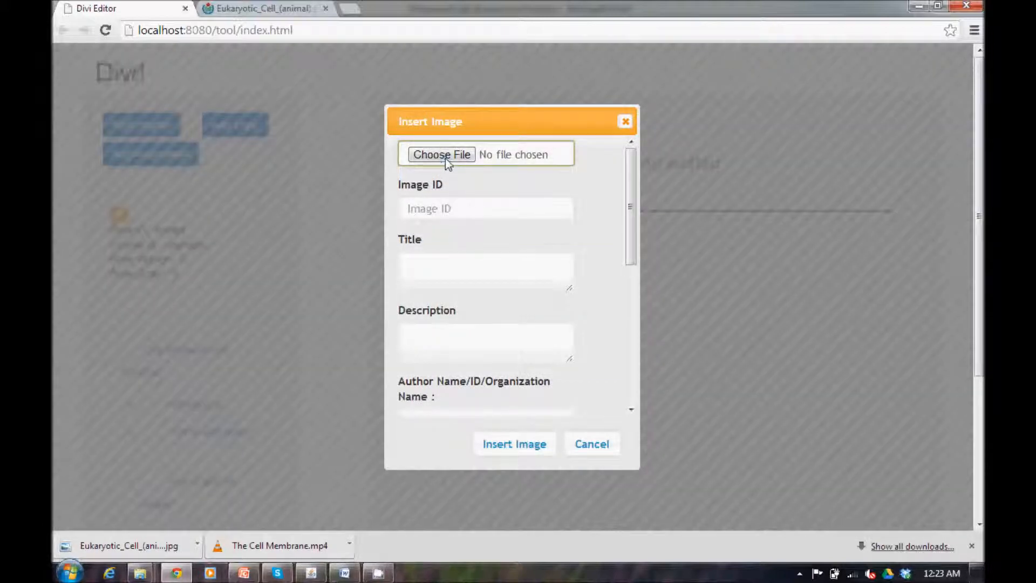
left_click(445, 157)
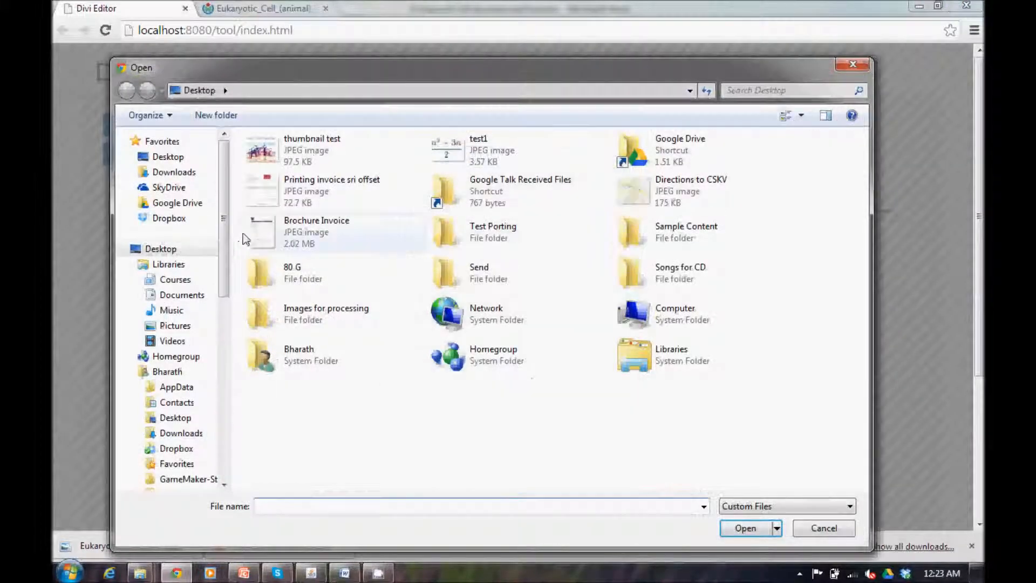
left_click(173, 326)
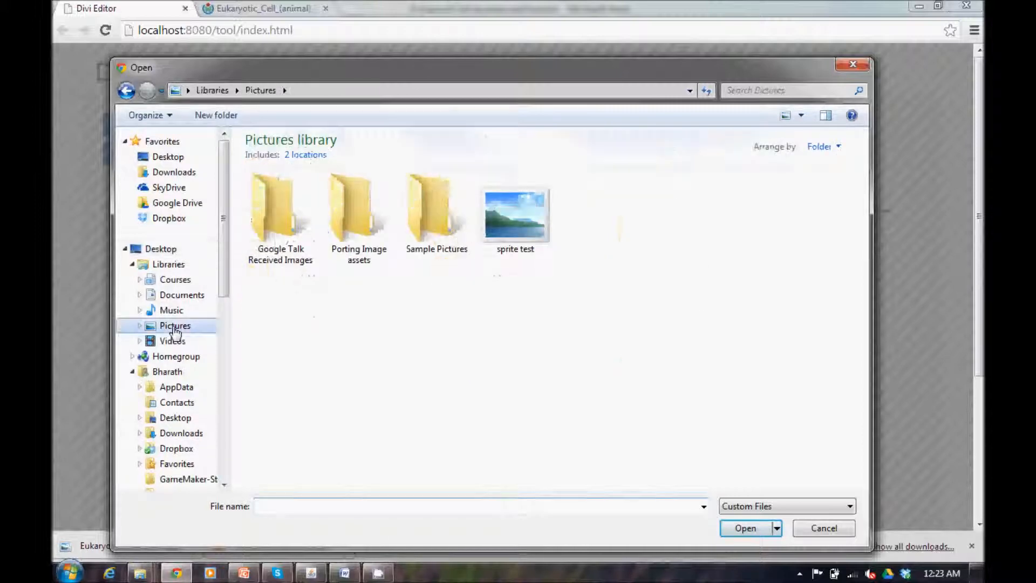
left_click(326, 210)
double_click(327, 213)
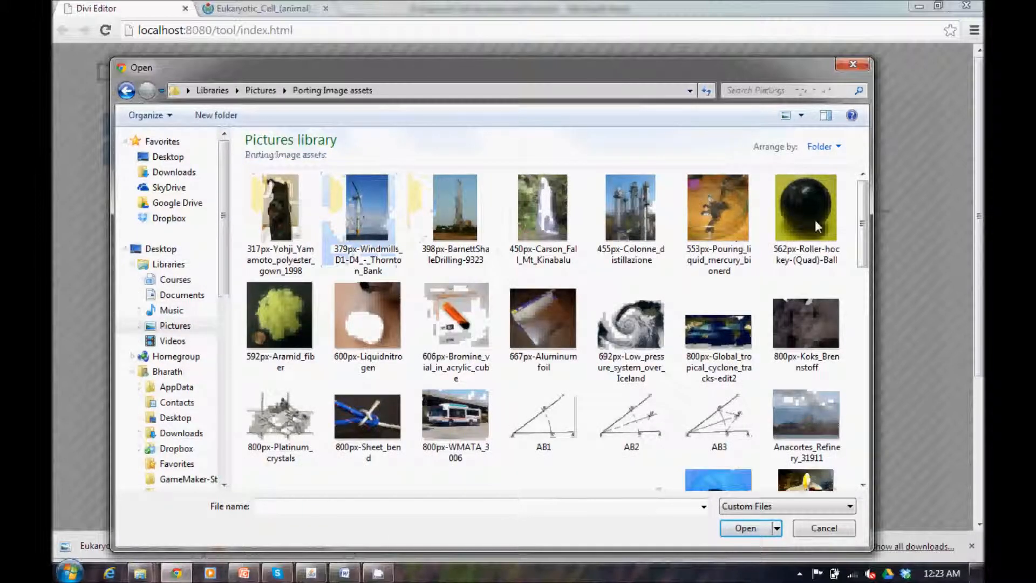
left_click_drag(863, 220, 863, 290)
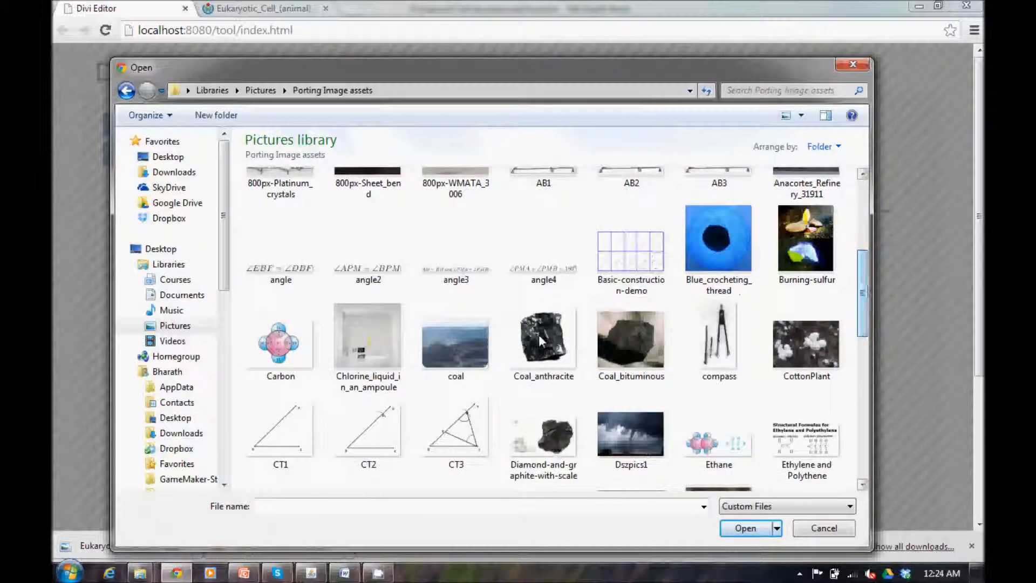
left_click(538, 335)
scroll(539, 335, "down", 5)
left_click(400, 245)
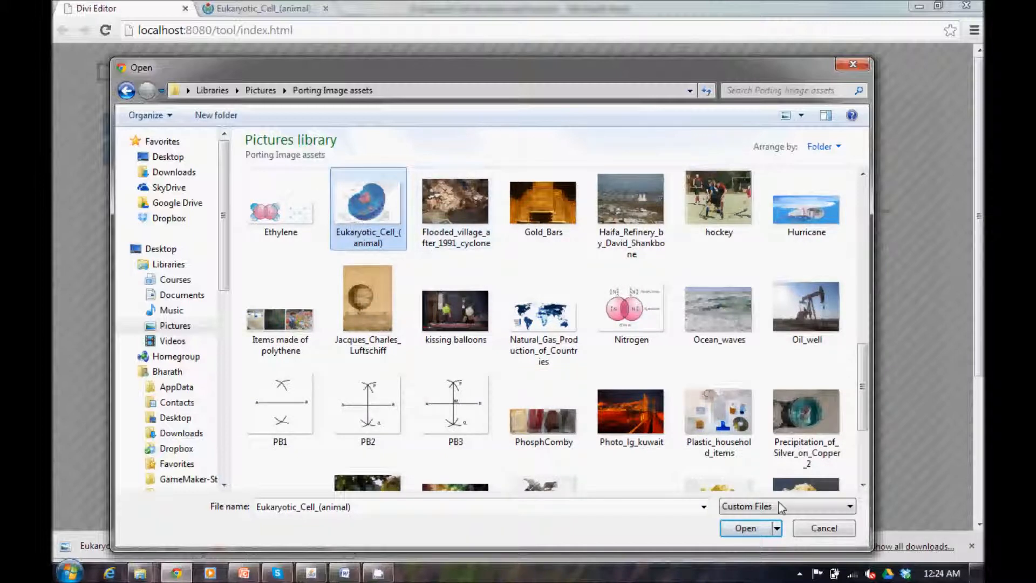
left_click(759, 526)
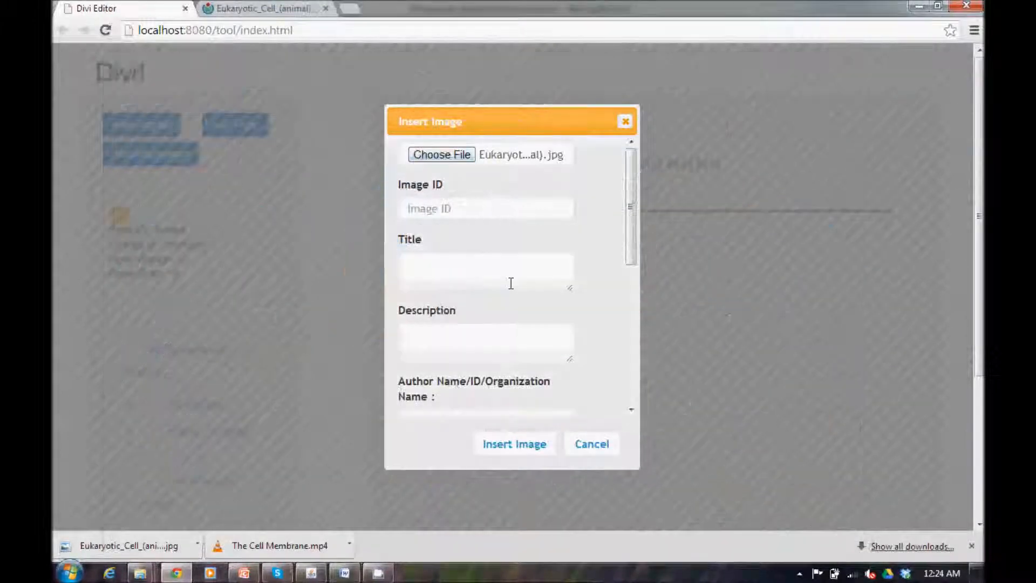
- Set the image ID to I01 and the title to "Eukaryotic Cell (Animal)"
left_click(455, 209)
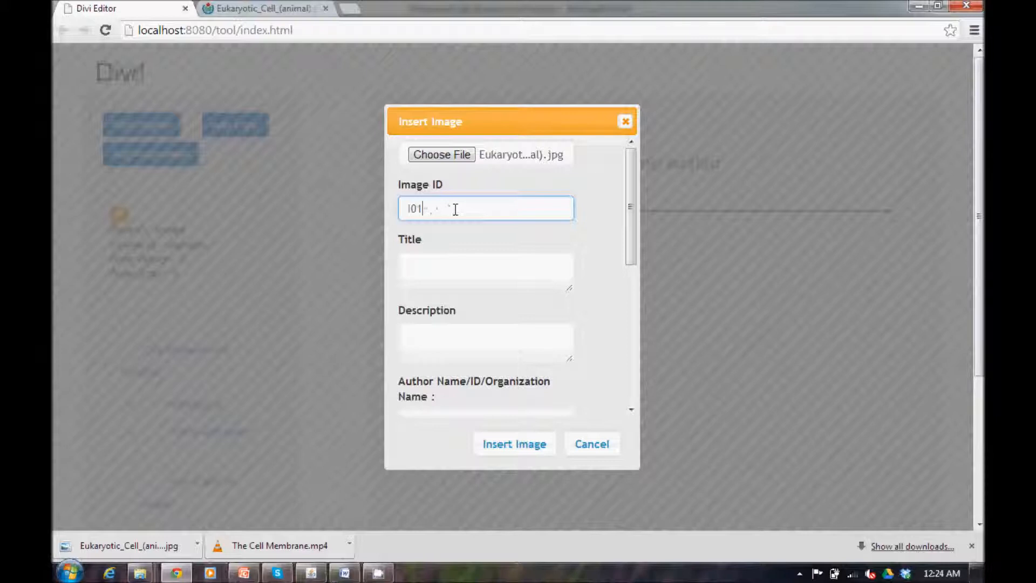
left_click(453, 269)
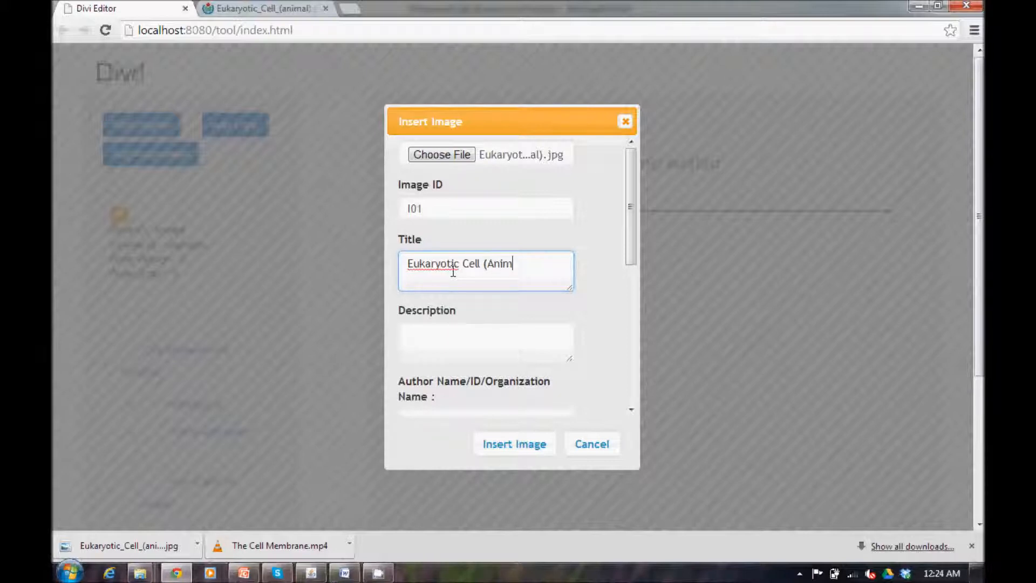
key("Tab")
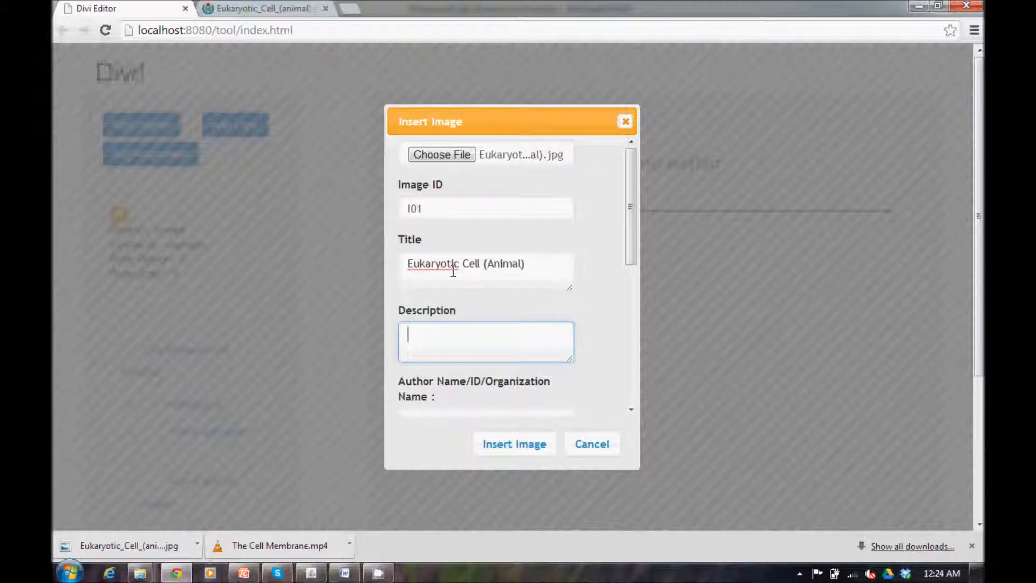
- Check the picture's web page and the Word document for an image description, and return to the Divi Editor
left_click(276, 6)
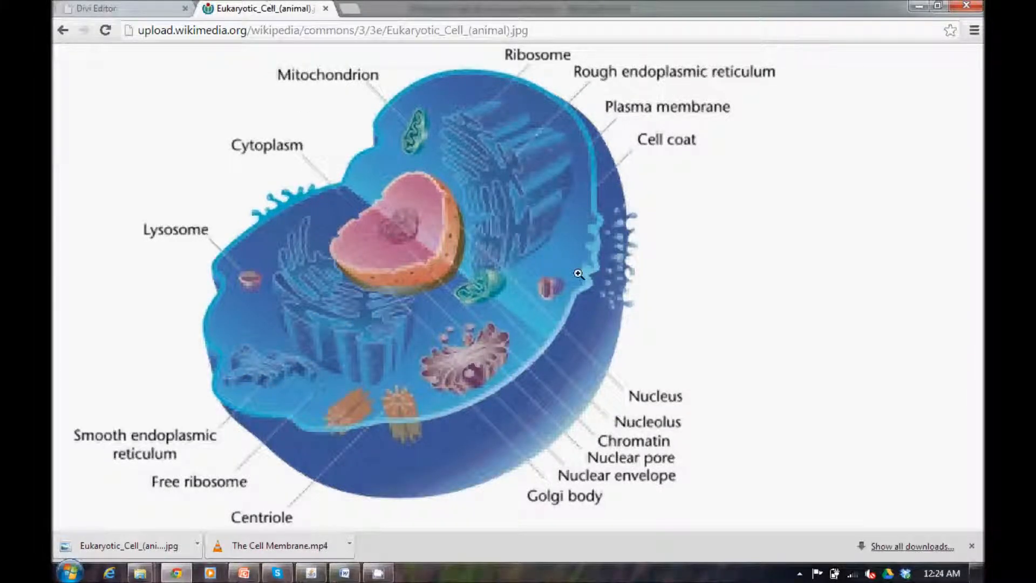
left_click(345, 573)
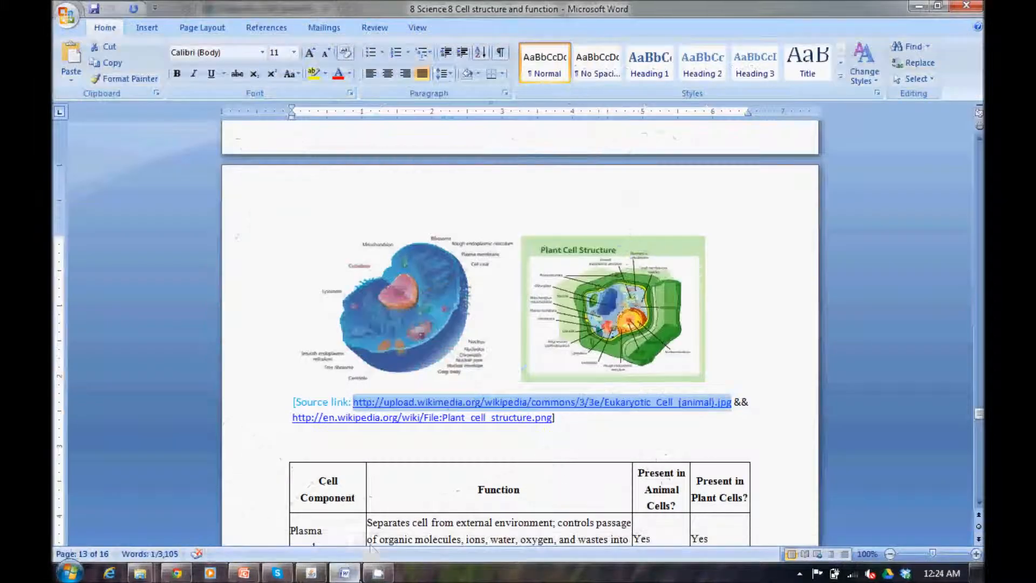
left_click(481, 452)
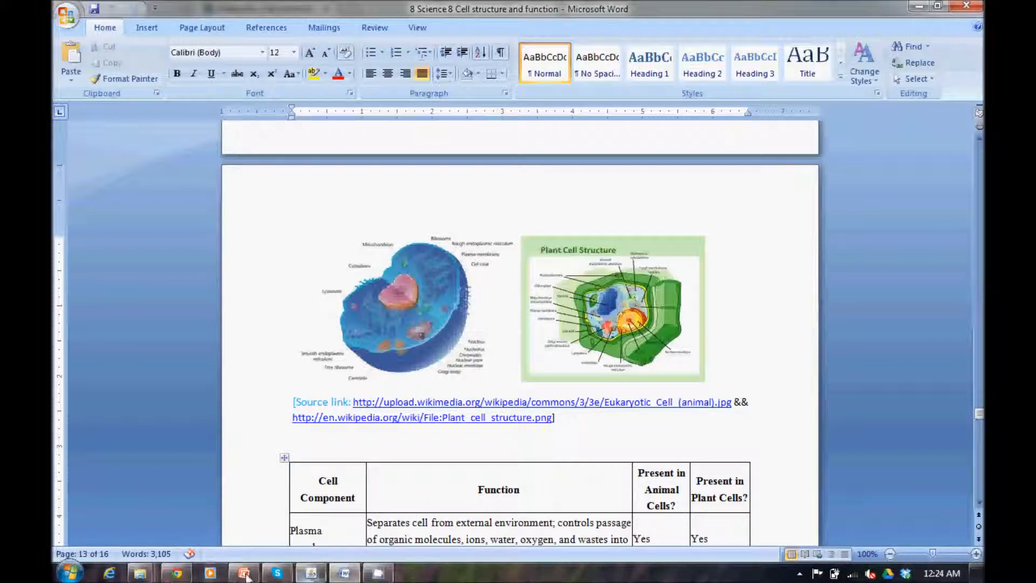
left_click(187, 574)
left_click(114, 7)
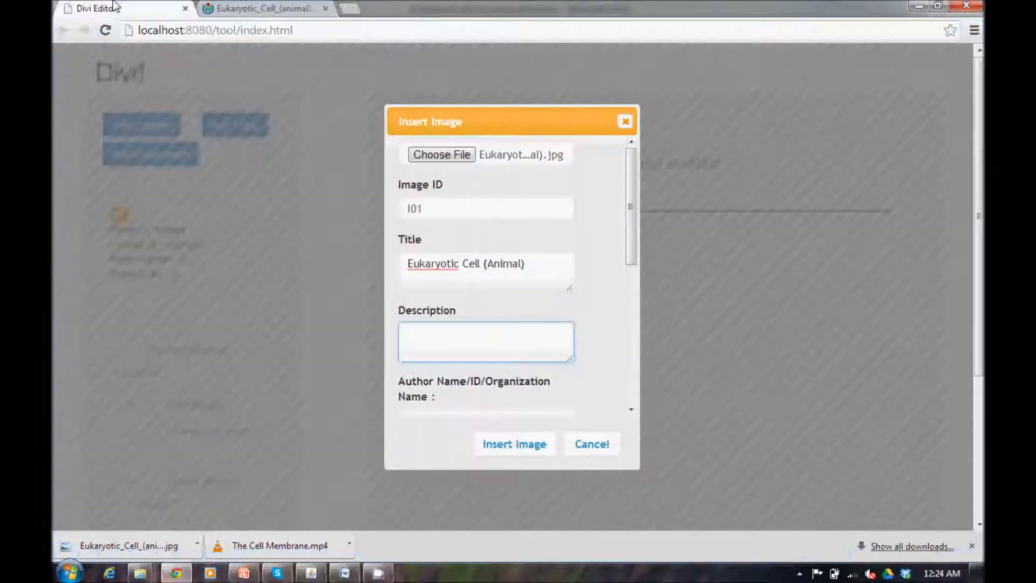
- Check the picture's web page for its source, and enter Wikimedia as the author organization and "Eukaryotic Cell (Animal)" as the attribution name
left_click_drag(635, 218, 634, 274)
left_click(468, 304)
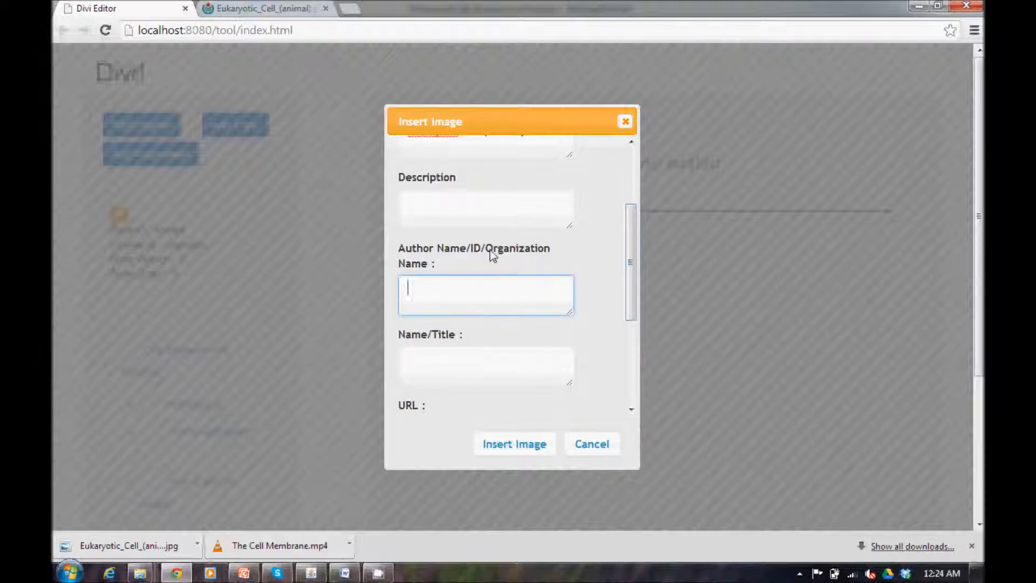
left_click(234, 9)
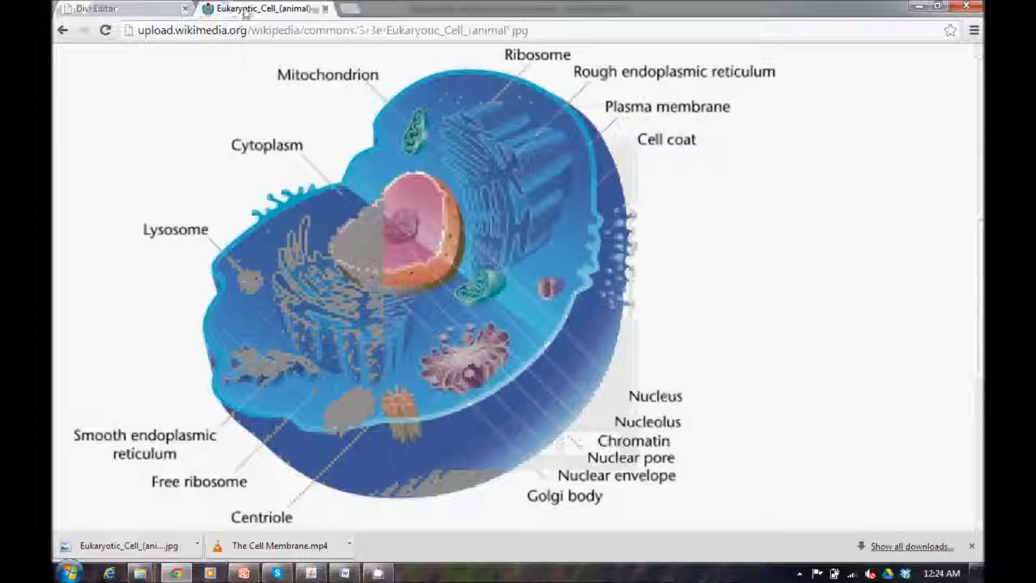
left_click(162, 8)
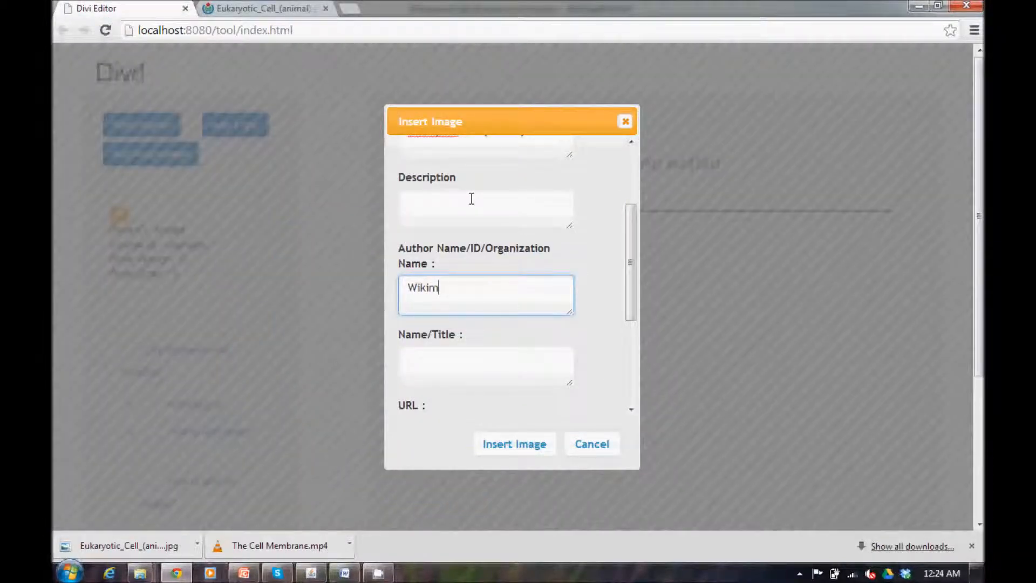
left_click_drag(630, 263, 630, 294)
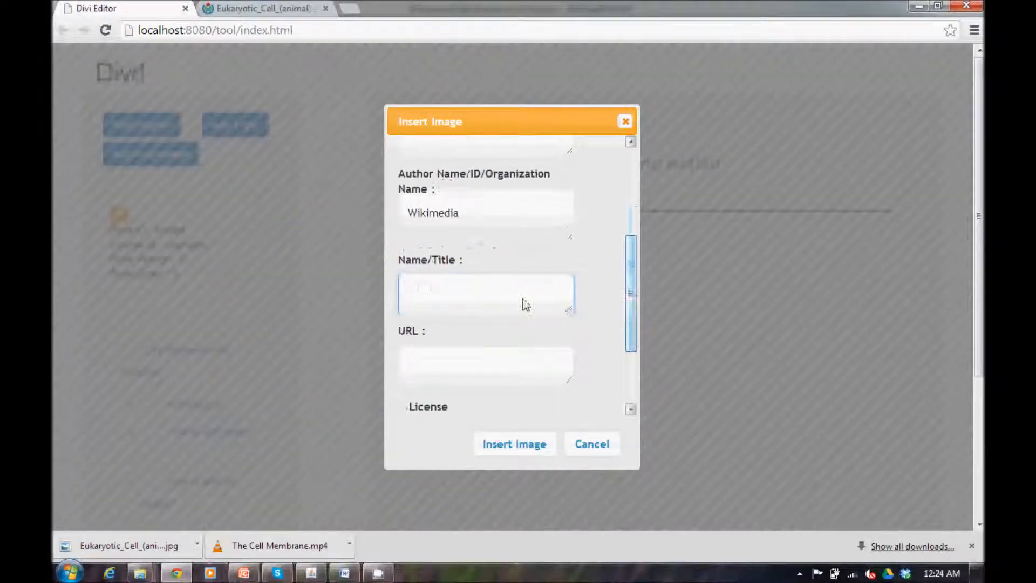
left_click(260, 9)
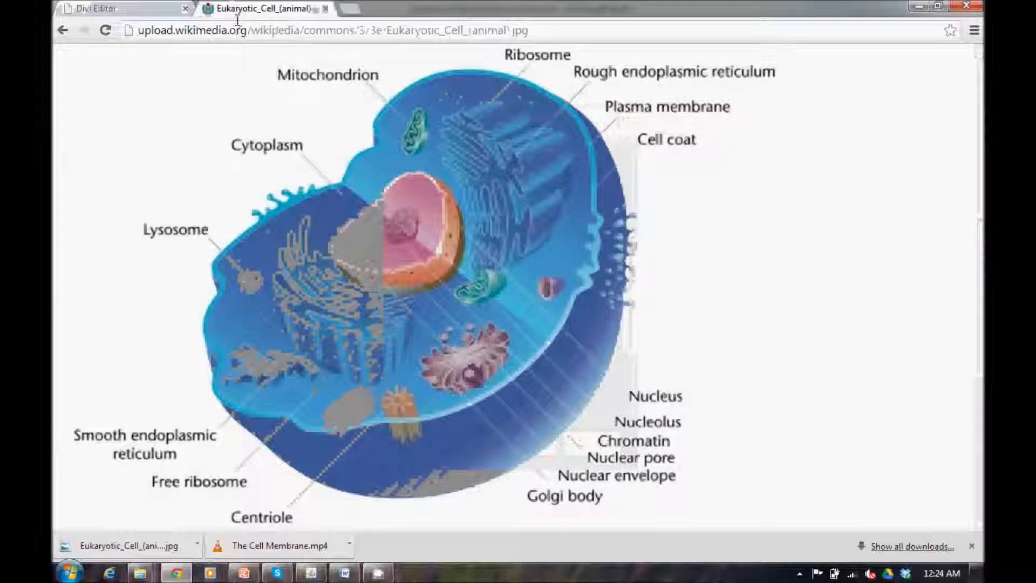
left_click(141, 7)
type("Eukaryotic Cell (Animal")
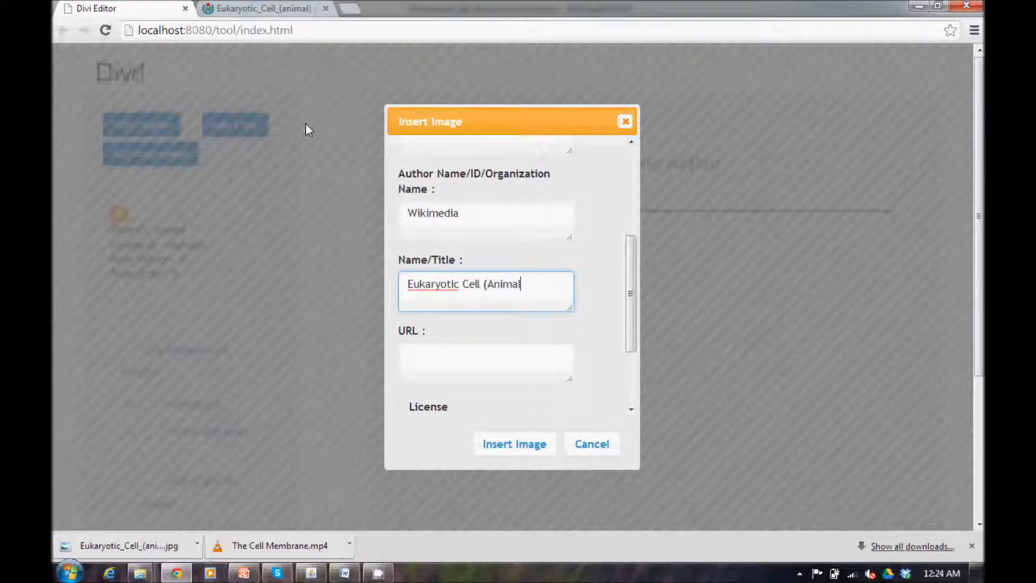
- Copy the web address of the Eukaryotic_Cell_(animal).jpg page into the image's URL field
left_click(423, 366)
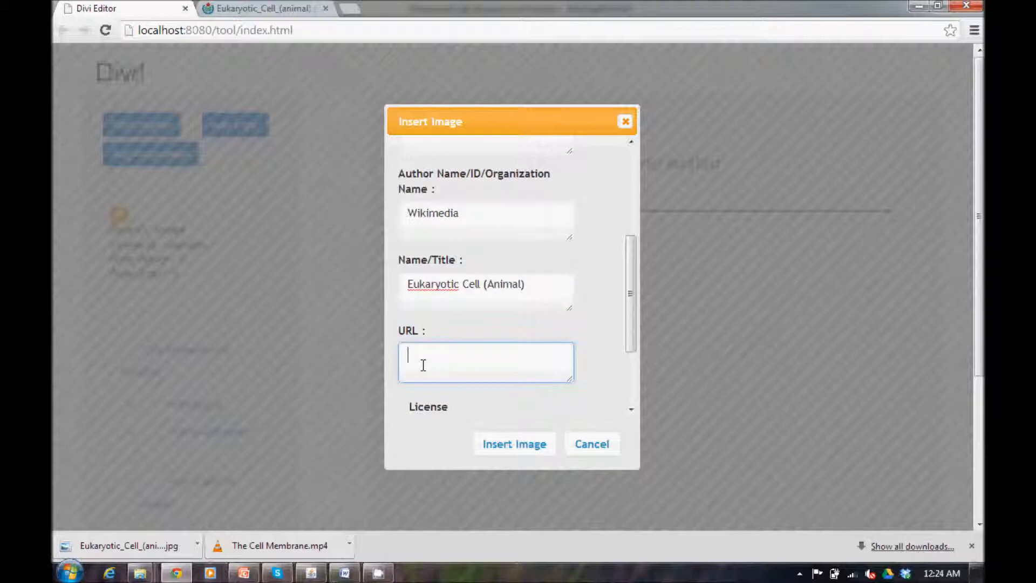
left_click(280, 6)
left_click(308, 34)
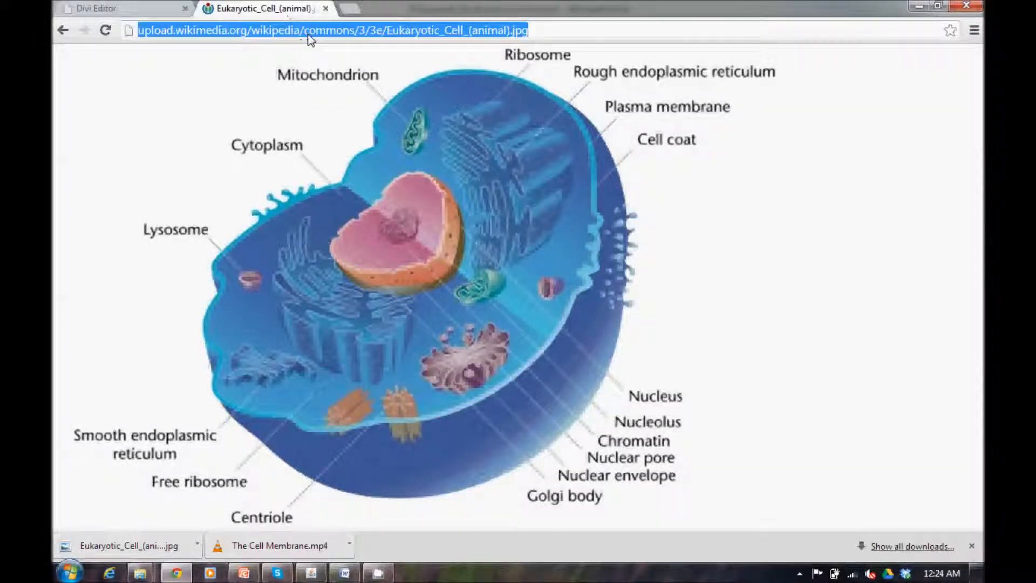
key("ctrl+c")
left_click(96, 8)
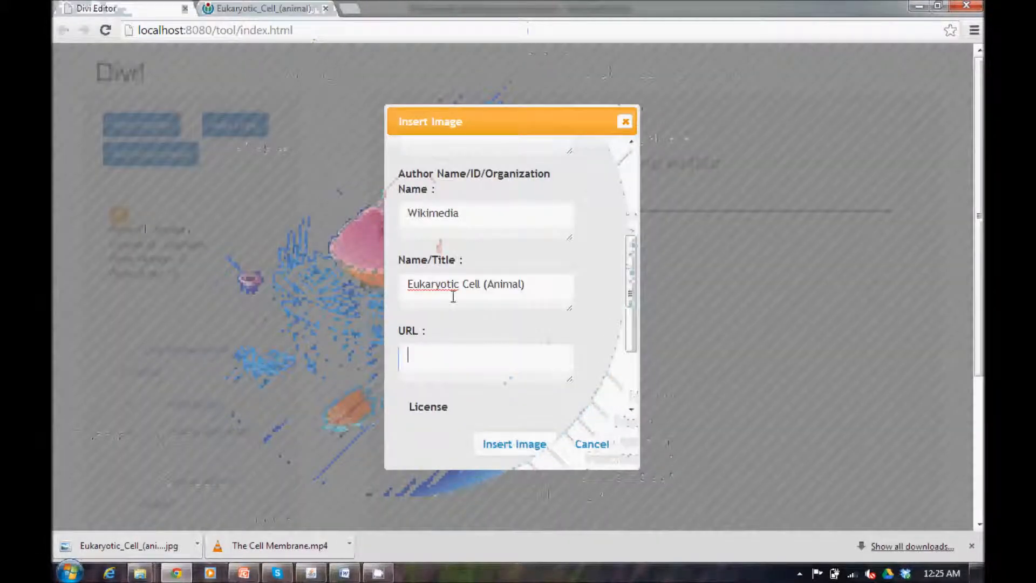
key("ctrl+v")
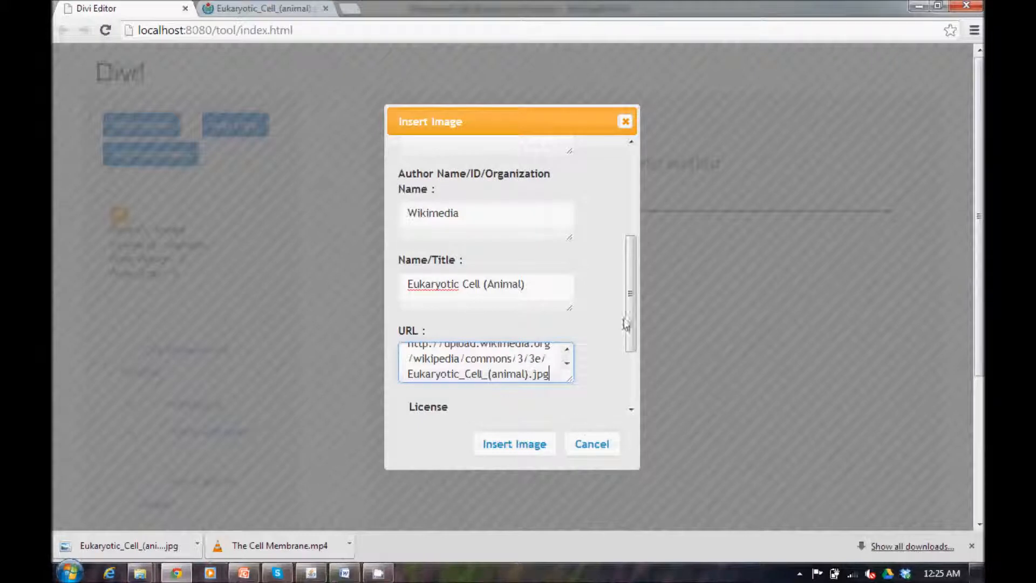
- Insert the image with the CC Attribution (CC BY) license, fullscreen allowed and no border
left_click_drag(633, 323, 633, 375)
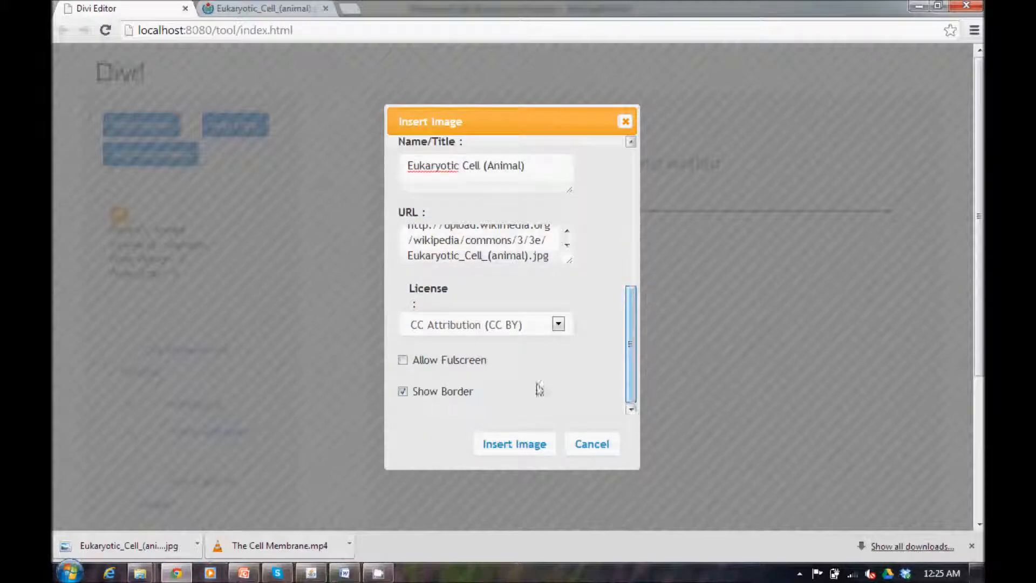
left_click(502, 328)
left_click(502, 328)
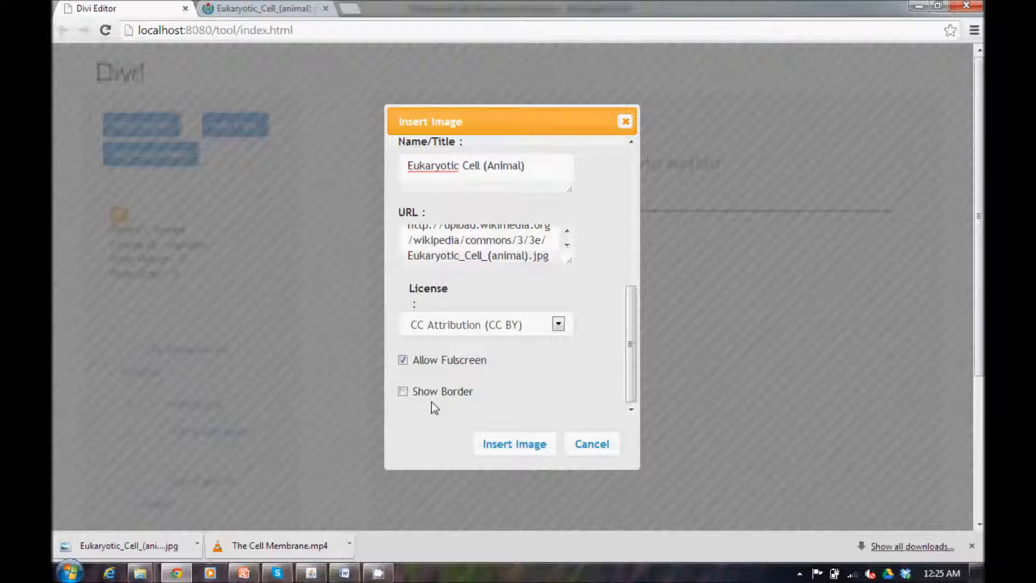
left_click(508, 443)
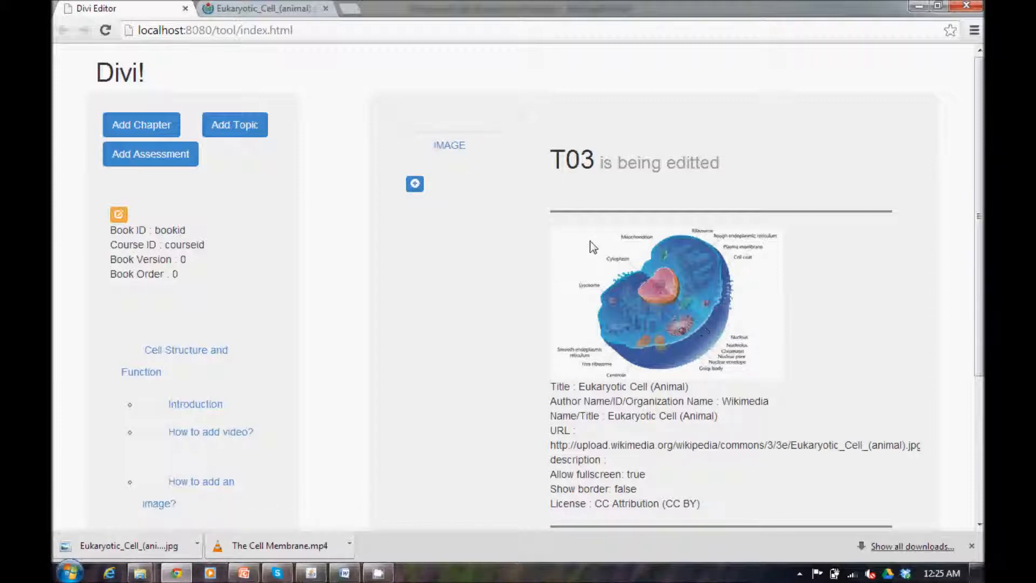
- Review the title, attribution, URL and license details listed below the inserted animal cell image
scroll(649, 323, "down", 3)
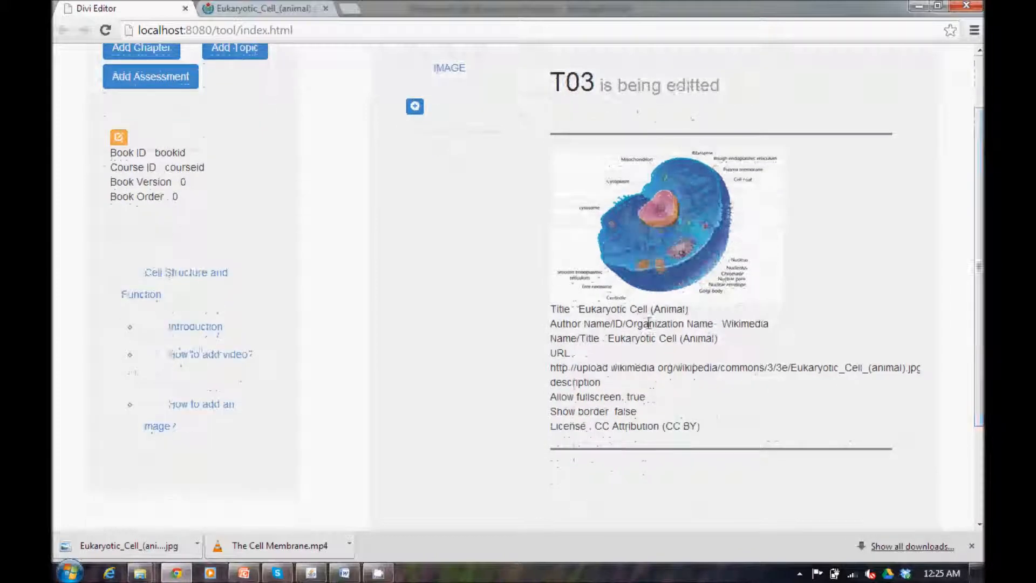
left_click_drag(554, 305, 718, 425)
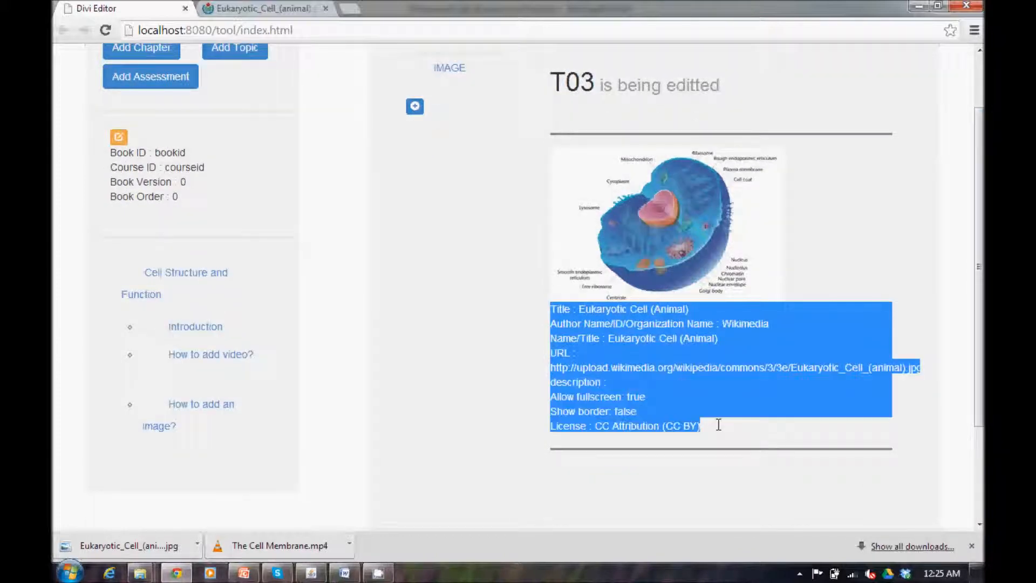
left_click(685, 362)
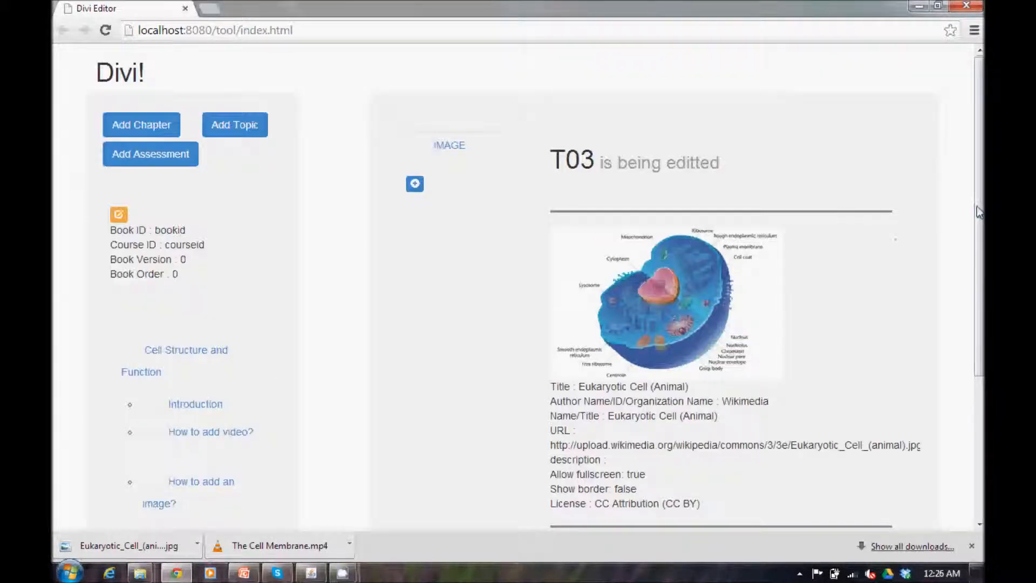
- Look over the Cell Structure and Function chapter outline and view the contents of the "Introduction" and "How to add video?" topics
left_click_drag(976, 211, 977, 239)
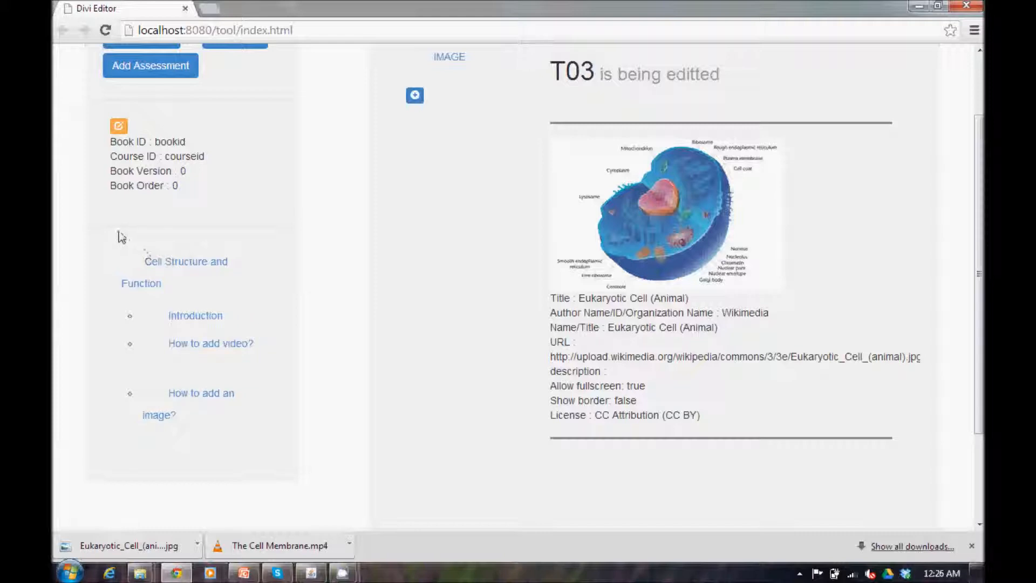
left_click_drag(120, 234, 282, 432)
left_click(331, 317)
left_click(196, 316)
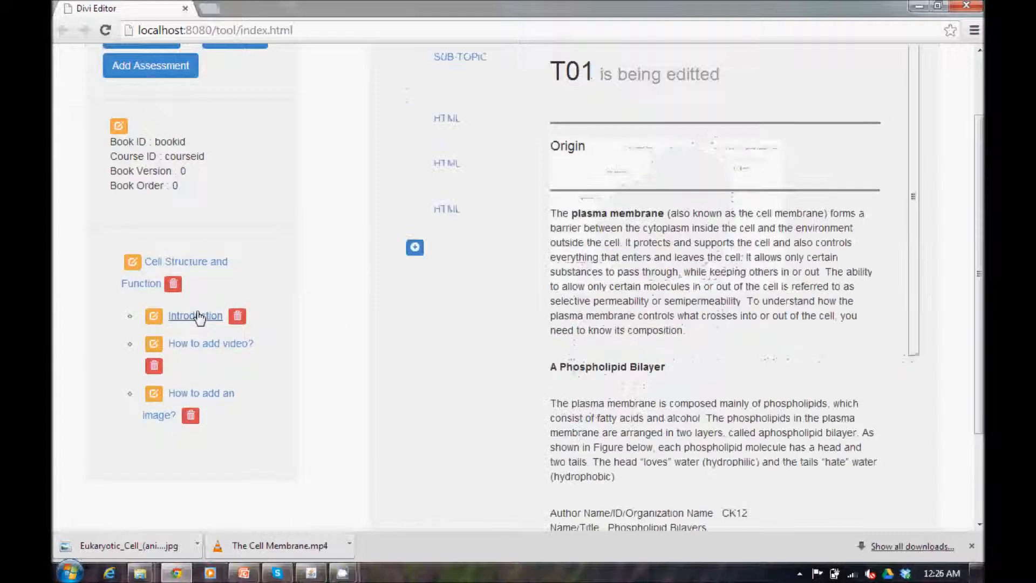
left_click(198, 349)
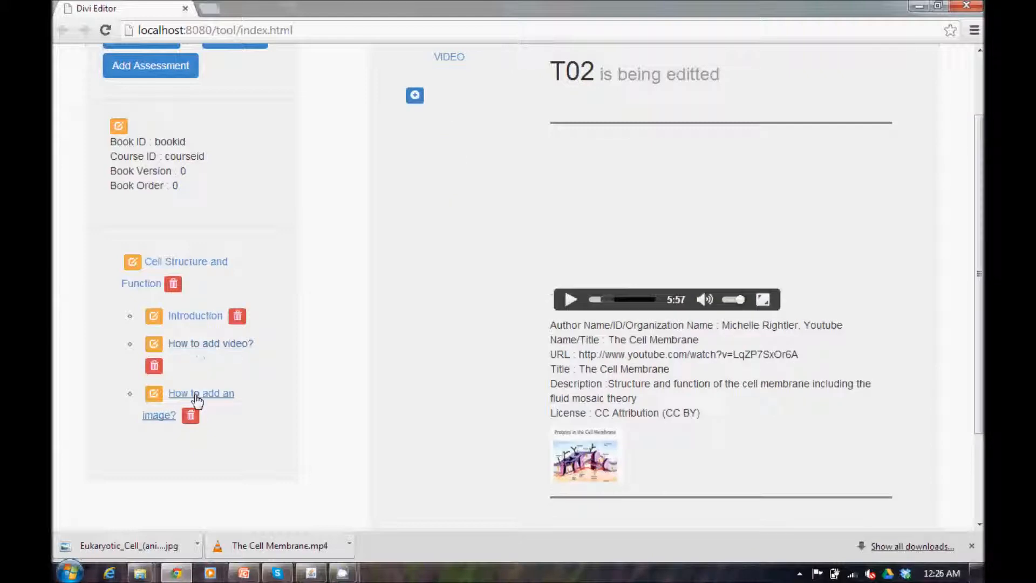
- View the contents of the "How to add an image?" topic
left_click(201, 395)
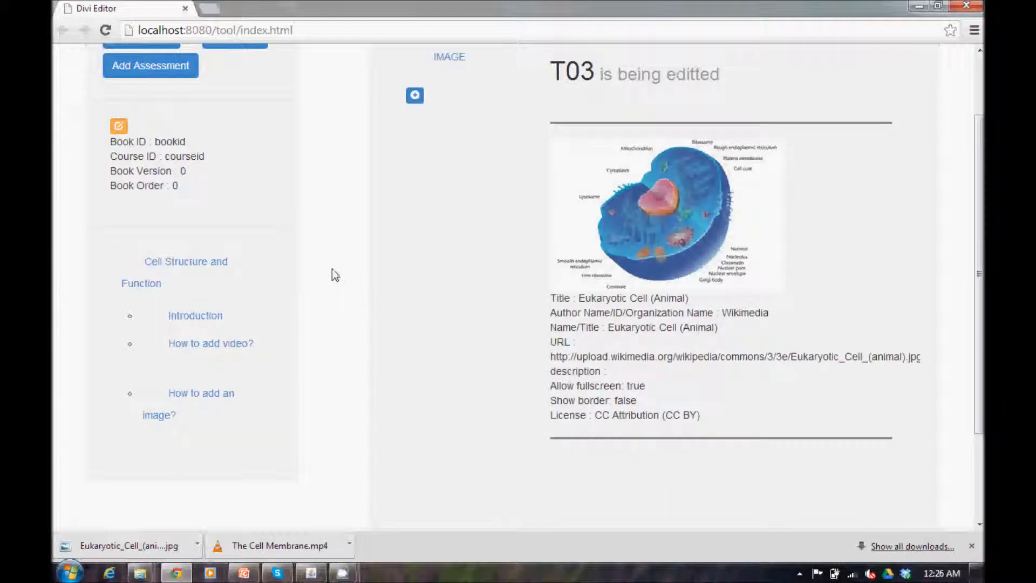
- Switch to Windows Explorer and open the Trial Porting Content folder on Local Disk (C:)
left_click(141, 572)
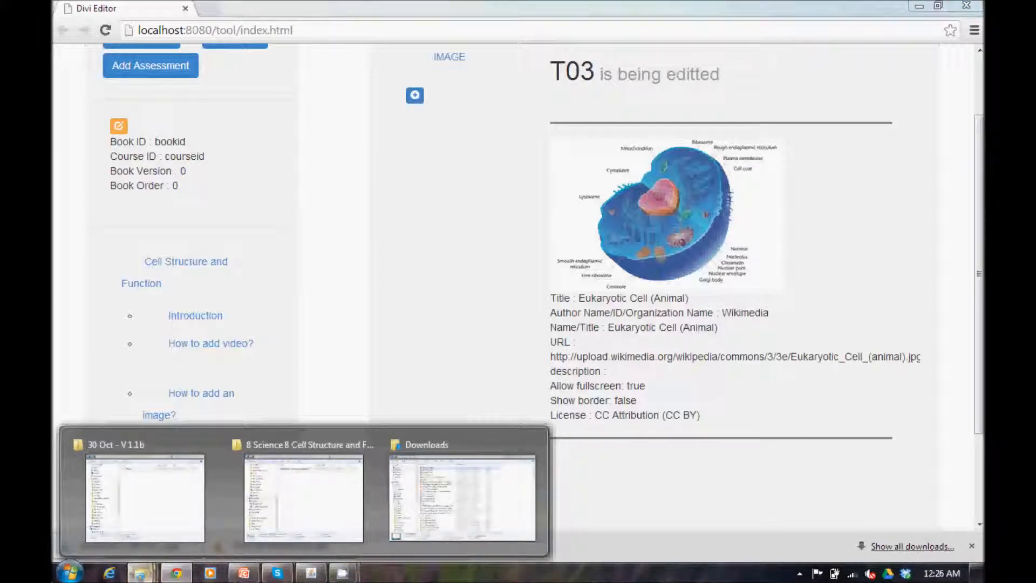
left_click(70, 572)
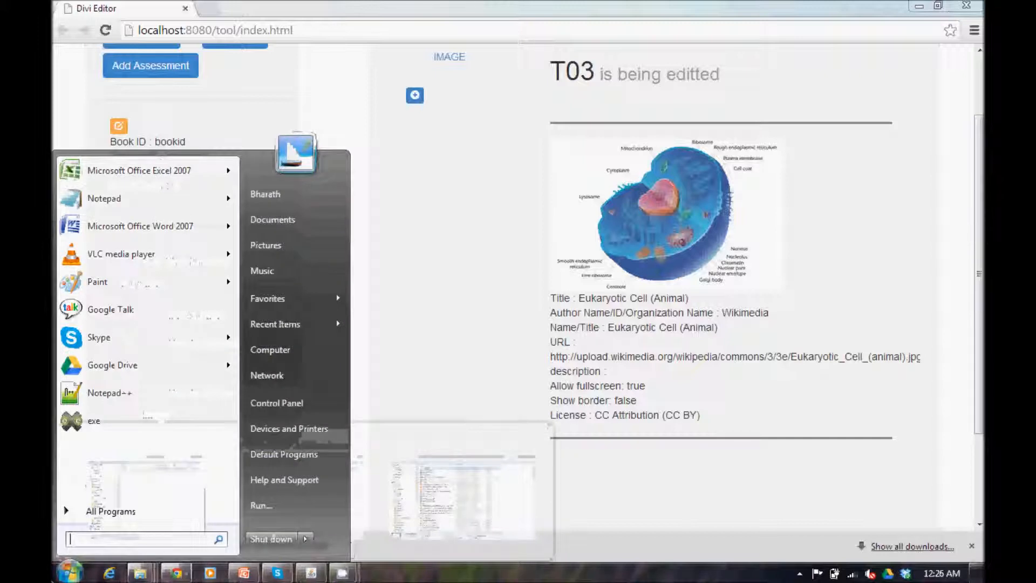
left_click(274, 356)
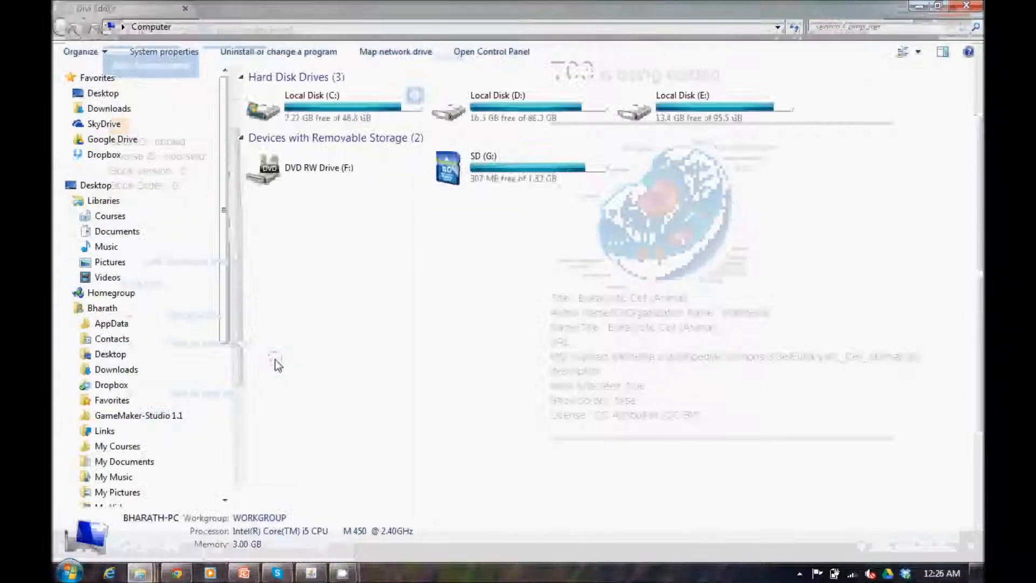
left_click(387, 105)
left_click(384, 242)
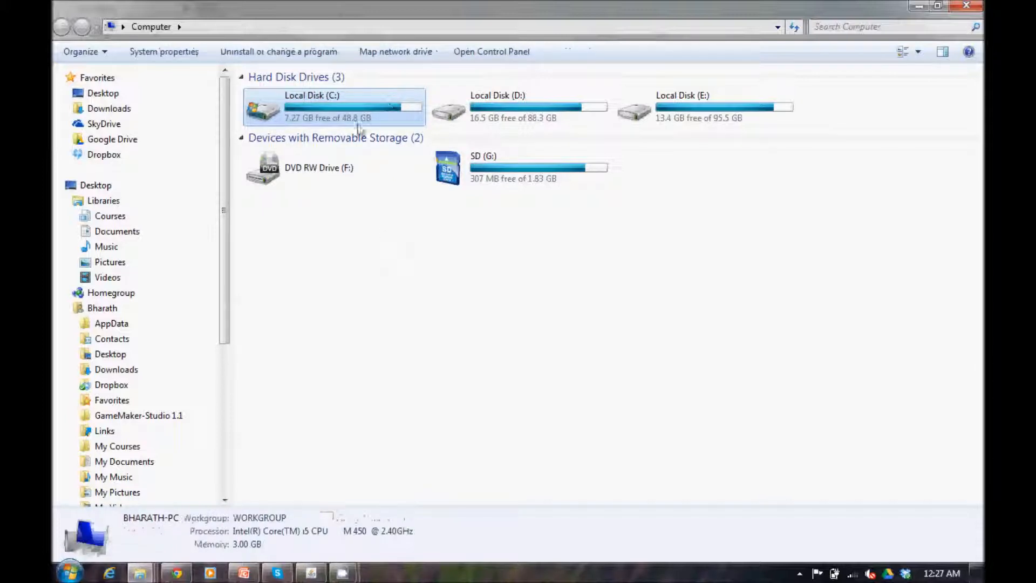
double_click(357, 123)
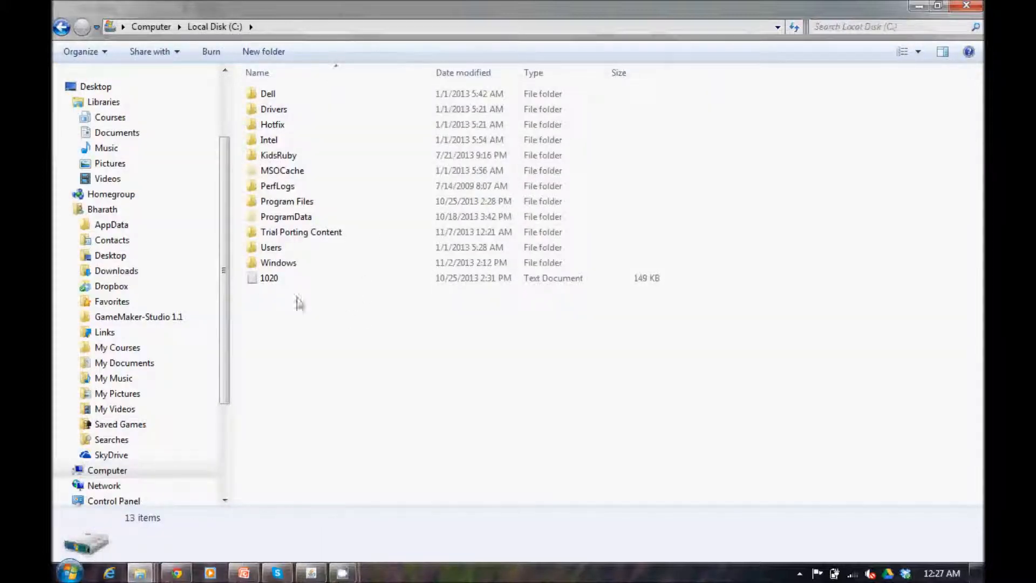
left_click(270, 233)
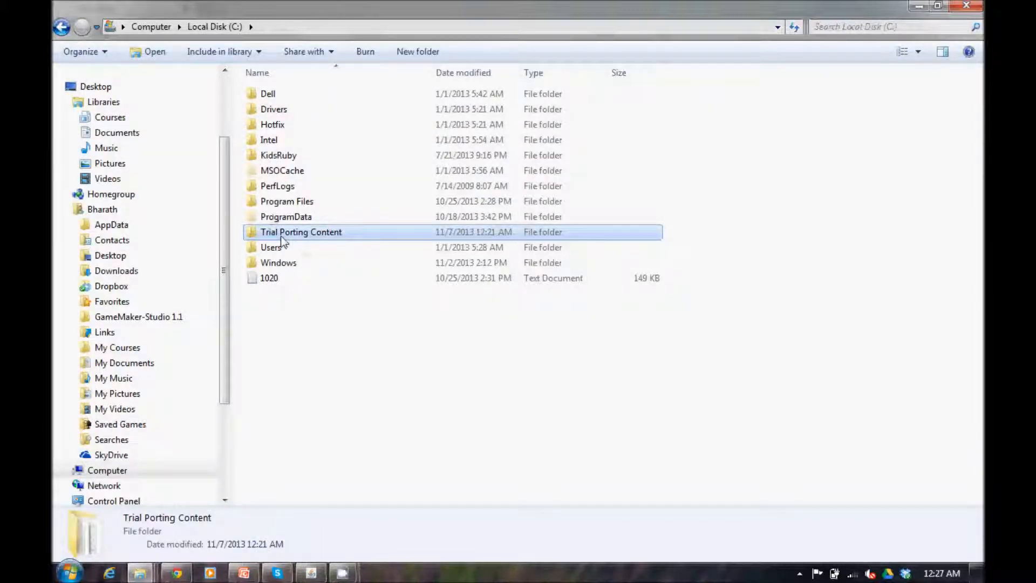
double_click(282, 236)
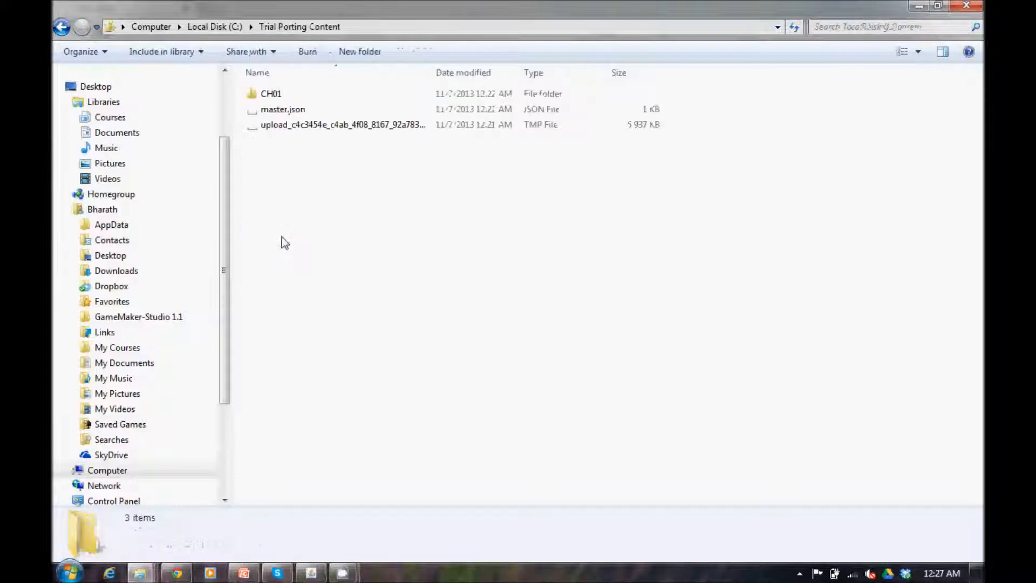
- Look over the CH01 folder, the master.json file and the upload TMP file in Trial Porting Content
left_click_drag(477, 162, 274, 89)
left_click(320, 163)
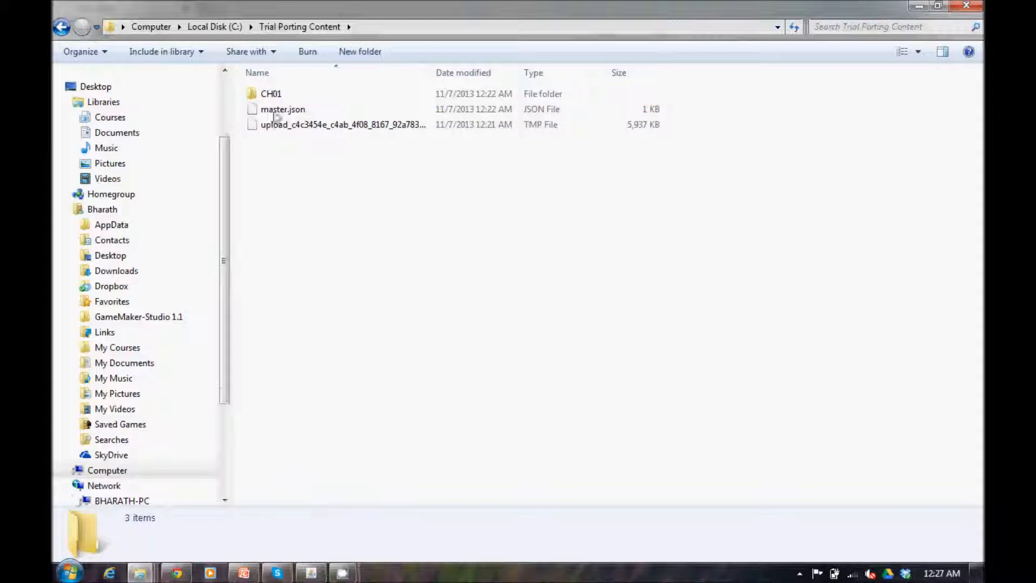
left_click(269, 95)
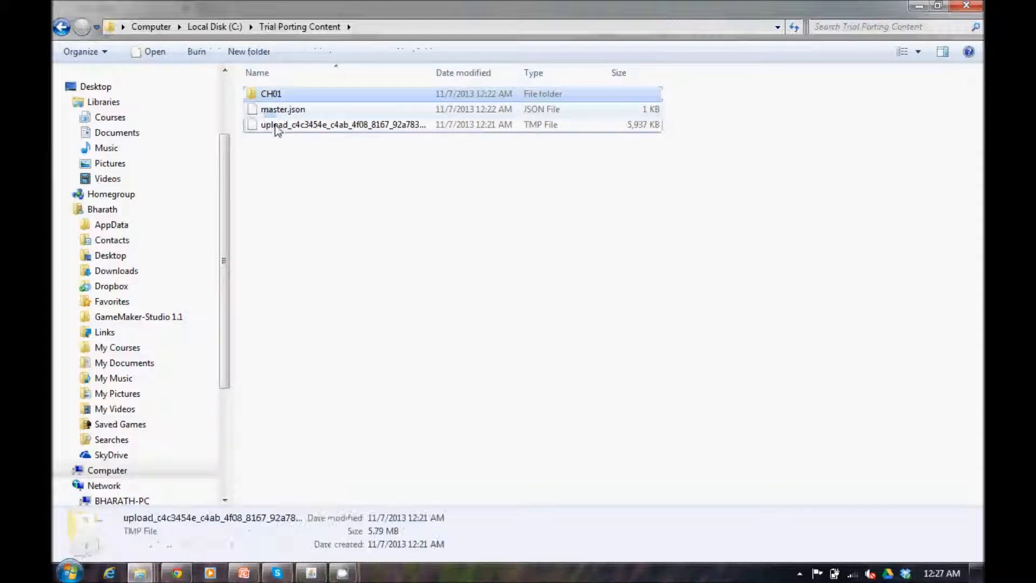
left_click(295, 172)
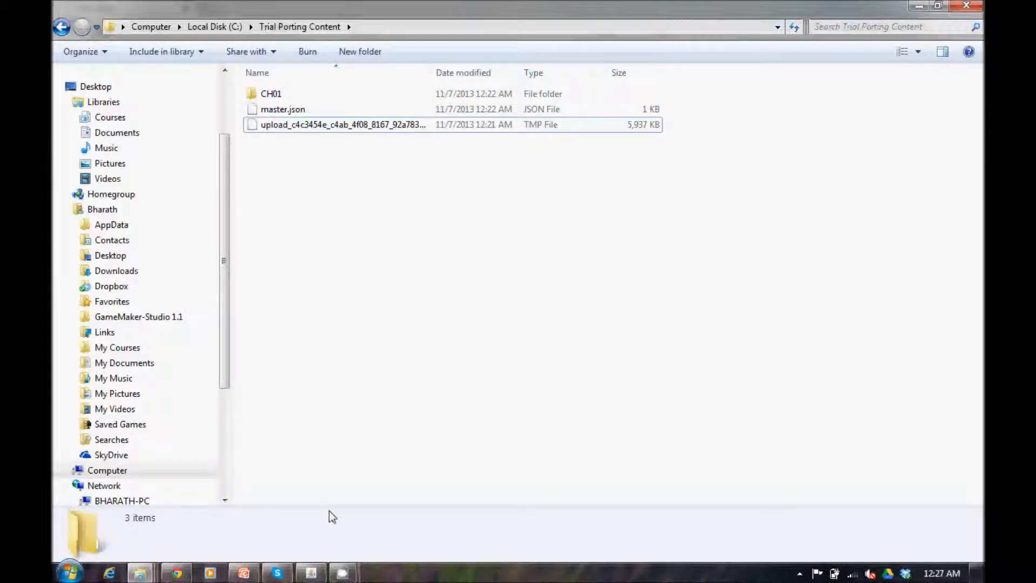